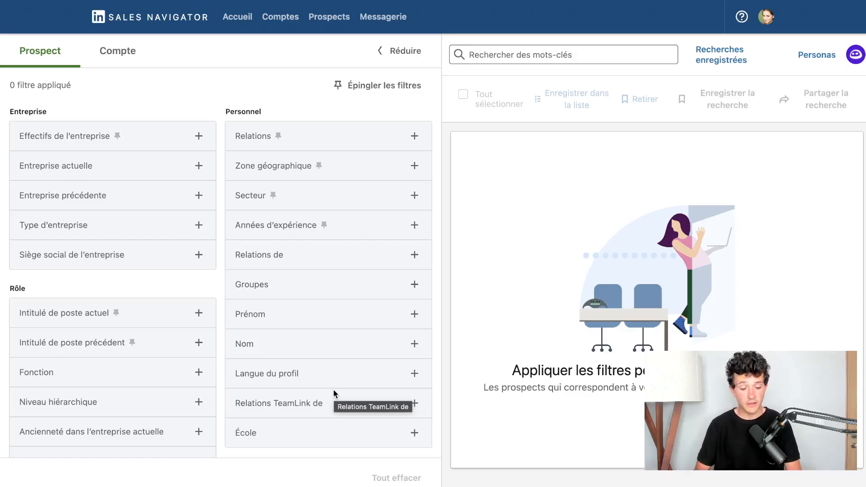
# Filter the prospects by company headcount, choosing the 51-200 range.
pyautogui.click(148, 139)
pyautogui.click(69, 219)
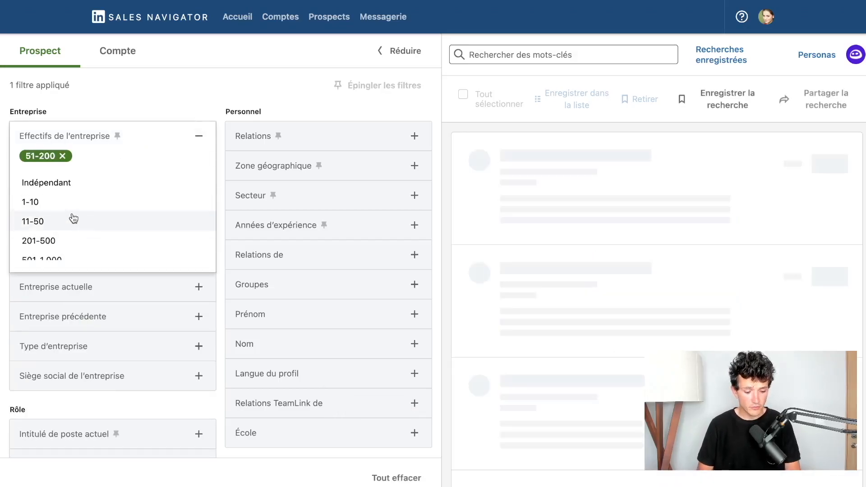
pyautogui.doubleClick(221, 348)
# Add "Directeur commercial" as an included current job title in the prospect filters.
pyautogui.scroll(-4, 221, 349)
pyautogui.click(81, 256)
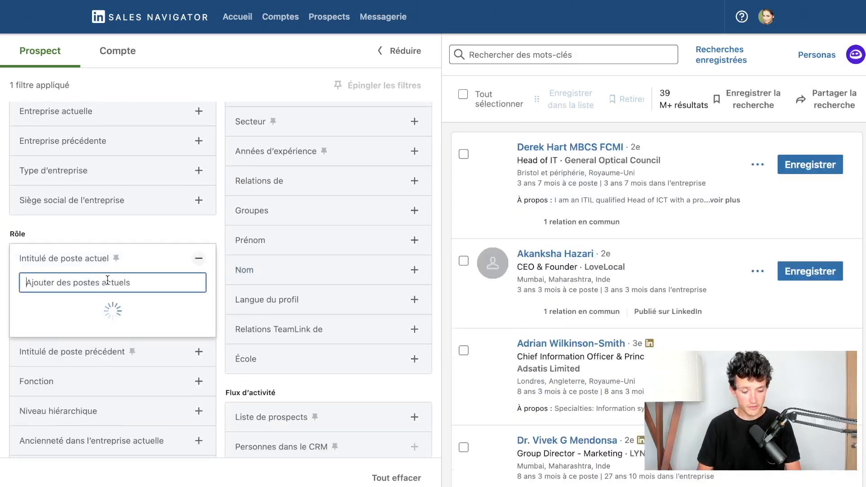
pyautogui.write('doire')
pyautogui.press('BackSpace')
pyautogui.press('BackSpace')
pyautogui.press('BackSpace')
pyautogui.press('BackSpace')
pyautogui.write('irecteir')
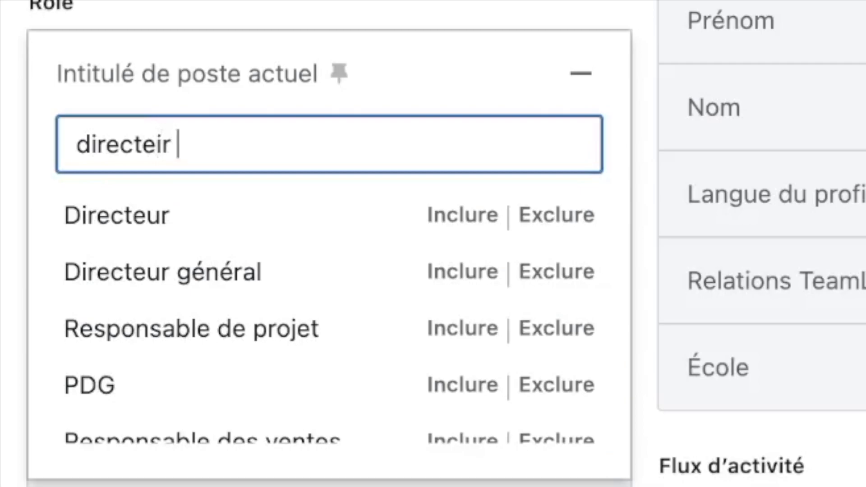
pyautogui.press('BackSpace')
pyautogui.press('BackSpace')
pyautogui.write('ur comm')
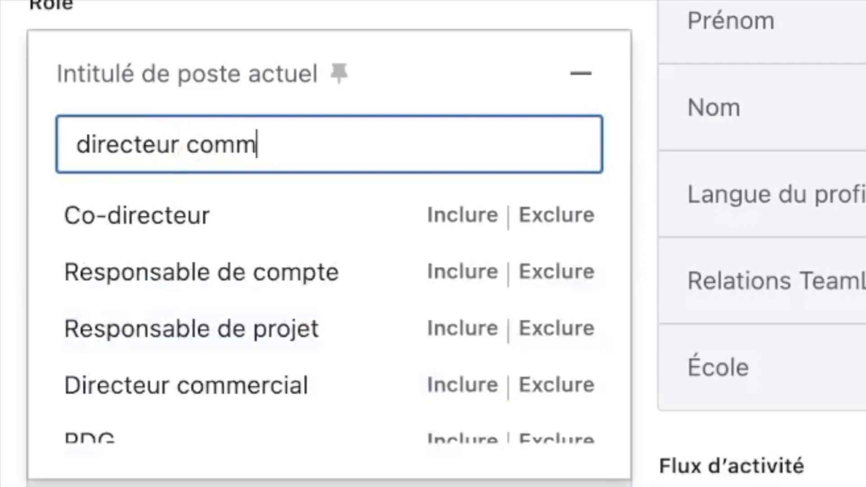
pyautogui.click(292, 221)
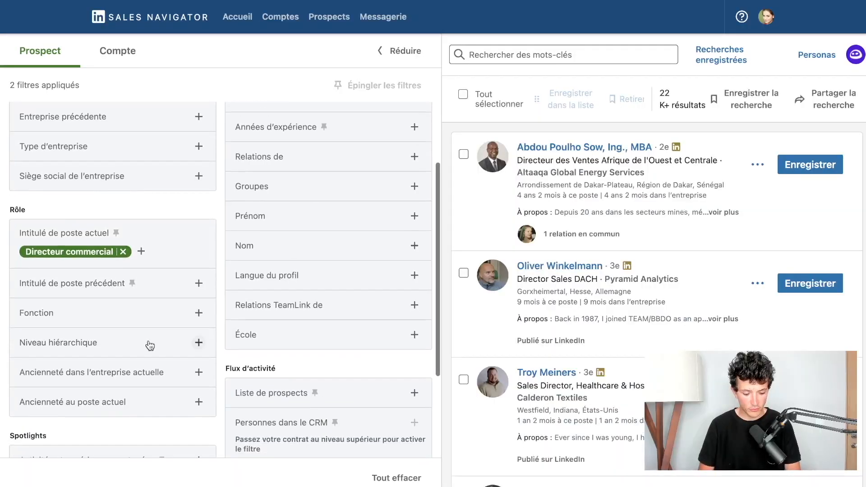
# Filter the prospects by time in current position, choosing "Entre 1 et 2 ans".
pyautogui.click(113, 402)
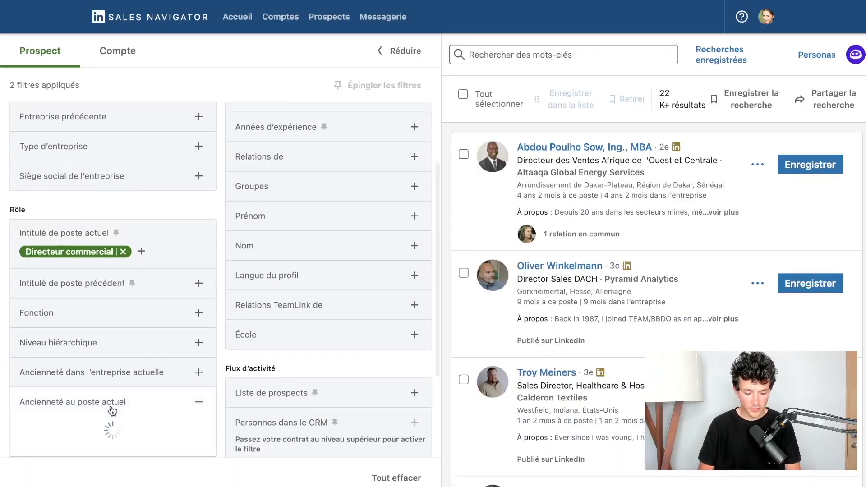
pyautogui.scroll(-1, 121, 385)
pyautogui.click(101, 407)
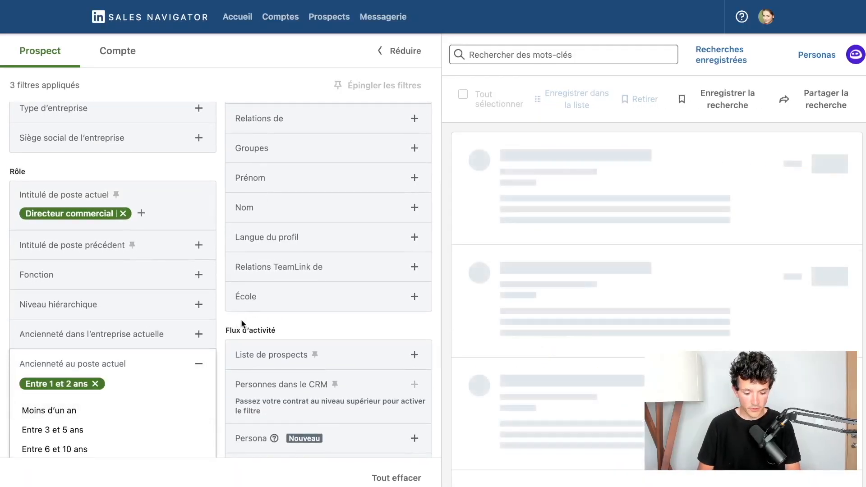
# Limit the geographic zone to "Ville de Paris, Île-de-France, France" and collapse the expanded filters.
pyautogui.scroll(3, 220, 317)
pyautogui.click(290, 167)
pyautogui.write('paris')
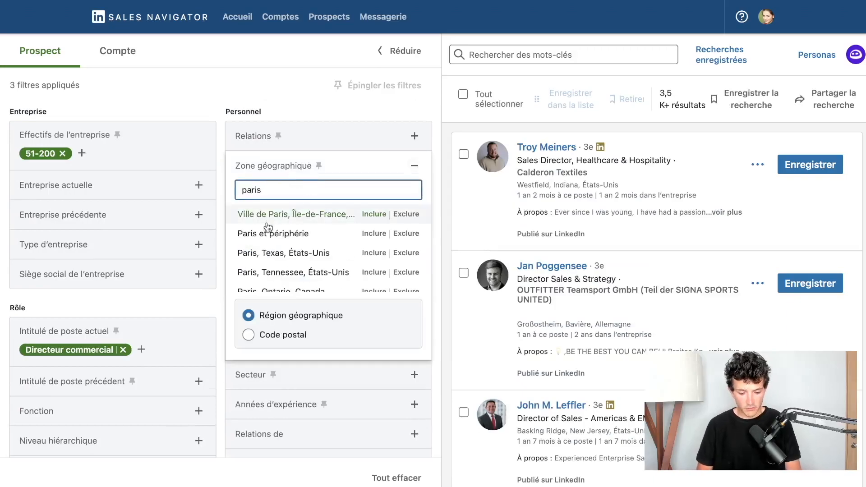
pyautogui.click(262, 214)
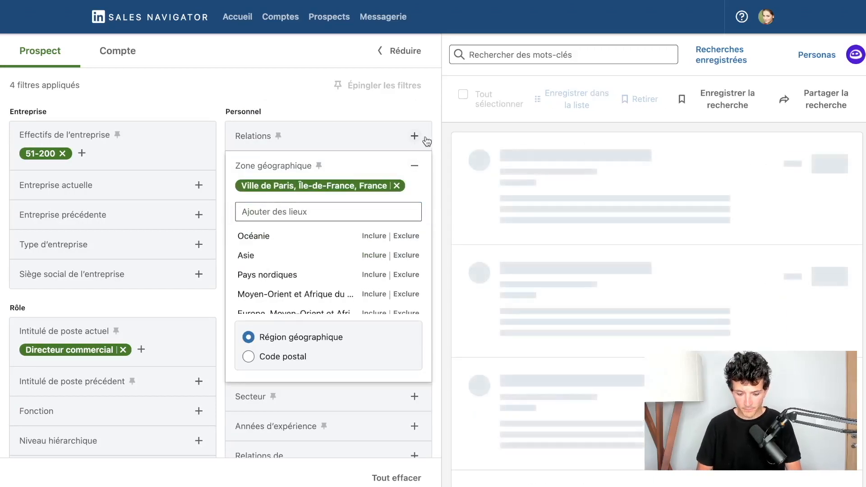
pyautogui.click(401, 51)
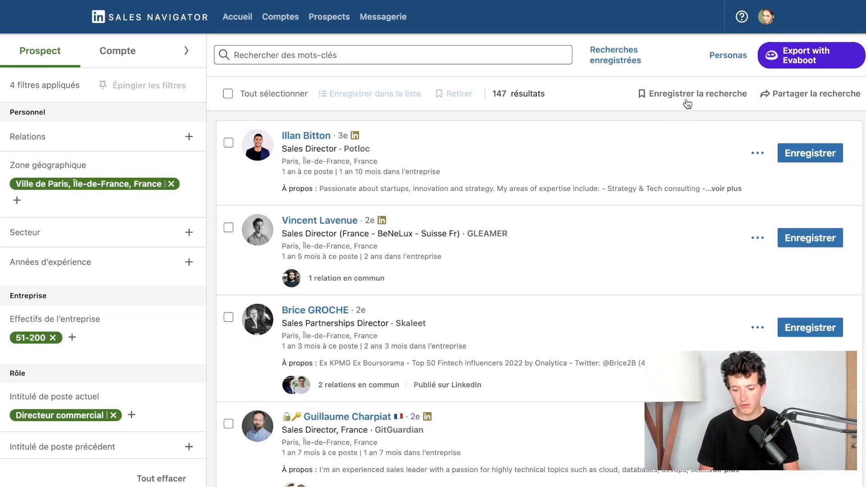
# Save the prospect search under the name "Directeur Commerciaux Paris".
pyautogui.click(690, 94)
pyautogui.hotkey('ctrl', 'a')
pyautogui.write('Directeur Com')
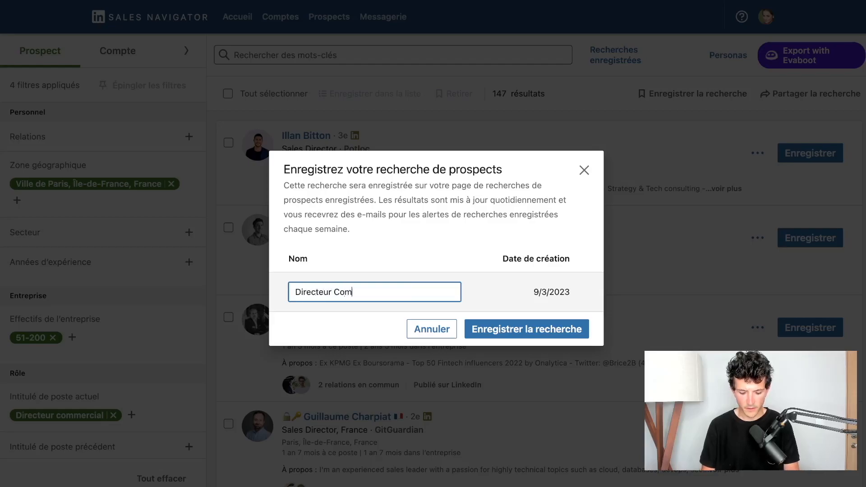
pyautogui.write('merciaux Paris')
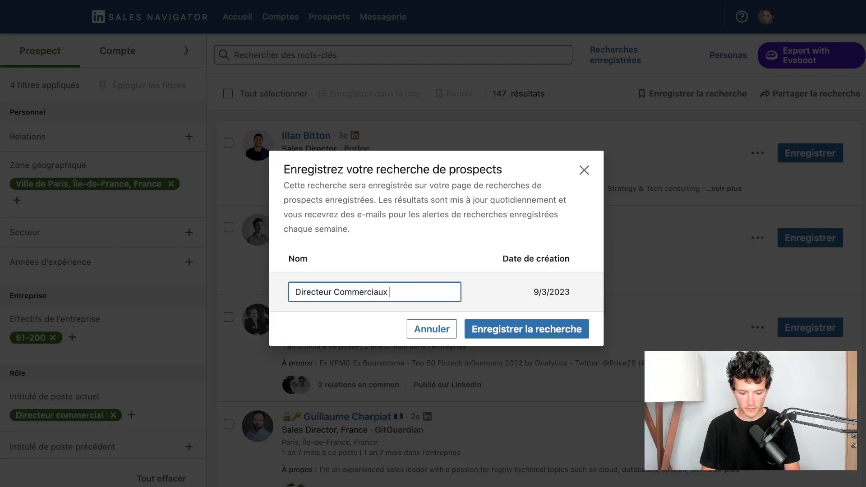
pyautogui.click(525, 331)
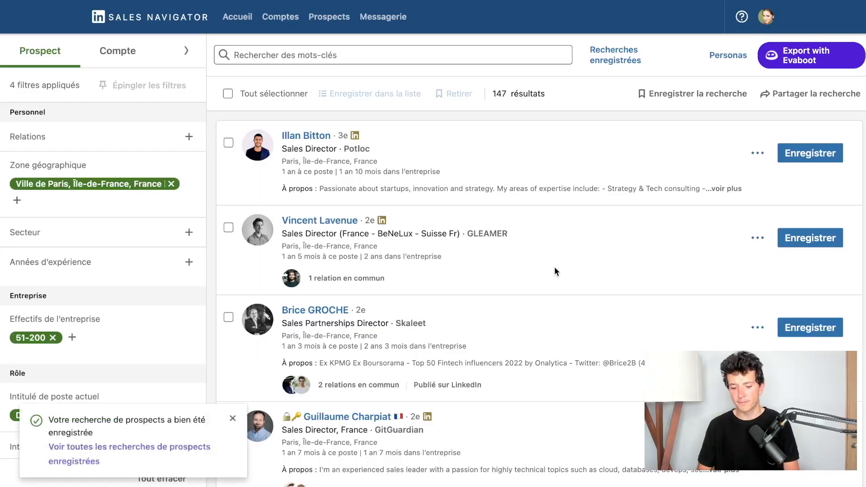
# Open the saved searches, then reopen the saved commercial directors search and review its prospects.
pyautogui.click(606, 56)
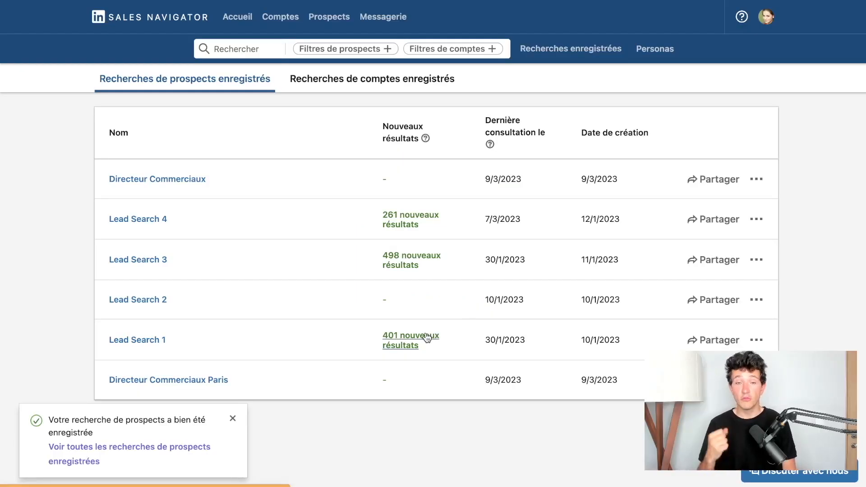
pyautogui.click(426, 337)
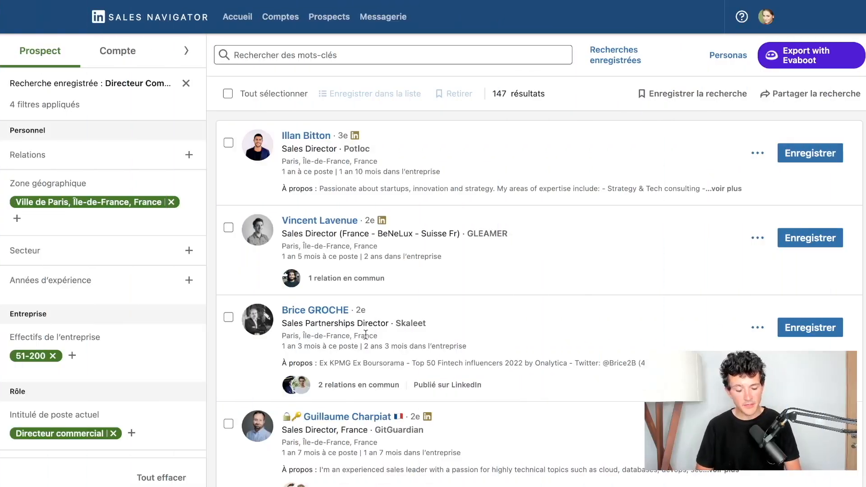
pyautogui.scroll(-2, 365, 335)
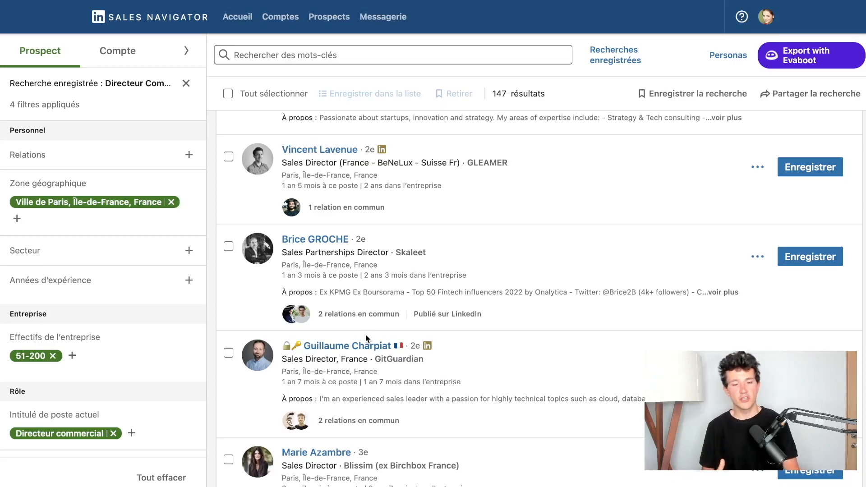
pyautogui.scroll(2, 366, 334)
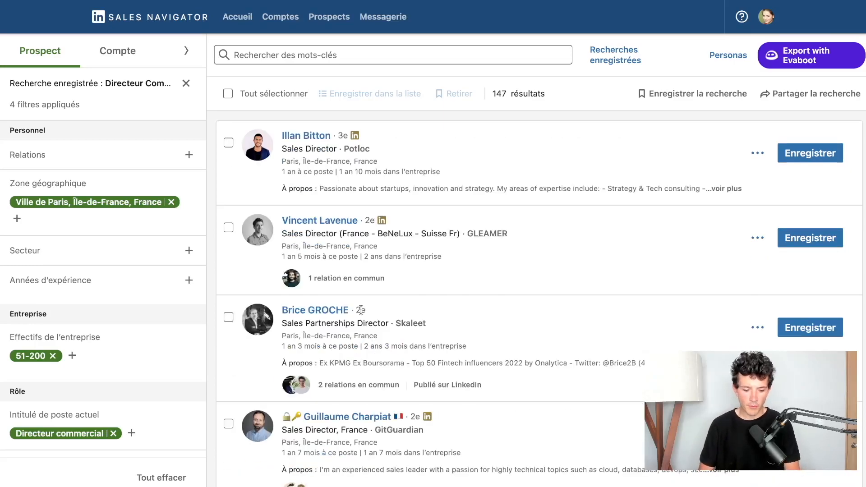
# Select the first three prospects in the search results.
pyautogui.click(228, 142)
pyautogui.click(229, 228)
pyautogui.click(228, 318)
pyautogui.scroll(-3, 236, 369)
pyautogui.scroll(3, 235, 369)
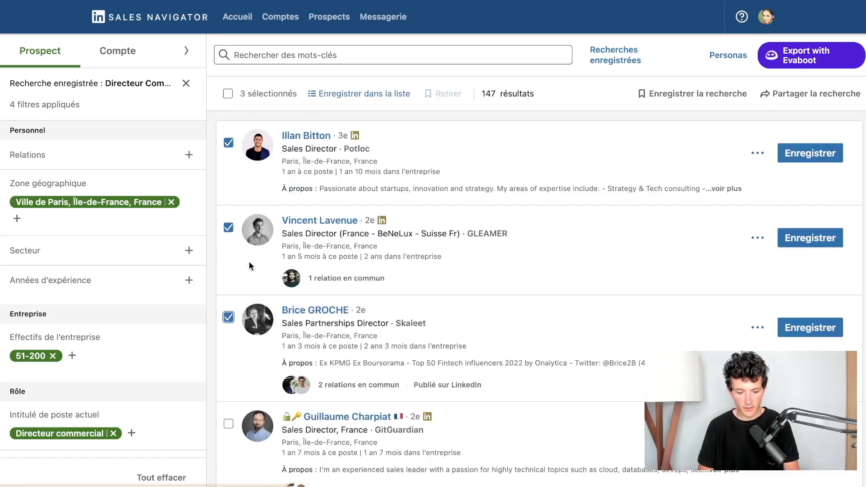
# Select all prospects on the results page and save them to a new prospect list named "Directeur Commerciaux".
pyautogui.click(226, 94)
pyautogui.click(370, 95)
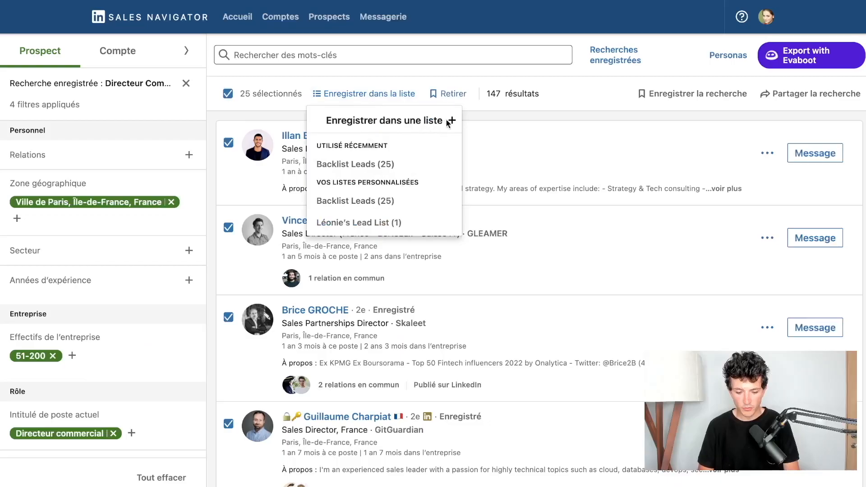
pyautogui.click(590, 144)
pyautogui.click(467, 269)
pyautogui.write('Directeur Commericau')
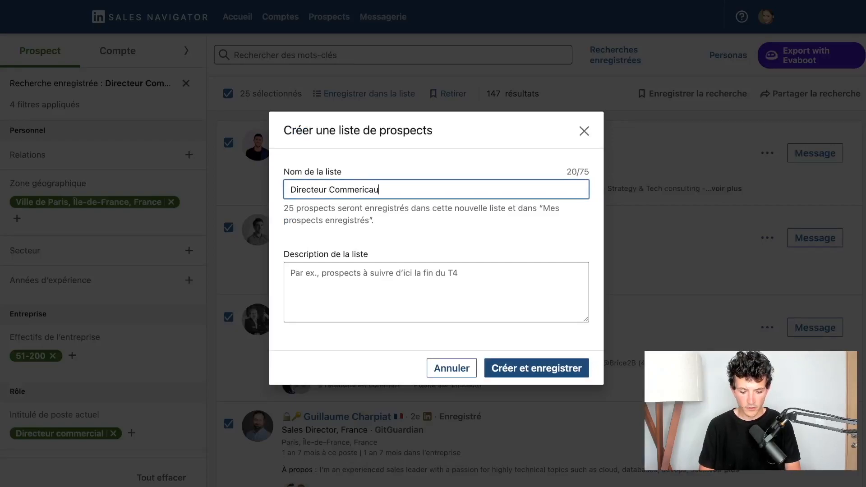
pyautogui.press('BackSpace')
pyautogui.write('iaux')
pyautogui.click(553, 363)
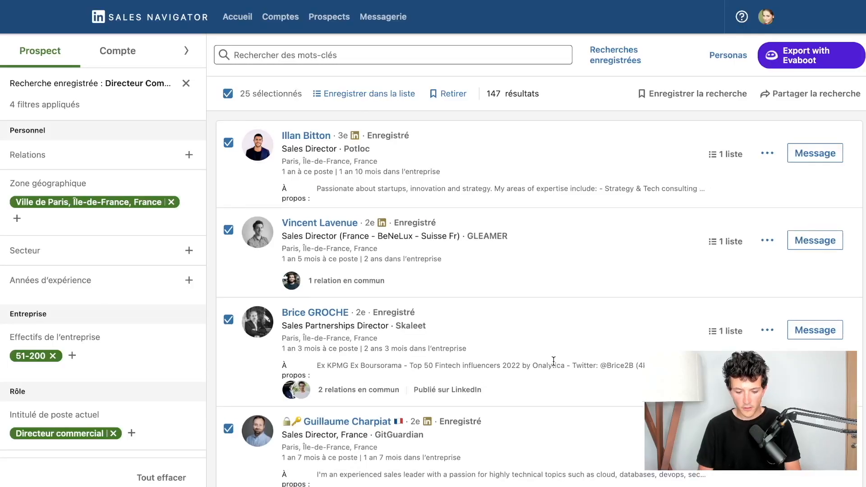
# Open the "Directeur Commerciaux" prospect list and look through the saved prospects.
pyautogui.click(341, 22)
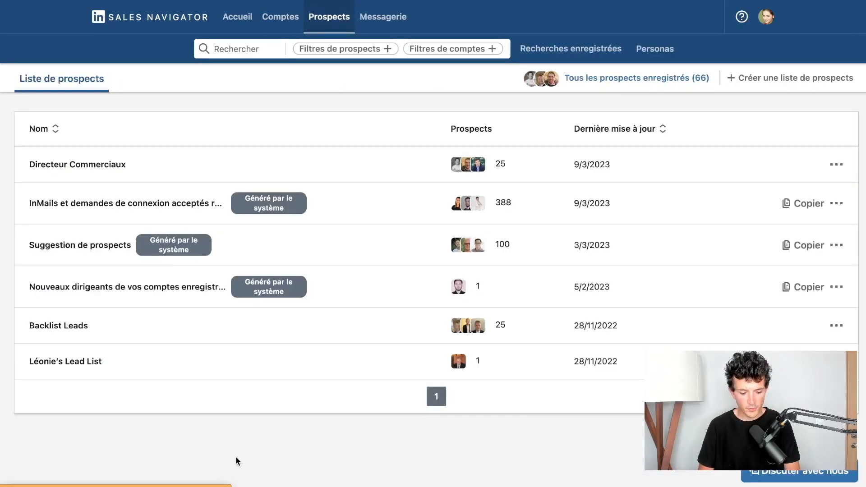
pyautogui.click(98, 163)
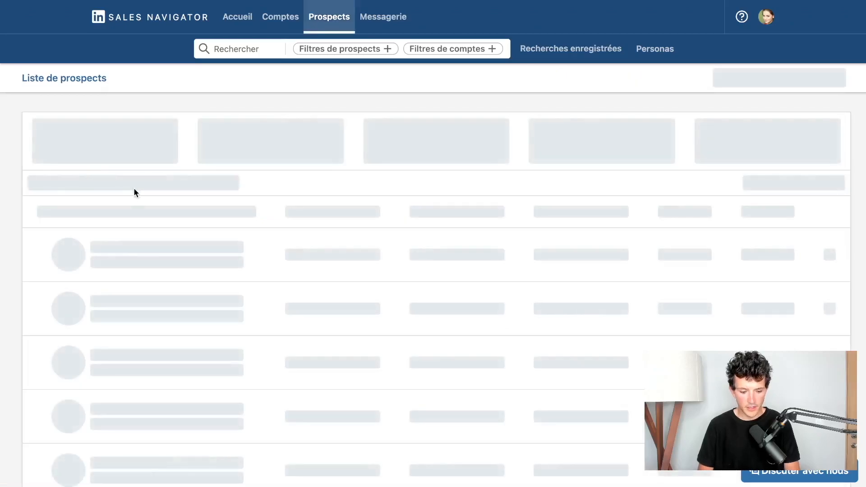
pyautogui.scroll(-6, 248, 364)
pyautogui.scroll(6, 248, 364)
pyautogui.scroll(-1, 248, 364)
pyautogui.scroll(-1, 249, 363)
pyautogui.scroll(2, 537, 240)
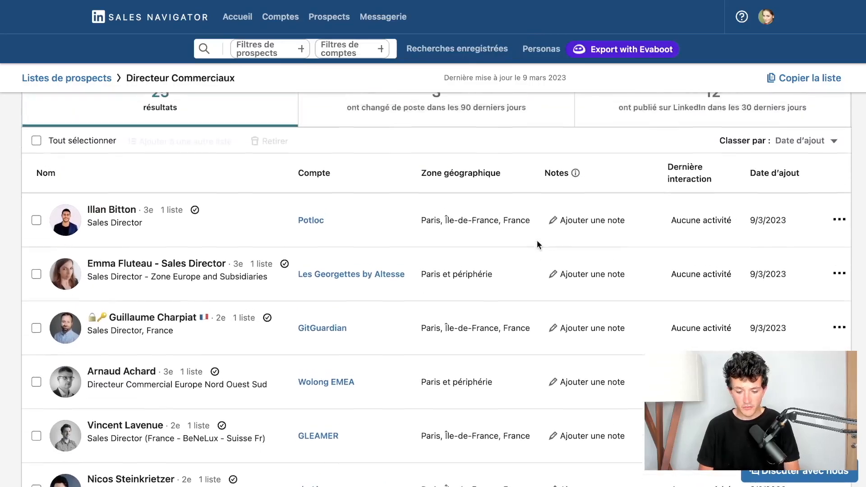
# View the note editor for the first listed prospect, close it, and open the option to message that prospect.
pyautogui.click(615, 230)
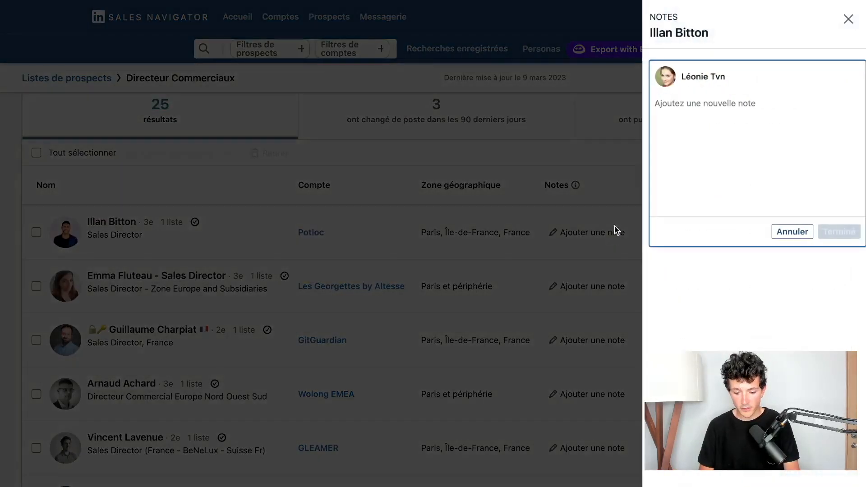
pyautogui.click(848, 19)
pyautogui.click(839, 231)
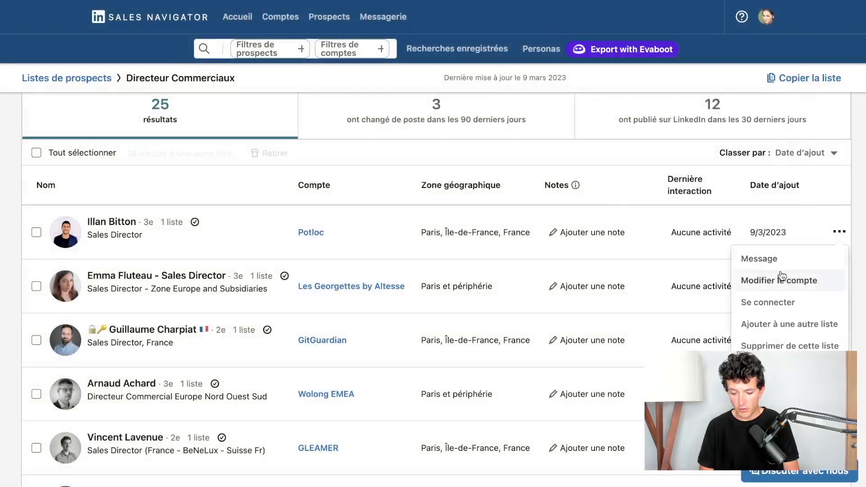
pyautogui.click(762, 257)
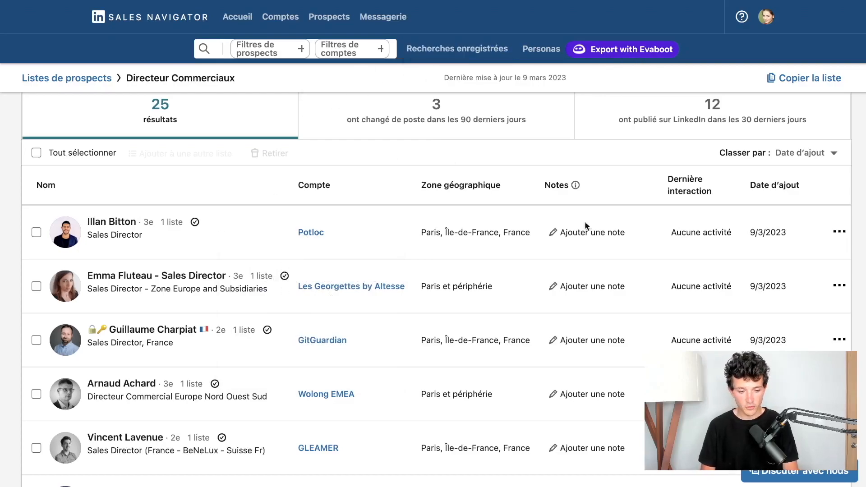
# Return to the saved search results, start an export with Evaboot, and name the extraction "Test".
pyautogui.click(2, 1)
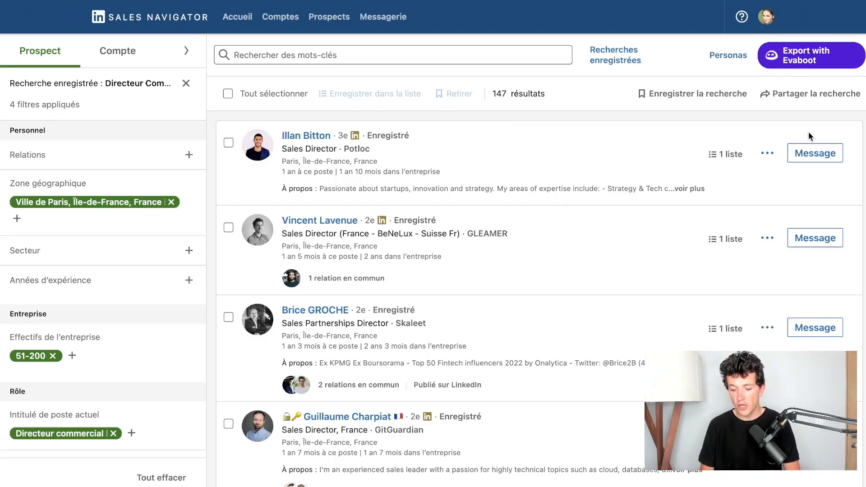
pyautogui.click(814, 64)
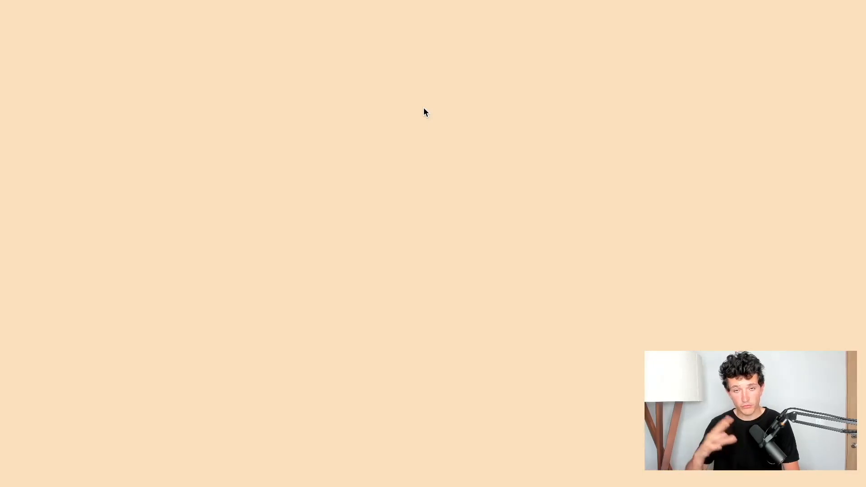
pyautogui.write('Tets')
pyautogui.press('BackSpace')
pyautogui.press('BackSpace')
pyautogui.write('st')
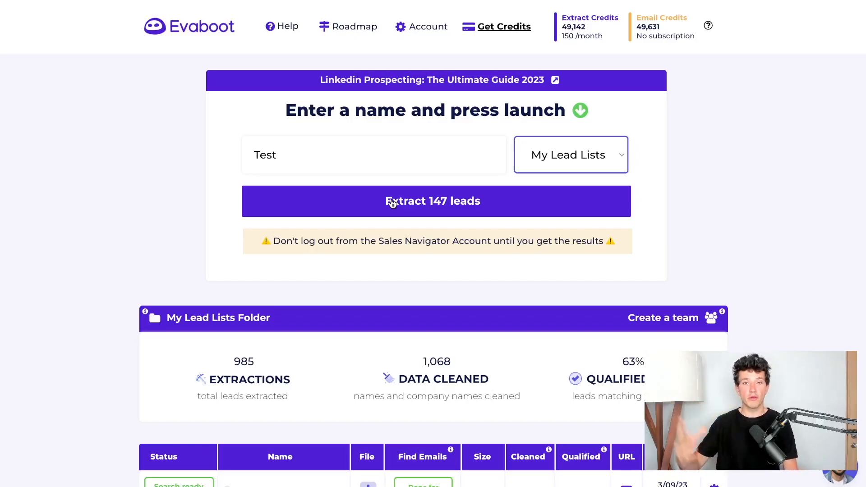
# View the email enrichment options for the 125-lead "test" extraction and close them.
pyautogui.scroll(-1, 389, 261)
pyautogui.scroll(-4, 390, 261)
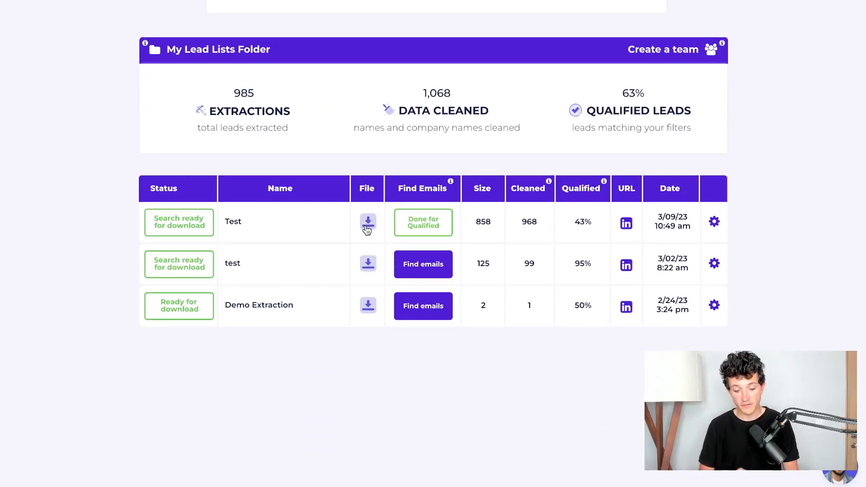
pyautogui.click(423, 272)
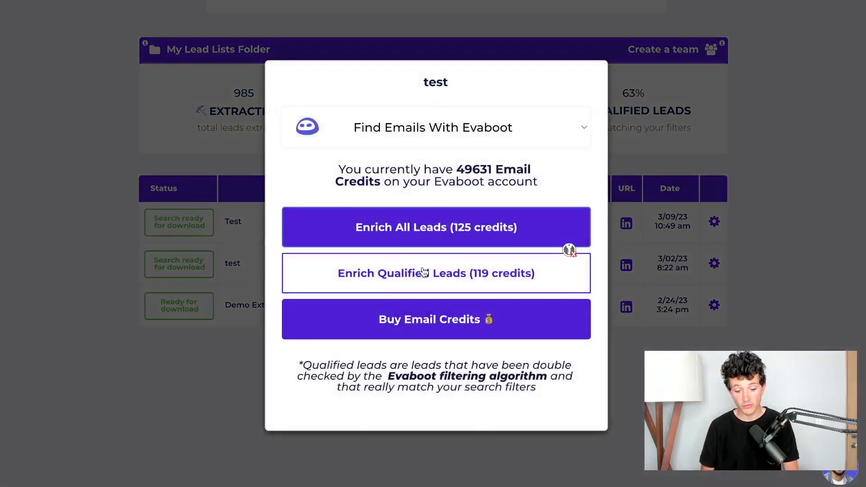
pyautogui.click(193, 243)
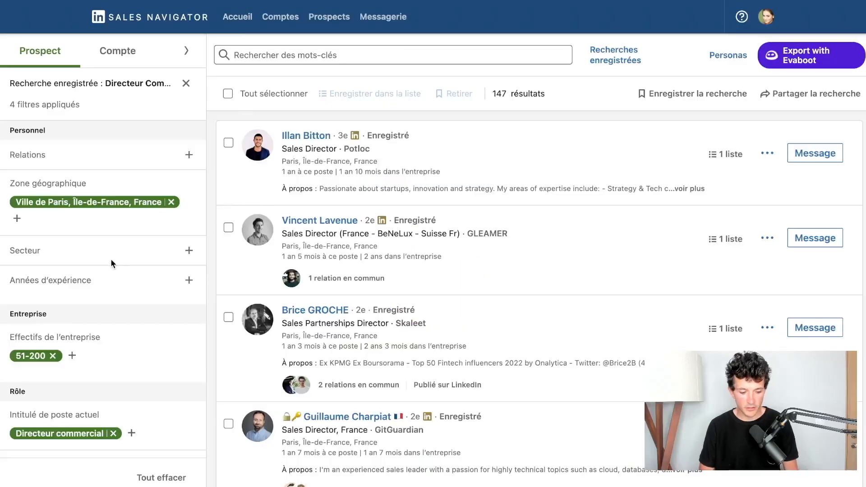
# Switch back to Sales Navigator and open the account lists.
pyautogui.scroll(-3, 111, 262)
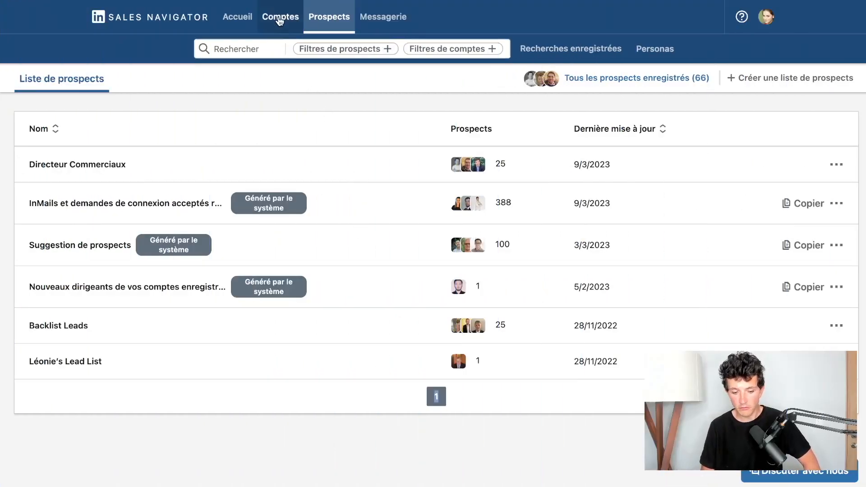
pyautogui.click(280, 21)
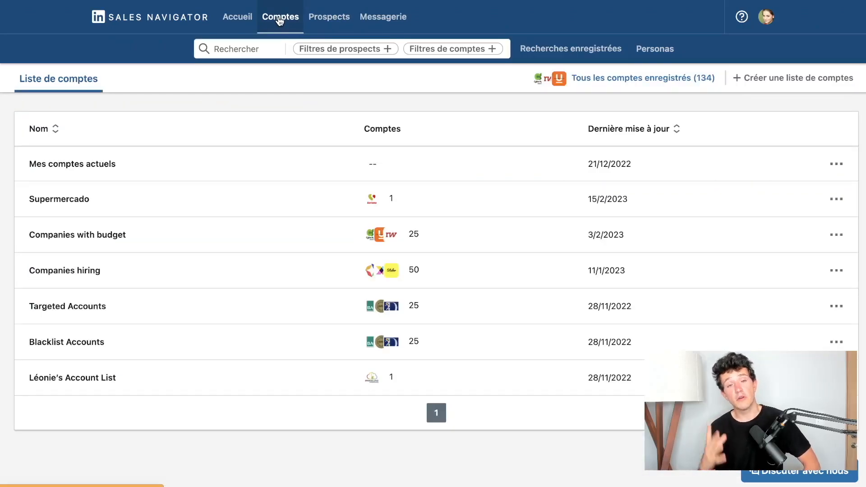
# Return to the Sales Navigator home page and read the alerts introduction, including job changes and news.
pyautogui.click(159, 25)
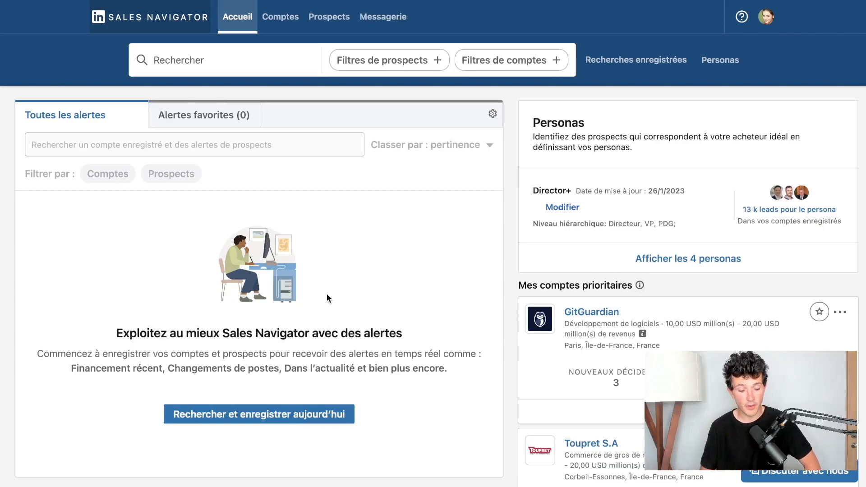
pyautogui.moveTo(168, 369); pyautogui.dragTo(353, 395)
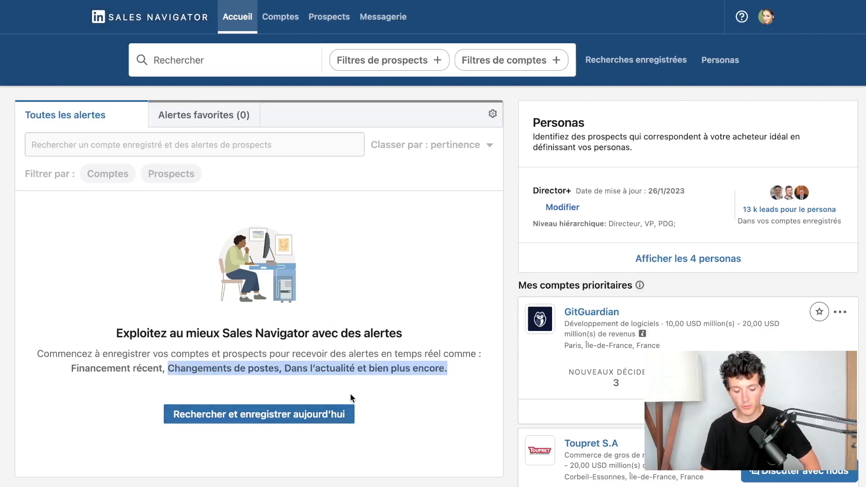
pyautogui.click(243, 160)
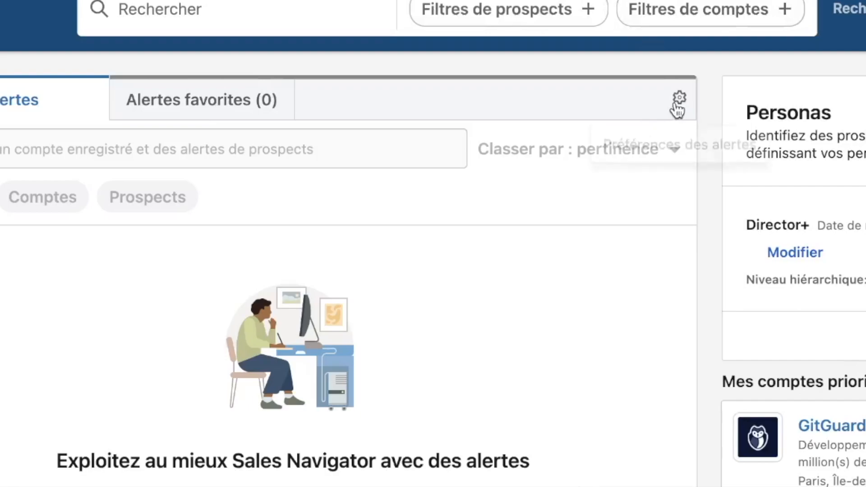
# Open the alert preferences and review the saved prospect activity alerts, including moves to another company and news mentions.
pyautogui.click(492, 114)
pyautogui.scroll(-15, 504, 200)
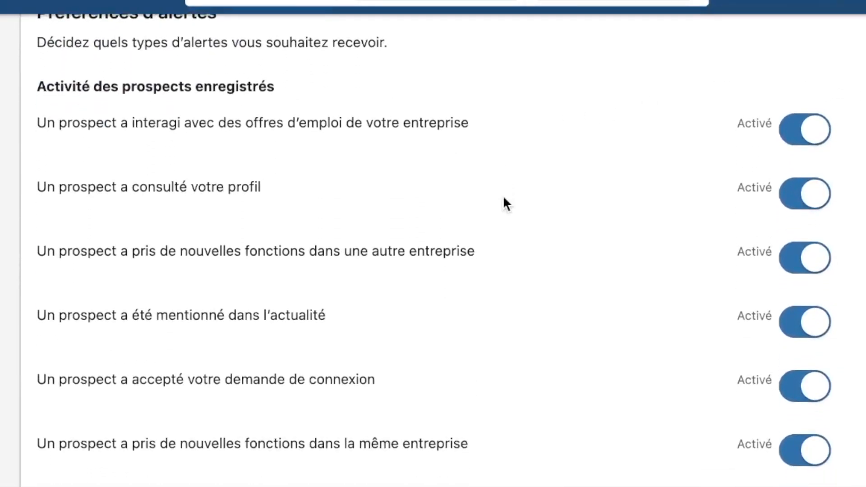
pyautogui.scroll(-2, 247, 109)
pyautogui.scroll(-2, 180, 106)
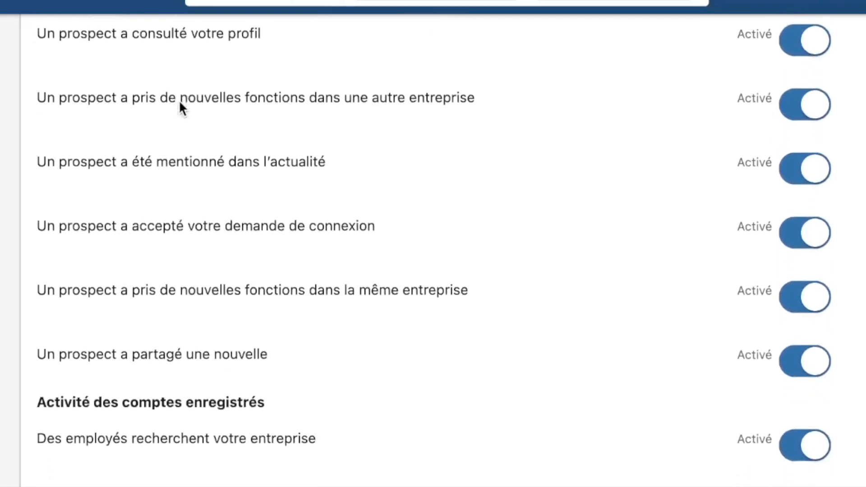
pyautogui.moveTo(178, 78); pyautogui.dragTo(451, 75)
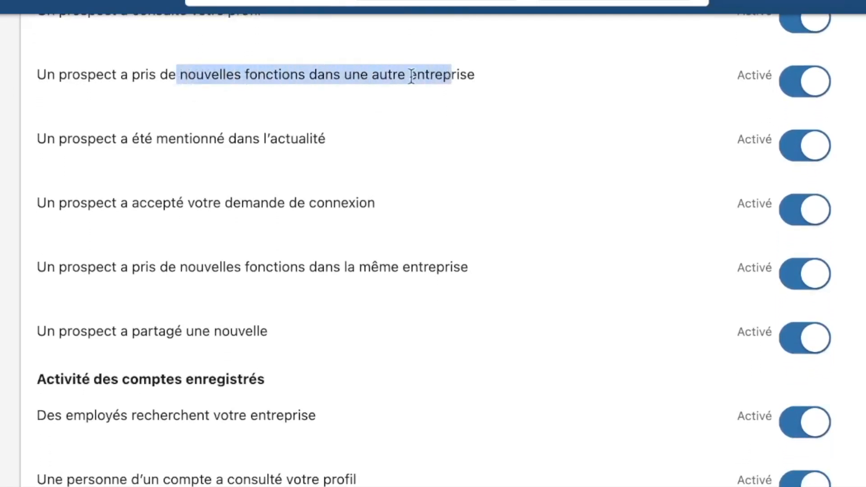
pyautogui.scroll(-1, 257, 136)
pyautogui.moveTo(145, 96); pyautogui.dragTo(324, 93)
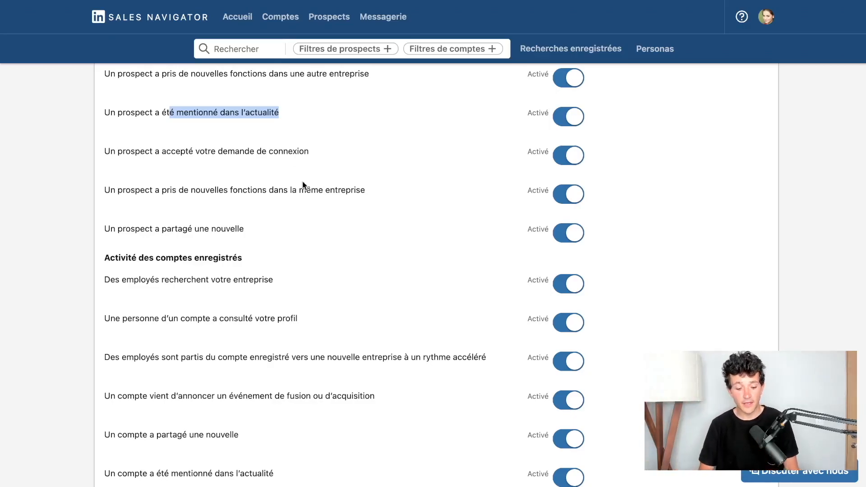
# Review the saved account and shared activity alert options, and return to the home page.
pyautogui.scroll(-2, 313, 191)
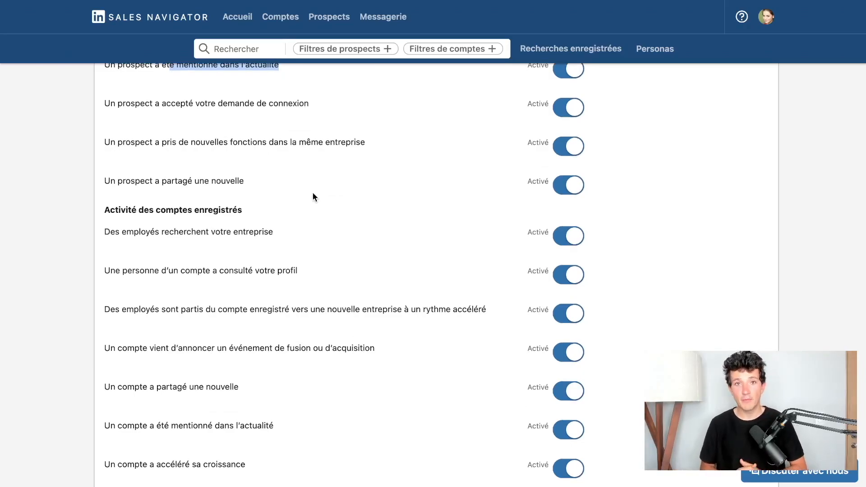
pyautogui.scroll(-15, 312, 192)
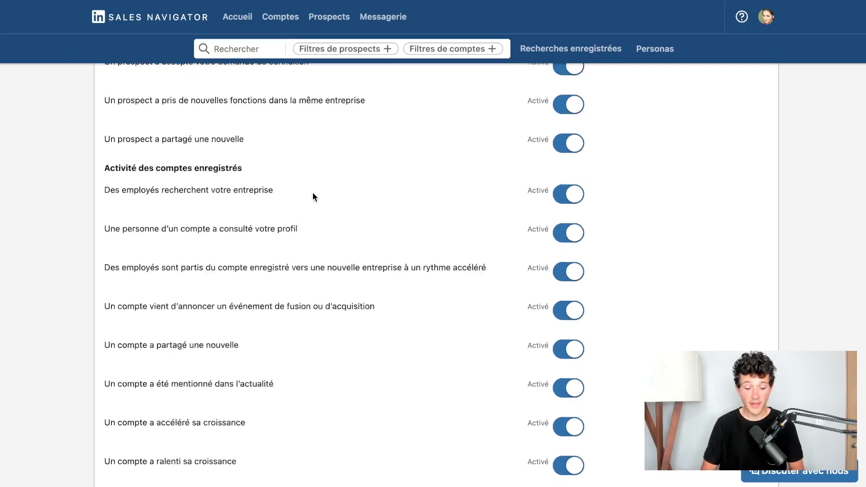
pyautogui.scroll(20, 313, 192)
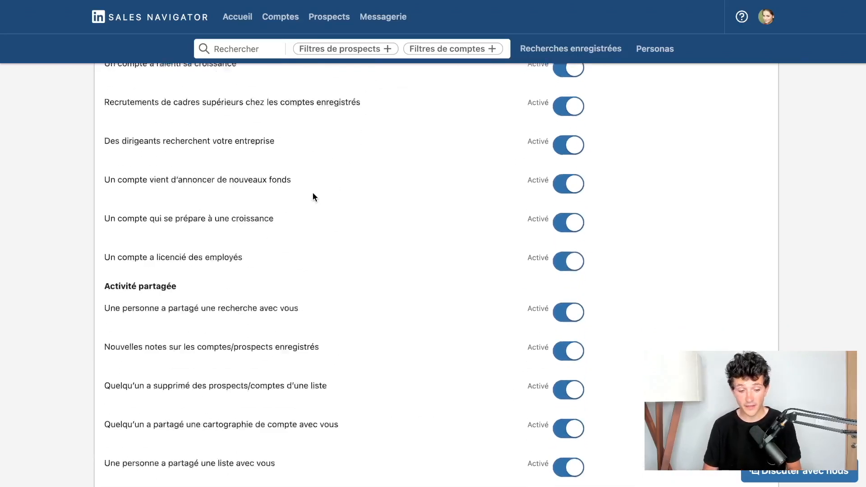
pyautogui.click(145, 19)
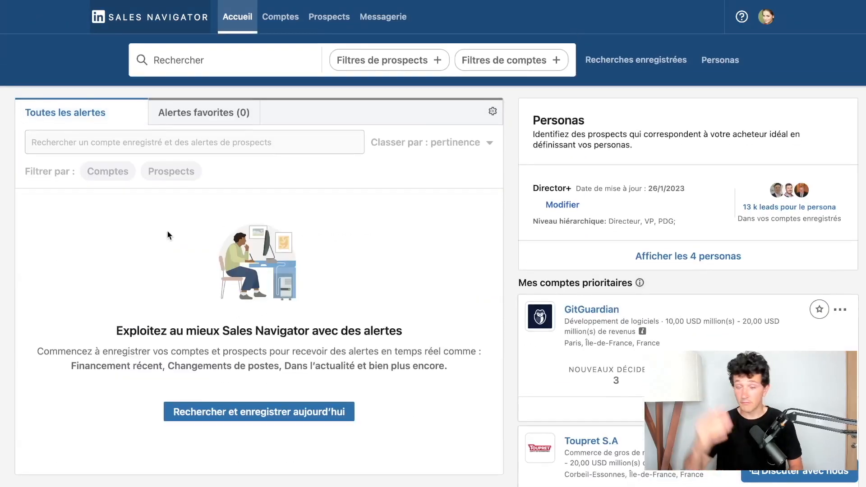
# Examine the Core, Advanced and Advanced Plus plans, and compare the monthly prices of Sales Navigator Core and Advanced.
pyautogui.scroll(-1, 168, 232)
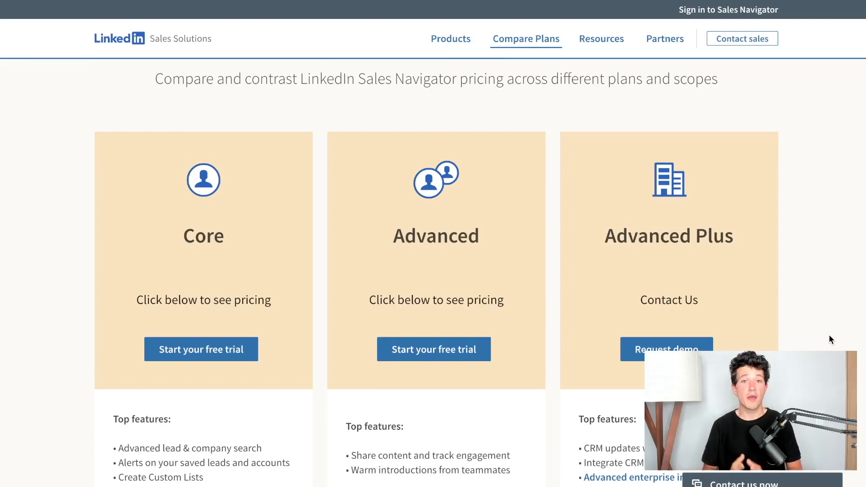
pyautogui.tripleClick(751, 242)
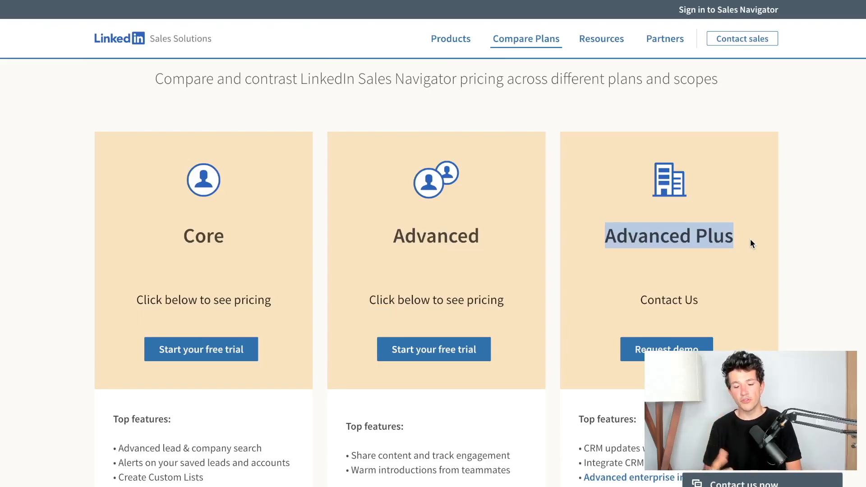
pyautogui.click(514, 1)
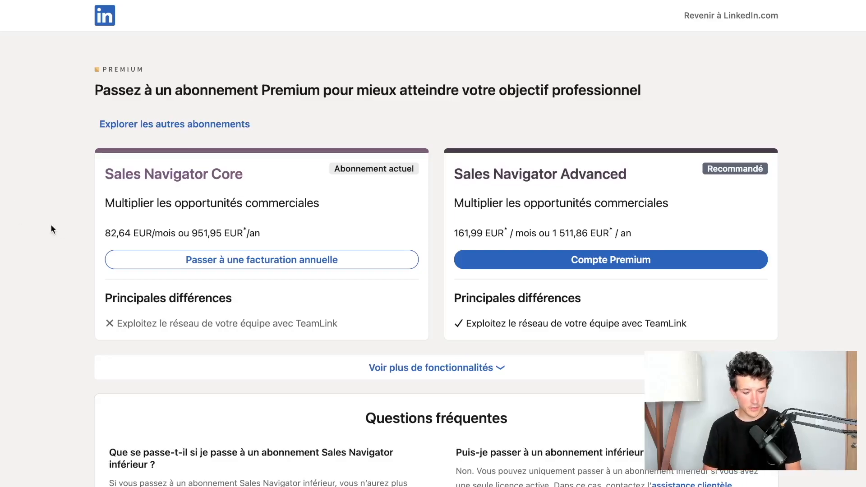
pyautogui.moveTo(105, 233); pyautogui.dragTo(150, 233)
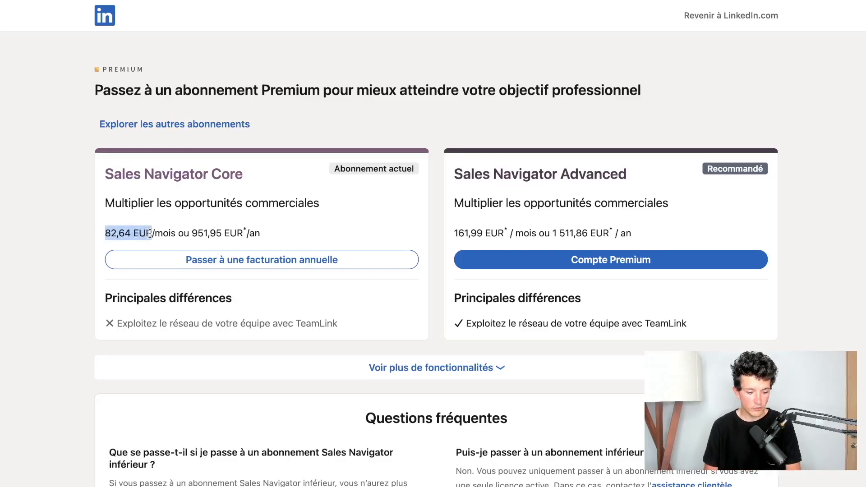
pyautogui.moveTo(454, 233); pyautogui.dragTo(505, 233)
pyautogui.click(160, 237)
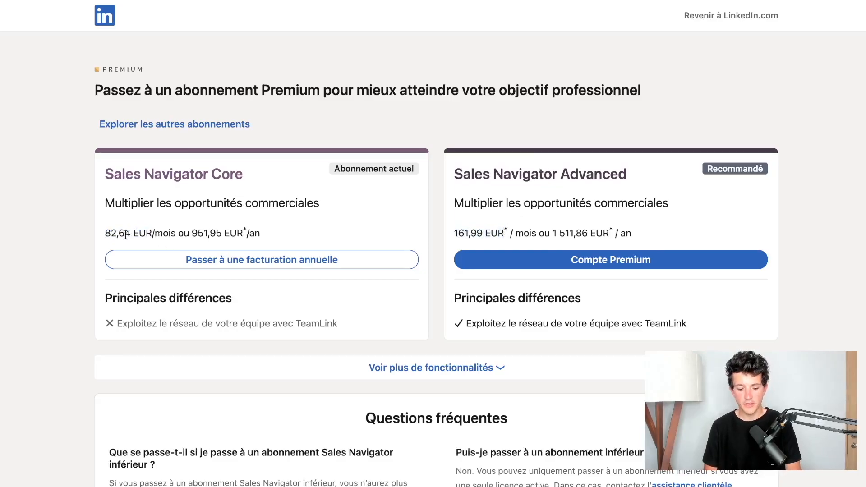
pyautogui.moveTo(105, 234); pyautogui.dragTo(177, 229)
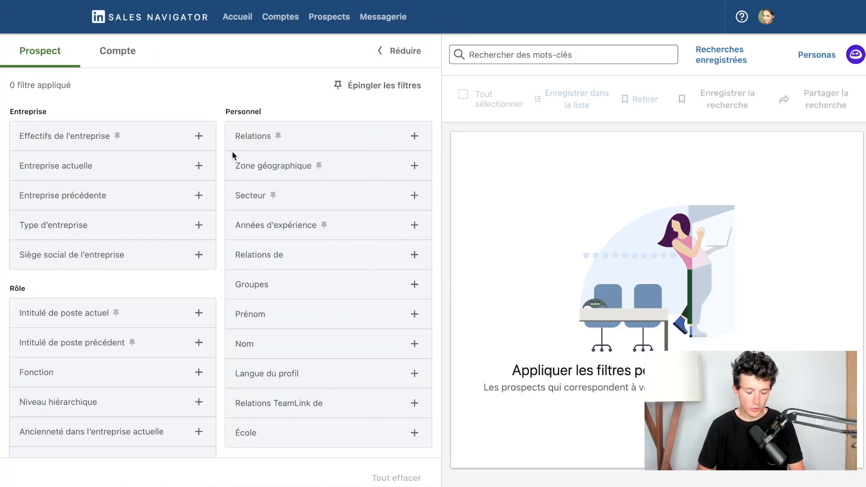
# Filter prospects by a company headcount of 51-200 and collapse the headcount options.
pyautogui.click(139, 137)
pyautogui.scroll(-2, 112, 189)
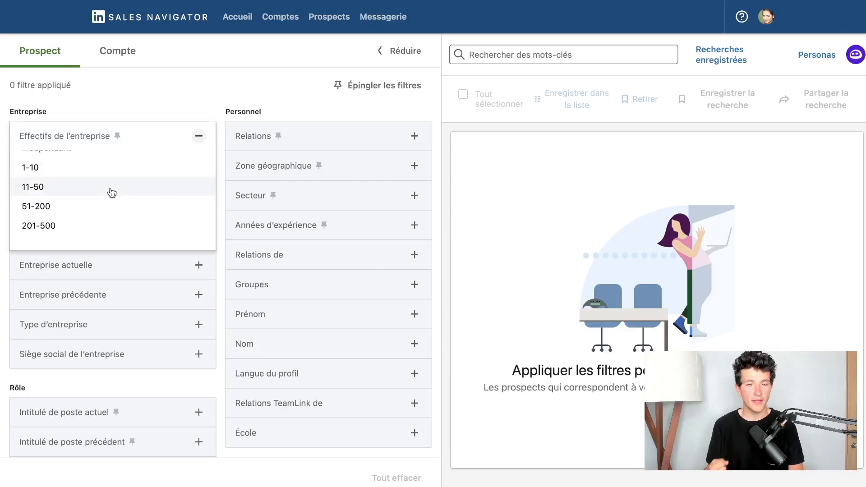
pyautogui.scroll(-1, 85, 199)
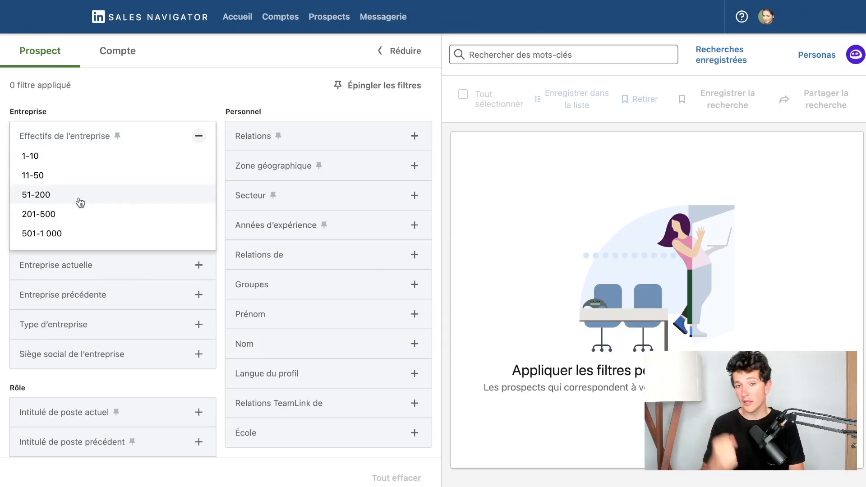
pyautogui.click(79, 200)
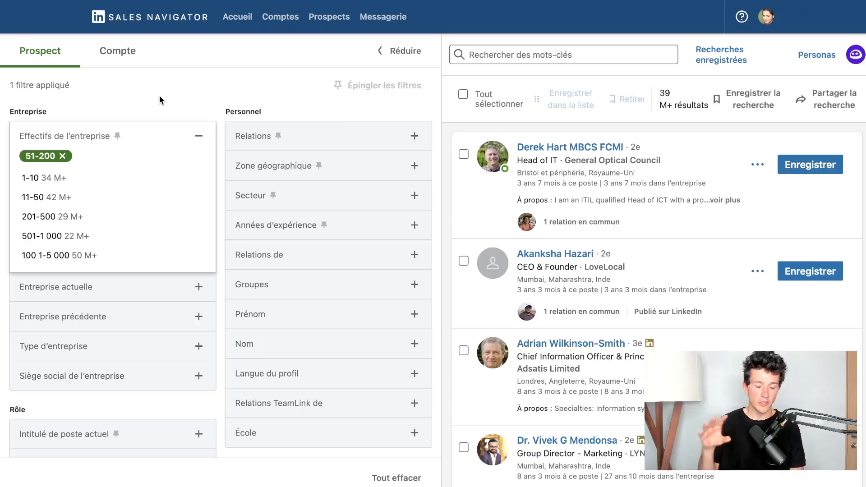
pyautogui.click(159, 96)
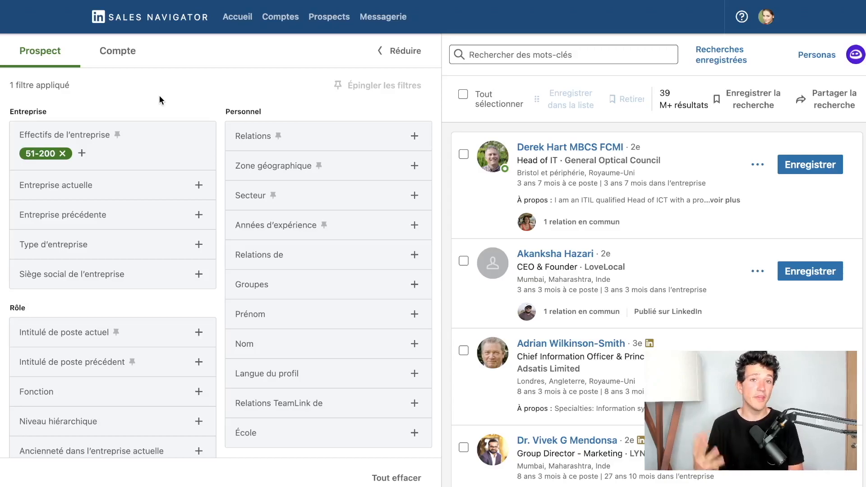
# Include Pavilion as the current company, view the previous company options, and clear the Pavilion and 51-200 filters.
pyautogui.click(123, 188)
pyautogui.click(65, 283)
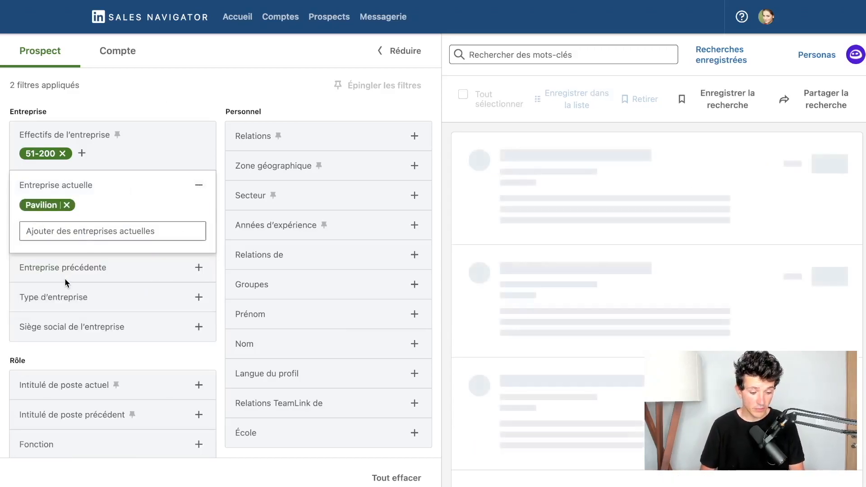
pyautogui.scroll(-2, 120, 238)
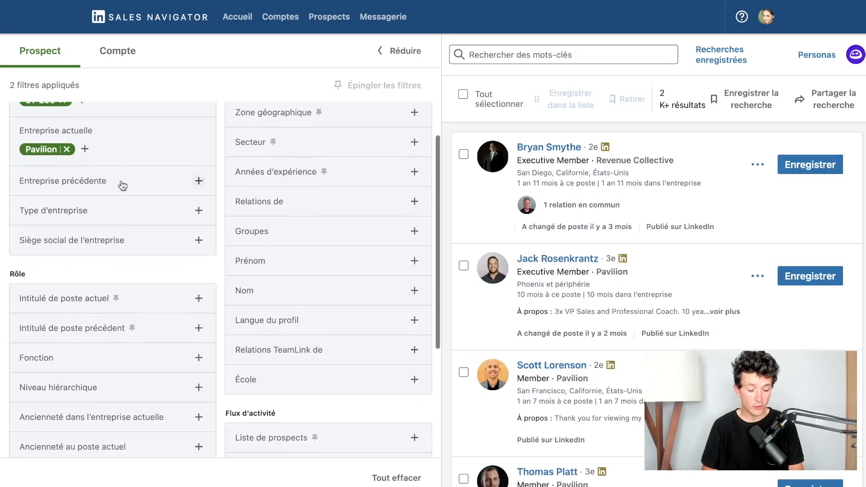
pyautogui.click(108, 187)
pyautogui.scroll(2, 90, 206)
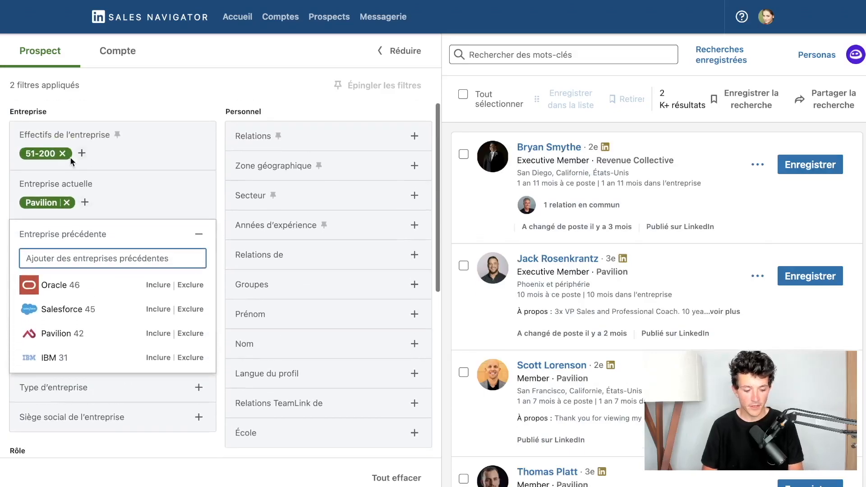
pyautogui.click(70, 155)
pyautogui.click(67, 183)
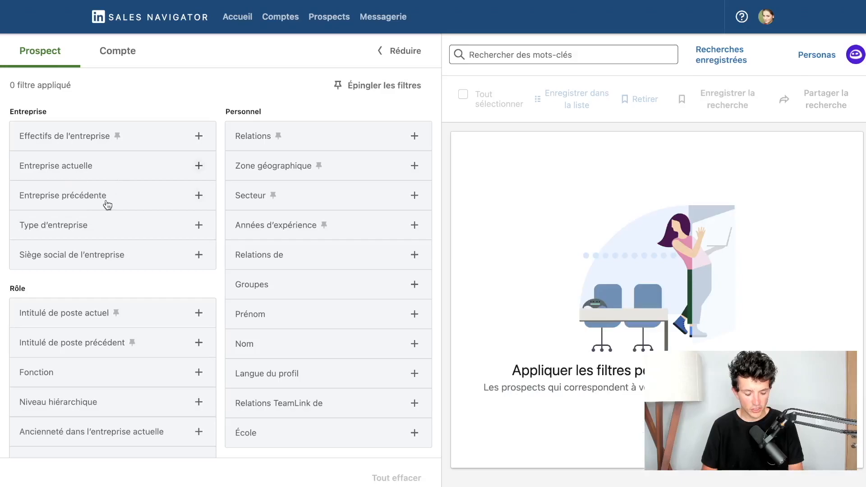
# Filter for prospects with Apple as current company and Microsoft as previous company, and clear both filters.
pyautogui.click(131, 172)
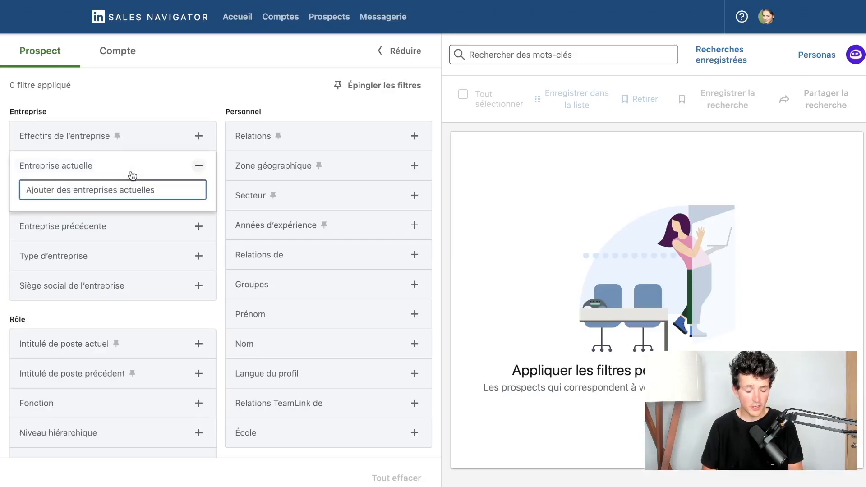
pyautogui.write('apple')
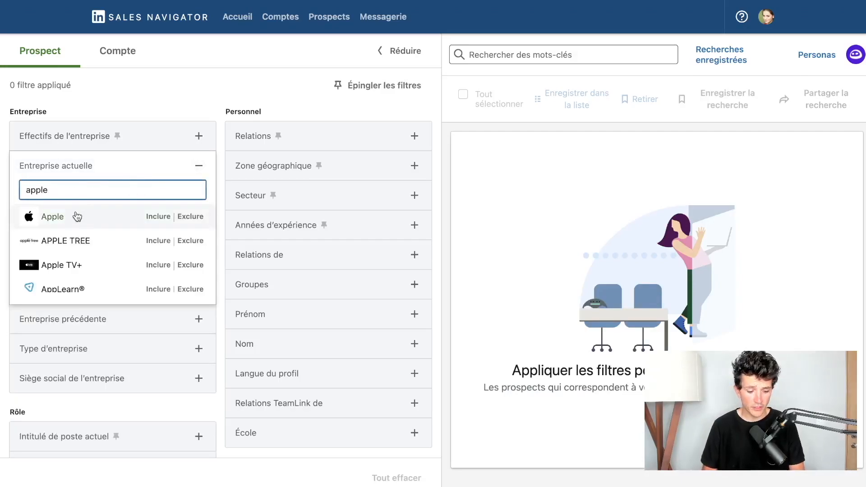
pyautogui.click(77, 216)
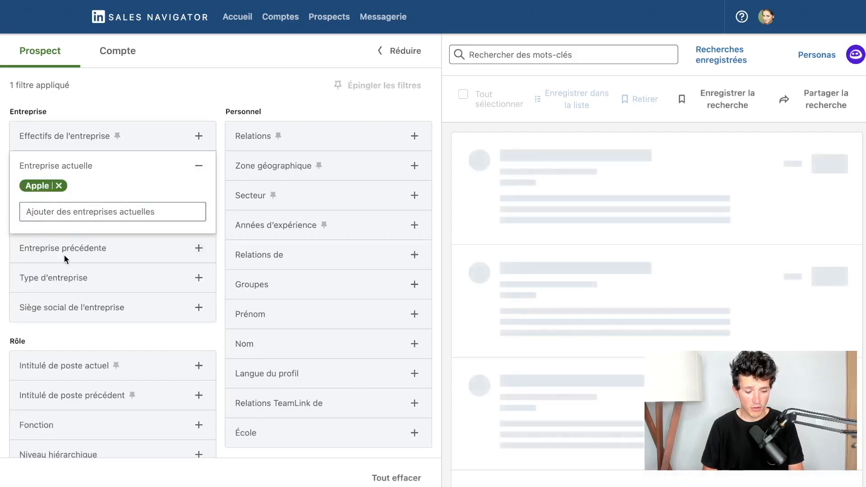
pyautogui.click(104, 215)
pyautogui.write('micros')
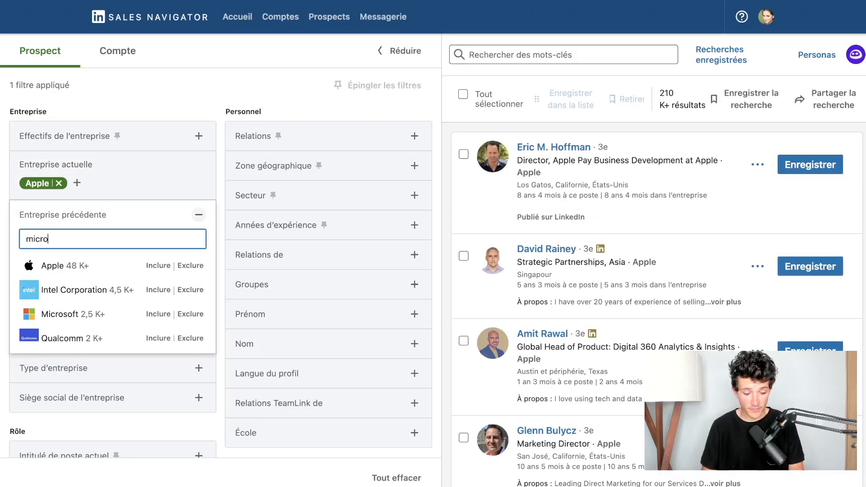
pyautogui.press('Return')
pyautogui.click(218, 196)
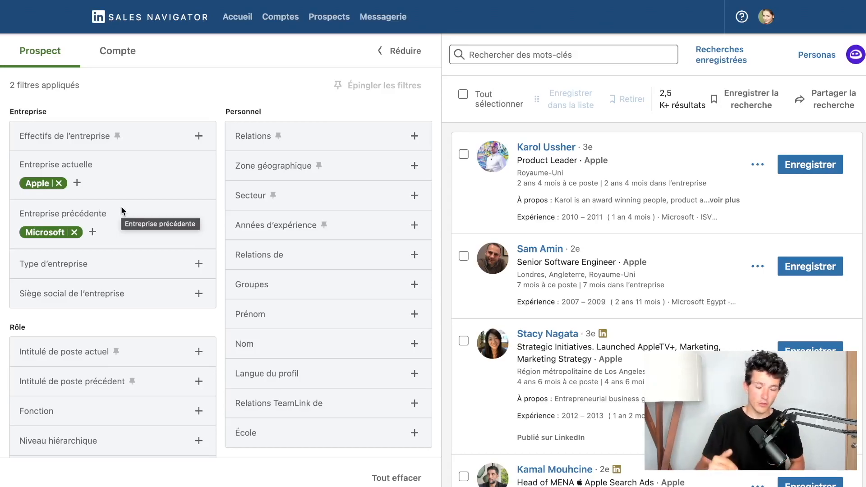
pyautogui.click(74, 231)
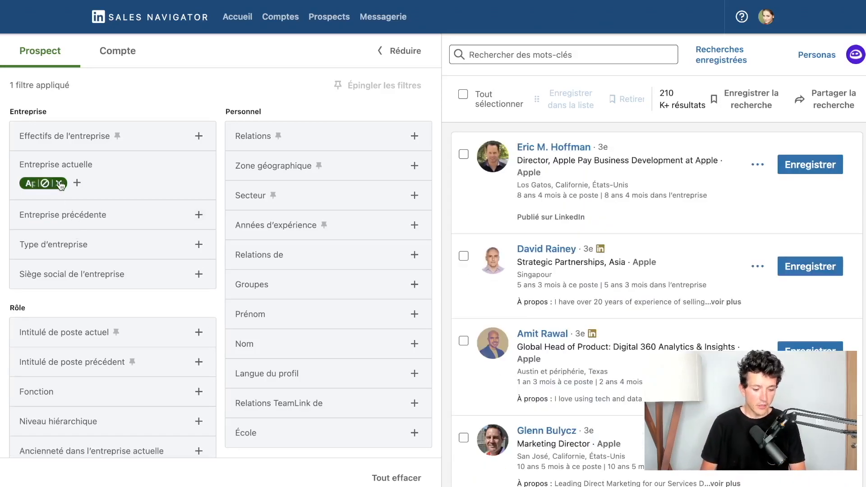
pyautogui.click(60, 186)
# Look through the company type options and filter prospects by the type "Indépendant".
pyautogui.click(115, 227)
pyautogui.scroll(-2, 116, 267)
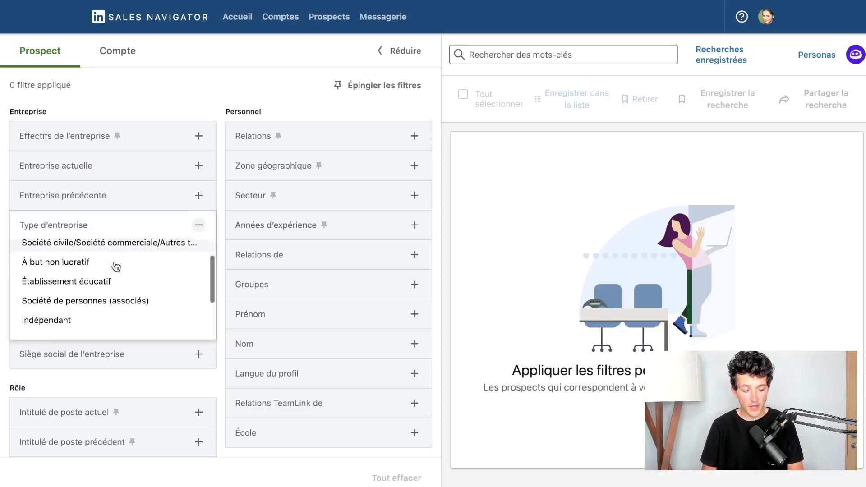
pyautogui.scroll(-2, 116, 267)
pyautogui.scroll(3, 107, 301)
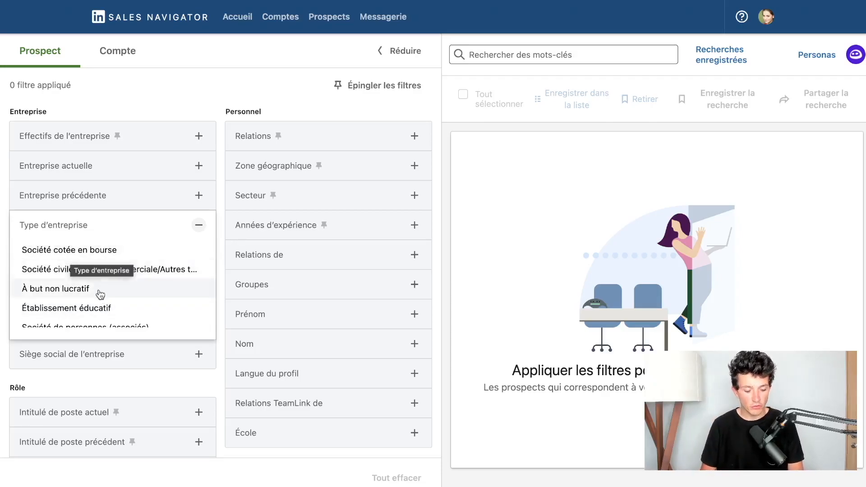
pyautogui.scroll(-1, 97, 301)
pyautogui.scroll(-3, 110, 291)
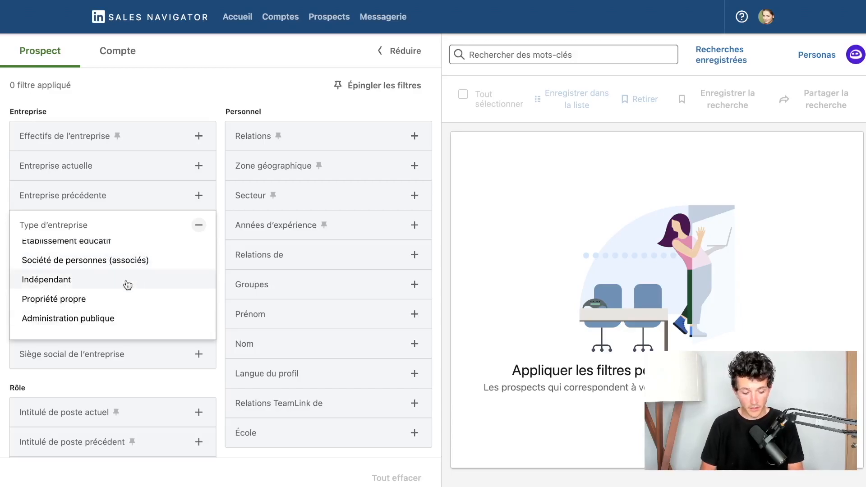
pyautogui.click(107, 280)
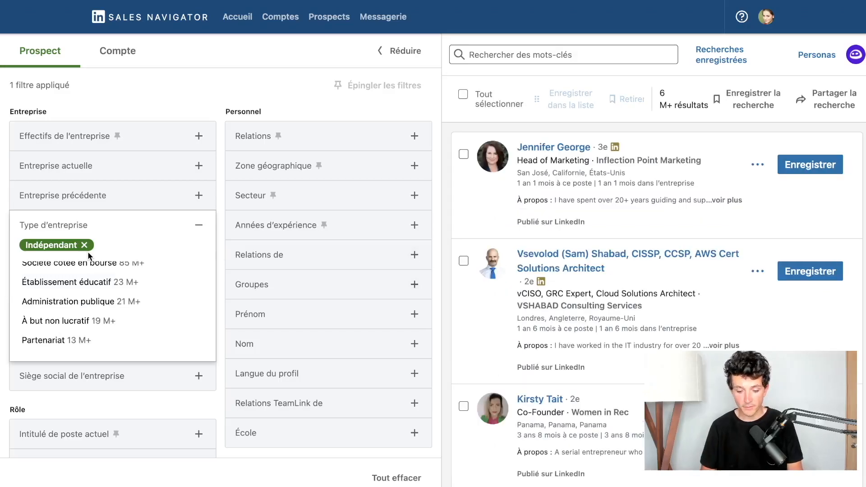
# Remove the "Indépendant" company type filter and collapse the company type options.
pyautogui.click(86, 246)
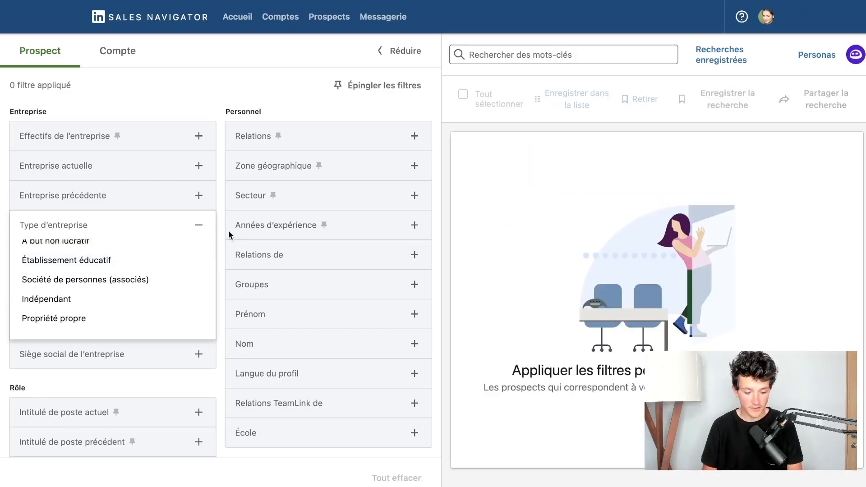
pyautogui.click(218, 210)
pyautogui.scroll(-1, 103, 233)
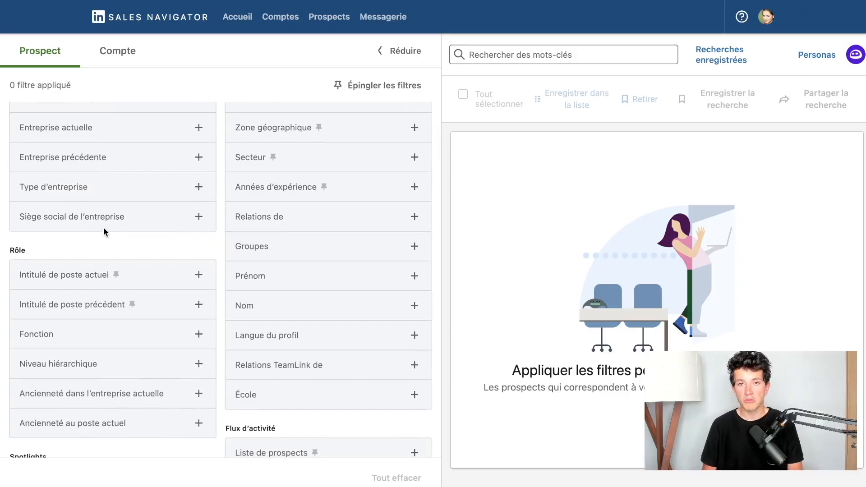
# Look through the regions offered for the company headquarters filter and collapse it without choosing one.
pyautogui.click(108, 218)
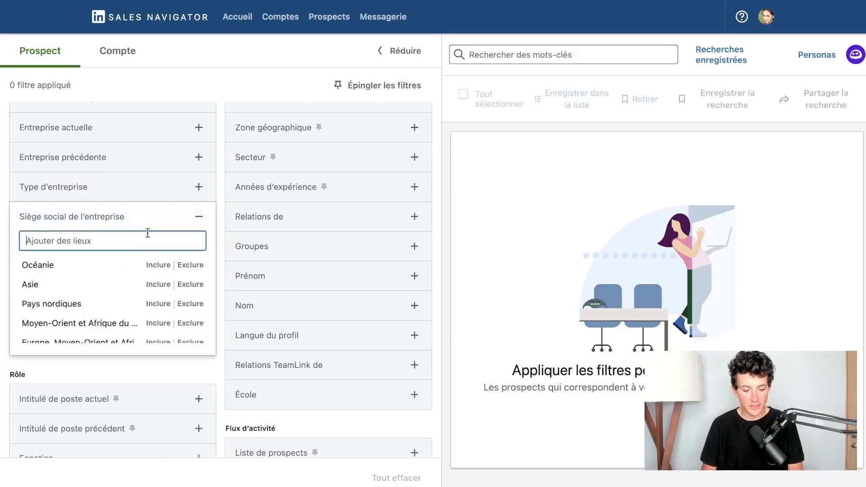
pyautogui.scroll(-2, 83, 285)
pyautogui.scroll(2, 82, 285)
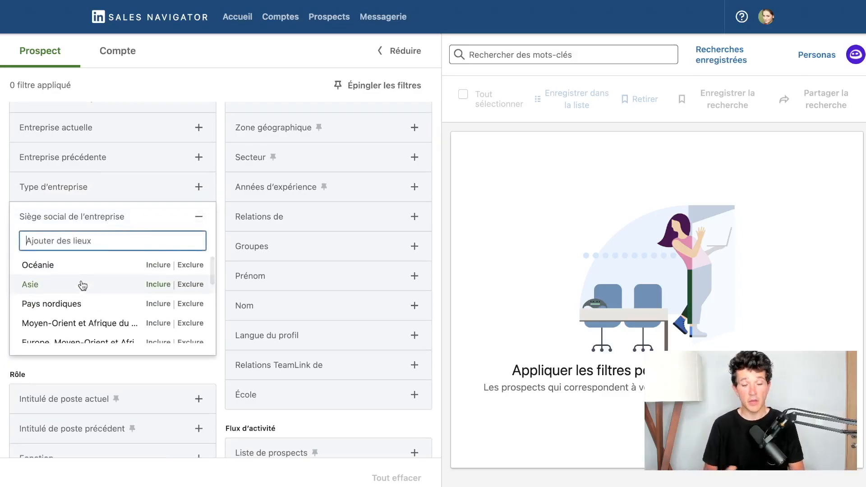
pyautogui.click(196, 218)
# Include the suggested title "Directeur commercial" as current job title, reduce the filter panel and look through the matching prospects.
pyautogui.scroll(-1, 118, 311)
pyautogui.scroll(-1, 118, 311)
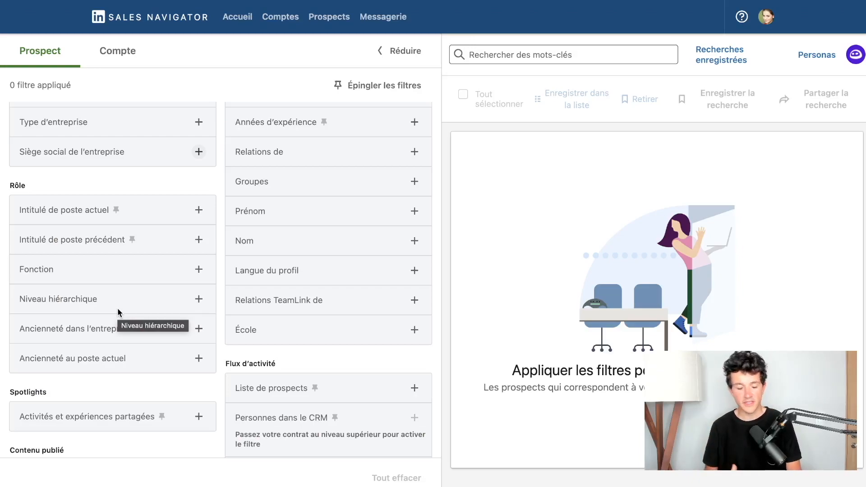
pyautogui.click(81, 217)
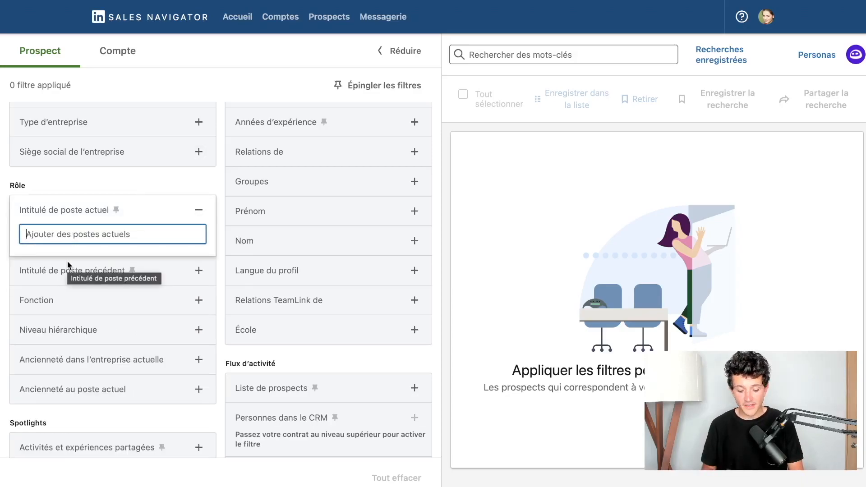
pyautogui.write('Direct')
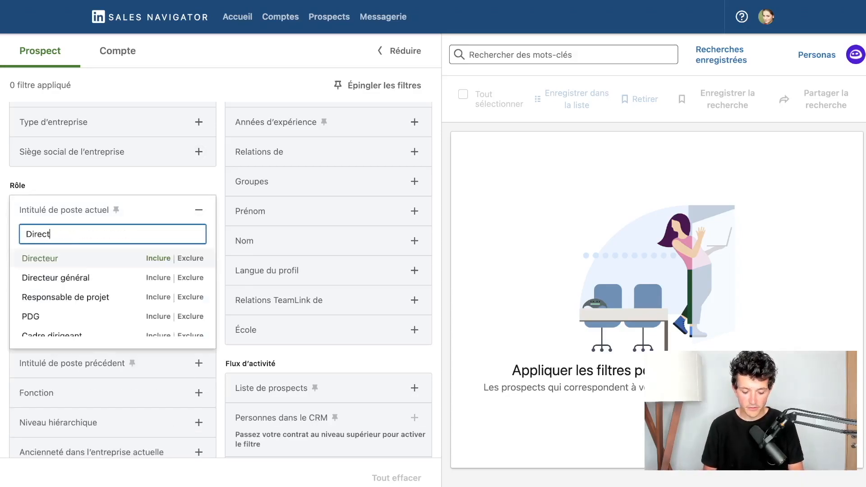
pyautogui.write('eur Commercial')
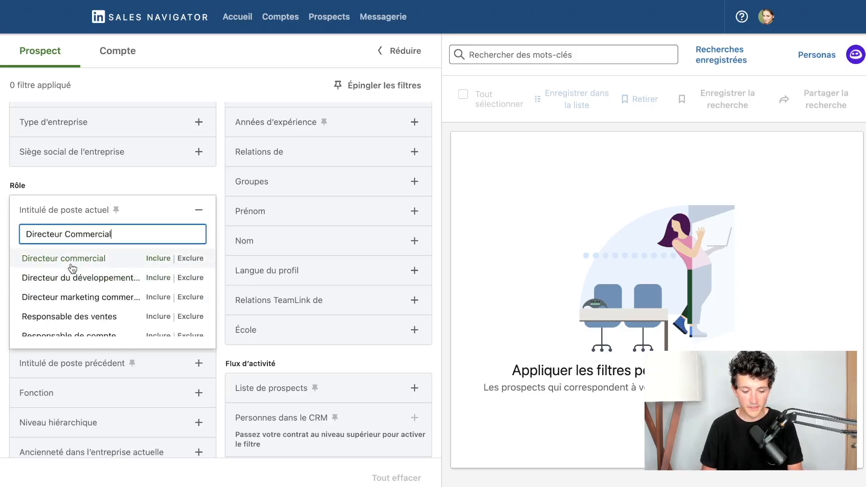
pyautogui.click(73, 269)
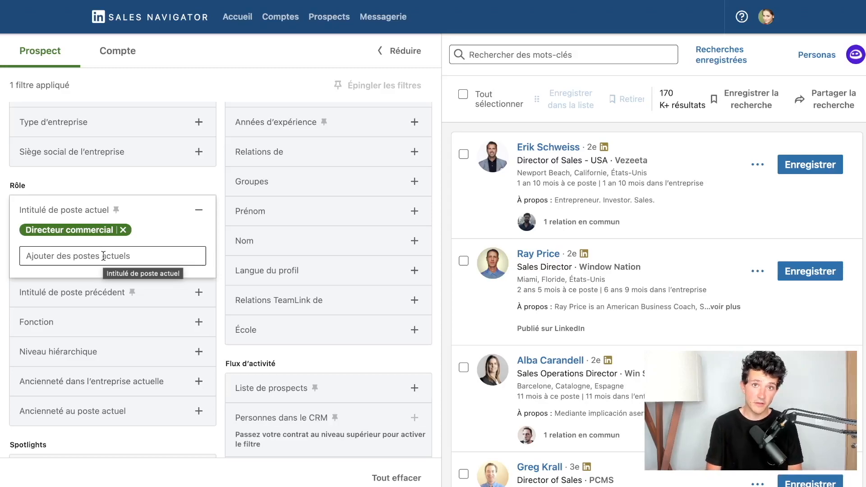
pyautogui.click(382, 51)
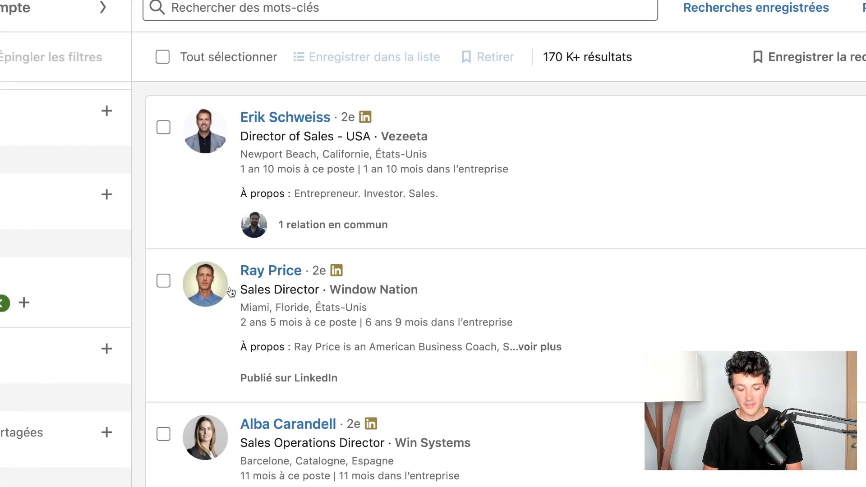
pyautogui.scroll(-4, 392, 293)
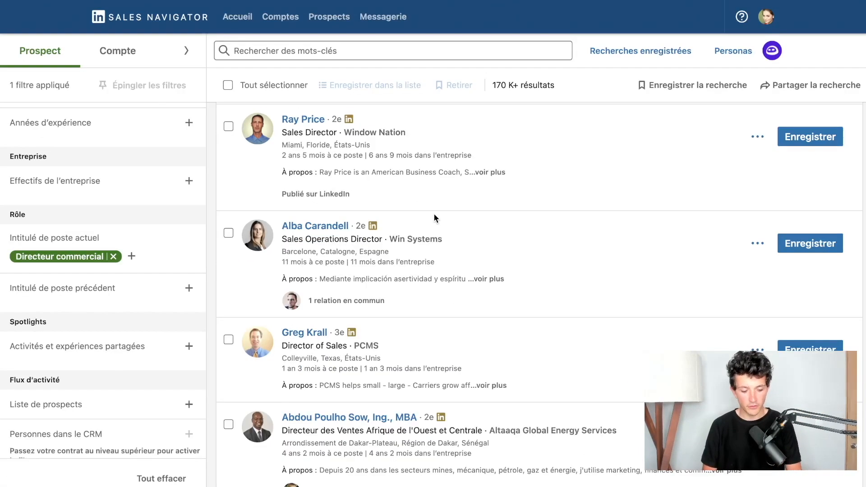
# Replace the current job title filter with the exact phrase "Directeur Commercial" in quotation marks and look through the matching prospects.
pyautogui.click(113, 256)
pyautogui.click(77, 246)
pyautogui.write('Dire')
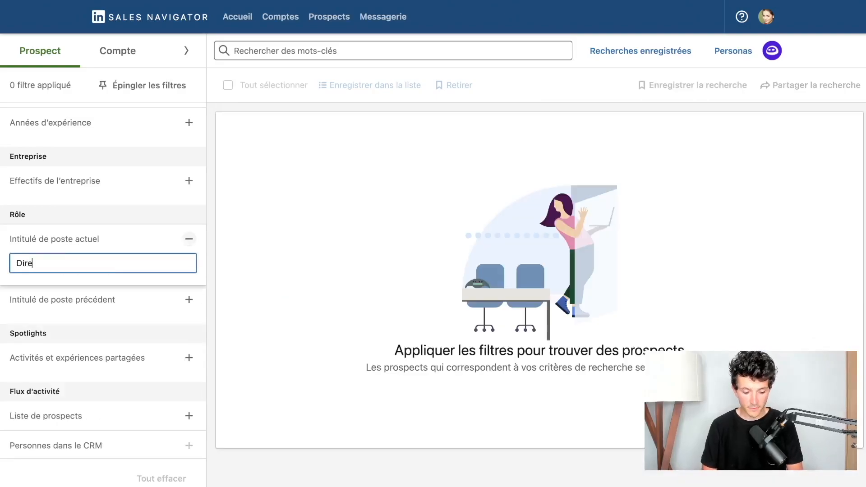
pyautogui.write('creur')
pyautogui.press('BackSpace')
pyautogui.press('BackSpace')
pyautogui.press('BackSpace')
pyautogui.press('BackSpace')
pyautogui.press('BackSpace')
pyautogui.write('reu')
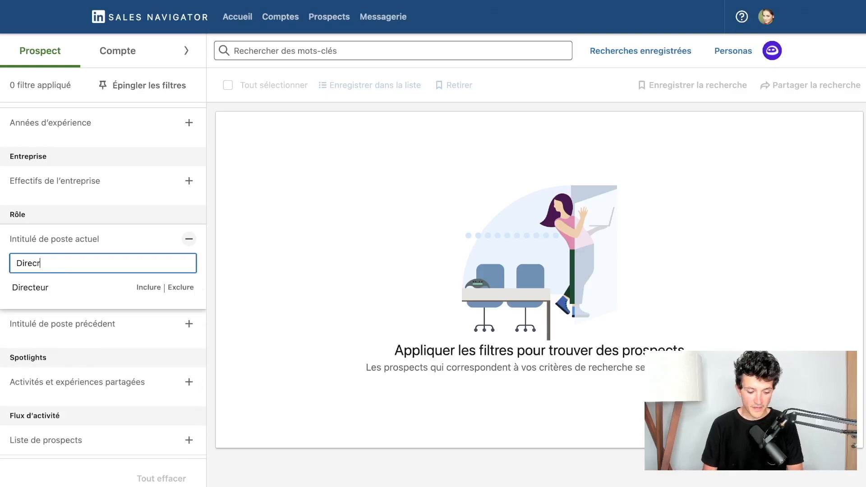
pyautogui.press('BackSpace')
pyautogui.press('BackSpace')
pyautogui.press('BackSpace')
pyautogui.write('te')
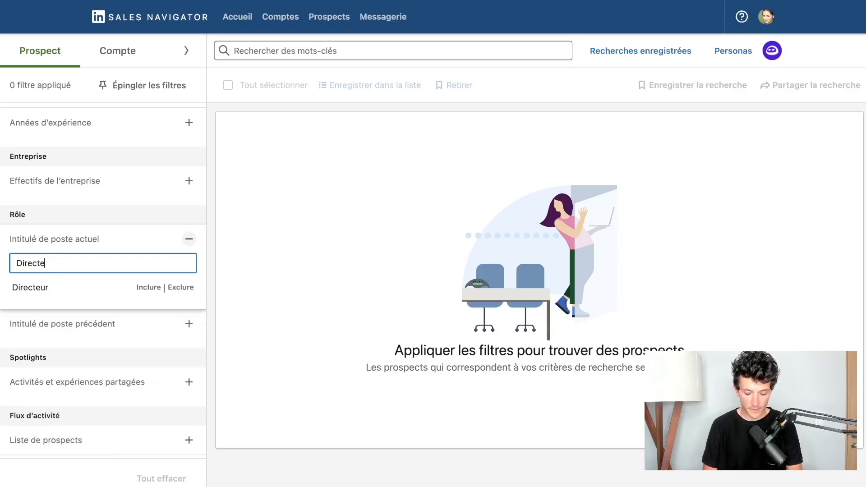
pyautogui.write('ur Commerci')
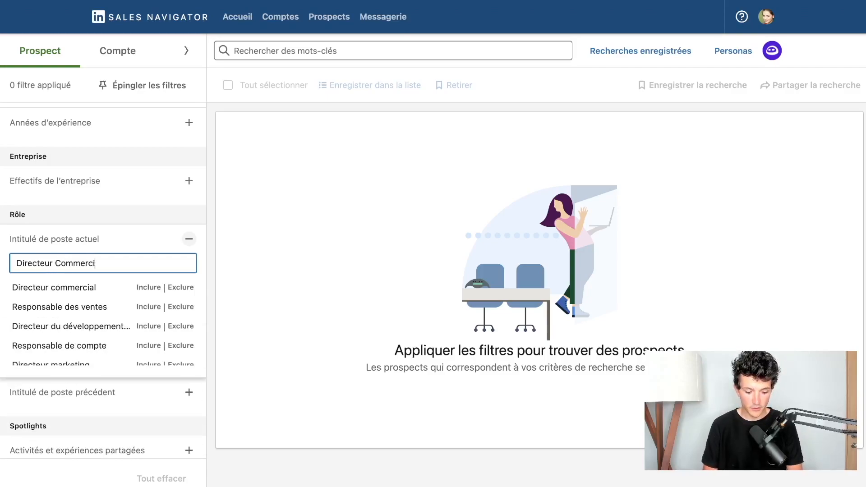
pyautogui.write('al"')
pyautogui.click(17, 264)
pyautogui.write('"')
pyautogui.press('Return')
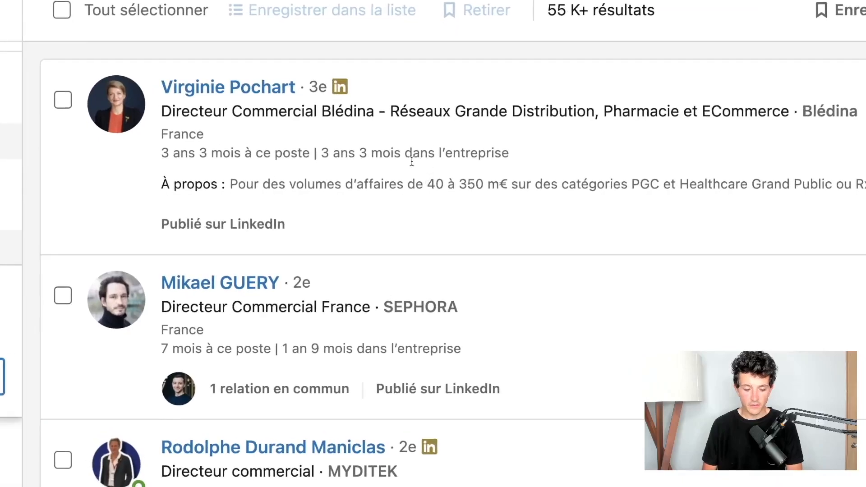
pyautogui.scroll(-3, 319, 238)
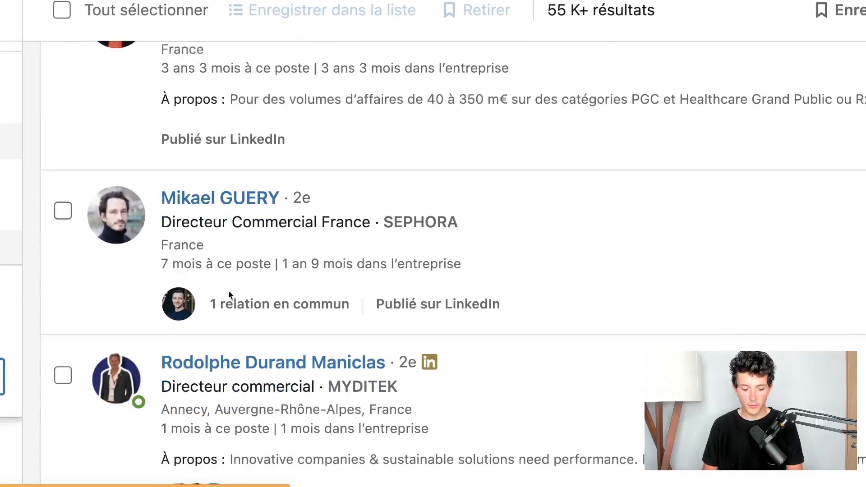
pyautogui.scroll(-10, 185, 284)
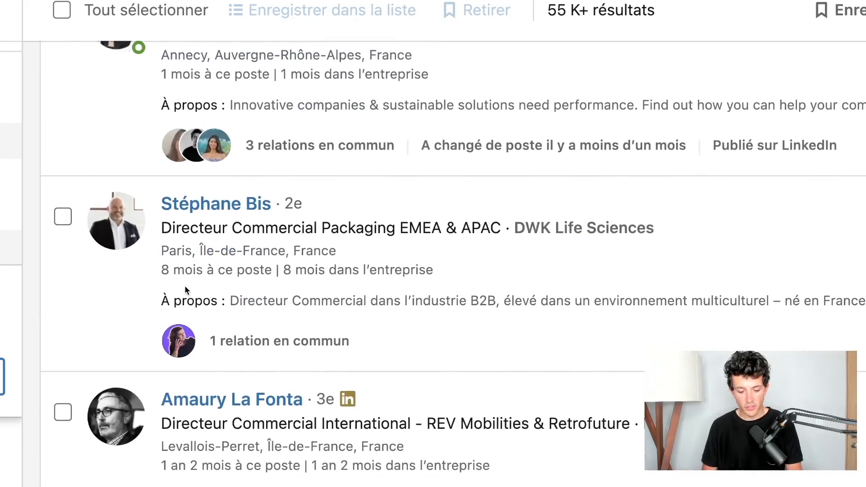
pyautogui.scroll(-3, 186, 288)
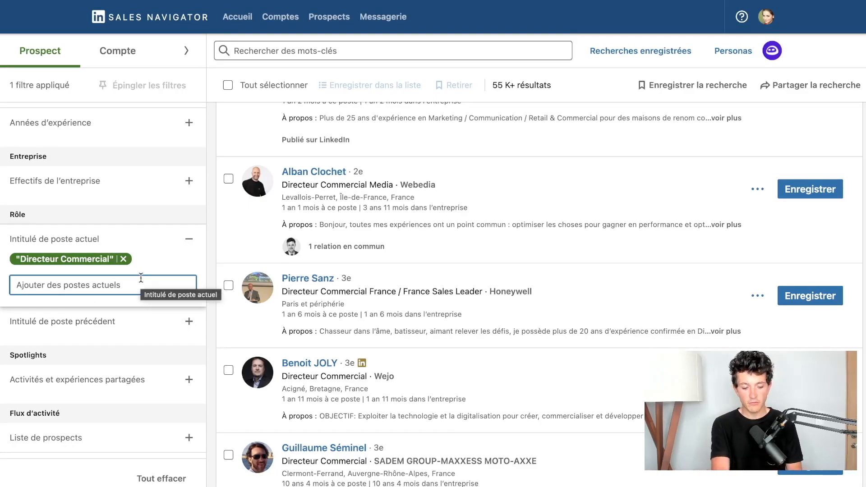
# Clear the current job title filter and enter the lowercase exact phrase "directeur commercial" in quotation marks instead.
pyautogui.click(124, 258)
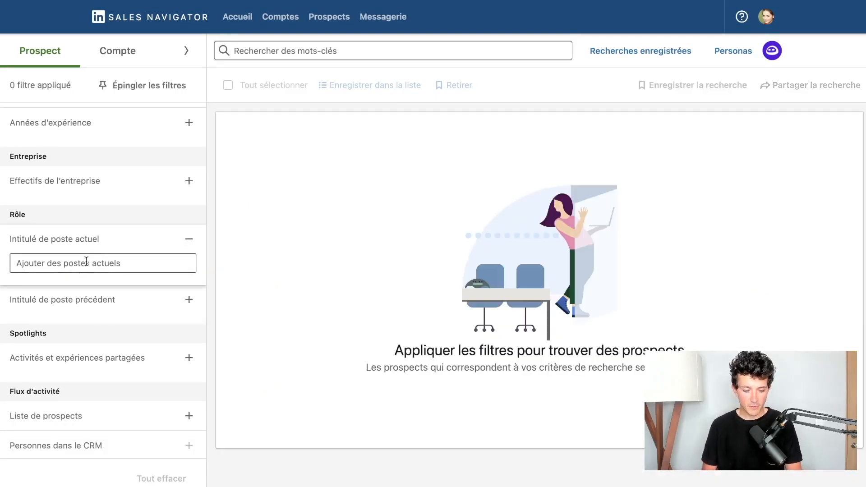
pyautogui.write('directeur ')
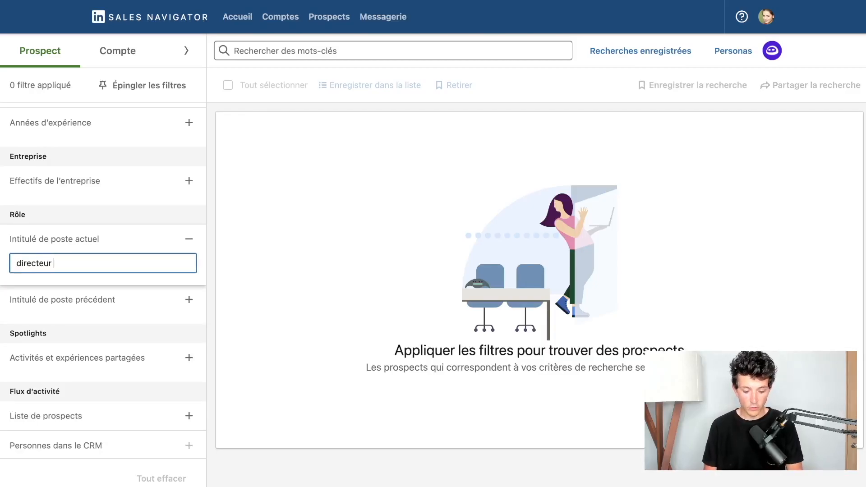
pyautogui.write('comer')
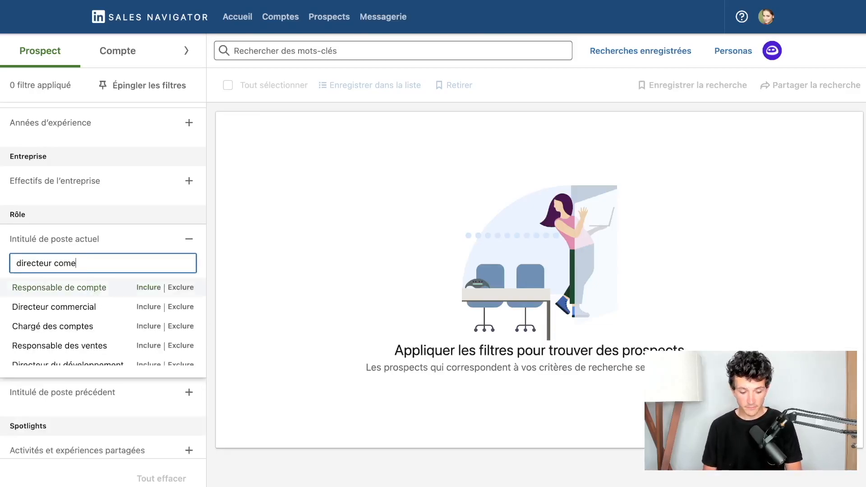
pyautogui.press('BackSpace')
pyautogui.press('BackSpace')
pyautogui.write('merc')
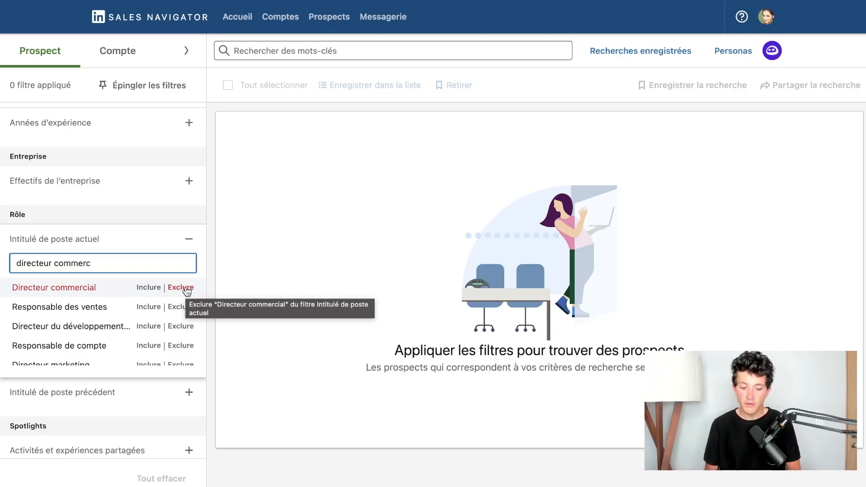
pyautogui.write('ial"')
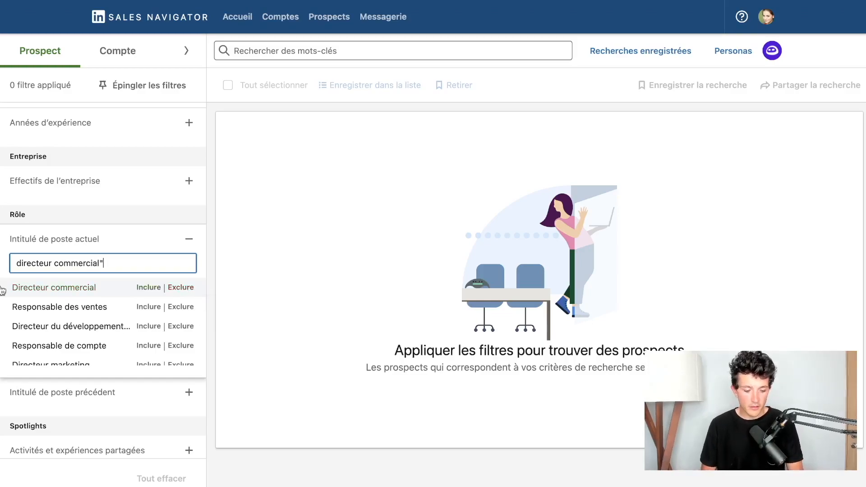
pyautogui.click(20, 263)
pyautogui.write('"')
pyautogui.press('Return')
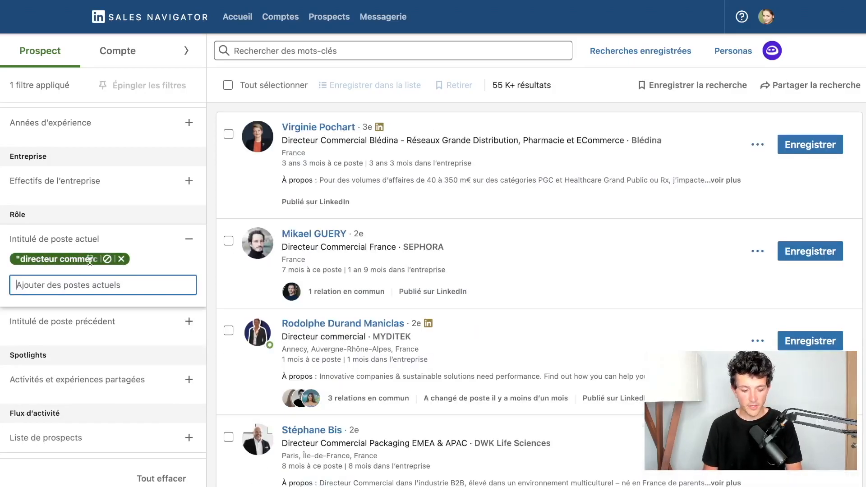
pyautogui.click(107, 259)
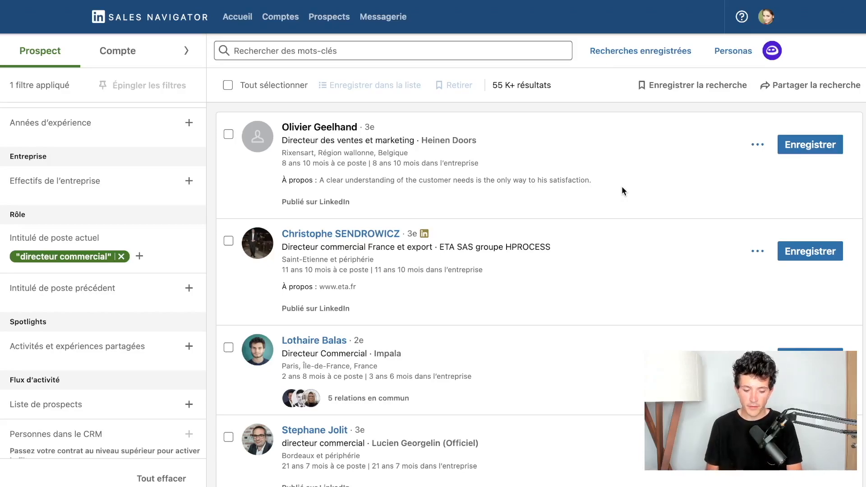
# Open the full profile of the first prospect in the results and view the current positions.
pyautogui.click(321, 128)
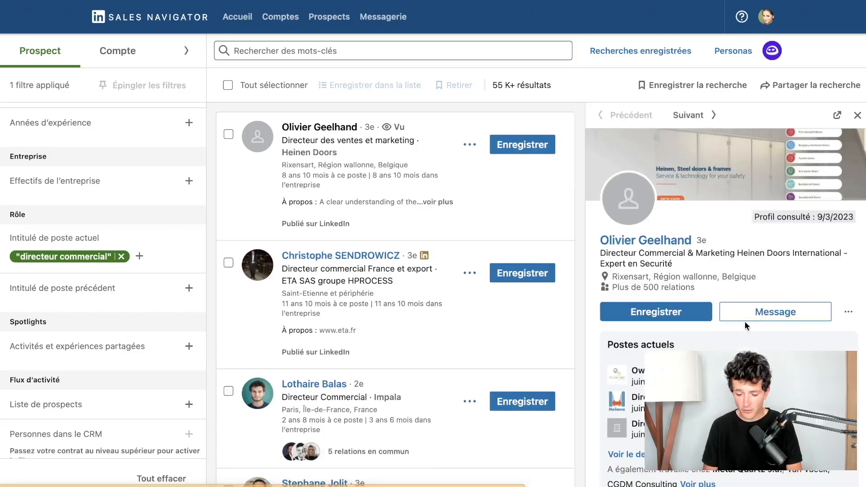
pyautogui.click(660, 244)
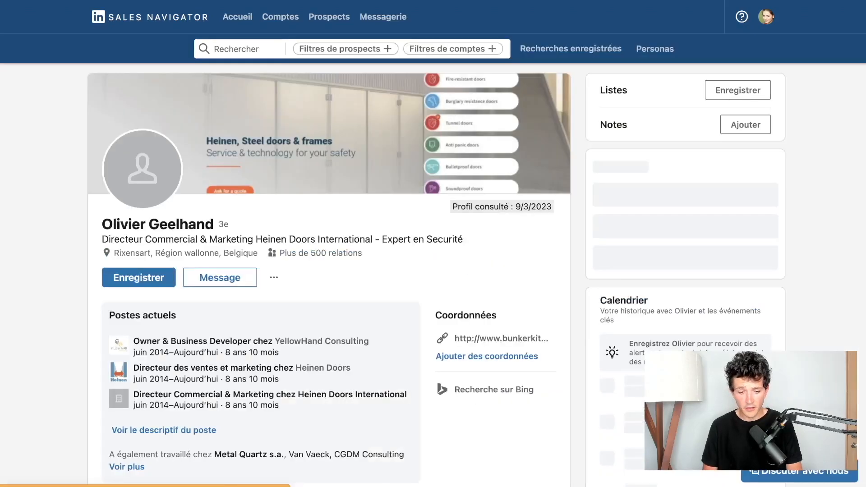
pyautogui.scroll(-4, 295, 134)
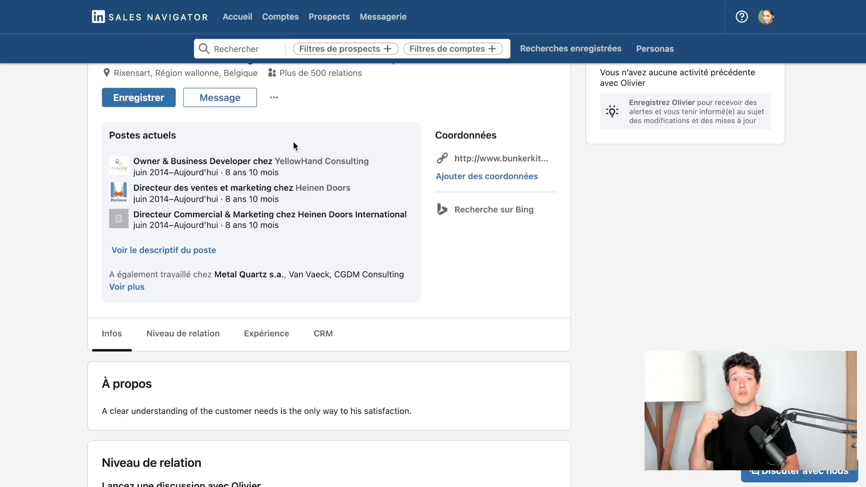
pyautogui.scroll(-2, 338, 234)
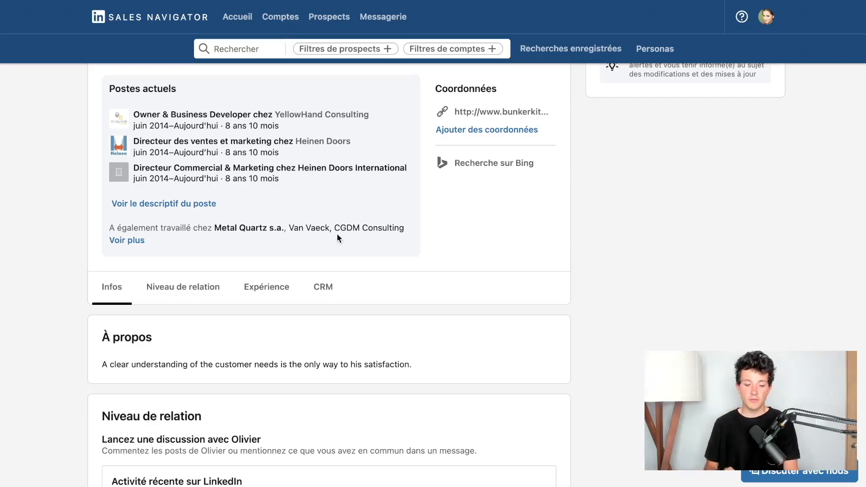
# Examine the prospect's experience section, highlighting the dates of the positions at Heinen Doors International, Heinen Doors and YellowHand Consulting.
pyautogui.scroll(-15, 338, 234)
pyautogui.scroll(-10, 337, 234)
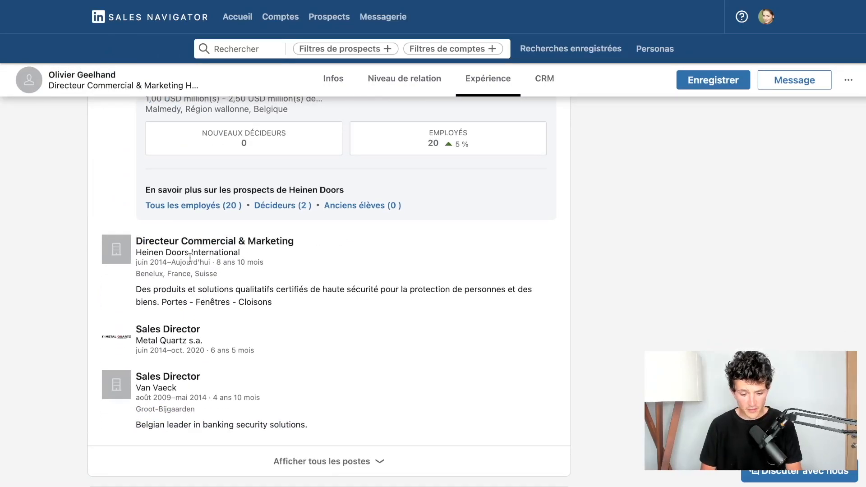
pyautogui.moveTo(137, 262); pyautogui.dragTo(216, 262)
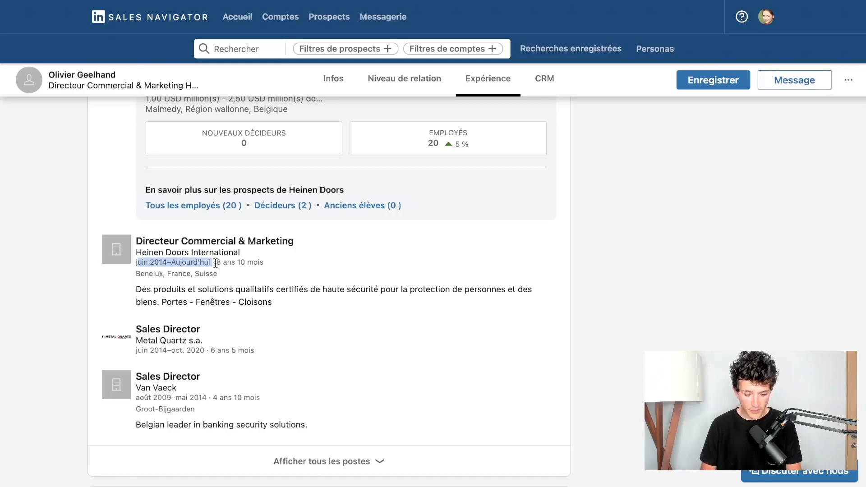
pyautogui.scroll(5, 215, 261)
pyautogui.click(137, 236)
pyautogui.moveTo(137, 236); pyautogui.dragTo(212, 237)
pyautogui.scroll(5, 212, 237)
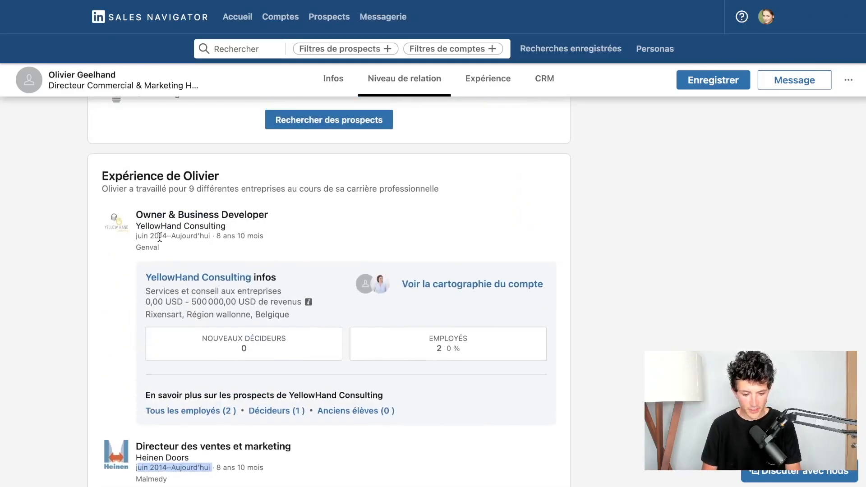
pyautogui.moveTo(136, 236); pyautogui.dragTo(211, 237)
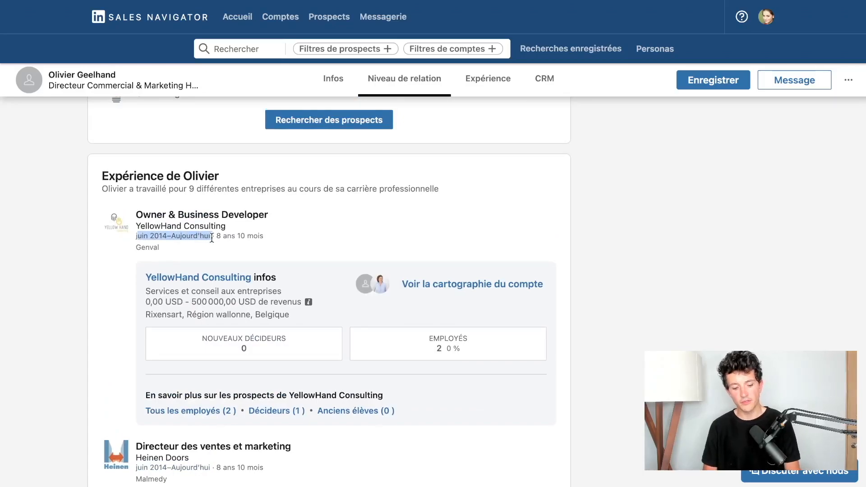
pyautogui.scroll(-2, 212, 237)
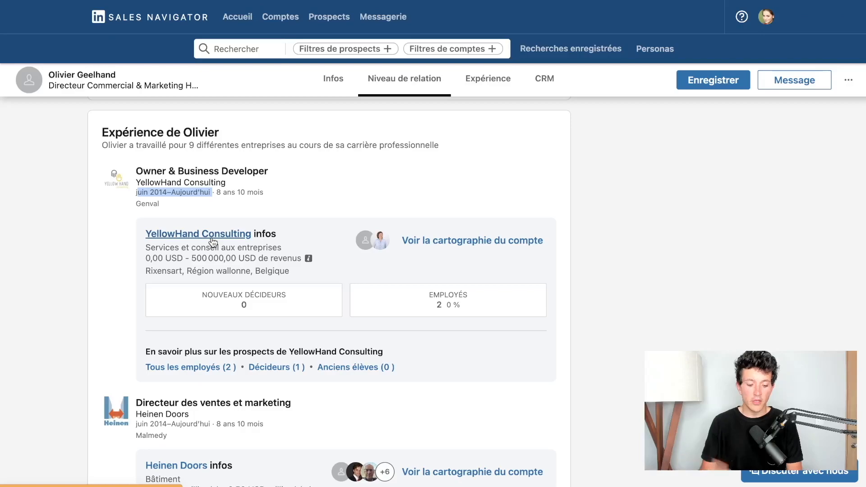
# Compare the prospect's current positions and highlight the title "Directeur des ventes et marketing" at Heinen Doors.
pyautogui.scroll(-10, 212, 242)
pyautogui.scroll(5, 212, 241)
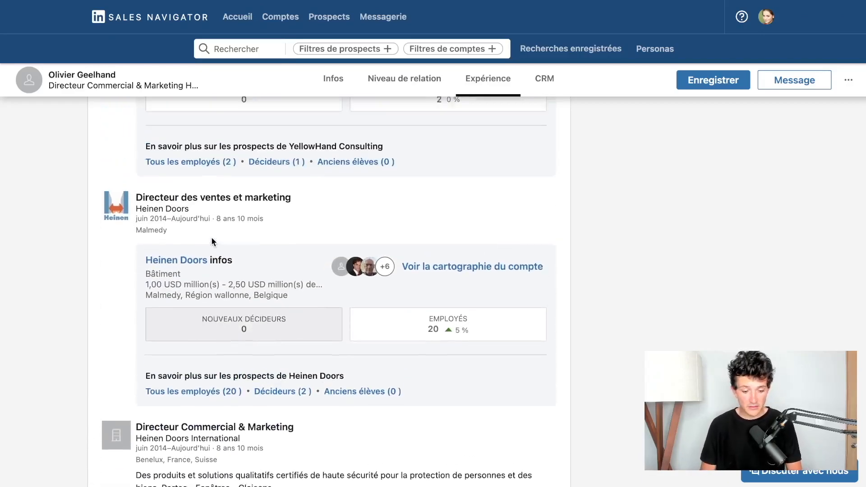
pyautogui.scroll(4, 213, 241)
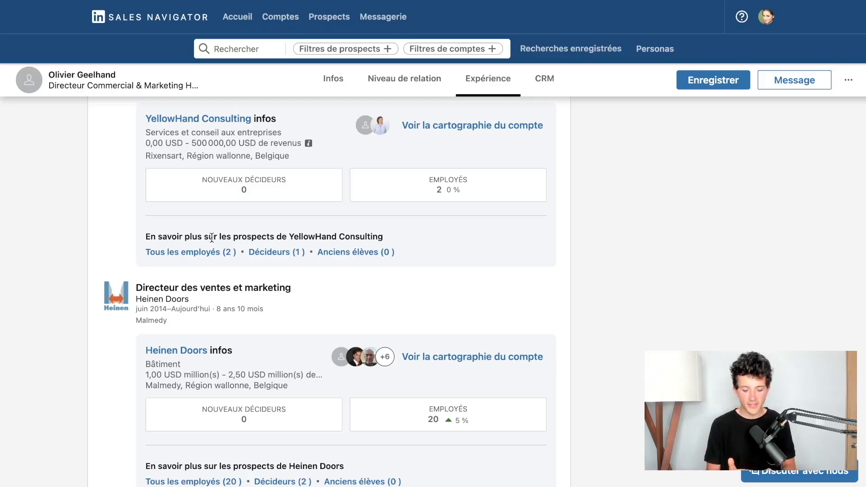
pyautogui.scroll(6, 212, 237)
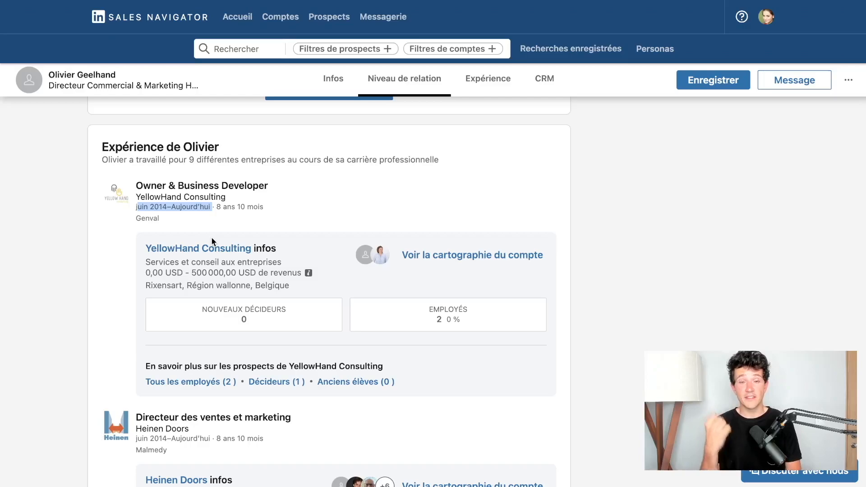
pyautogui.scroll(-7, 211, 236)
pyautogui.scroll(10, 212, 237)
pyautogui.scroll(-10, 232, 263)
pyautogui.moveTo(322, 273); pyautogui.dragTo(136, 265)
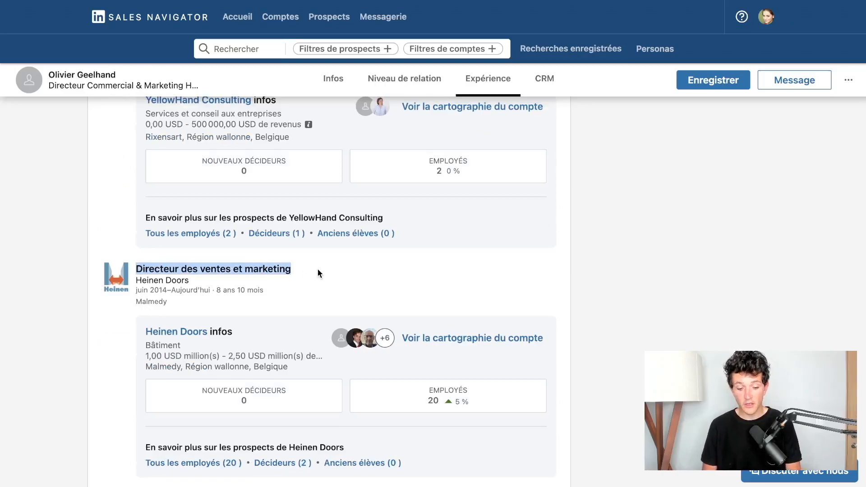
pyautogui.scroll(-1, 317, 269)
pyautogui.scroll(-5, 297, 221)
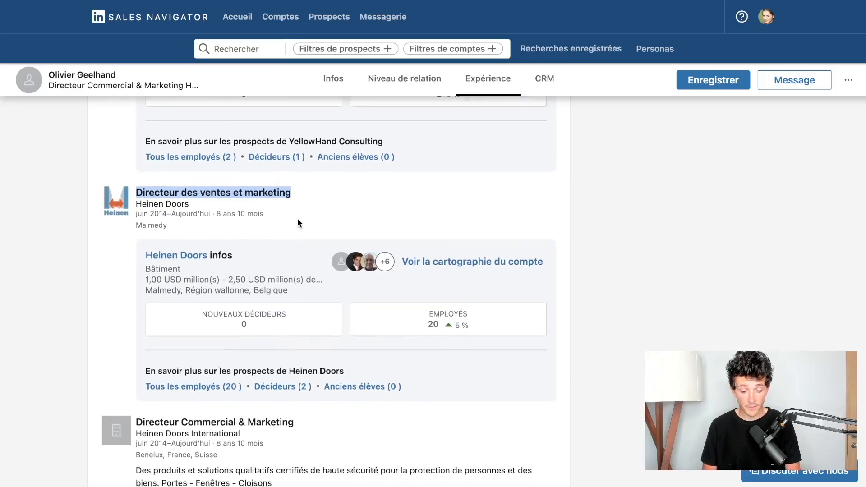
# Highlight "Directeur Commercial" in the Heinen Doors International job title and "Aujourd'hui" in that position's dates.
pyautogui.scroll(-2, 221, 313)
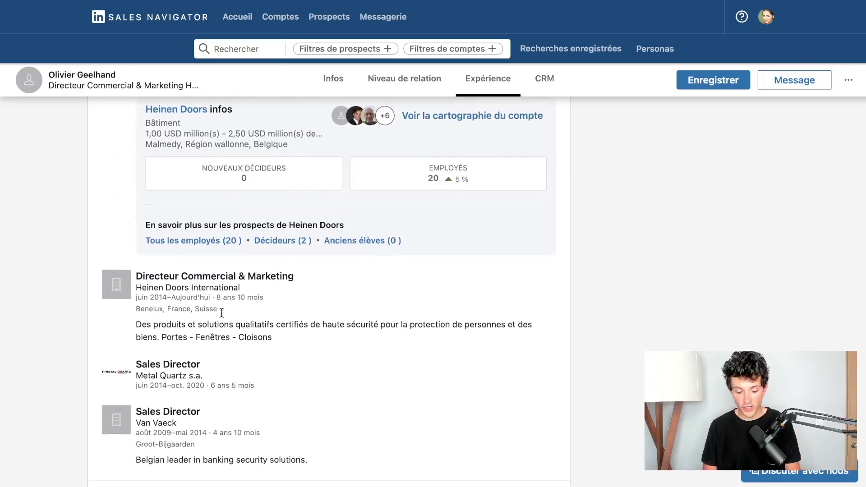
pyautogui.moveTo(137, 244); pyautogui.dragTo(237, 248)
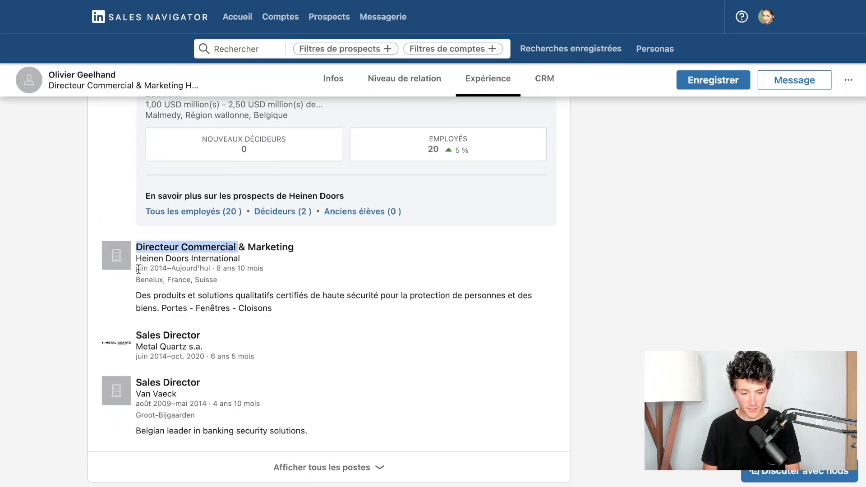
pyautogui.moveTo(136, 270); pyautogui.dragTo(171, 269)
pyautogui.click(172, 269)
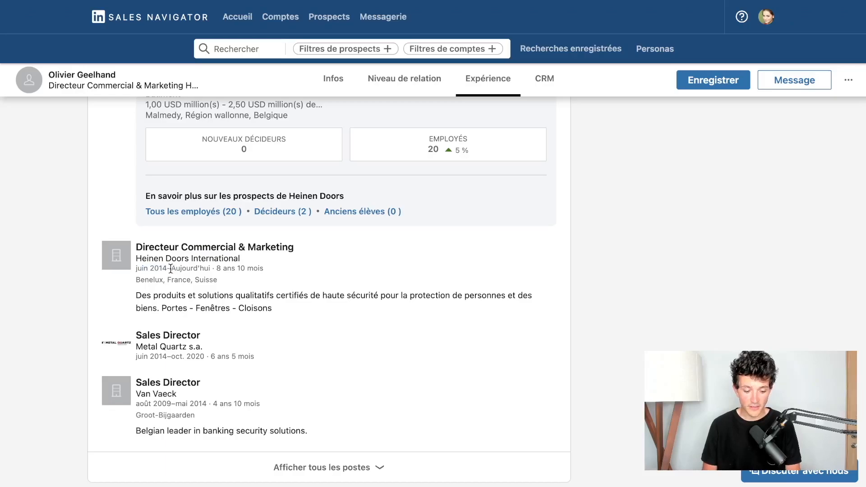
pyautogui.moveTo(171, 269); pyautogui.dragTo(211, 269)
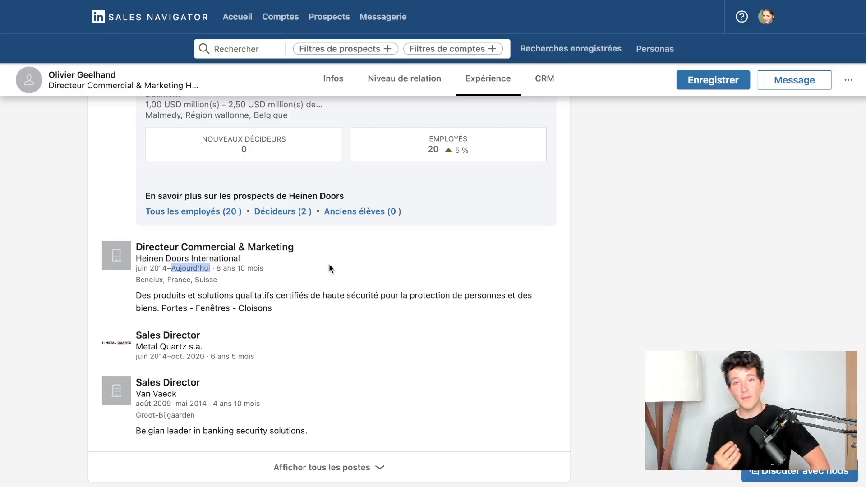
# Review the prospect's experience entries again, from YellowHand Consulting to Heinen Doors International.
pyautogui.scroll(12, 329, 268)
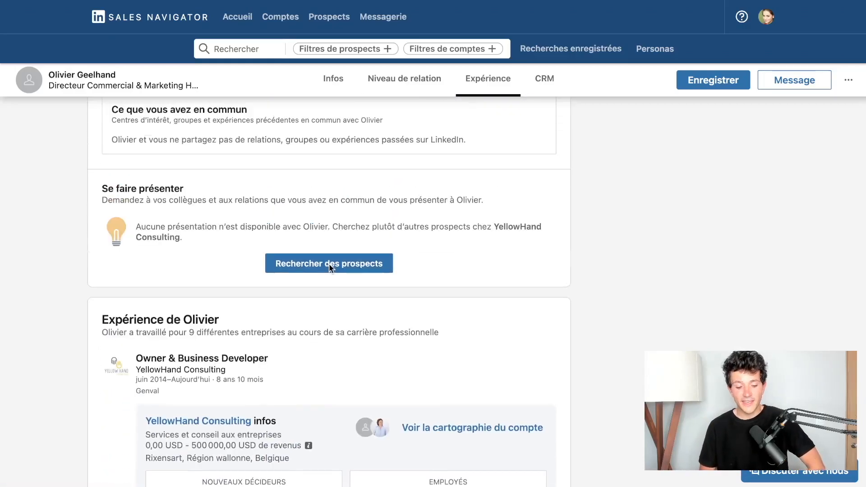
pyautogui.scroll(-9, 329, 269)
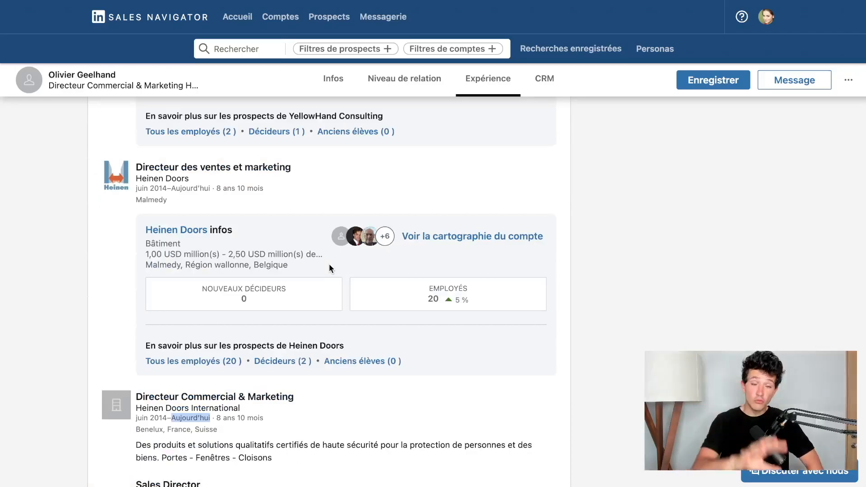
pyautogui.scroll(2, 329, 268)
pyautogui.scroll(4, 329, 267)
pyautogui.scroll(-8, 329, 268)
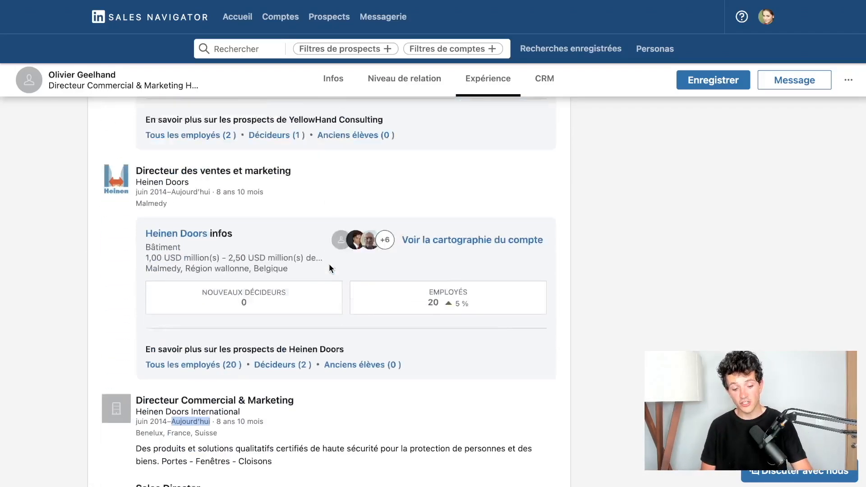
pyautogui.scroll(4, 328, 268)
pyautogui.scroll(5, 329, 269)
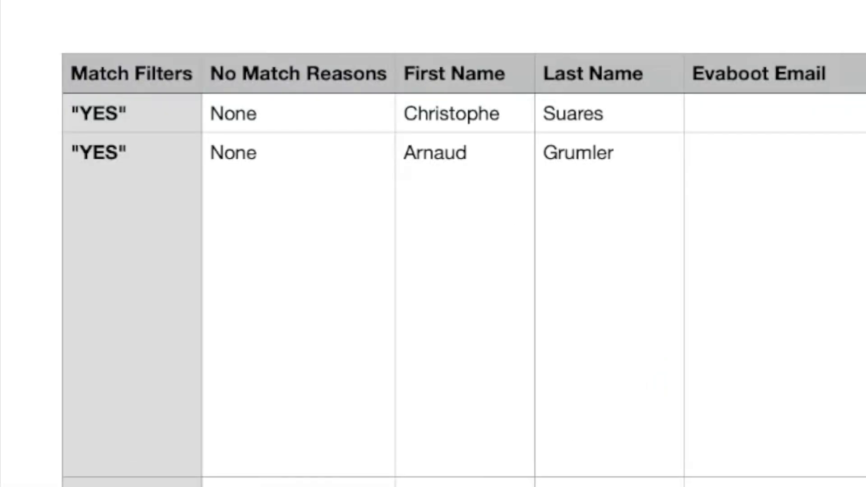
# In the Evaboot export spreadsheet in Numbers, point out the Match Filters and No Match Reasons columns and view the first leads' positions.
pyautogui.click(139, 111)
pyautogui.click(117, 81)
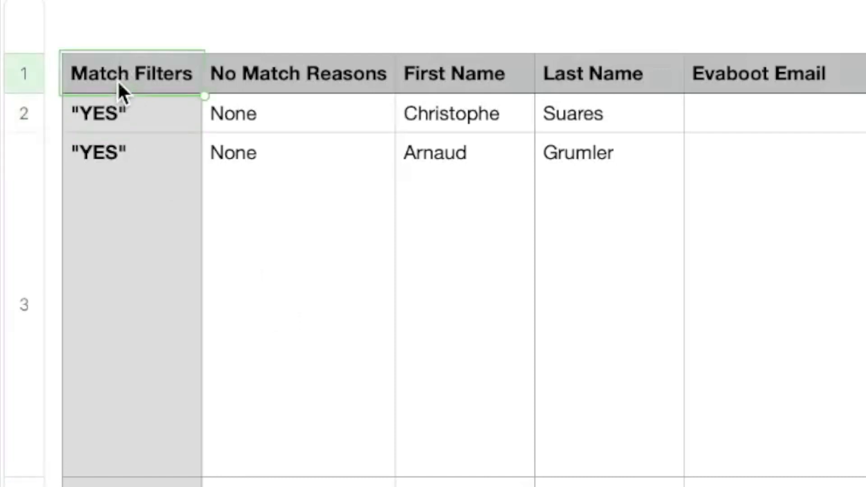
pyautogui.click(309, 78)
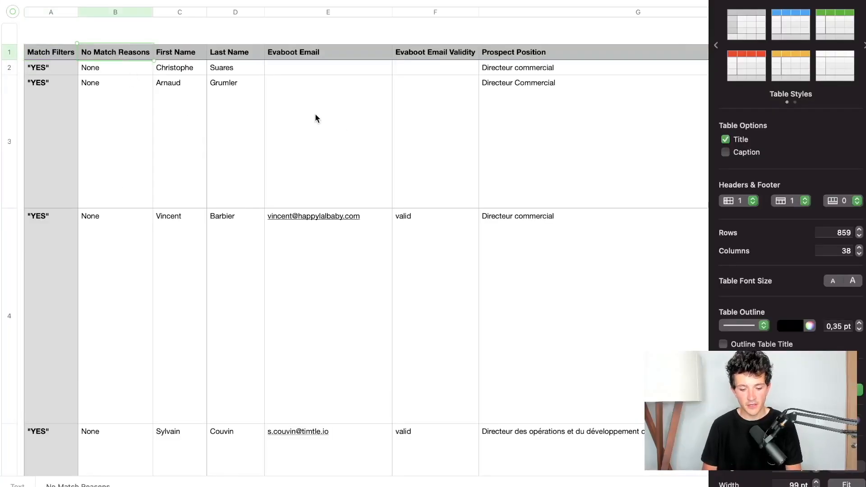
pyautogui.hscroll(3, 462, 122)
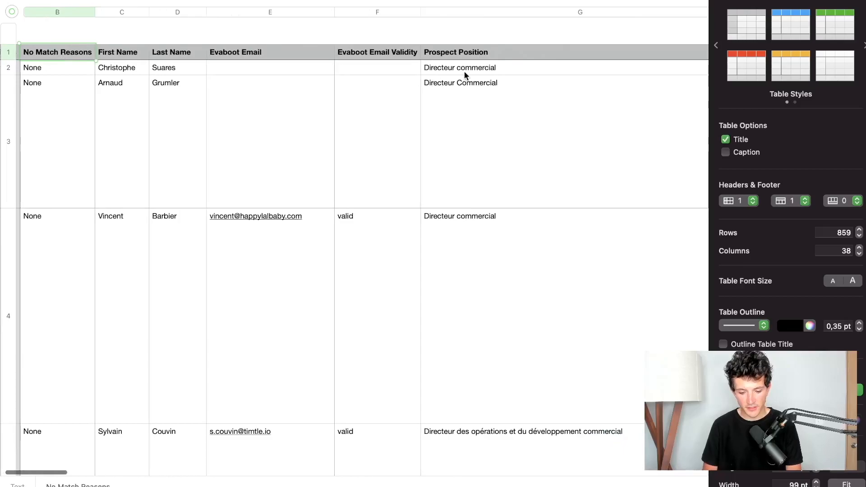
pyautogui.hscroll(-3, 451, 189)
pyautogui.scroll(-5, 578, 185)
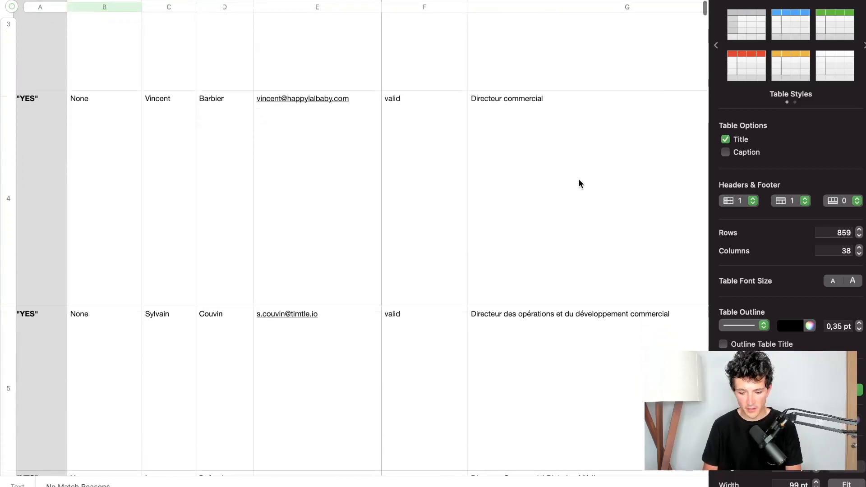
# Go to the end of the export and inspect the "NO" rows, checking their no-match reasons against the prospect positions.
pyautogui.moveTo(704, 8); pyautogui.dragTo(704, 460)
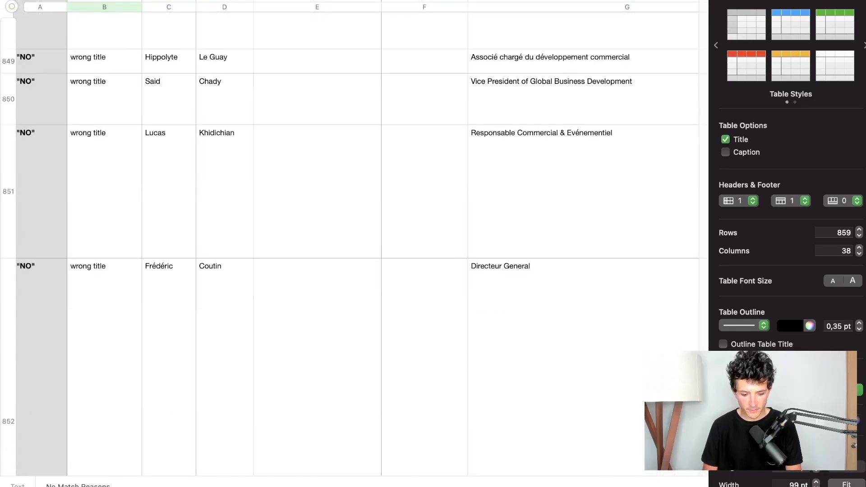
pyautogui.scroll(5, 455, 258)
pyautogui.click(510, 151)
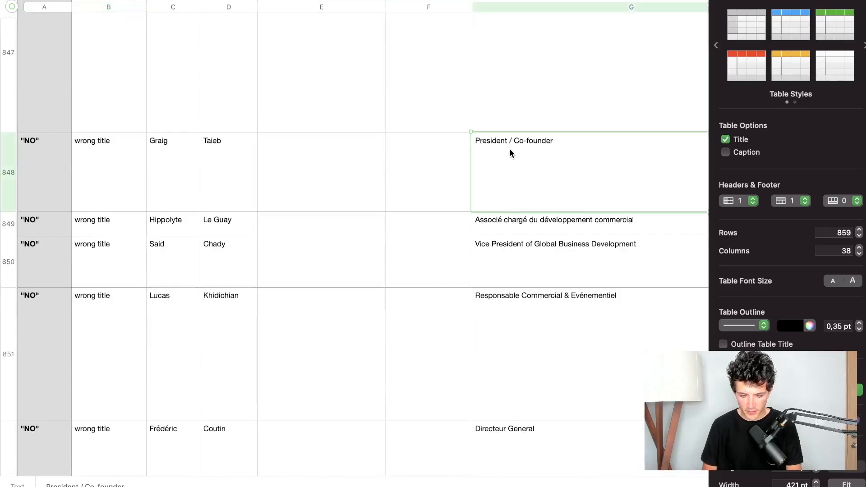
pyautogui.click(39, 103)
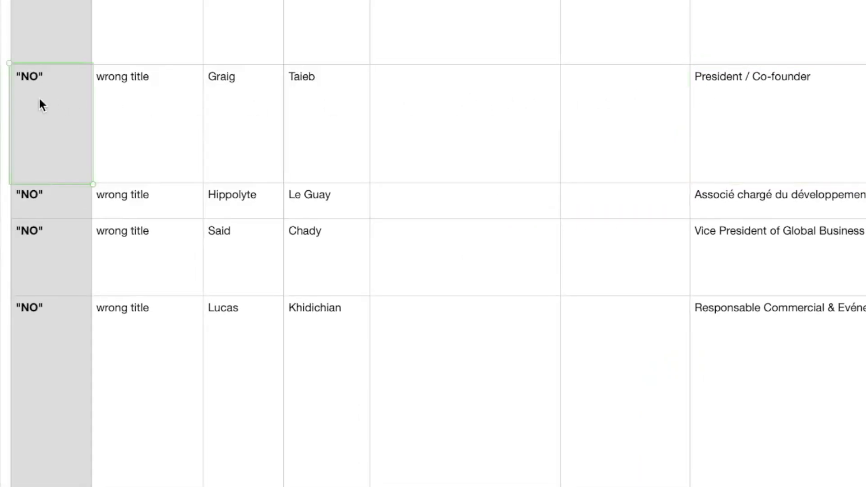
pyautogui.click(115, 115)
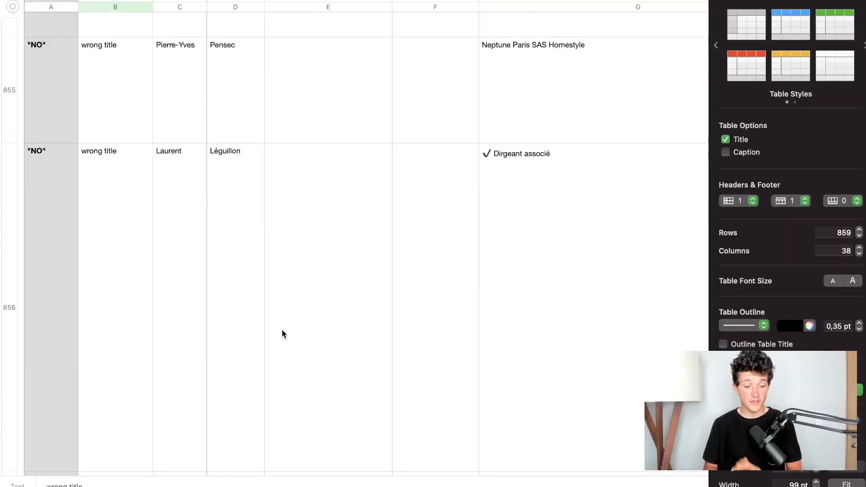
pyautogui.scroll(6, 282, 329)
pyautogui.scroll(-1, 281, 334)
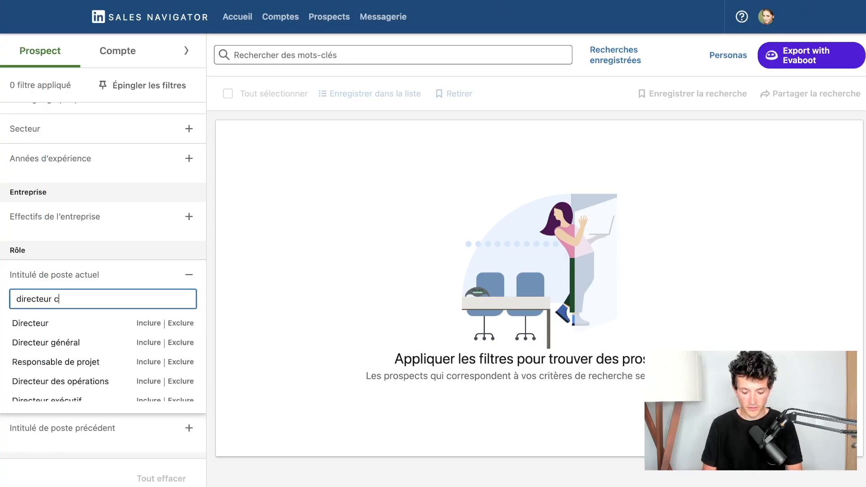
# In Sales Navigator, filter by the current job title directeur commercial without quotation marks and highlight the first prospect's job title.
pyautogui.write('ommercial')
pyautogui.press('Return')
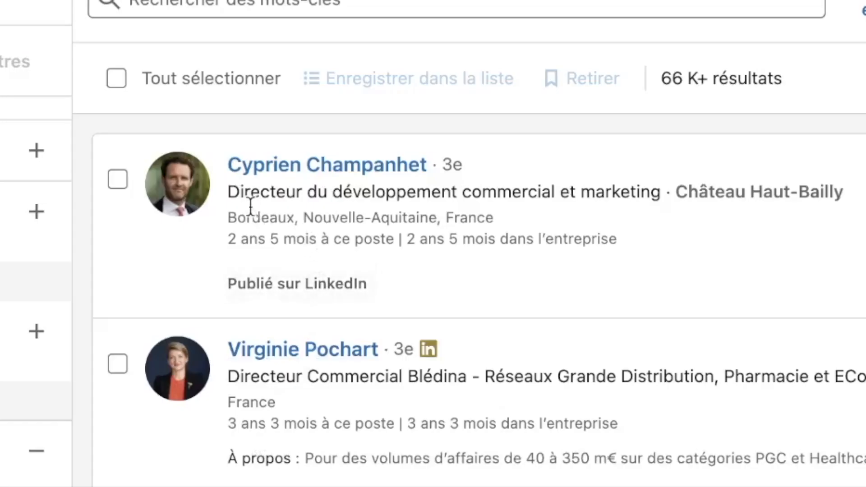
pyautogui.moveTo(228, 192); pyautogui.dragTo(660, 195)
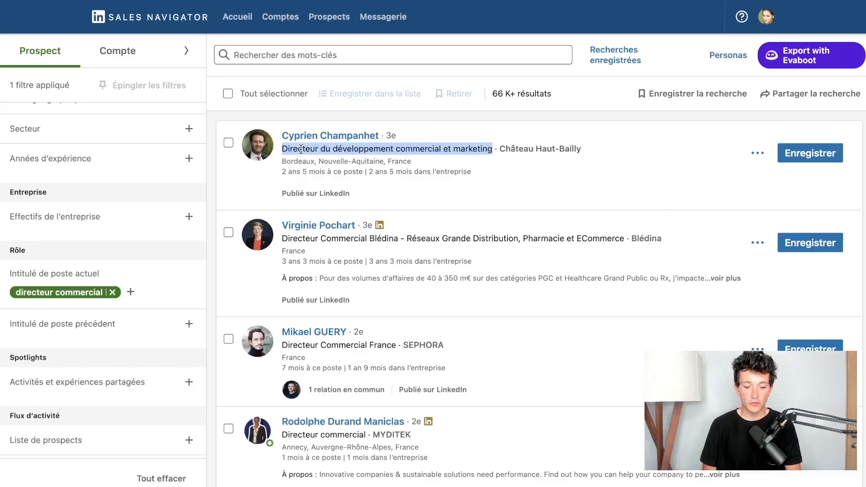
pyautogui.click(266, 193)
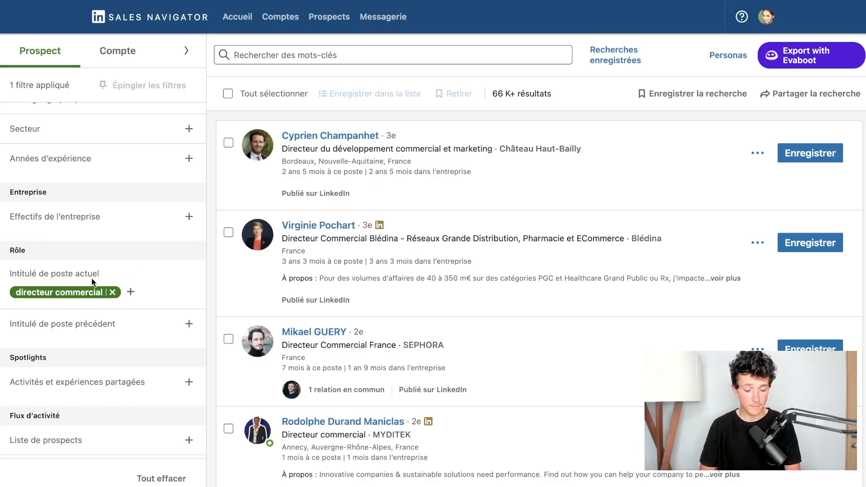
# Replace the unquoted current job title filter with the exact phrase "directeur commercial" in quotation marks.
pyautogui.click(112, 292)
pyautogui.click(112, 283)
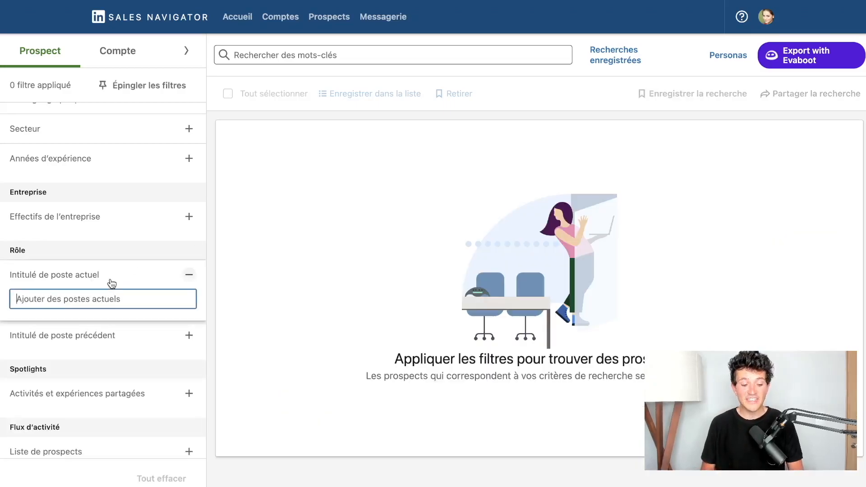
pyautogui.write('"')
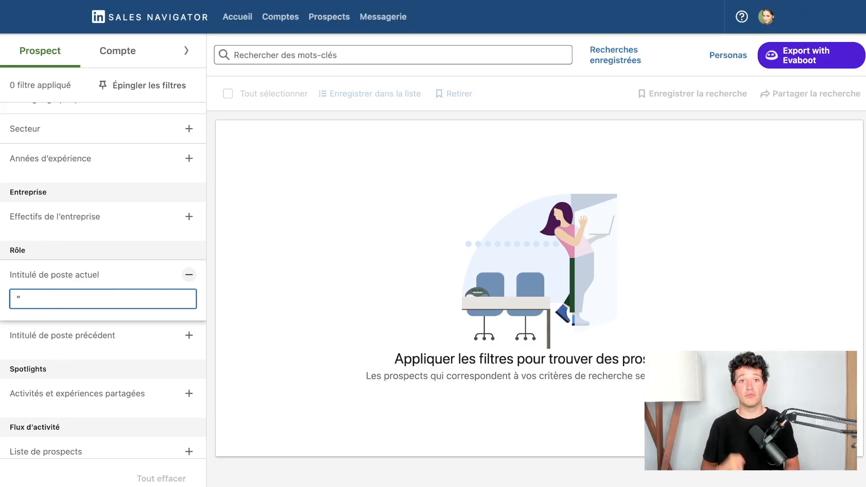
pyautogui.write('fdirecteur commercial"')
pyautogui.press('Return')
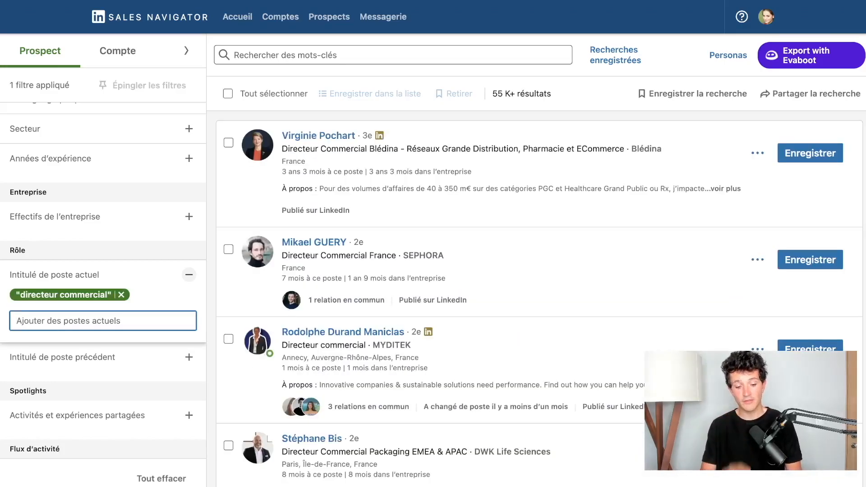
# Search the results page for the text directeur commercial to highlight it in the prospects' job titles.
pyautogui.press('super+f')
pyautogui.write('directeir')
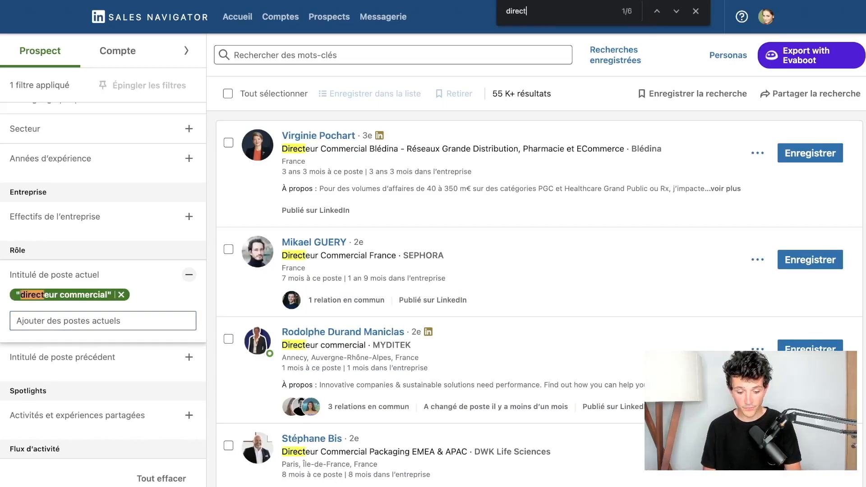
pyautogui.press('BackSpace')
pyautogui.press('BackSpace')
pyautogui.write('ur commecia')
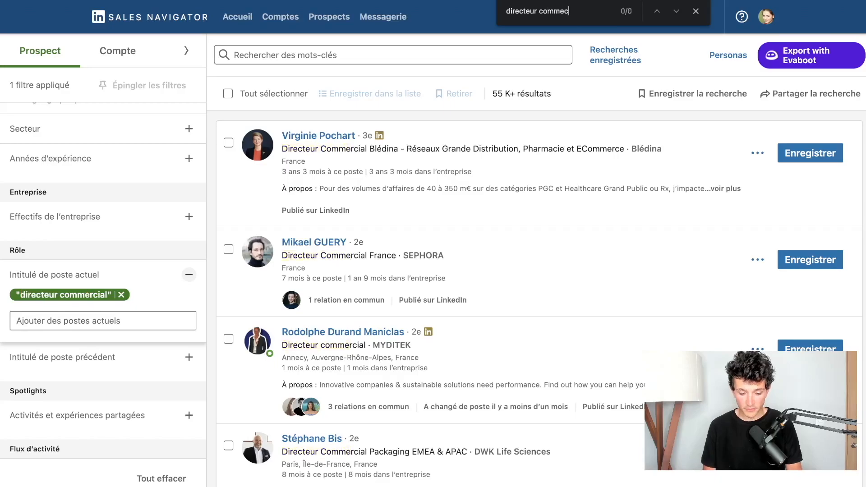
pyautogui.press('BackSpace')
pyautogui.press('BackSpace')
pyautogui.press('BackSpace')
pyautogui.press('BackSpace')
pyautogui.write('ercial')
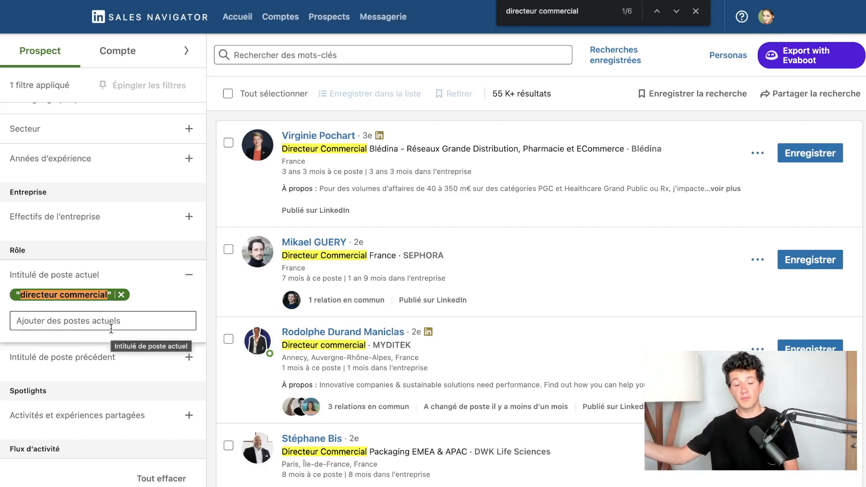
# Replace the exact-phrase current job title filter with the Boolean search Directeur AND Commercial AND Marketing.
pyautogui.click(148, 274)
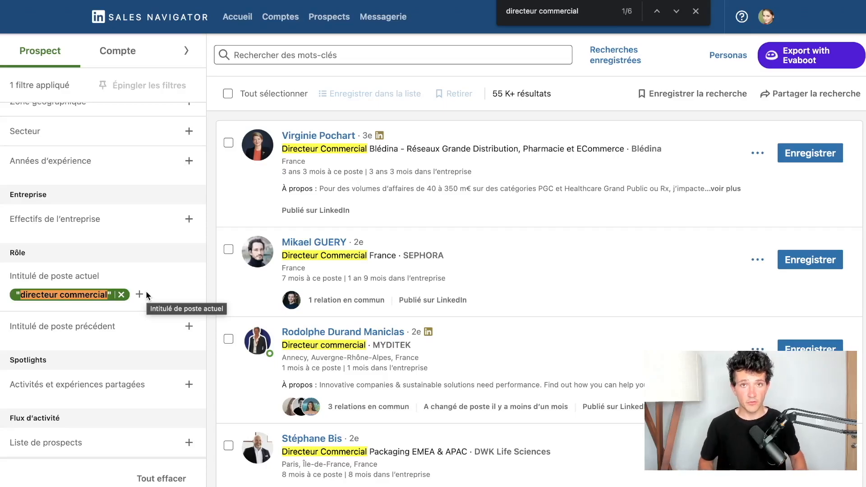
pyautogui.click(121, 294)
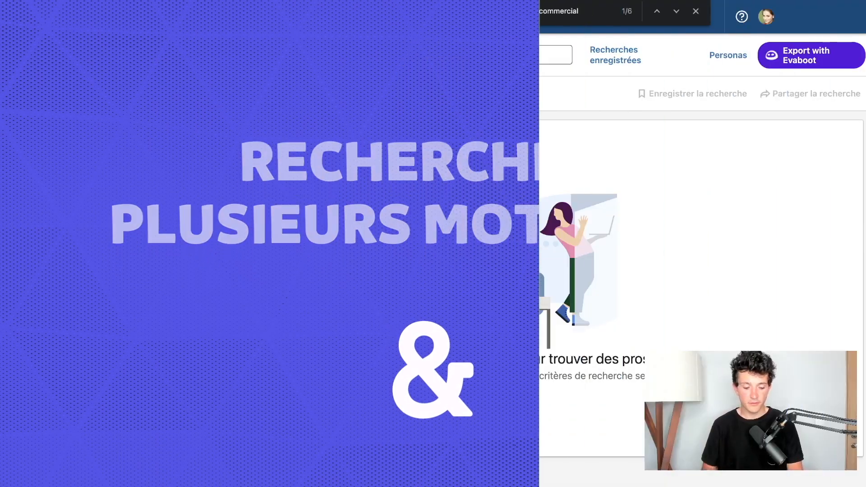
pyautogui.write('Direct')
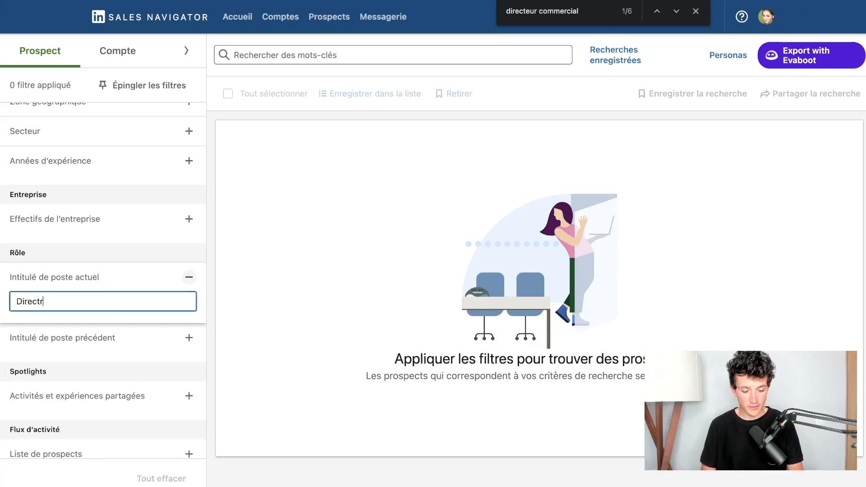
pyautogui.write('eur AND ')
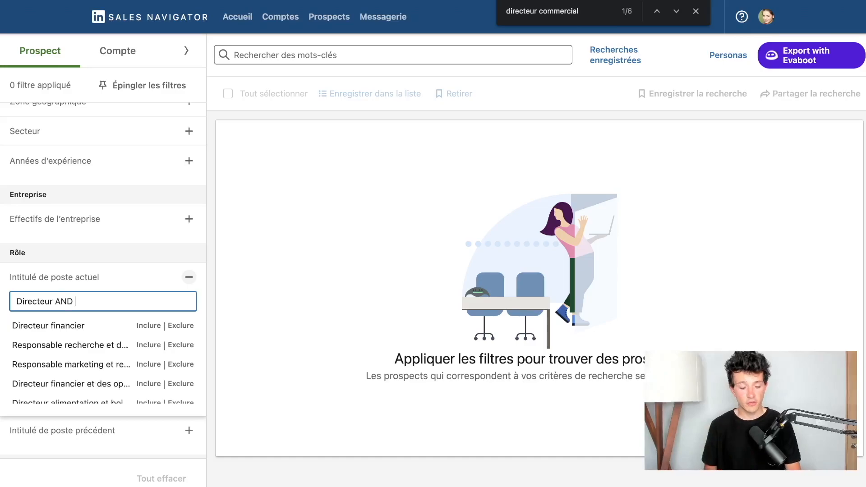
pyautogui.write('Commer')
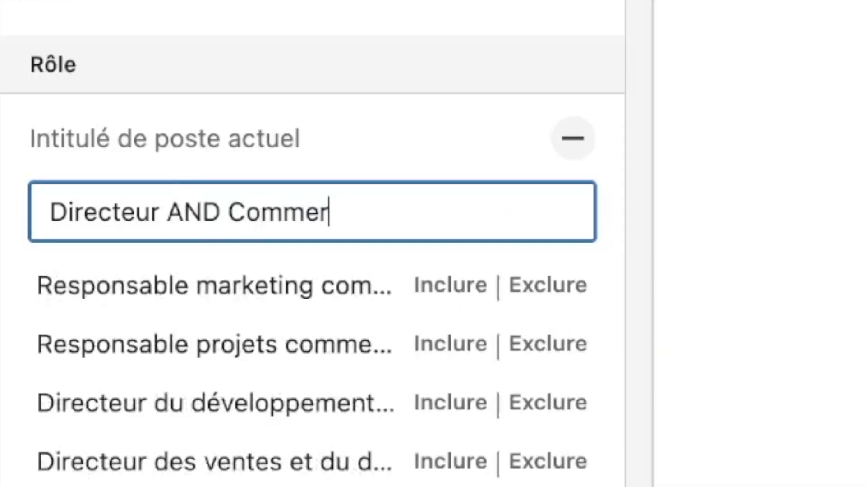
pyautogui.write('cial AND')
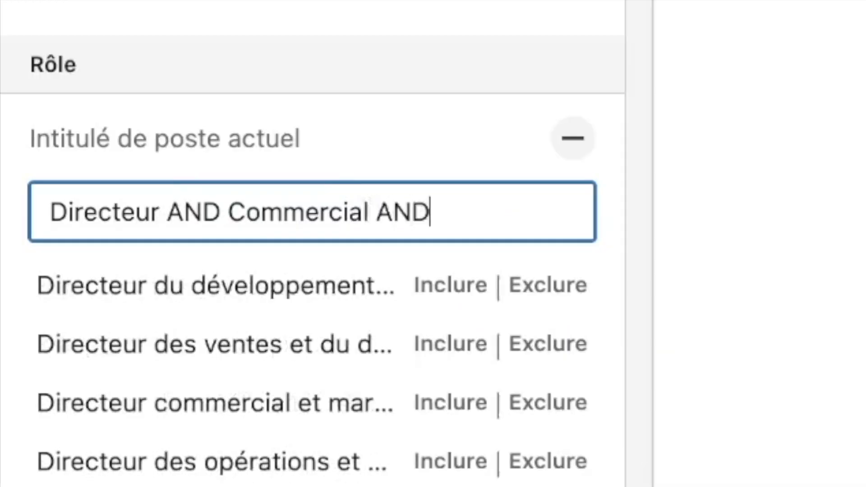
pyautogui.write(' Marketing')
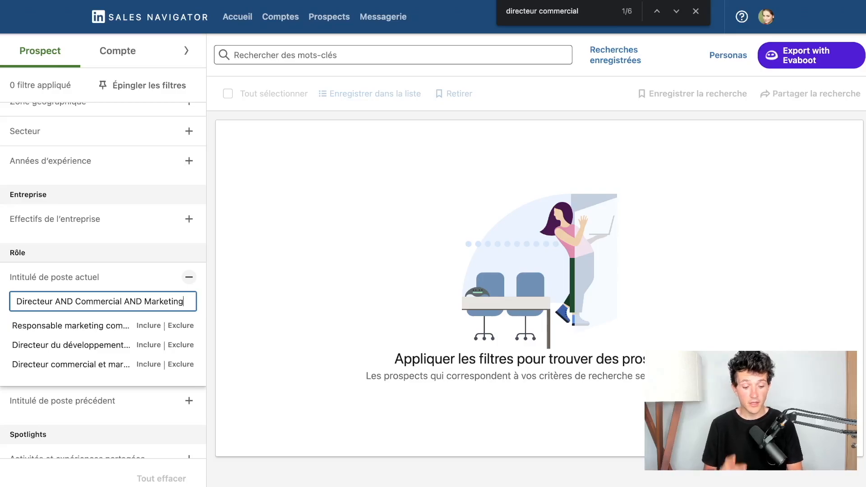
pyautogui.press('Return')
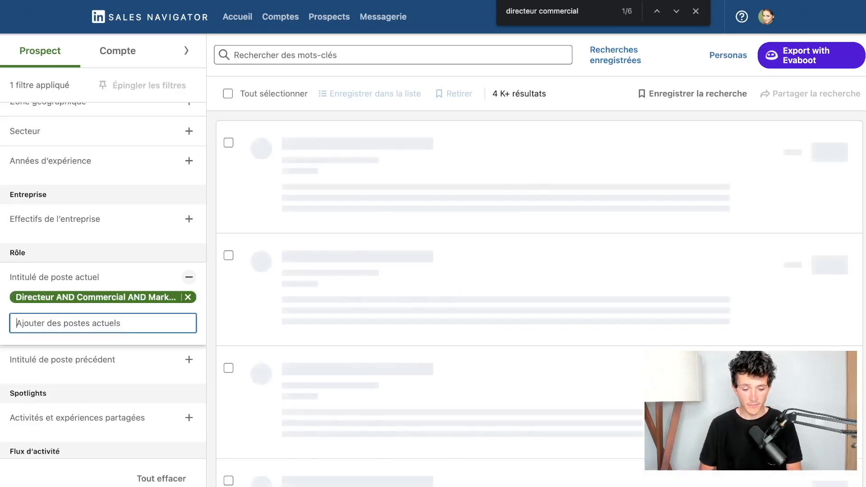
# Highlight the searched keywords in the first two prospects' job titles to check how they match the AND search.
pyautogui.moveTo(283, 150); pyautogui.dragTo(315, 150)
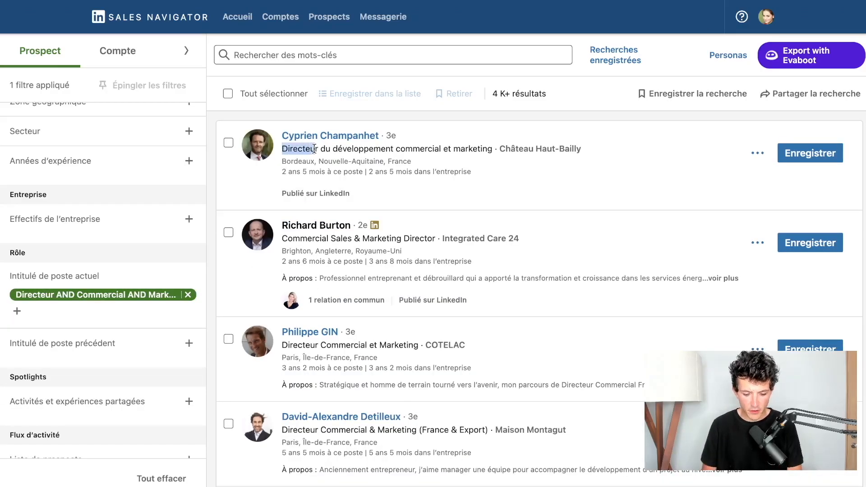
pyautogui.moveTo(396, 150); pyautogui.dragTo(494, 151)
pyautogui.click(458, 186)
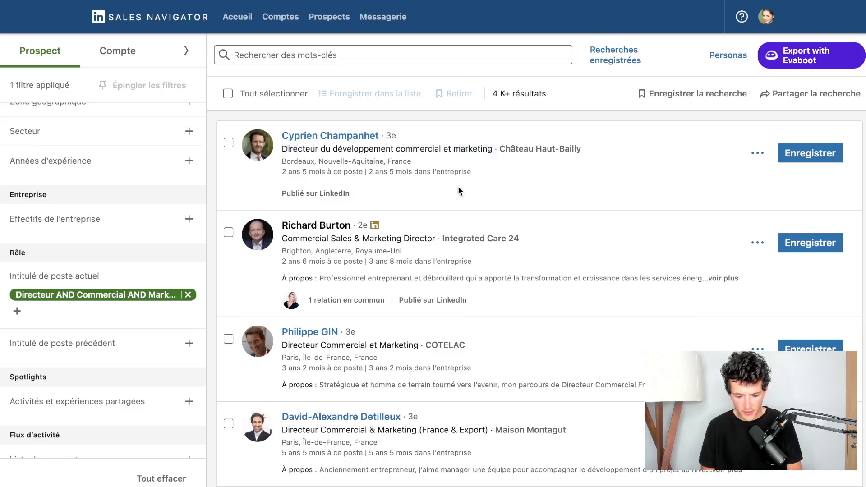
pyautogui.scroll(-1, 458, 186)
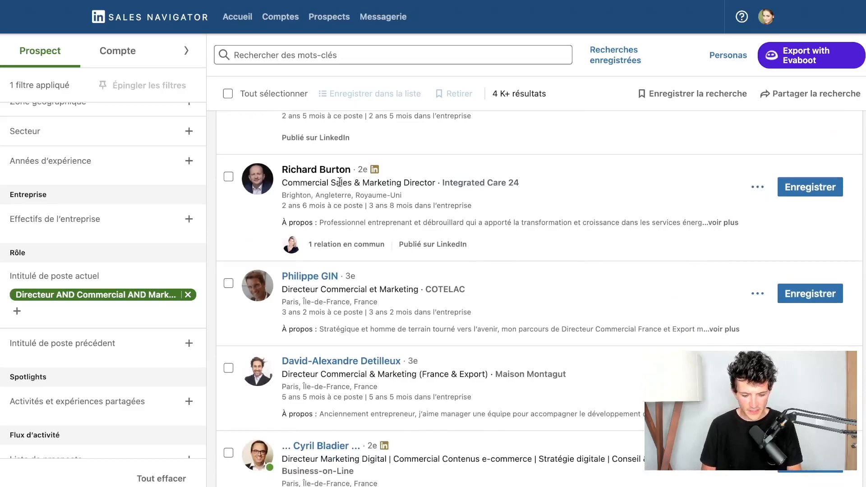
pyautogui.moveTo(401, 183); pyautogui.dragTo(435, 184)
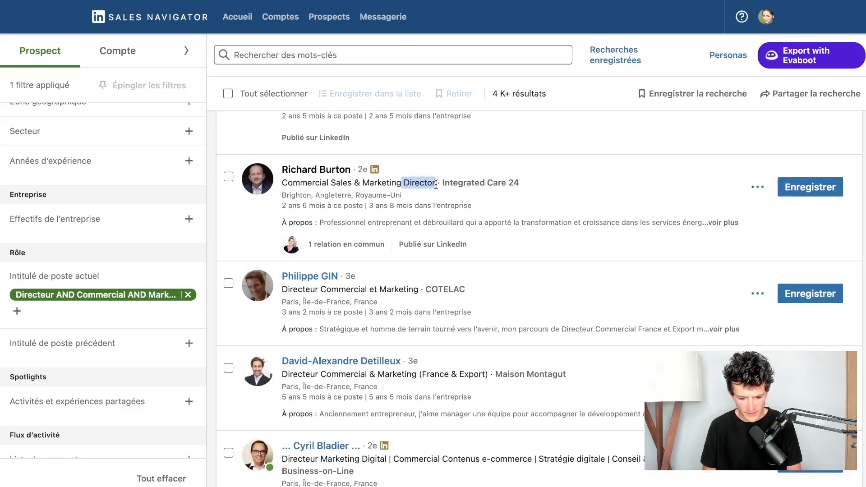
pyautogui.moveTo(287, 185); pyautogui.dragTo(323, 185)
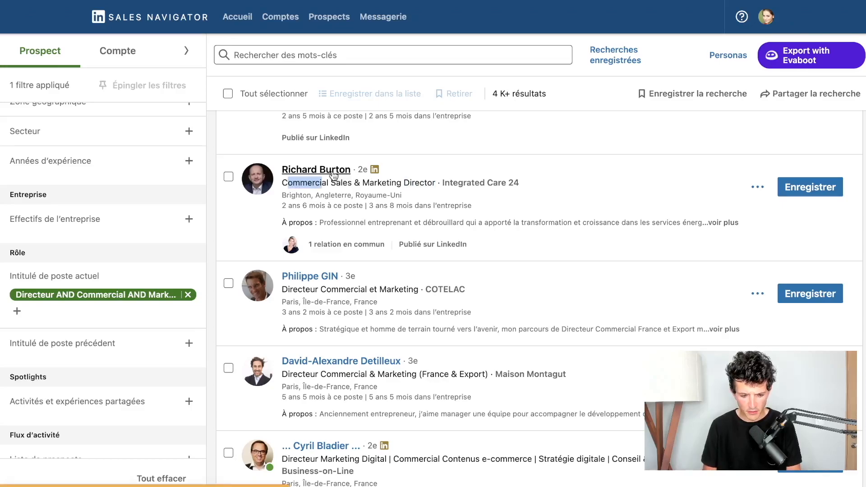
# Open the Integrated Care 24 prospect's profile in a new tab and highlight the dates and the word Directeur in the Inostra position.
pyautogui.rightClick(337, 176)
pyautogui.click(343, 271)
pyautogui.hotkey('ctrl', 'Tab')
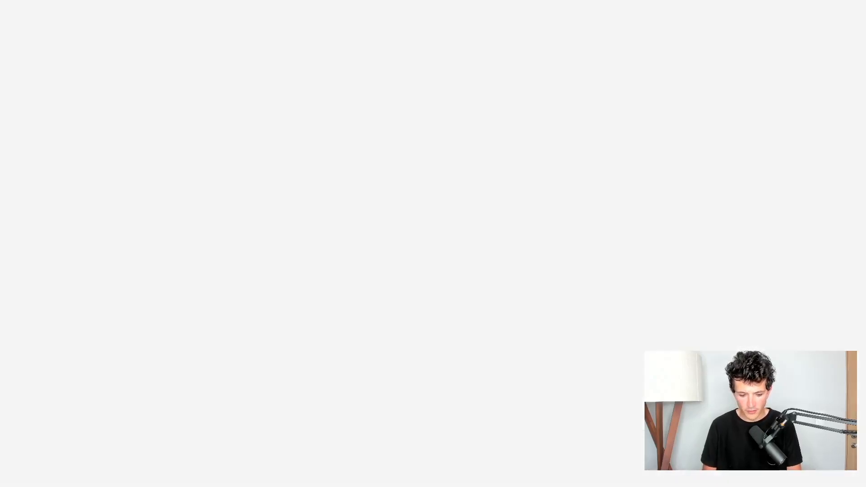
pyautogui.scroll(-8, 328, 189)
pyautogui.scroll(-12, 328, 188)
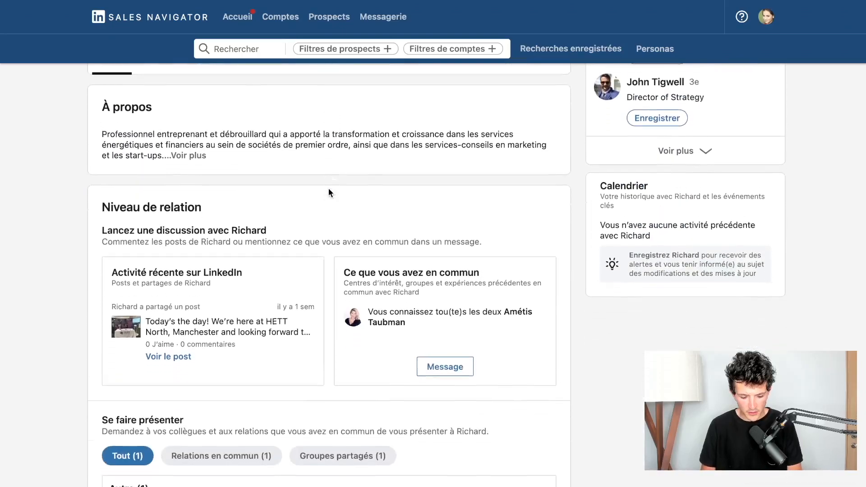
pyautogui.scroll(-5, 328, 188)
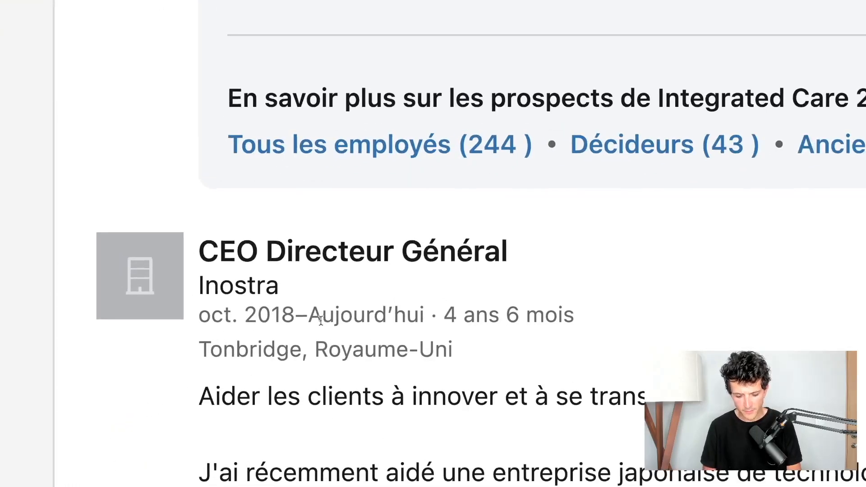
pyautogui.moveTo(309, 315); pyautogui.dragTo(415, 315)
pyautogui.moveTo(266, 251); pyautogui.dragTo(391, 252)
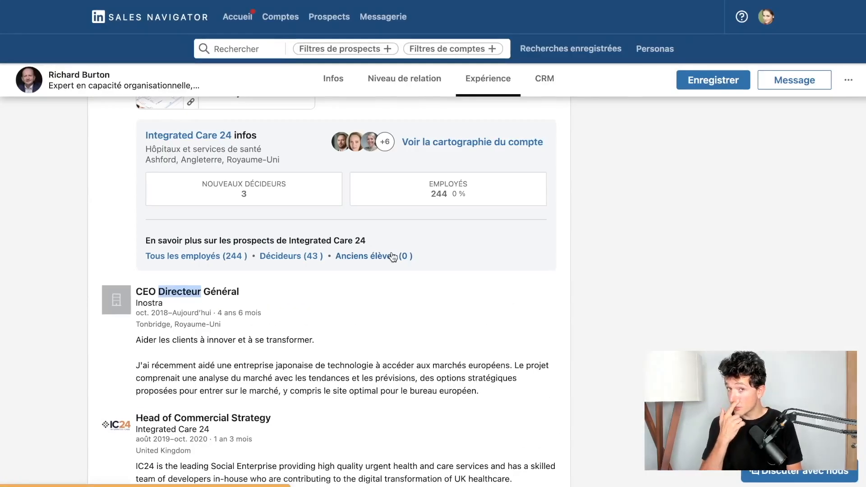
# Compare the prospect's Integrated Care 24 and Inostra positions, highlighting the first one's title and dates and the word Directeur in the second.
pyautogui.scroll(2, 393, 257)
pyautogui.scroll(2, 393, 257)
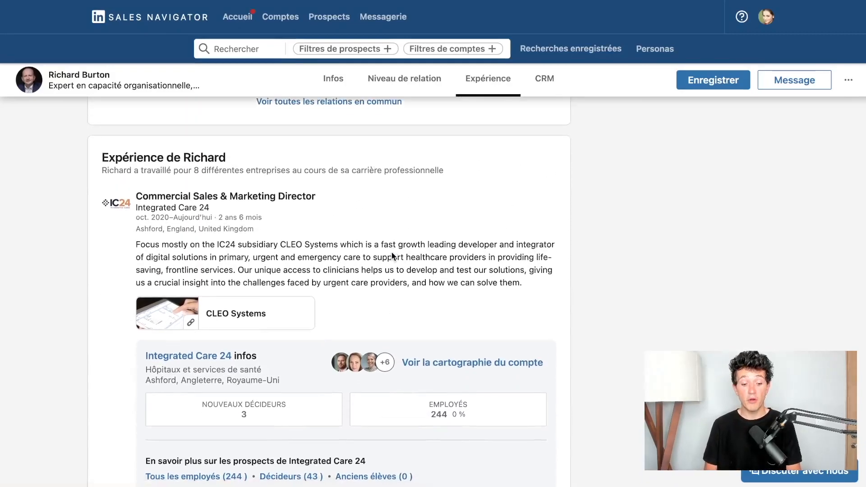
pyautogui.scroll(-2, 393, 257)
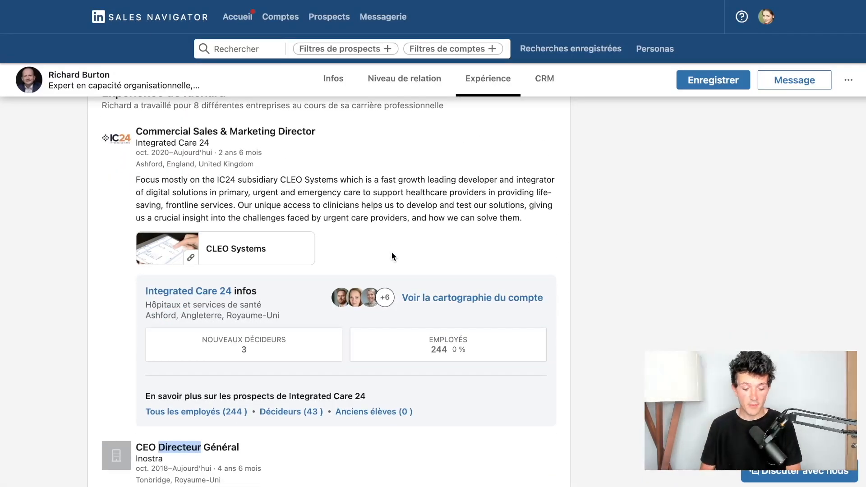
pyautogui.moveTo(136, 132); pyautogui.dragTo(258, 131)
pyautogui.click(167, 152)
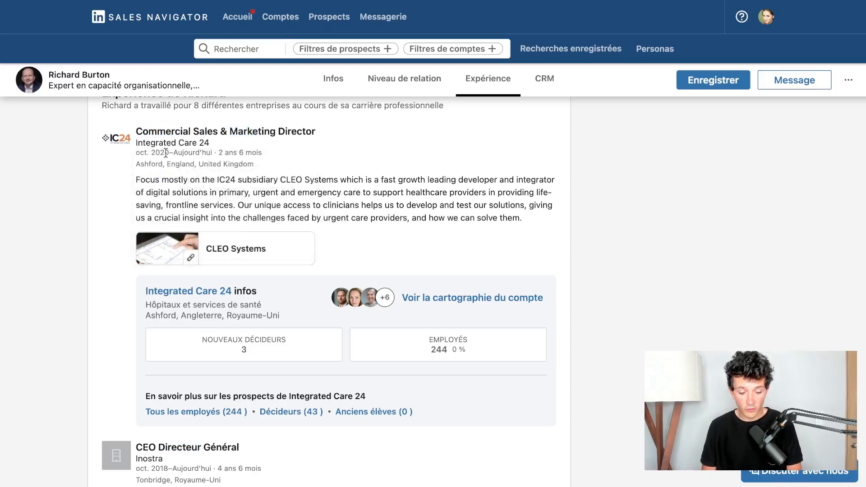
pyautogui.moveTo(139, 156); pyautogui.dragTo(214, 153)
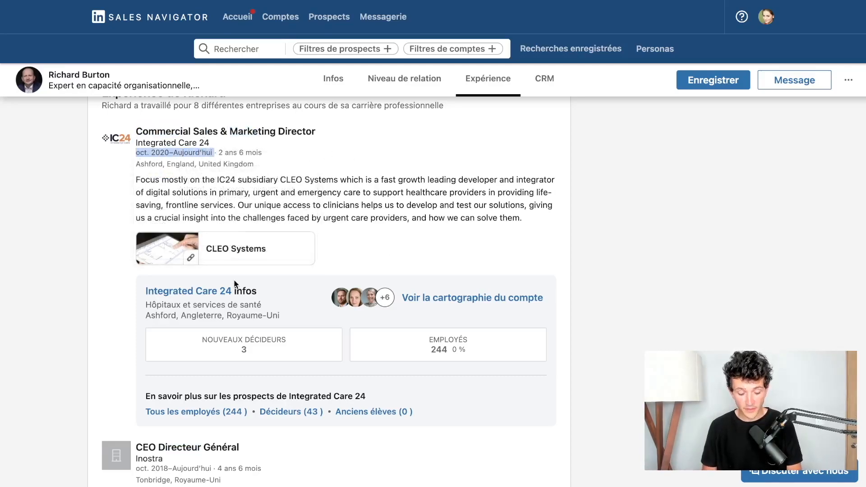
pyautogui.scroll(-3, 233, 282)
pyautogui.scroll(-2, 233, 282)
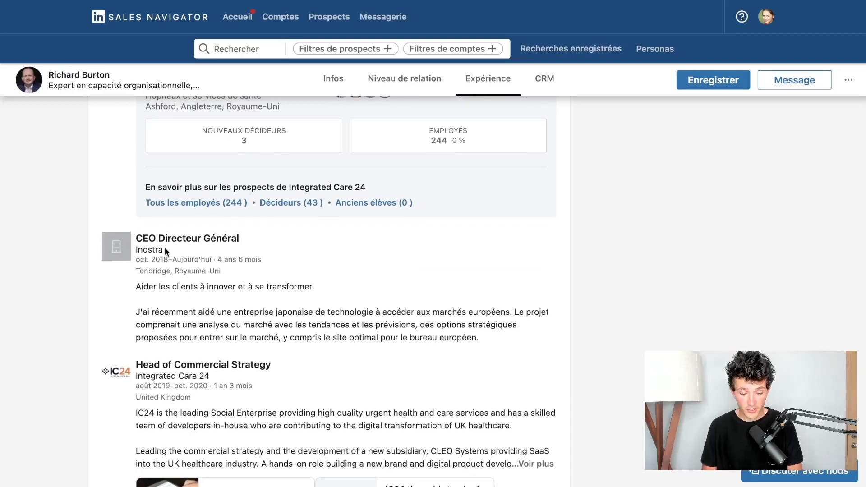
pyautogui.moveTo(158, 239); pyautogui.dragTo(199, 239)
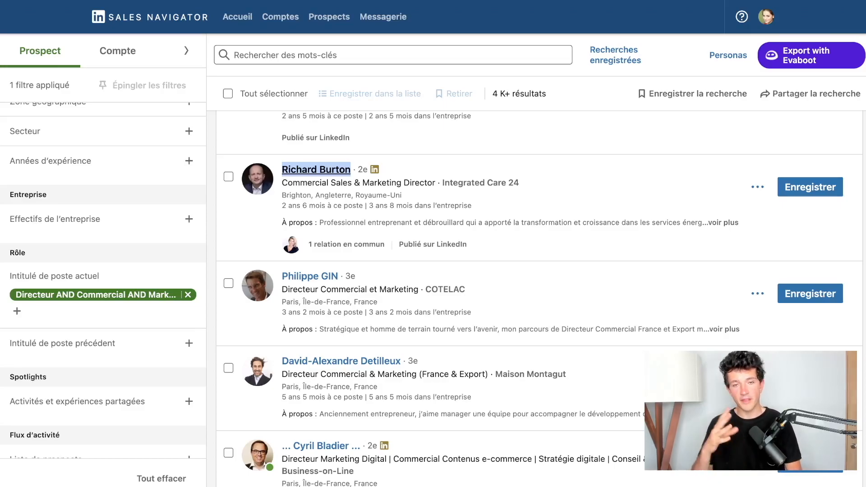
# Replace the AND job title filter with the Boolean search Commercial OR Marketing.
pyautogui.click(188, 295)
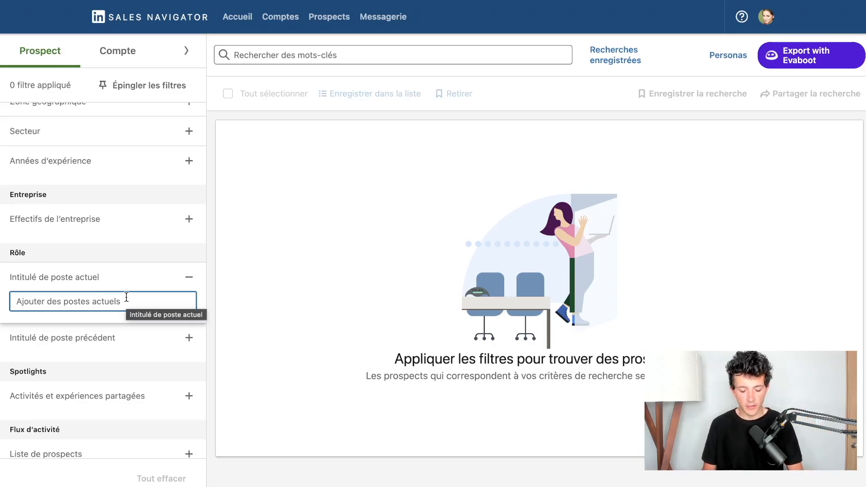
pyautogui.write('Commercial')
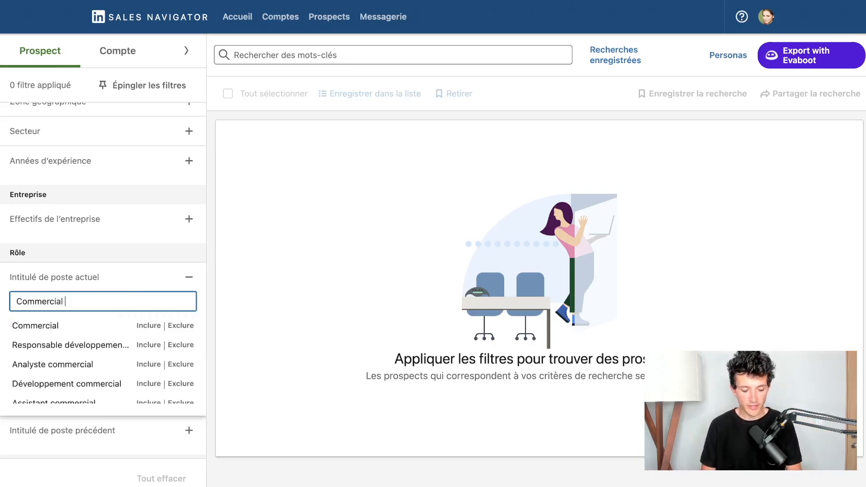
pyautogui.write(' OR Marketing')
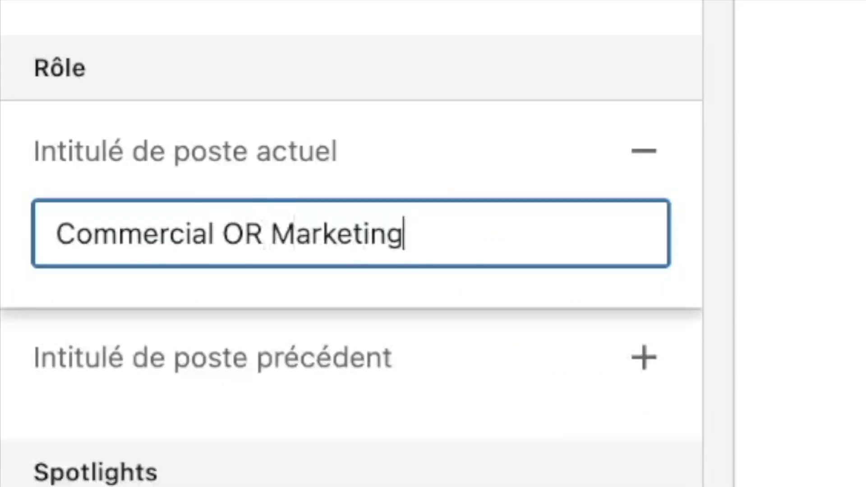
pyautogui.press('Return')
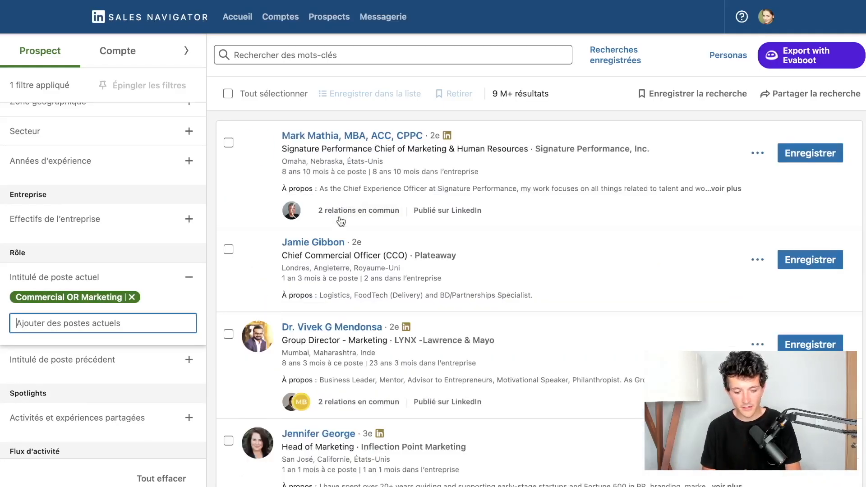
# Search the results page for the words marketing and commercial to check which keyword each prospect's job title contains.
pyautogui.scroll(-1, 348, 184)
pyautogui.scroll(1, 347, 185)
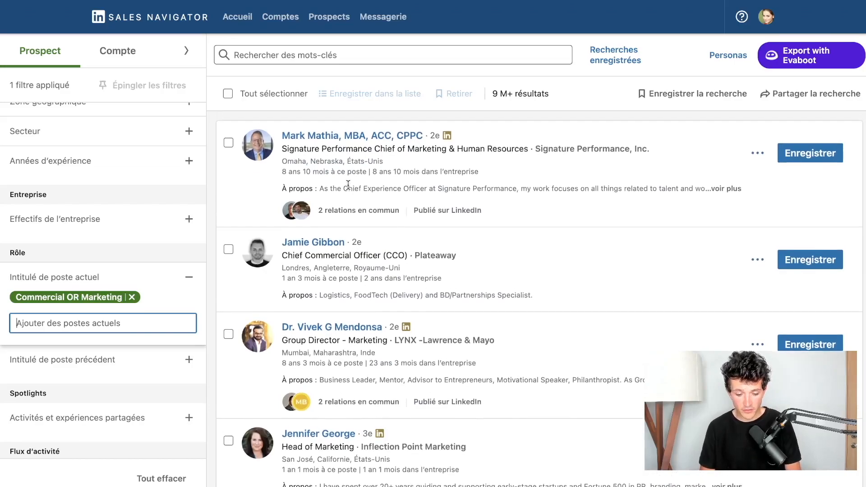
pyautogui.moveTo(408, 150); pyautogui.dragTo(444, 152)
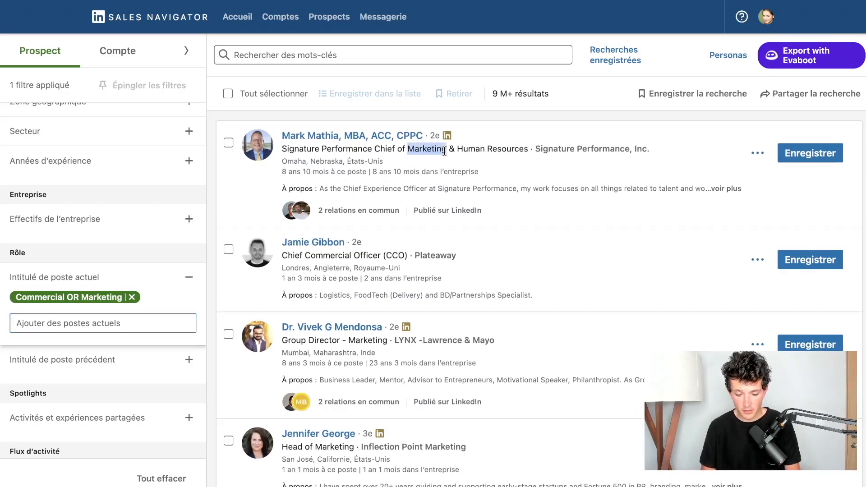
pyautogui.press('super+f')
pyautogui.write('marketing')
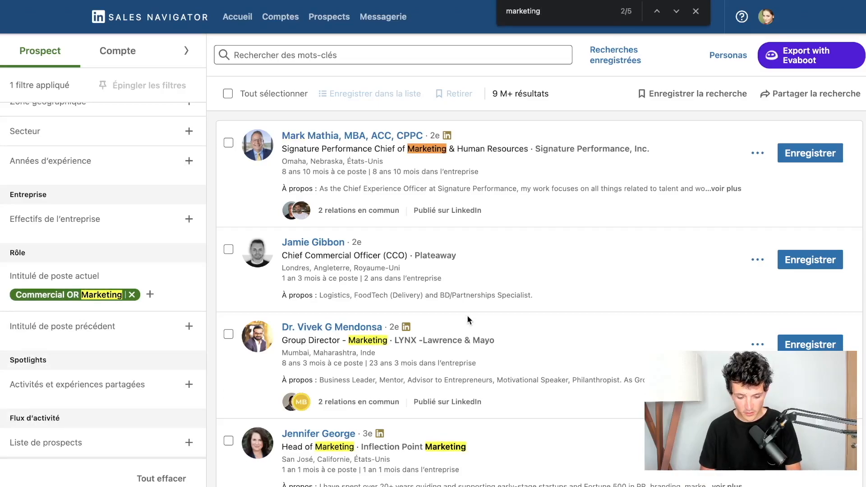
pyautogui.scroll(-3, 451, 297)
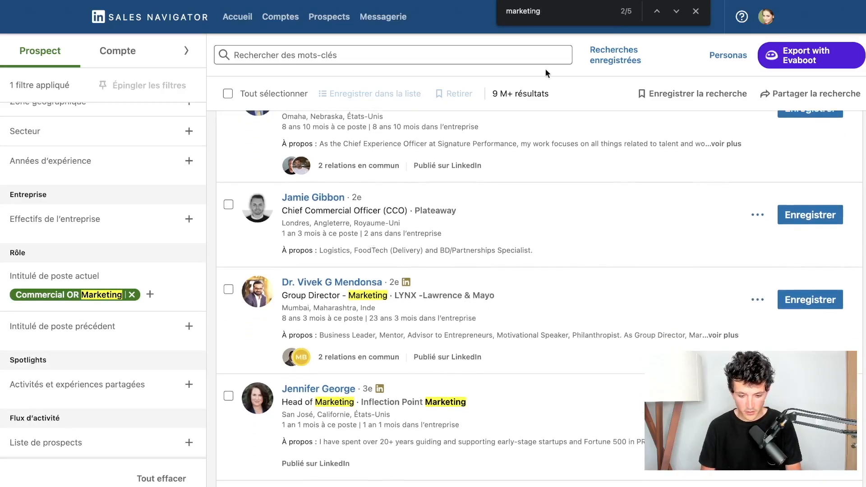
pyautogui.press('super+a')
pyautogui.write('commercial')
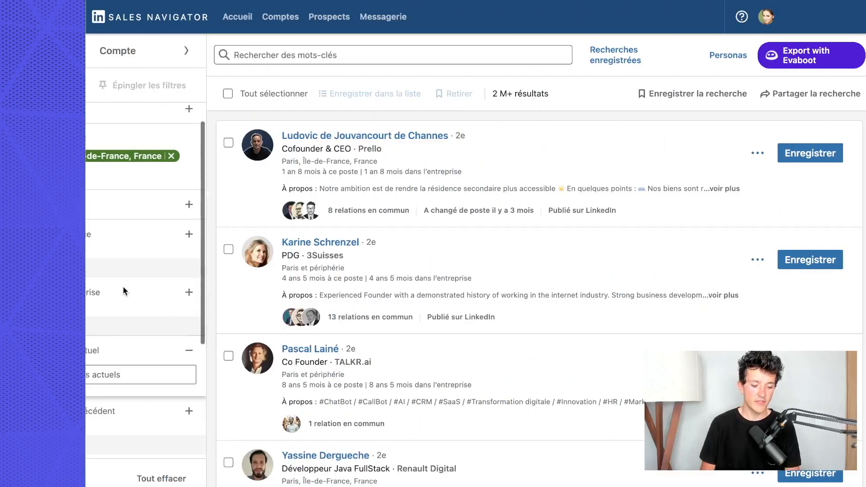
# Filter the Ville de Paris, Île-de-France prospects by the current job title CEO.
pyautogui.click(58, 376)
pyautogui.write('CEO')
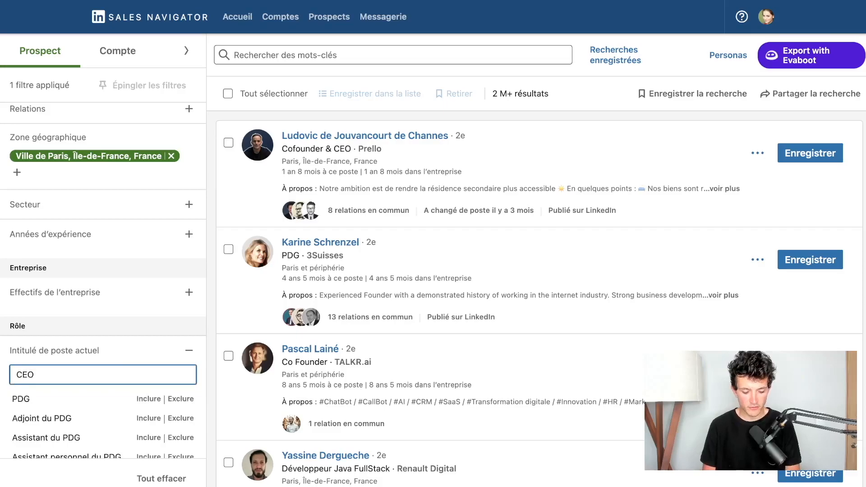
pyautogui.press('Return')
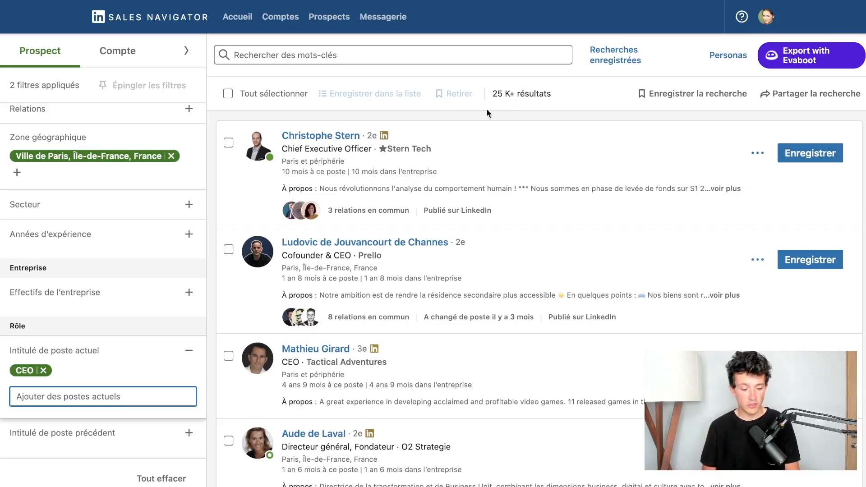
# Replace the CEO job title filter with the Boolean search CEO NOT Assistant and highlight the result count.
pyautogui.click(44, 370)
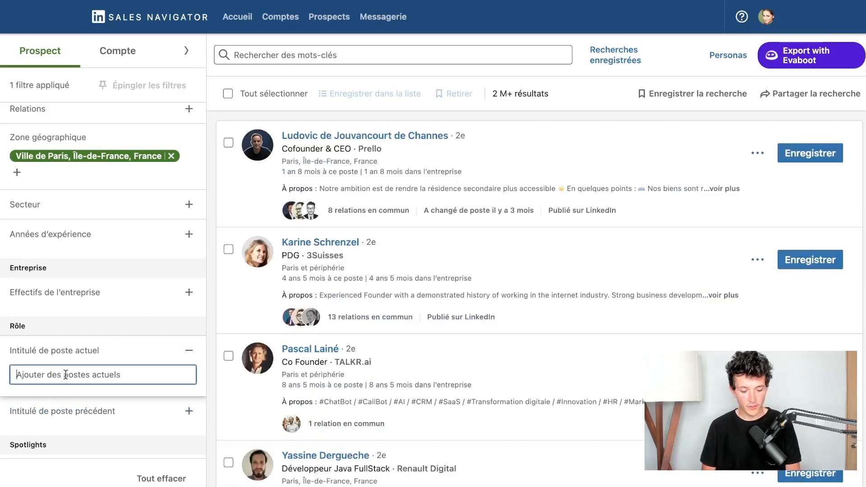
pyautogui.write('CEO')
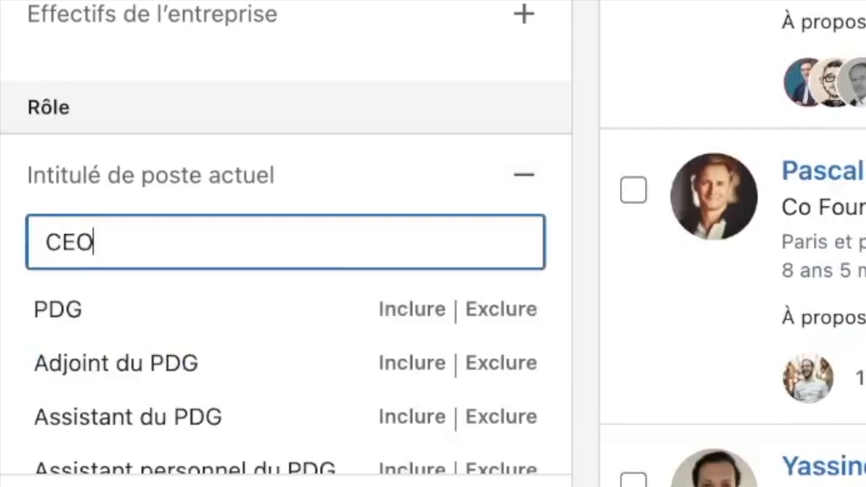
pyautogui.write(' NOT ')
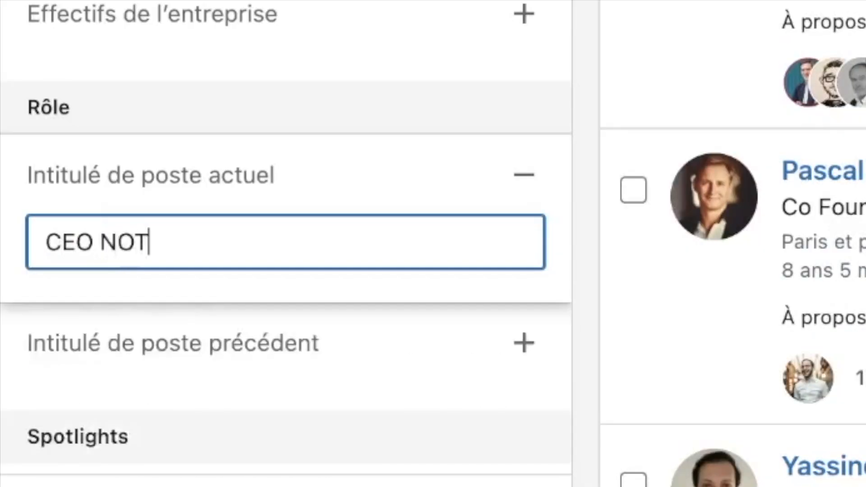
pyautogui.write('Assisa,')
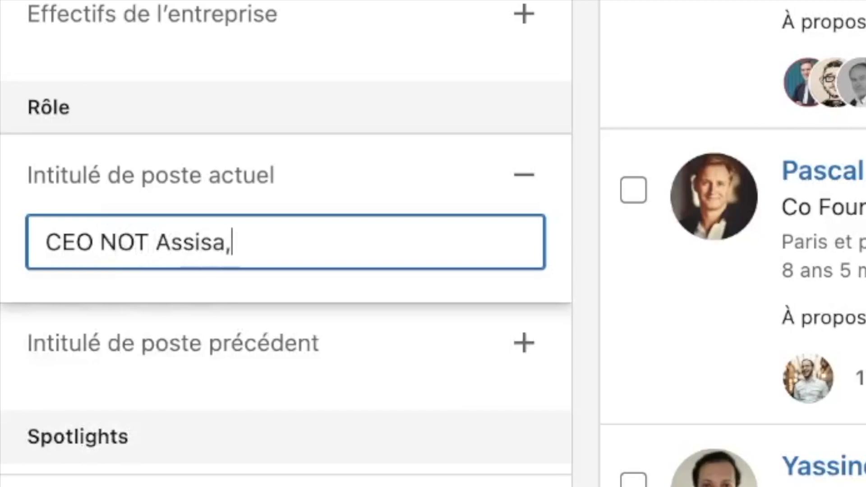
pyautogui.press('BackSpace')
pyautogui.press('BackSpace')
pyautogui.write('tant')
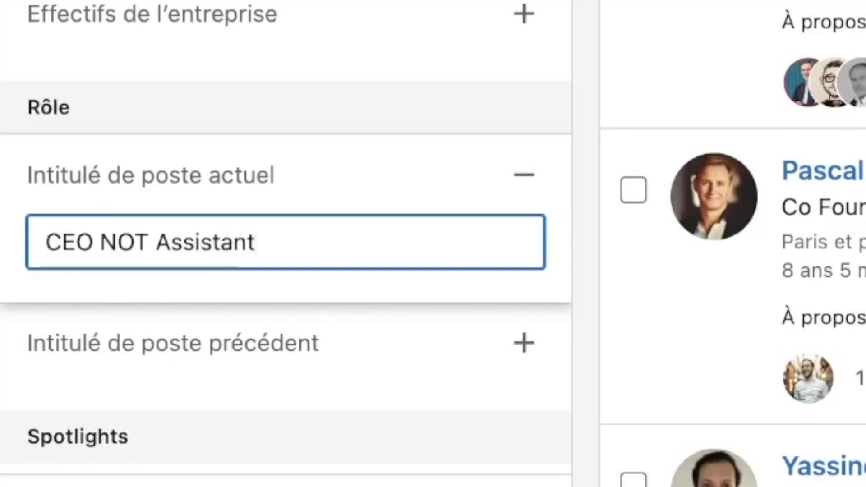
pyautogui.press('Return')
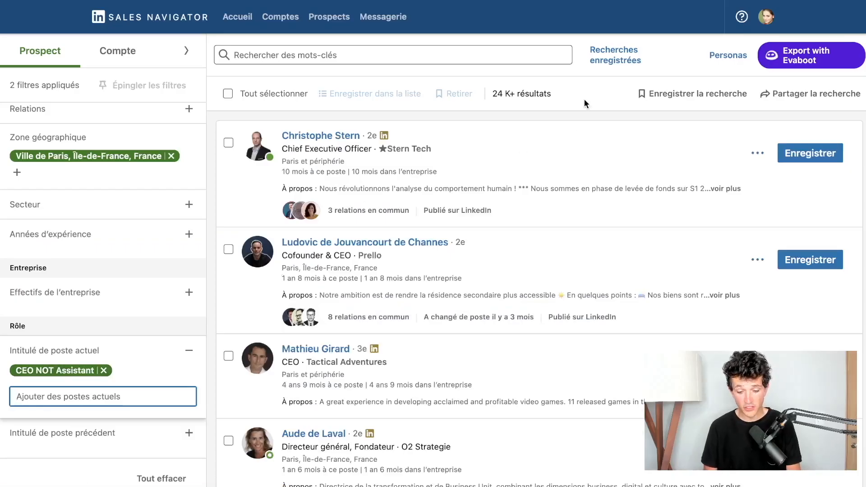
pyautogui.moveTo(502, 97); pyautogui.dragTo(571, 98)
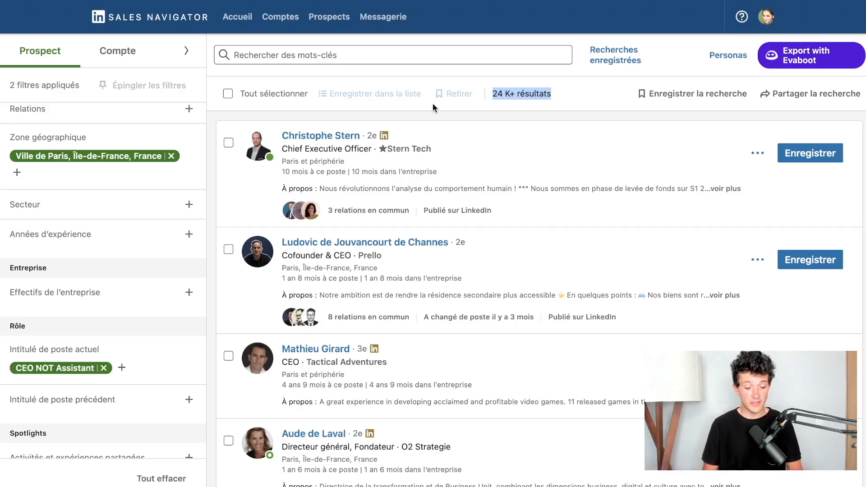
pyautogui.click(63, 371)
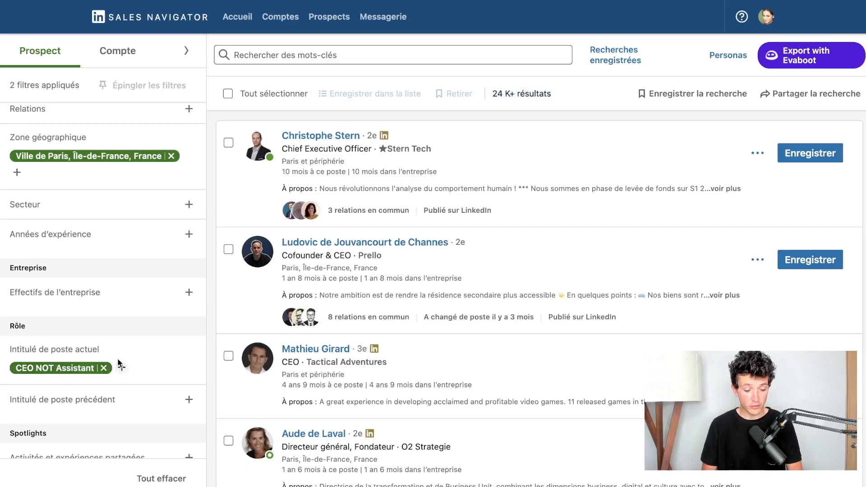
# Replace the current job title filter with the Boolean search CEO NOT Assistant NOT Bras-Droit NOT Bras Droit.
pyautogui.click(103, 368)
pyautogui.click(60, 356)
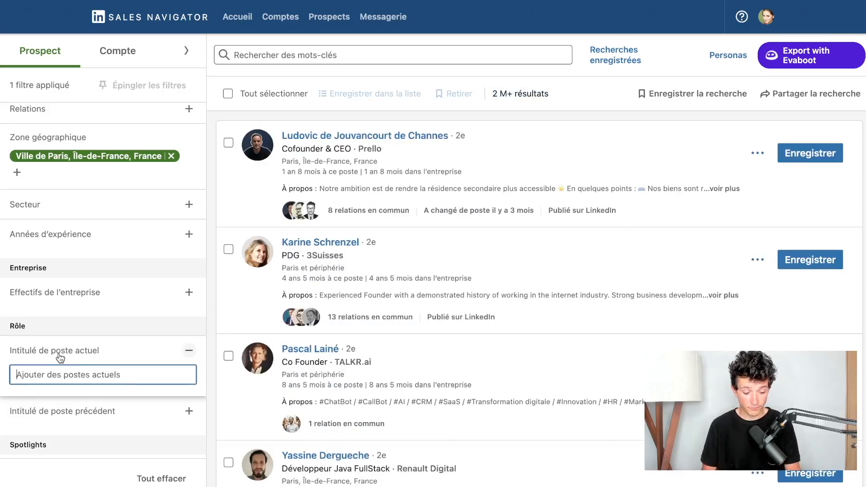
pyautogui.write('CEO NOT Assistan')
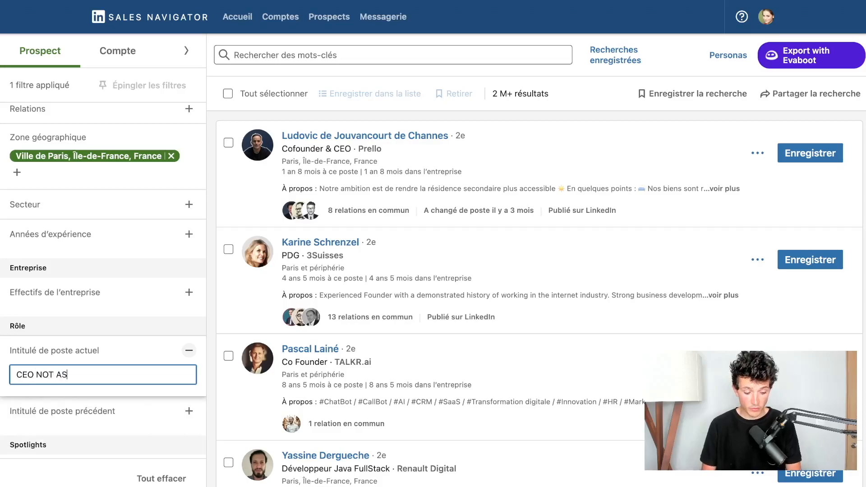
pyautogui.write('t N')
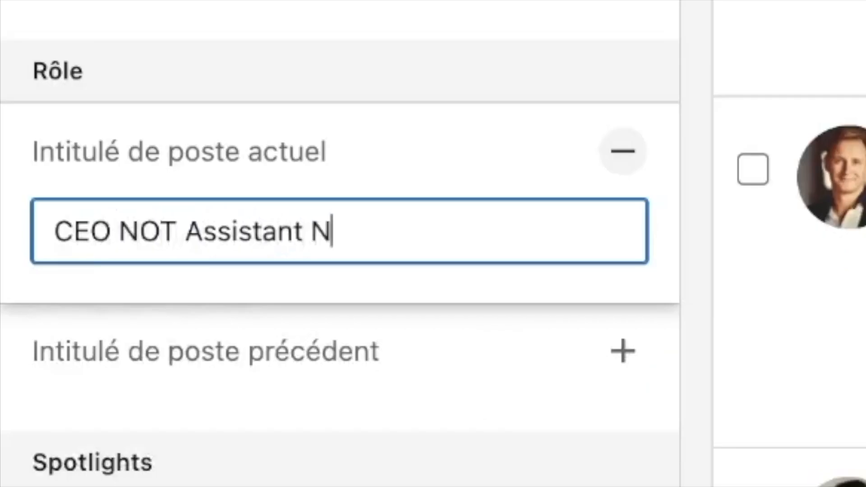
pyautogui.write('OT Bras-')
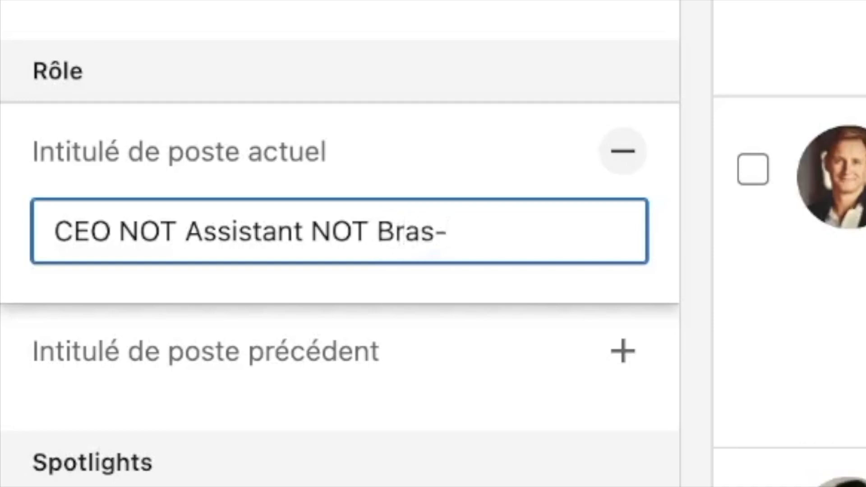
pyautogui.write('Droit NOT ')
pyautogui.write('Bras Droit')
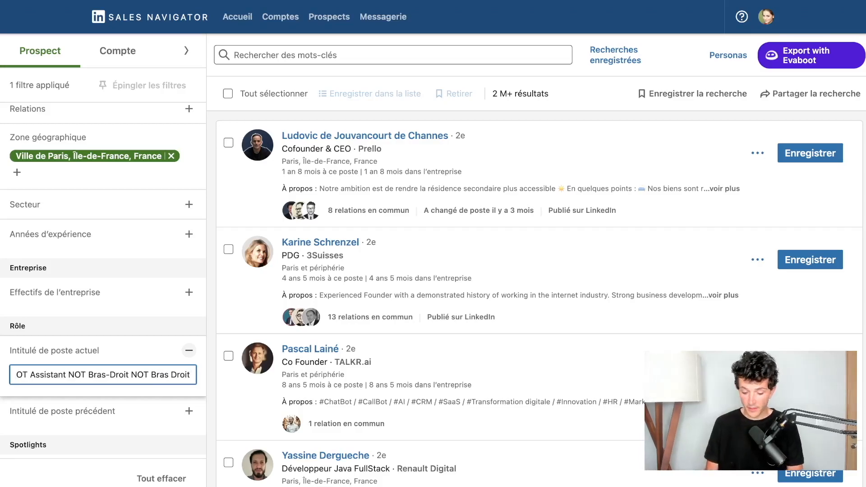
pyautogui.press('Return')
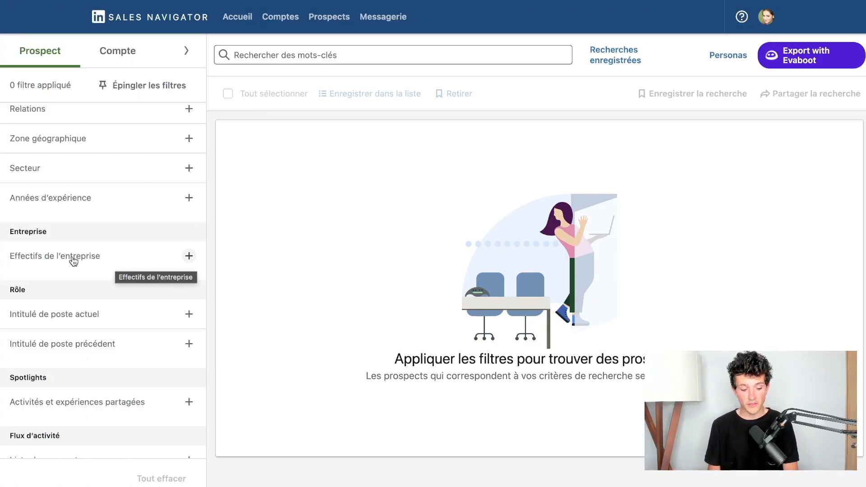
# Enter the Boolean expression Directeur AND ( Commercial OR Marketing OR Opérations) as the current job title in an empty prospect search.
pyautogui.click(61, 314)
pyautogui.write('Direc')
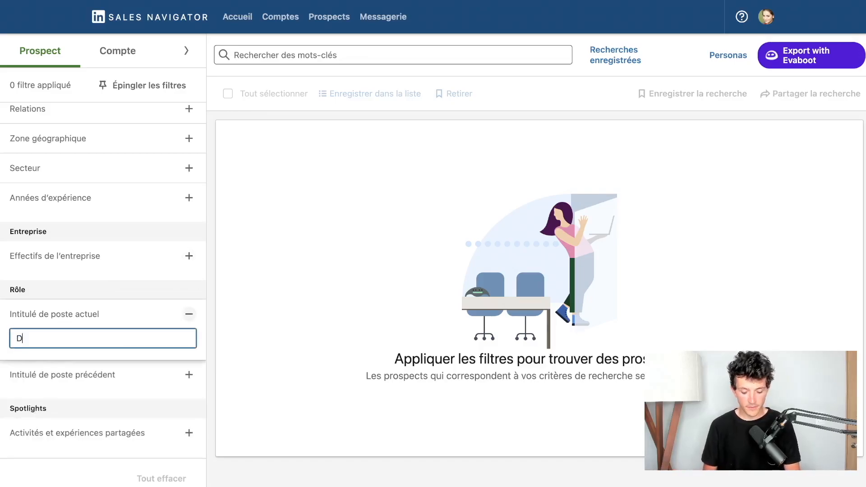
pyautogui.write('te')
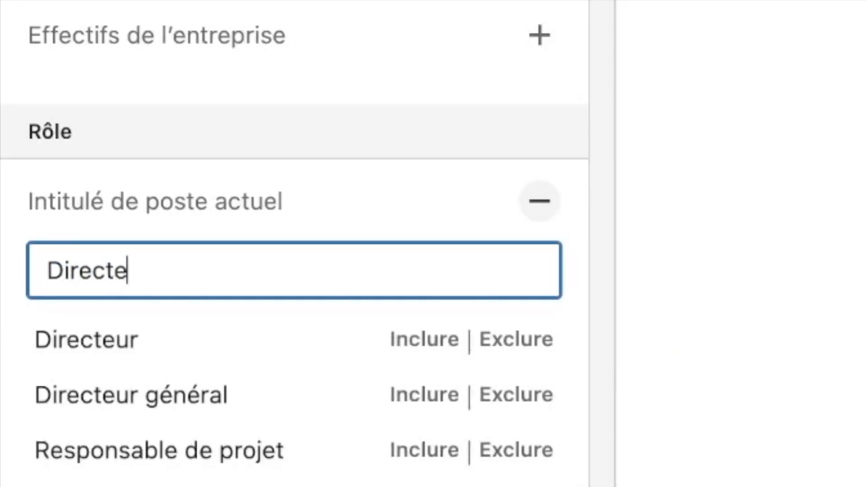
pyautogui.write('ur AND (')
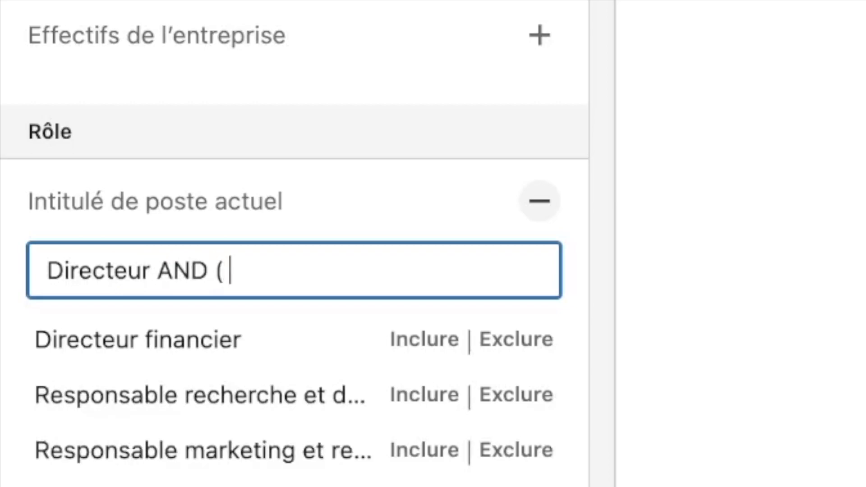
pyautogui.write(' Commercial')
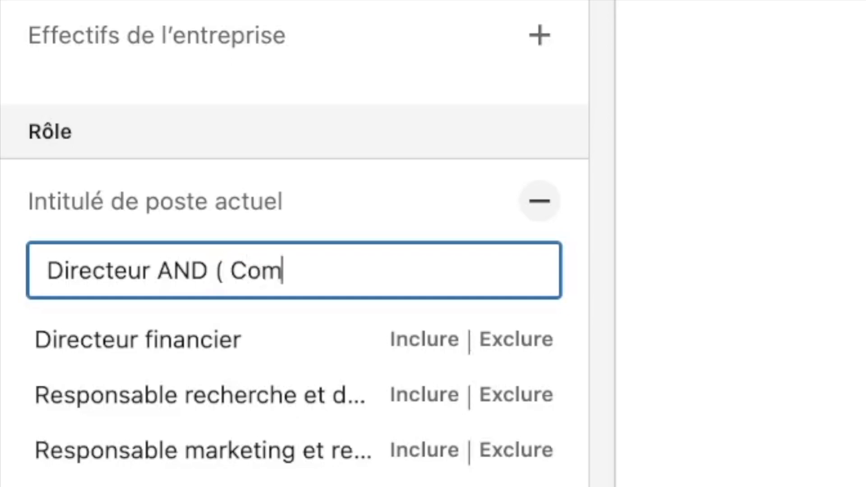
pyautogui.write('OR')
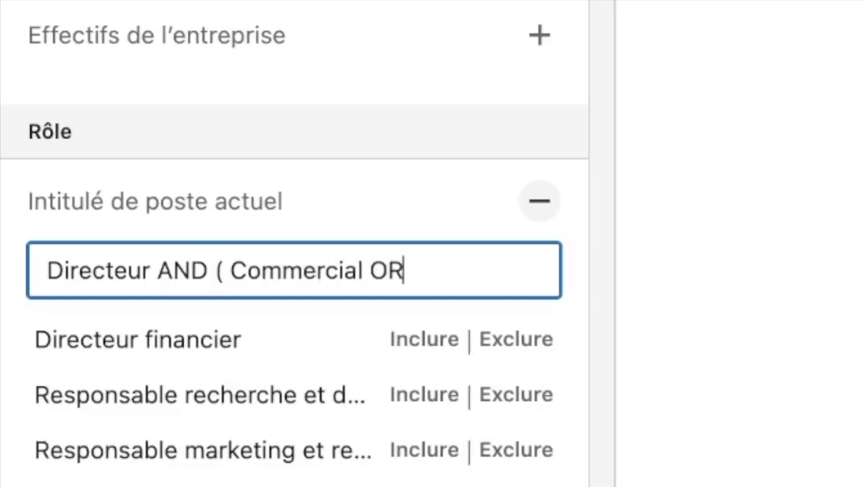
pyautogui.write(' Mark')
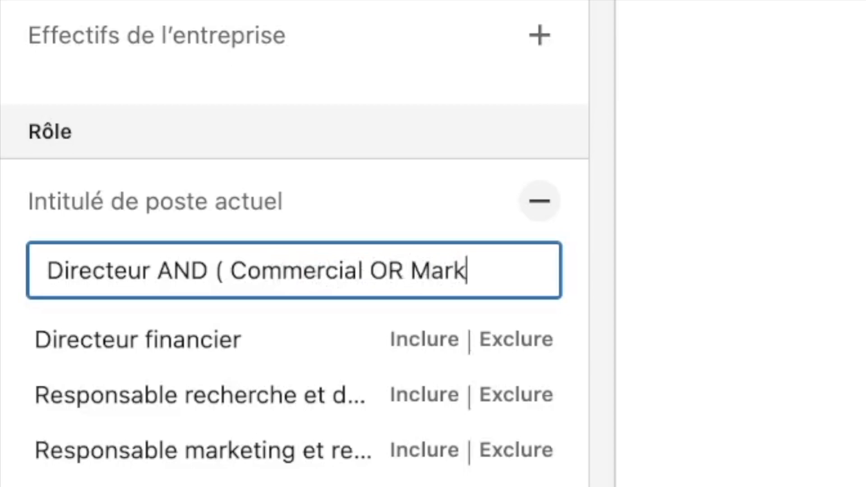
pyautogui.write('eting OR Oper')
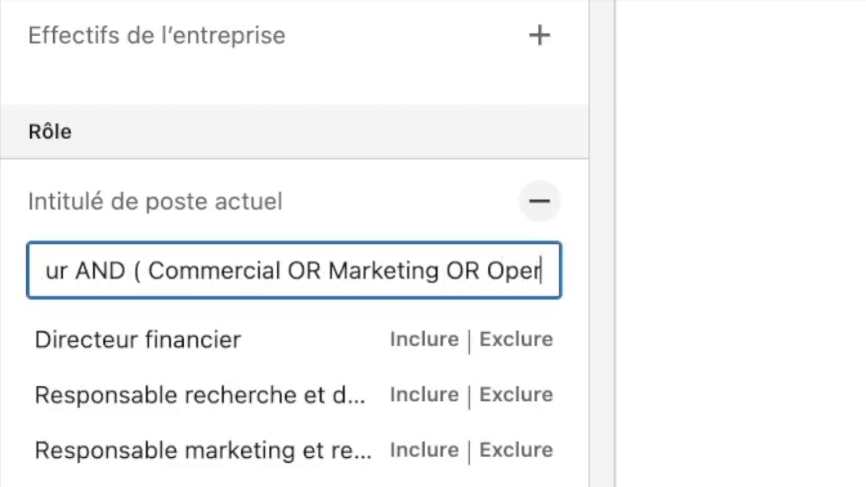
pyautogui.press('BackSpace')
pyautogui.write('érations)')
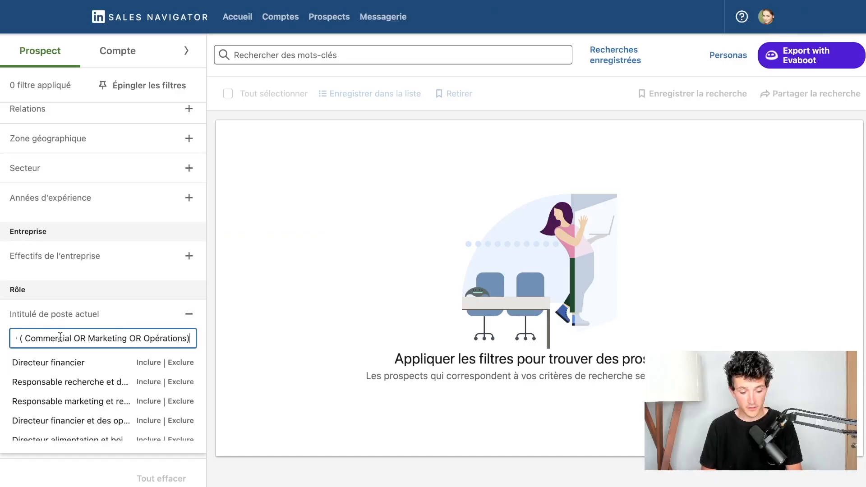
# Review the whole job title expression, highlighting its AND operator, and apply it as a filter.
pyautogui.moveTo(60, 338); pyautogui.dragTo(8, 337)
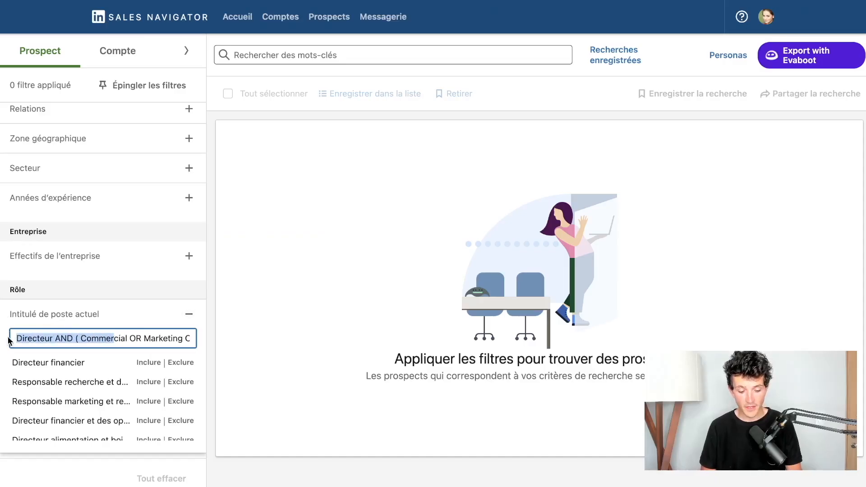
pyautogui.doubleClick(68, 338)
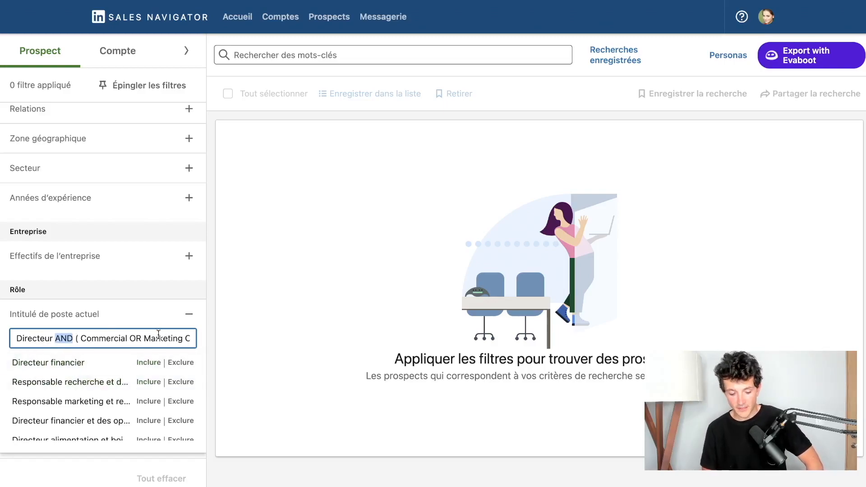
pyautogui.hscroll(2, 159, 334)
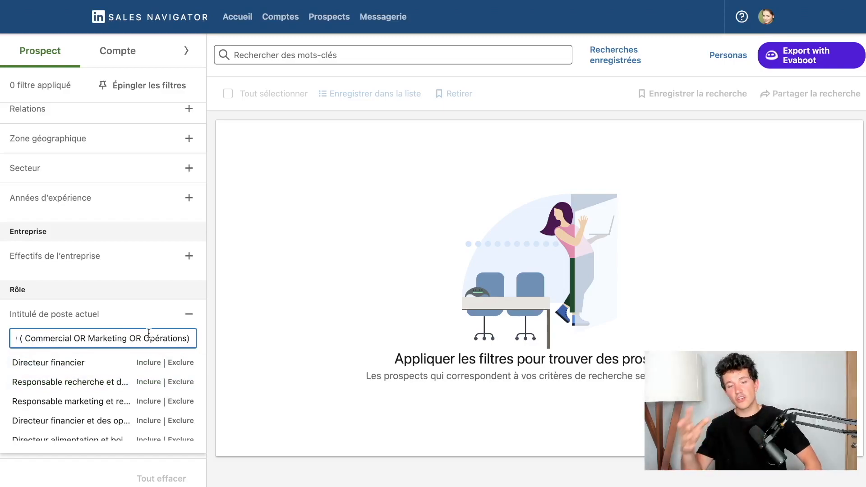
pyautogui.hscroll(-3, 109, 336)
pyautogui.hscroll(3, 108, 337)
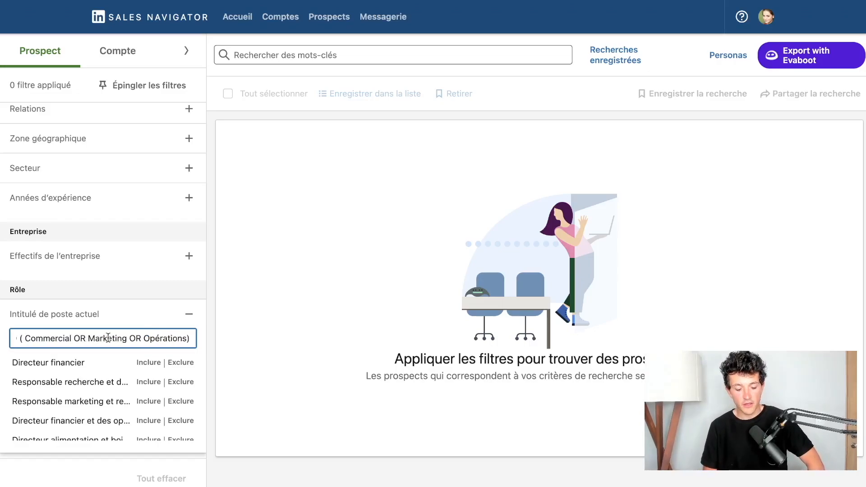
pyautogui.press('Return')
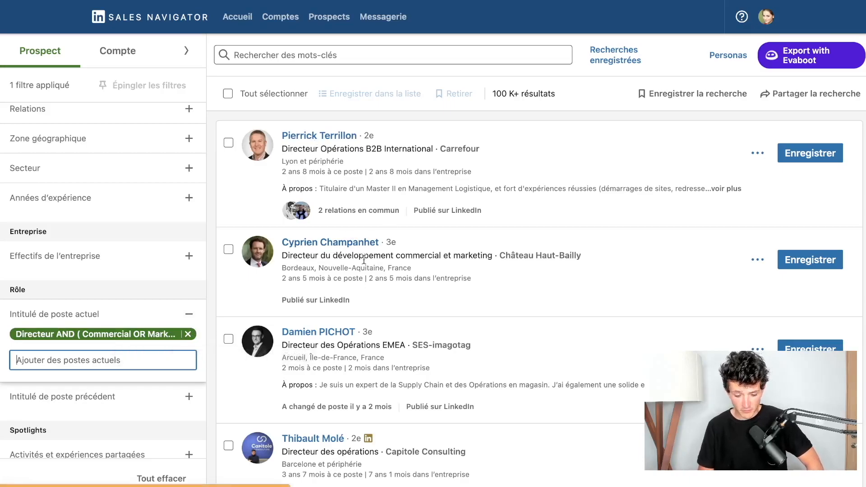
# Check the prospects' job titles against the Directeur AND expression, highlight the expression in the filter, and remove that filter.
pyautogui.scroll(-1, 365, 261)
pyautogui.scroll(-5, 489, 265)
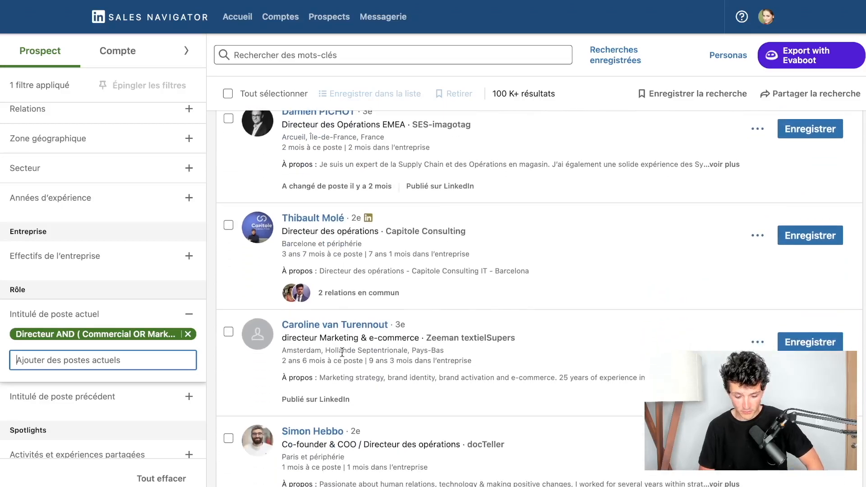
pyautogui.scroll(-2, 333, 270)
pyautogui.scroll(-2, 370, 309)
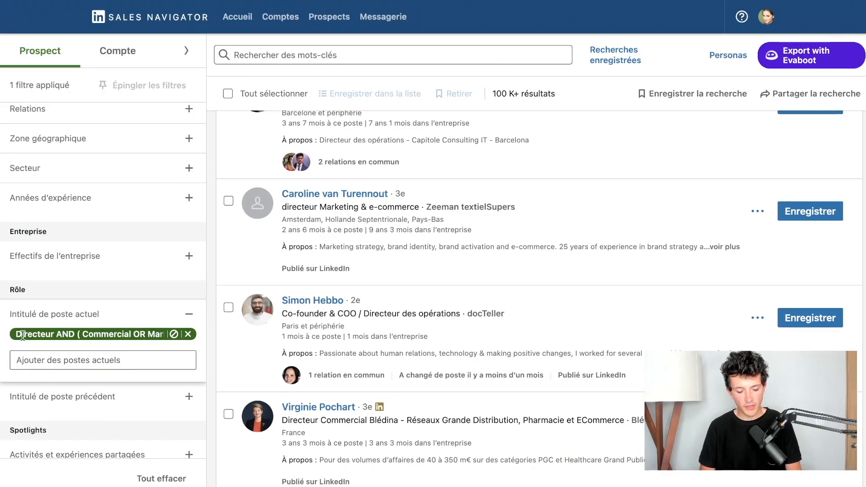
pyautogui.moveTo(15, 334); pyautogui.dragTo(156, 331)
pyautogui.click(145, 333)
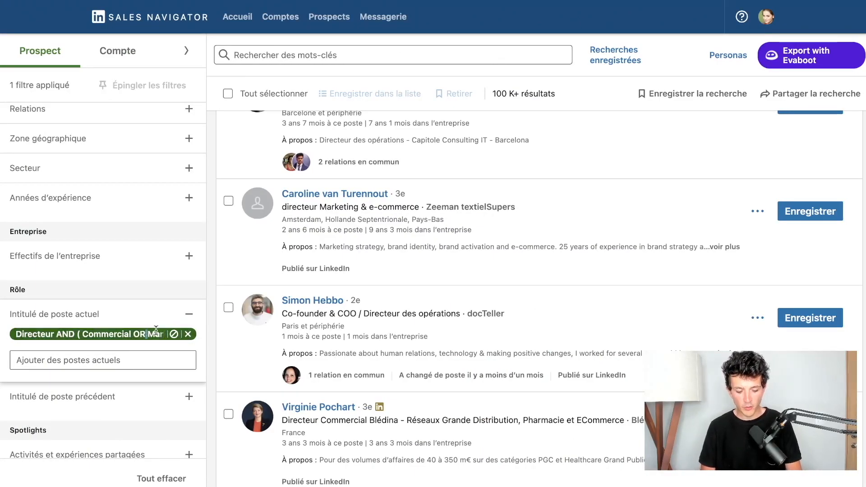
pyautogui.click(188, 335)
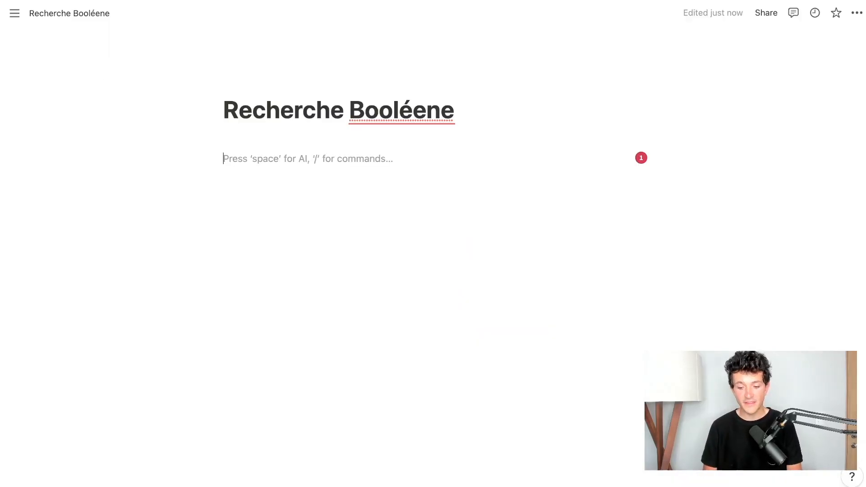
# In the Notion page, correct the title's spelling to Recherche Booléenne and start a new line below it.
pyautogui.click(381, 113)
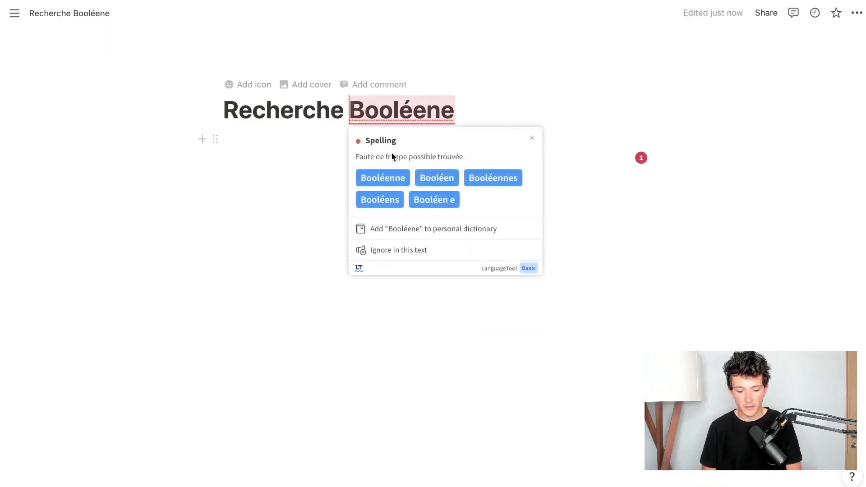
pyautogui.click(380, 175)
pyautogui.press('Return')
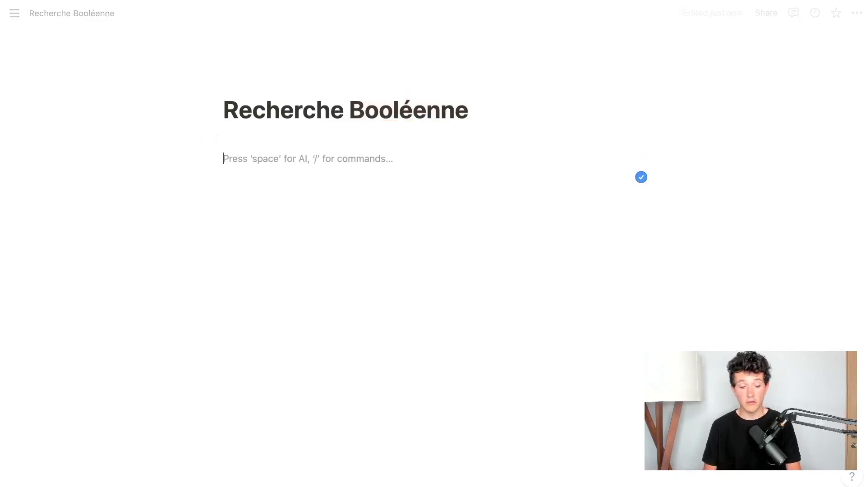
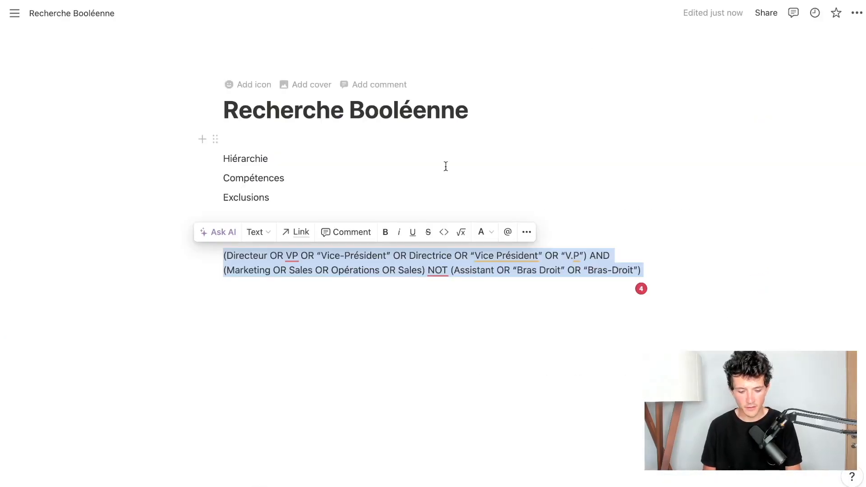
# Add OR Head to the end of the Boolean expression's first parenthesised group and select the whole expression for reuse.
pyautogui.click(585, 256)
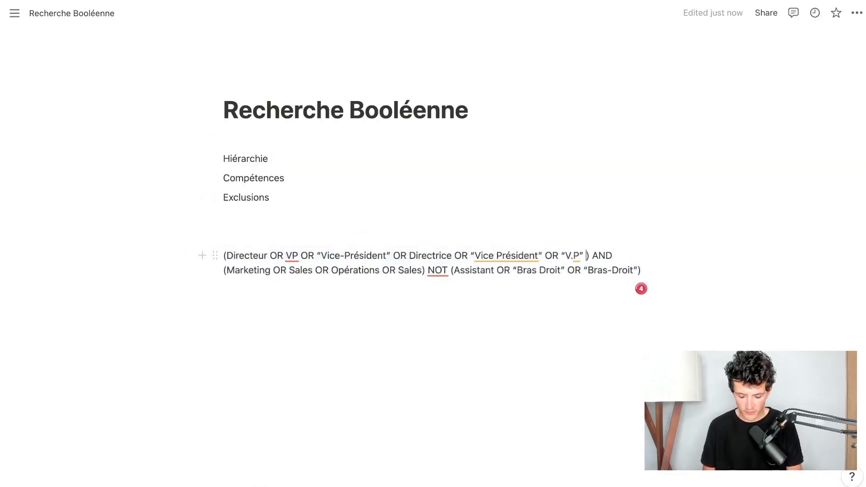
pyautogui.write('OR Head')
pyautogui.press('super+a')
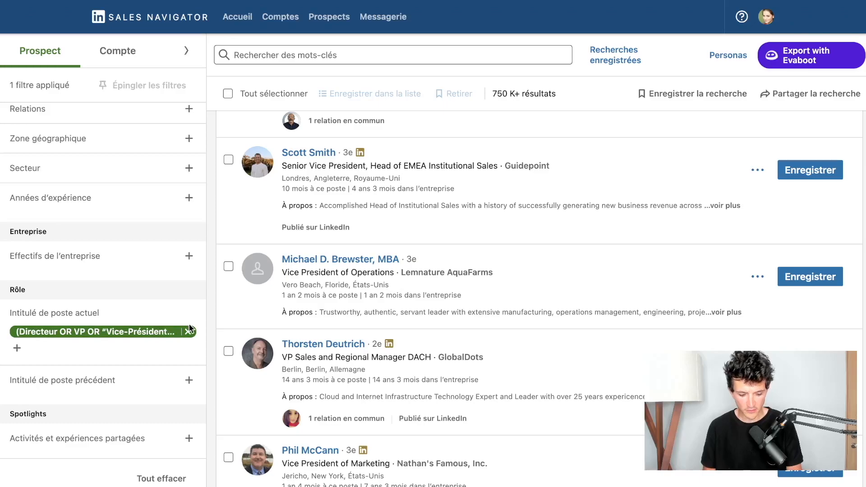
# In Sales Navigator, replace the current job title filter with the updated Boolean expression that includes Head.
pyautogui.click(188, 331)
pyautogui.click(99, 320)
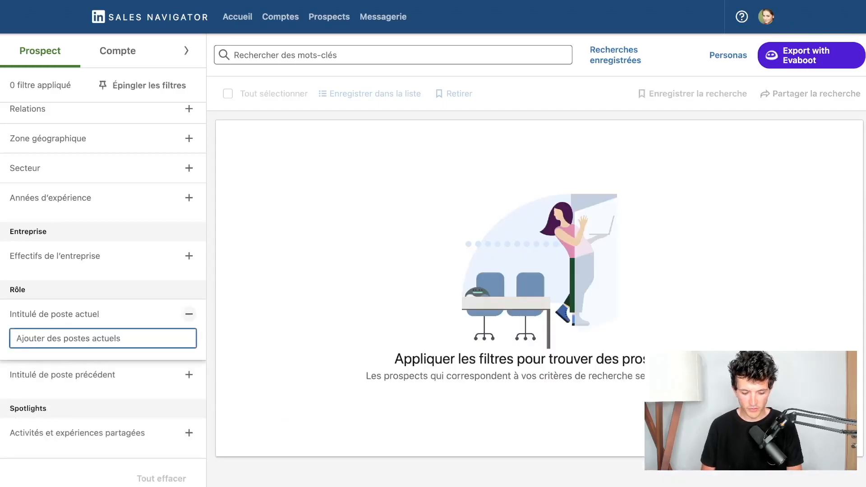
pyautogui.write('(Assistant OR "Bras Droit" OR "Bras-Droit")')
pyautogui.press('Return')
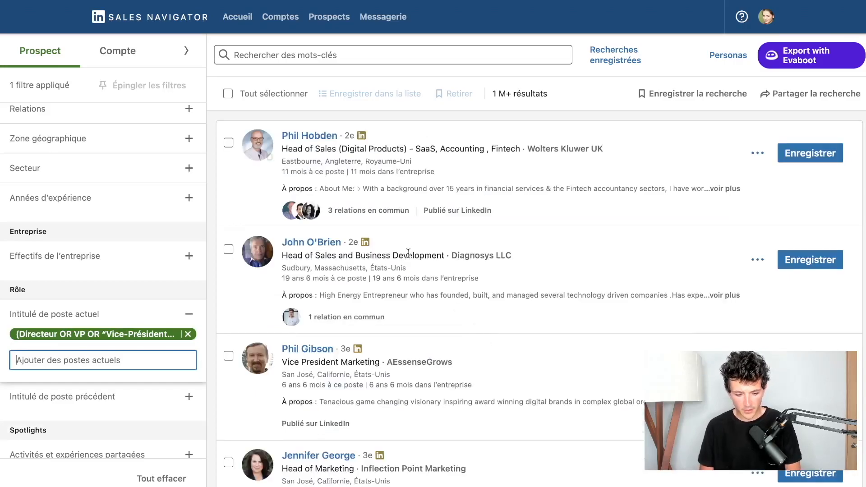
# Check the job titles of the filtered prospects for Head and Vice President roles, highlighting one result's text.
pyautogui.scroll(-3, 403, 267)
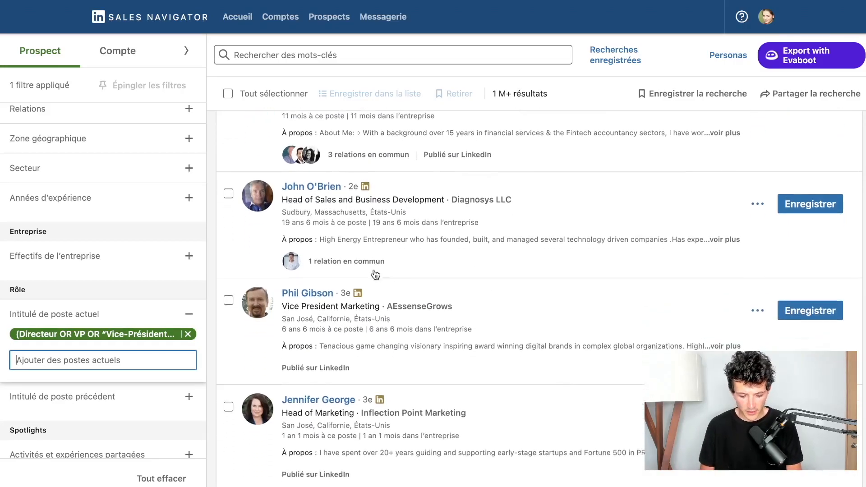
pyautogui.scroll(3, 340, 236)
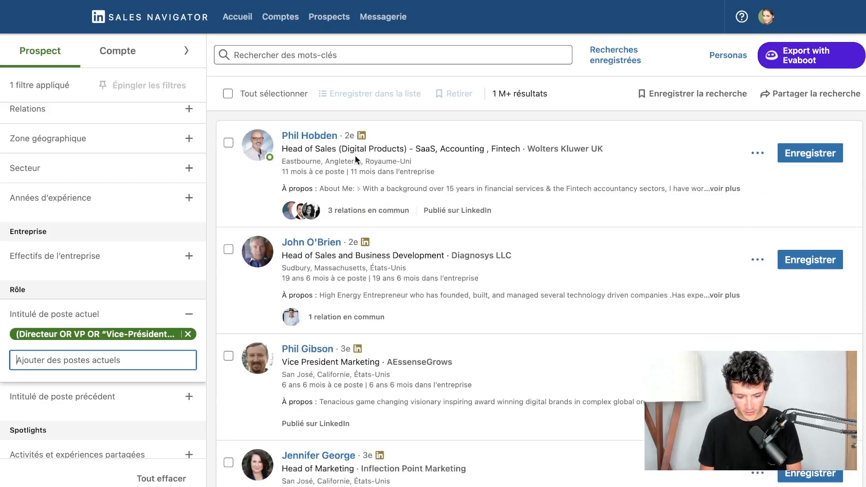
pyautogui.scroll(-2, 379, 255)
pyautogui.scroll(-2, 378, 257)
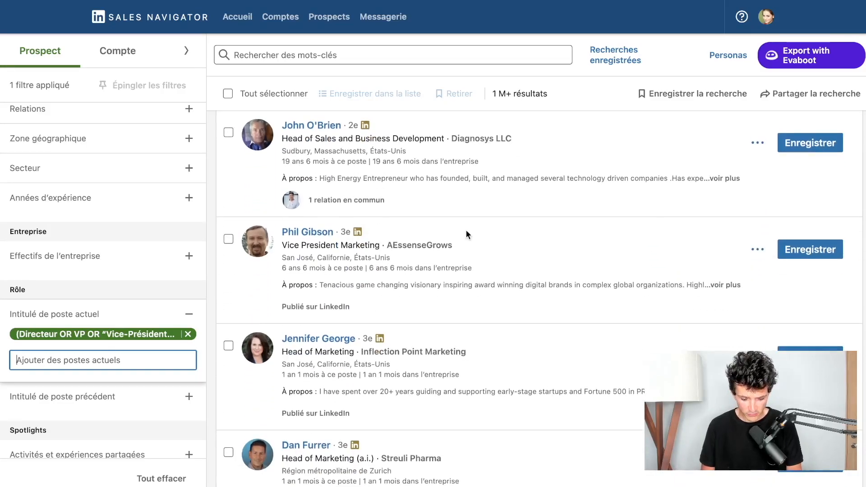
pyautogui.scroll(-3, 329, 276)
pyautogui.moveTo(282, 242); pyautogui.dragTo(355, 244)
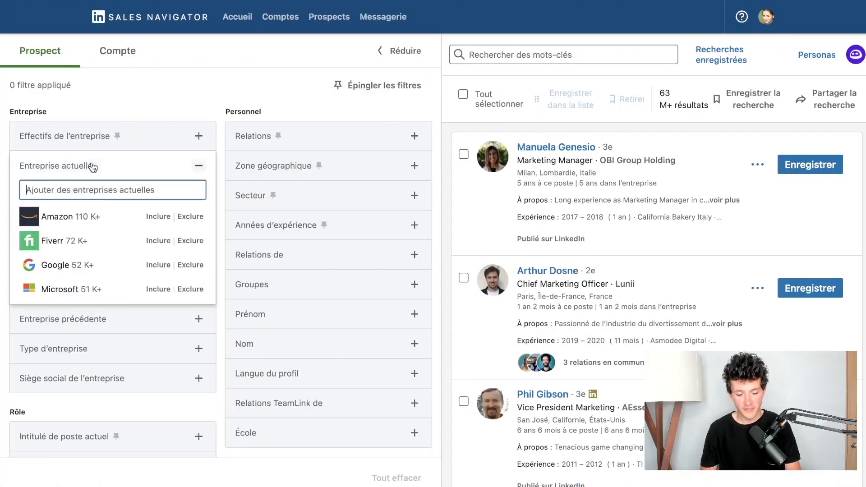
# Look through the full set of lead filters, expanding the École filter, and collapse the filter view.
pyautogui.click(53, 185)
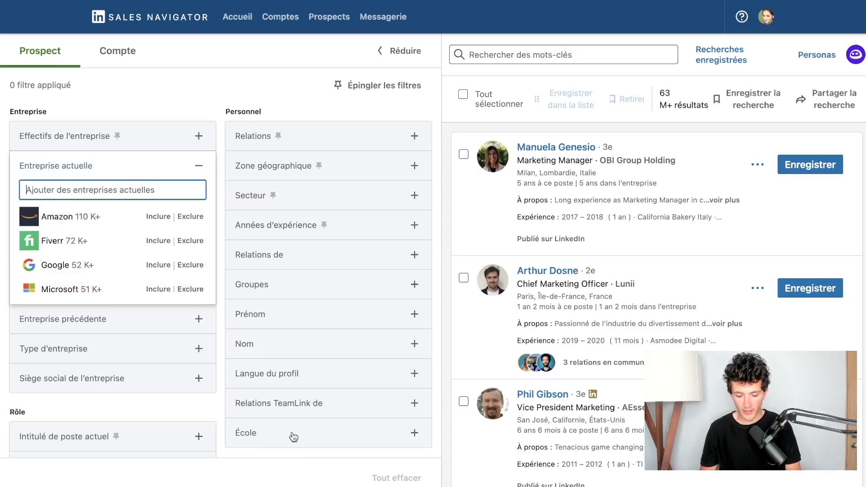
pyautogui.click(272, 429)
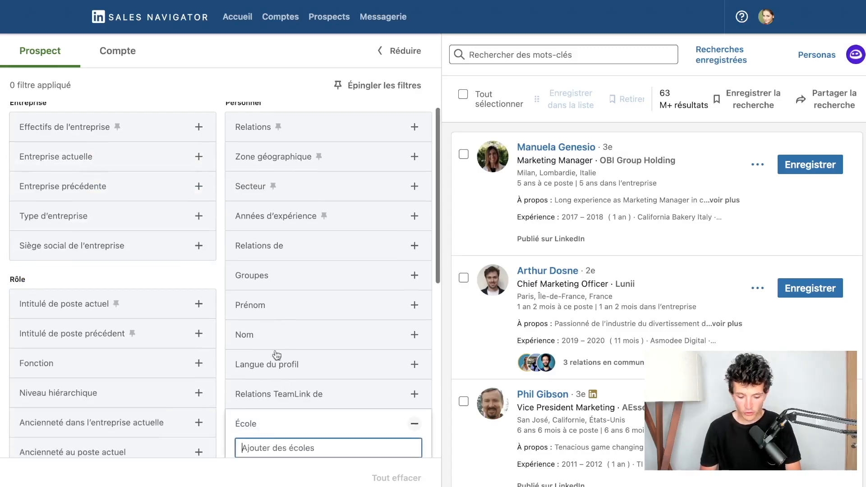
pyautogui.scroll(-2, 293, 356)
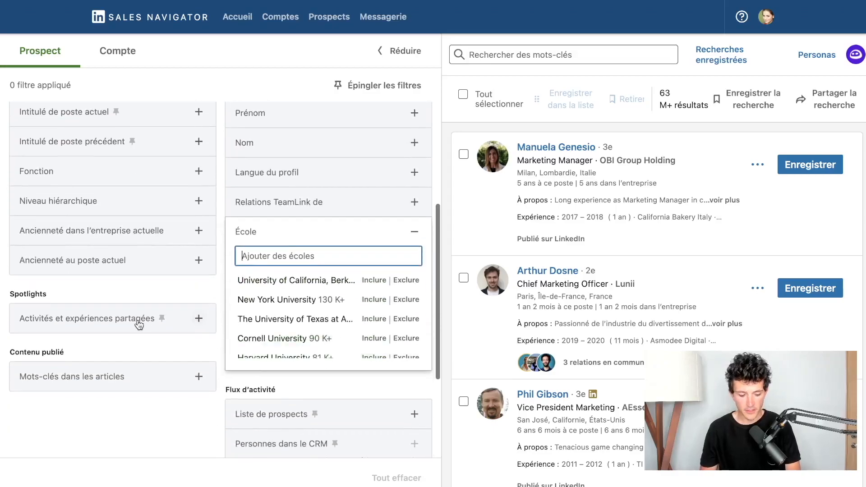
pyautogui.scroll(4, 179, 280)
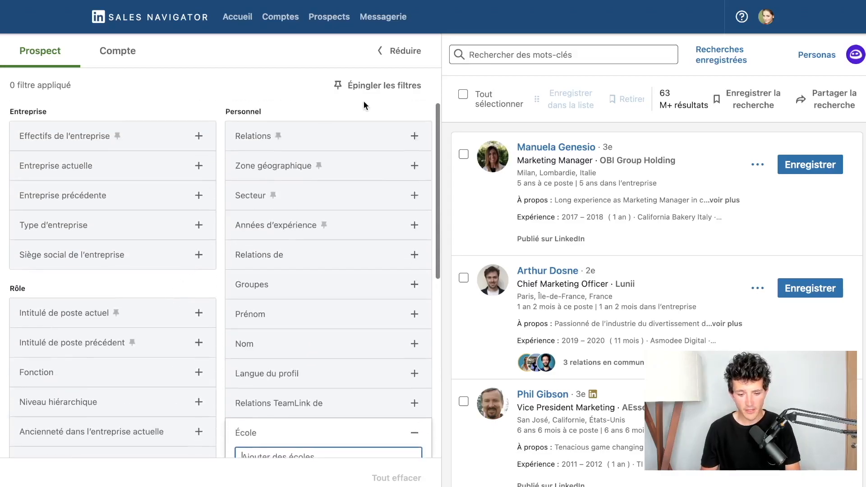
pyautogui.click(381, 51)
# Run a prospect keyword search for marketing.
pyautogui.click(289, 50)
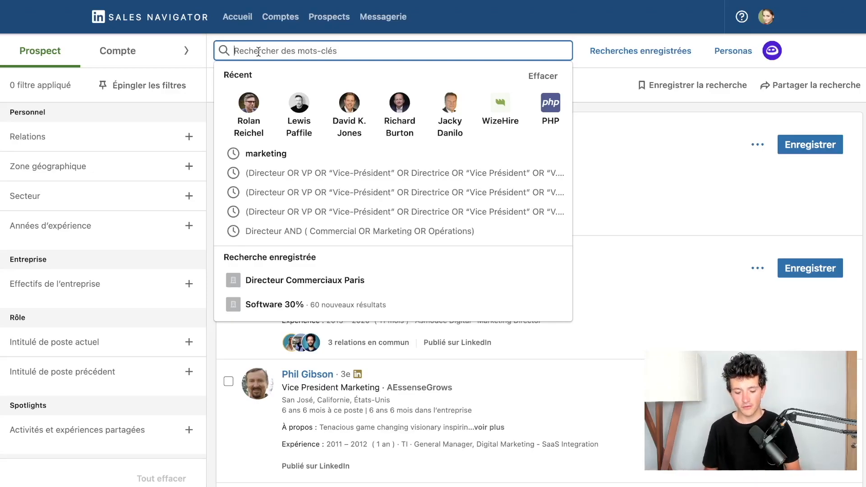
pyautogui.write('marketing')
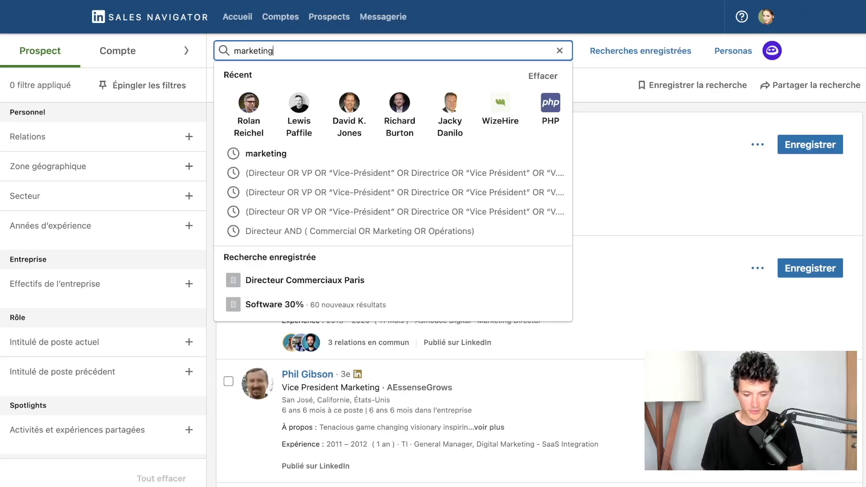
pyautogui.press('Return')
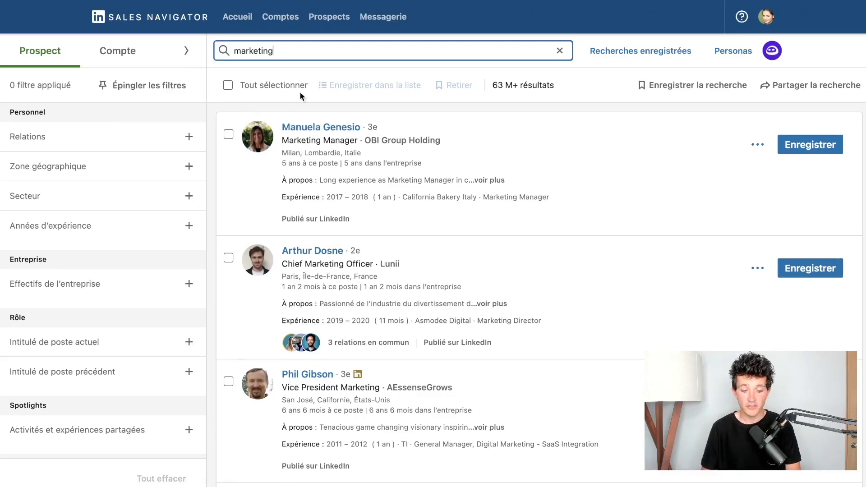
pyautogui.click(306, 55)
pyautogui.press('Return')
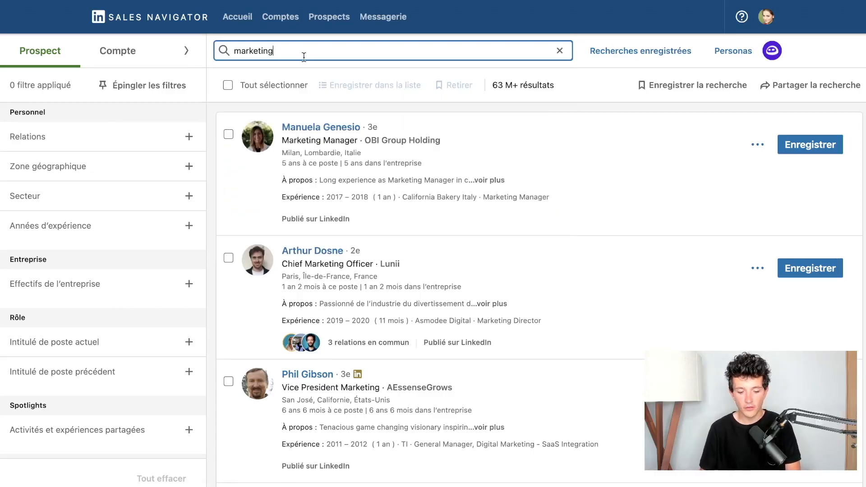
# Go to page 8 of the marketing results and highlight the Founder & Chief Executive Officer title of the Arrow prospect.
pyautogui.scroll(-15, 352, 187)
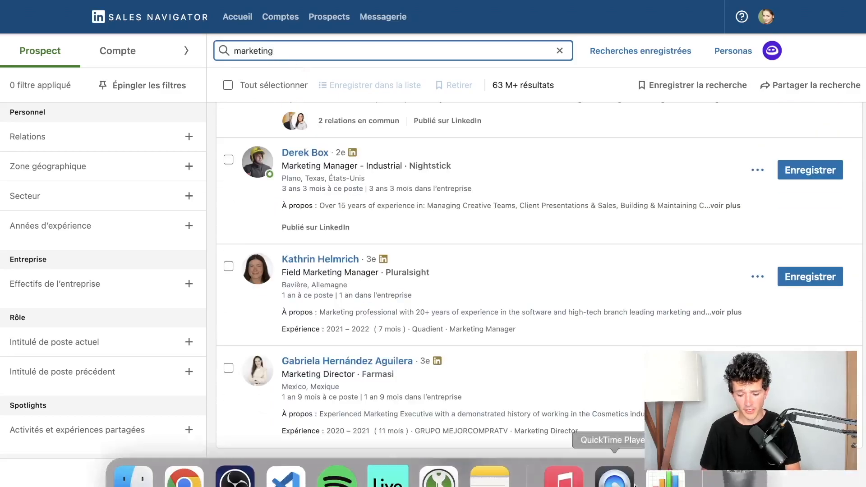
pyautogui.click(610, 468)
pyautogui.scroll(-15, 507, 272)
pyautogui.scroll(-10, 507, 272)
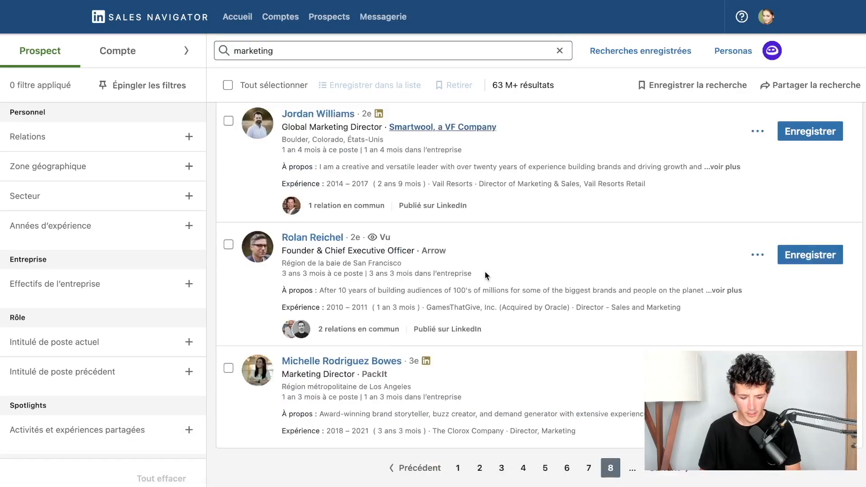
pyautogui.moveTo(281, 251); pyautogui.dragTo(411, 252)
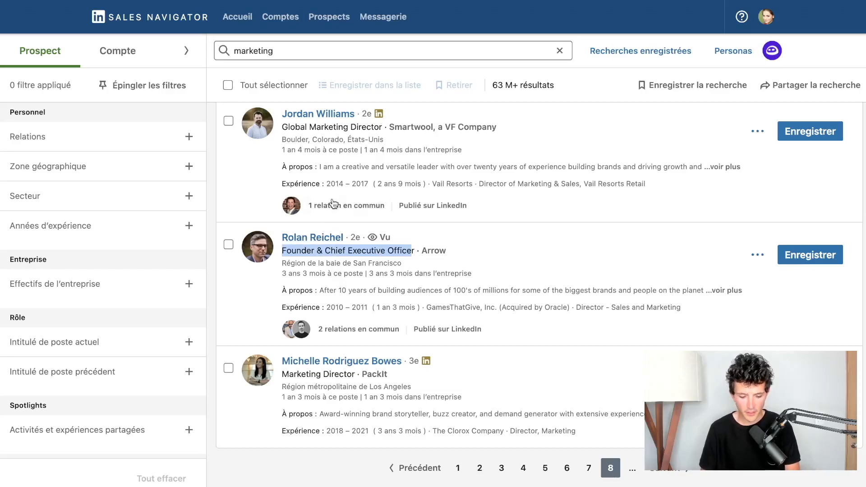
# Open the Arrow founder's profile in a new browser tab.
pyautogui.rightClick(303, 237)
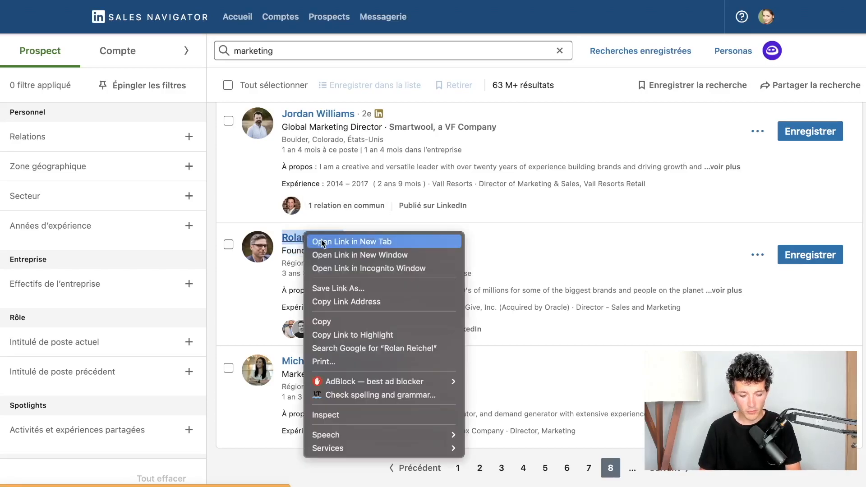
pyautogui.click(343, 242)
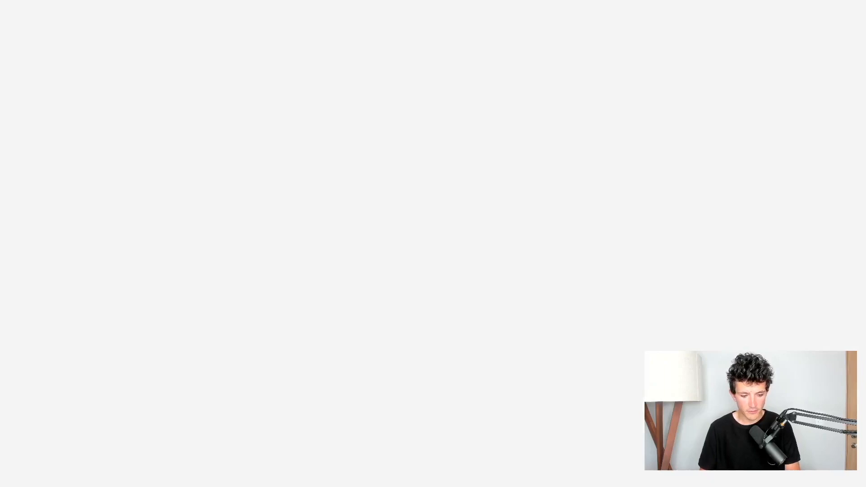
pyautogui.scroll(-1, 475, 392)
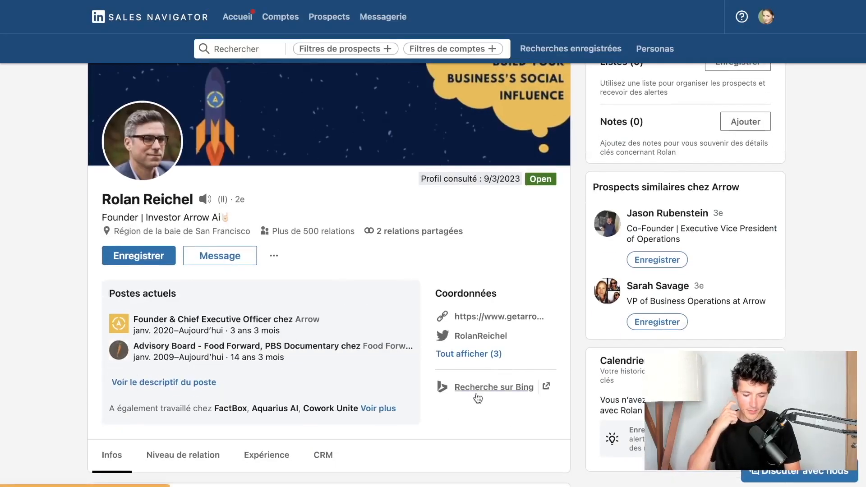
# Find the word marketing on the profile page and expand the full À propos text to include it in the search.
pyautogui.press('super+f')
pyautogui.write('a')
pyautogui.press('BackSpace')
pyautogui.write('marketing')
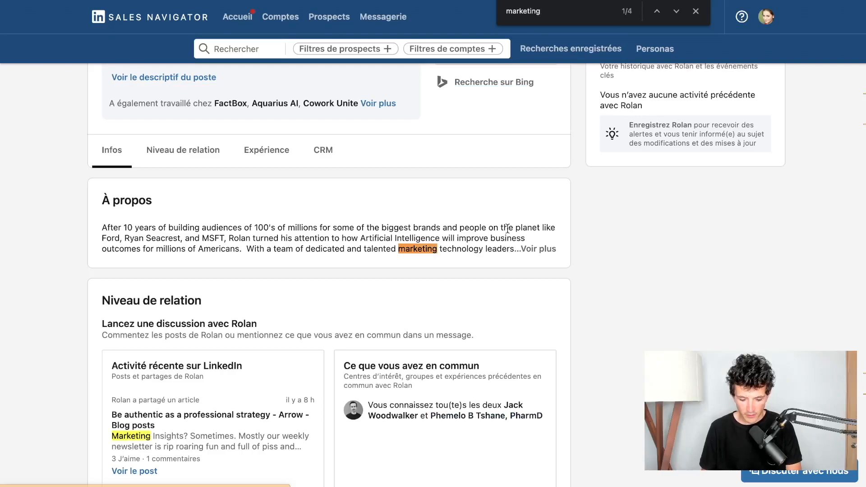
pyautogui.click(539, 249)
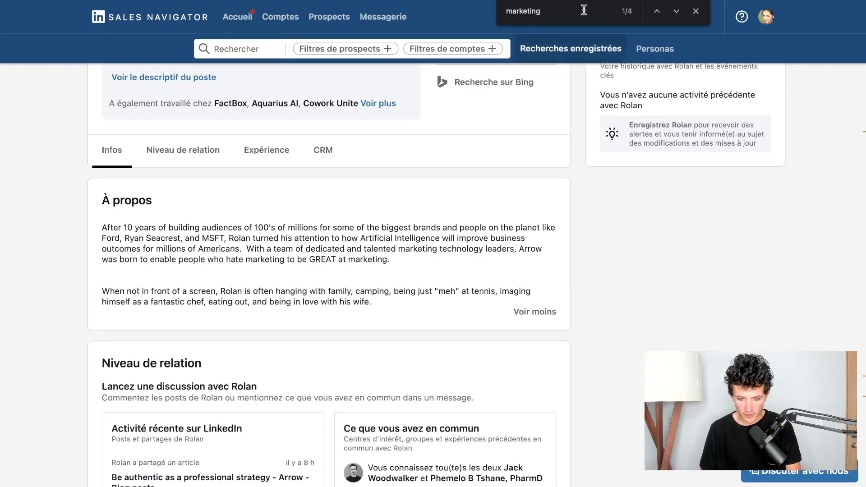
pyautogui.click(580, 10)
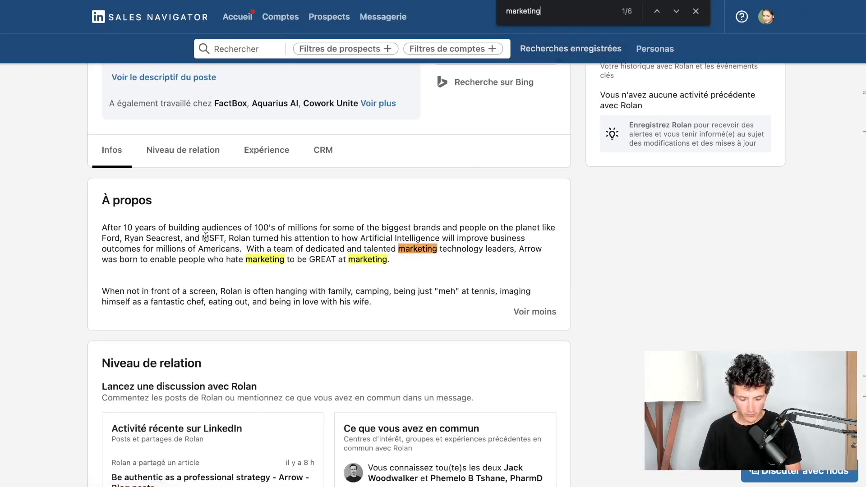
# Examine where marketing is highlighted across the profile's À propos, recent activity, experience and Bénévolat sections.
pyautogui.scroll(-1, 205, 237)
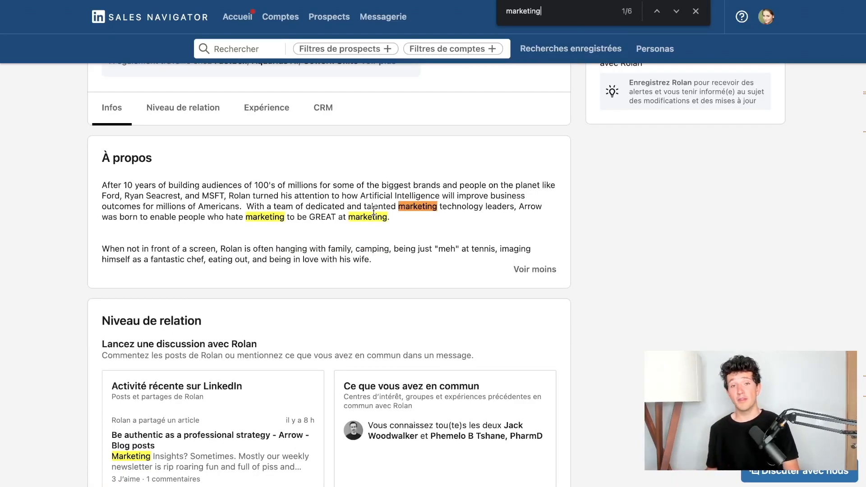
pyautogui.scroll(-5, 383, 282)
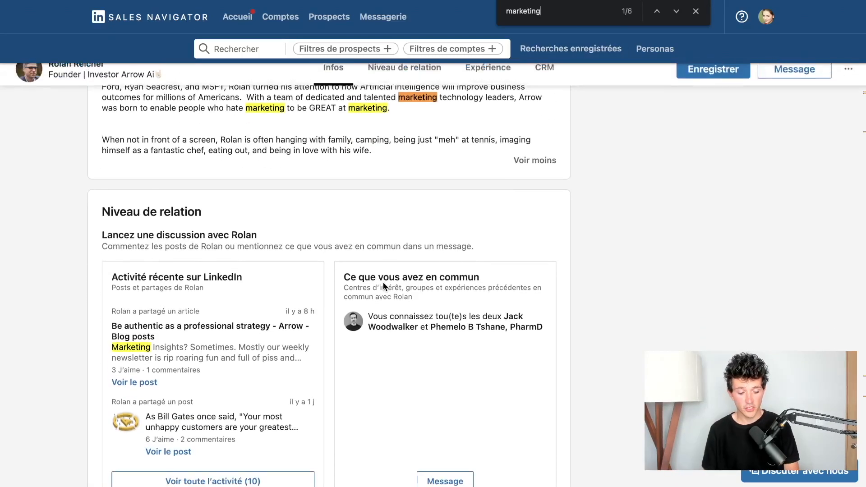
pyautogui.scroll(-15, 205, 268)
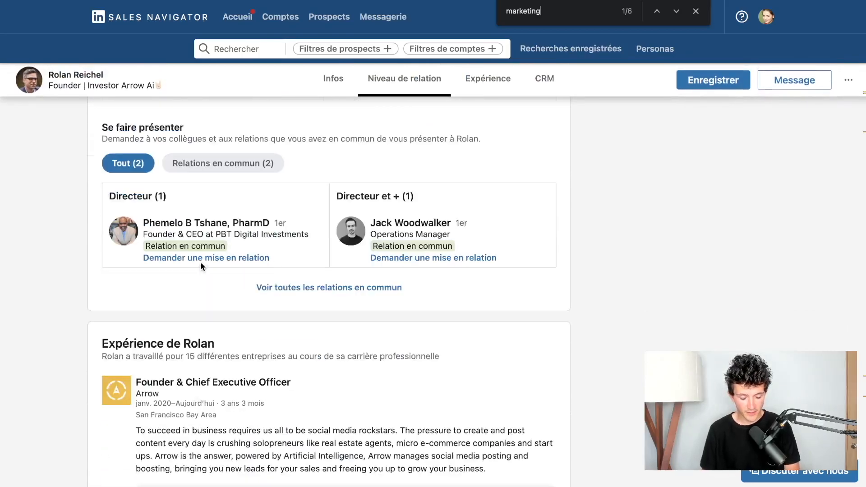
pyautogui.scroll(-12, 202, 264)
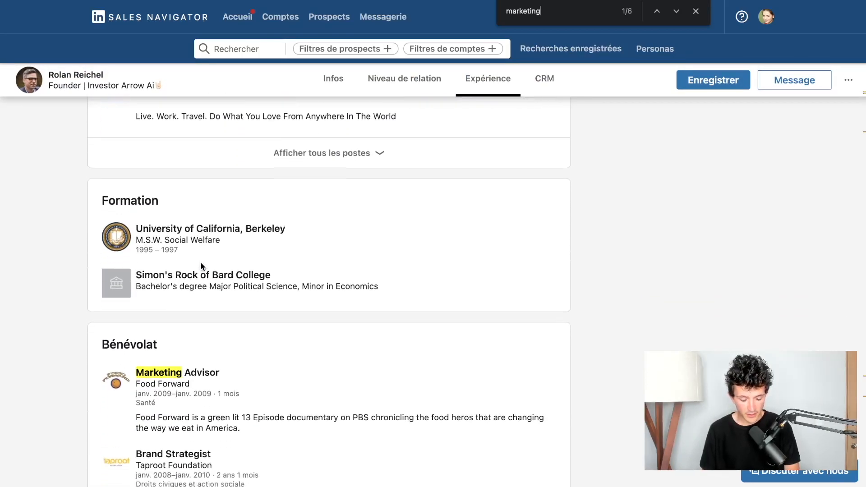
pyautogui.scroll(-2, 166, 254)
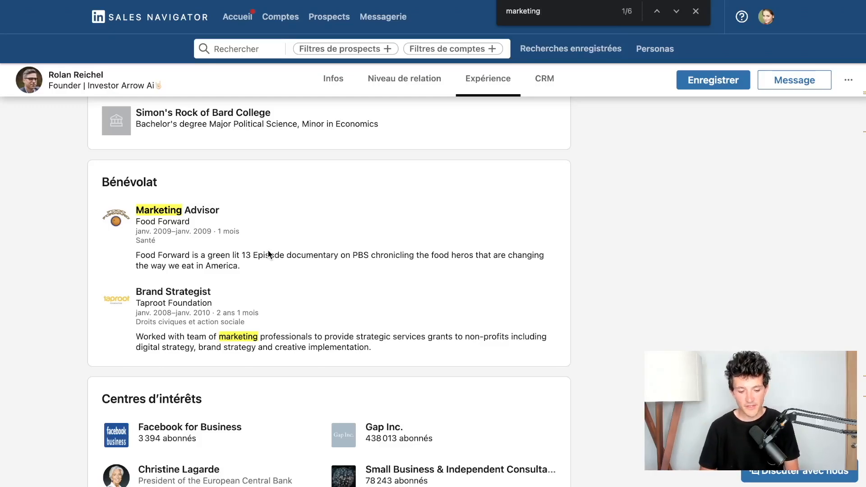
pyautogui.scroll(2, 268, 255)
pyautogui.scroll(-2, 268, 254)
pyautogui.scroll(1, 268, 254)
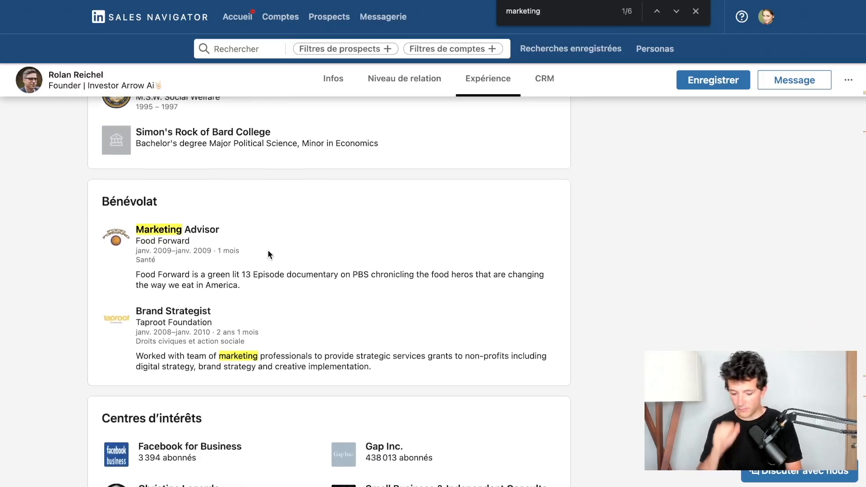
pyautogui.scroll(20, 268, 254)
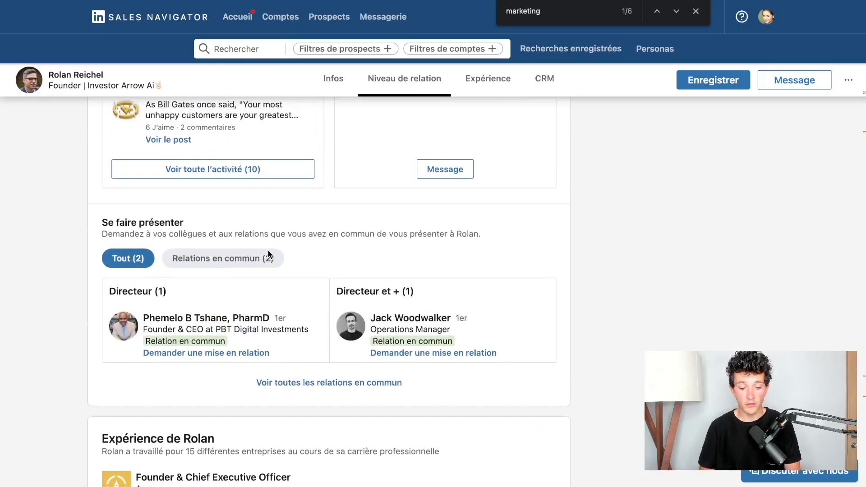
pyautogui.scroll(8, 268, 255)
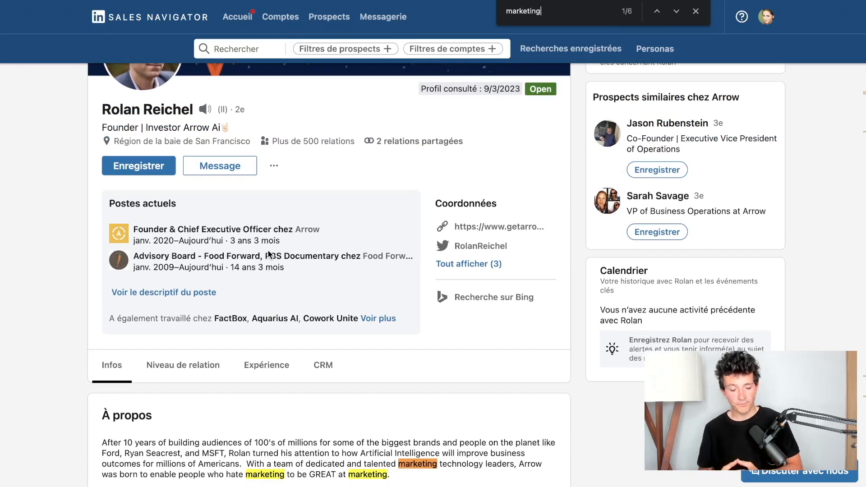
pyautogui.scroll(-2, 266, 428)
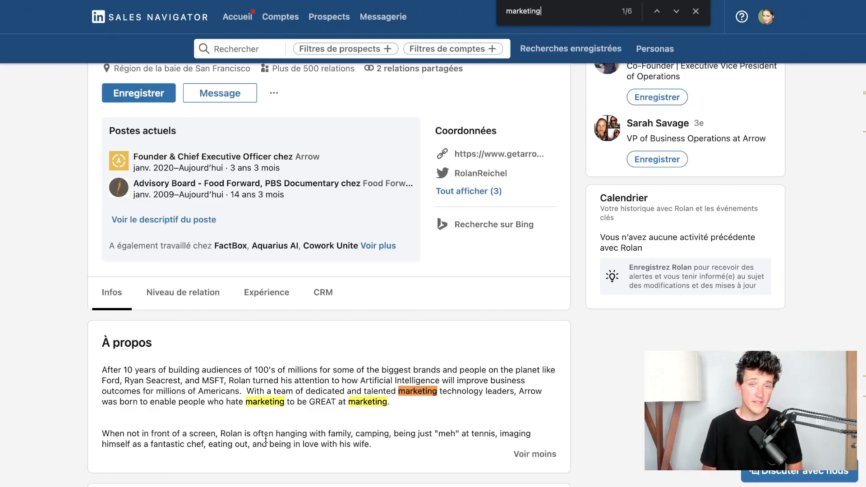
# Examine the headline at the top of the open prospect's profile and highlight it.
pyautogui.scroll(5, 265, 438)
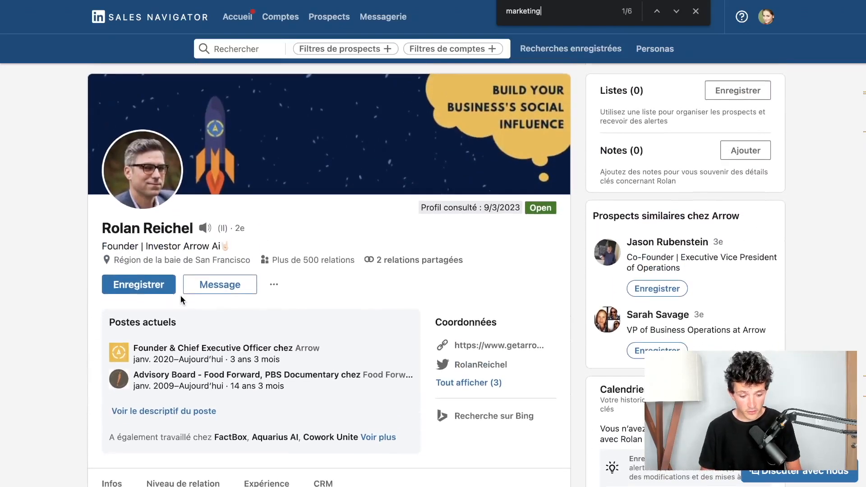
pyautogui.moveTo(103, 244); pyautogui.dragTo(268, 242)
pyautogui.scroll(-3, 269, 243)
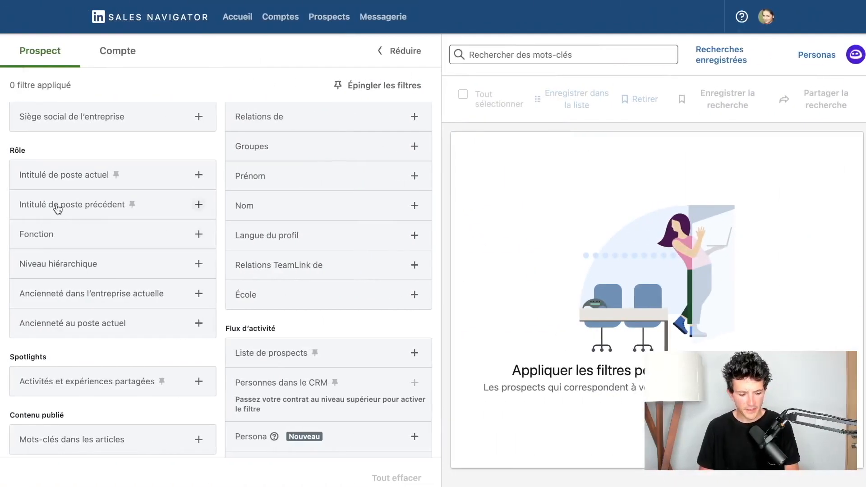
# Filter the prospects by including the function "Comptabilité".
pyautogui.click(88, 209)
pyautogui.click(100, 208)
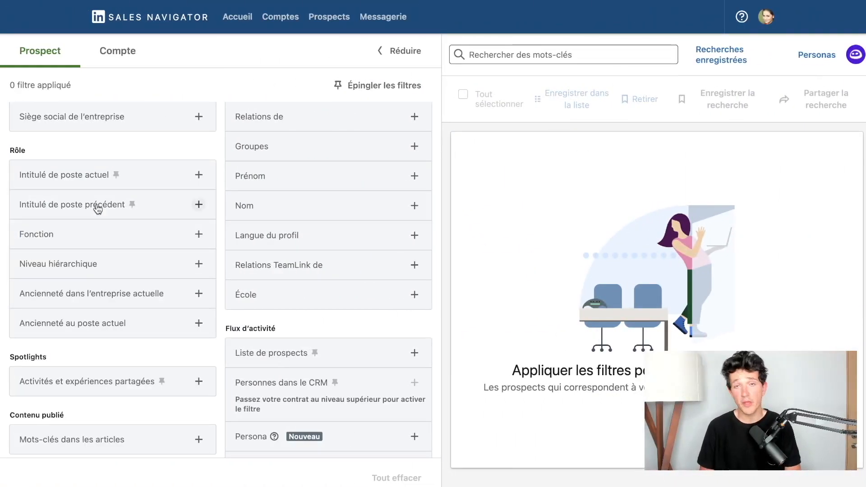
pyautogui.click(97, 208)
pyautogui.click(97, 207)
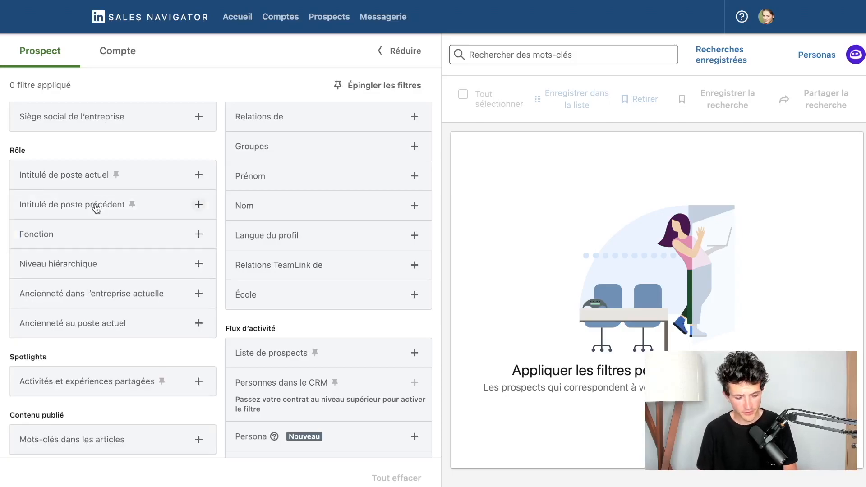
pyautogui.click(80, 235)
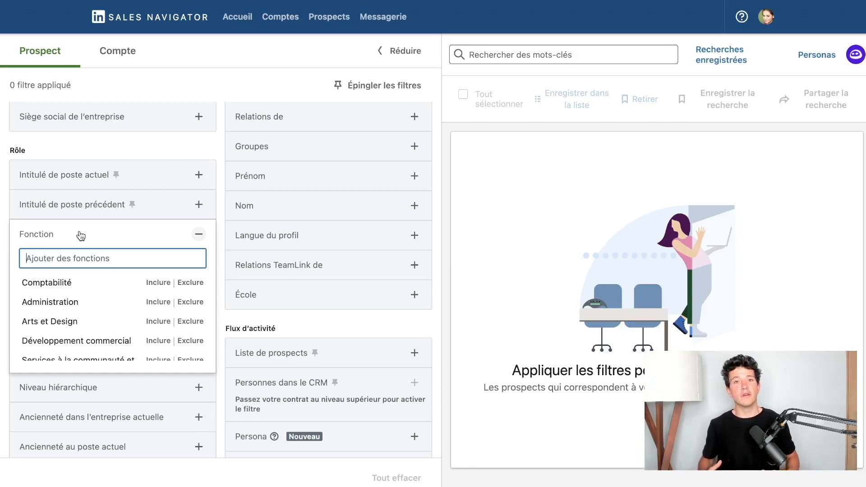
pyautogui.click(63, 282)
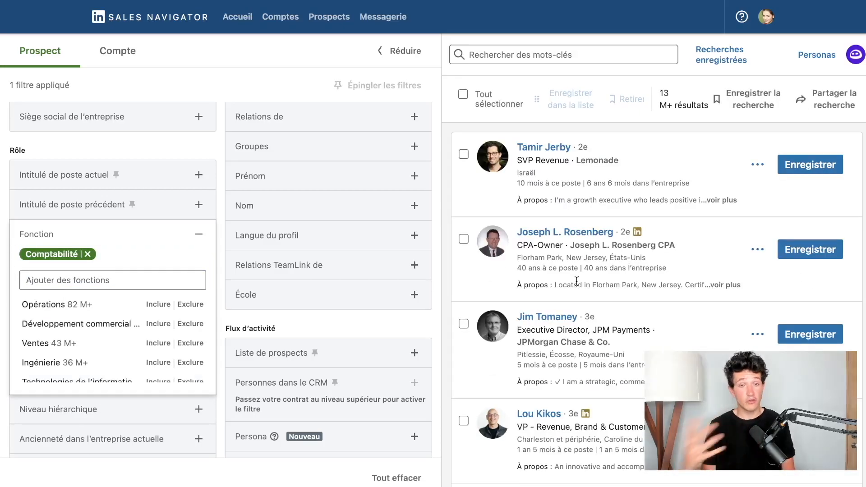
# Look through the filtered prospects and highlight the job title of the marketing VP at PandaDoc.
pyautogui.scroll(-4, 577, 280)
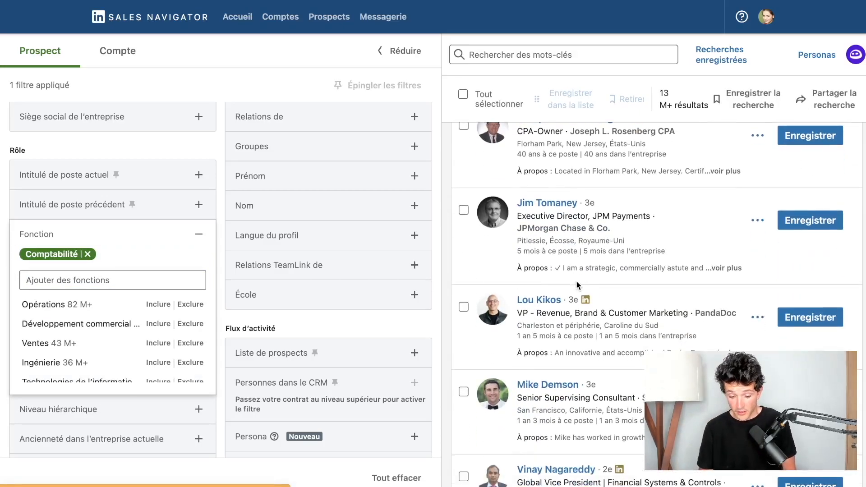
pyautogui.scroll(-2, 576, 280)
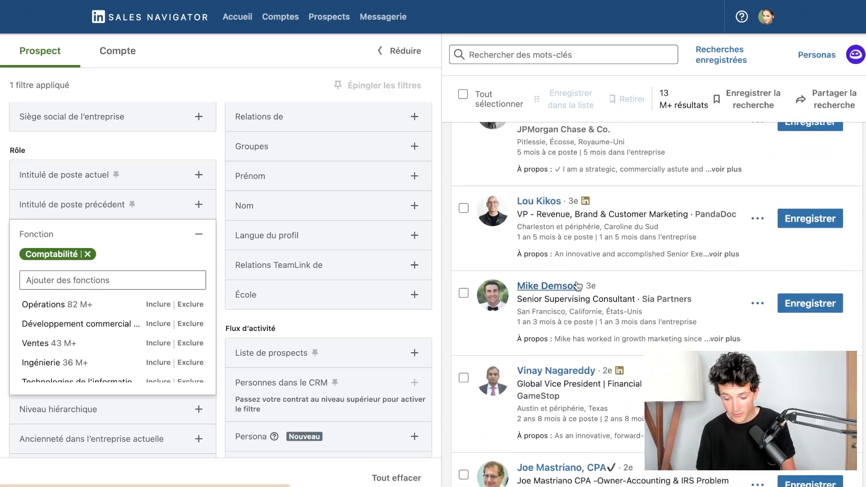
pyautogui.moveTo(517, 218); pyautogui.dragTo(688, 214)
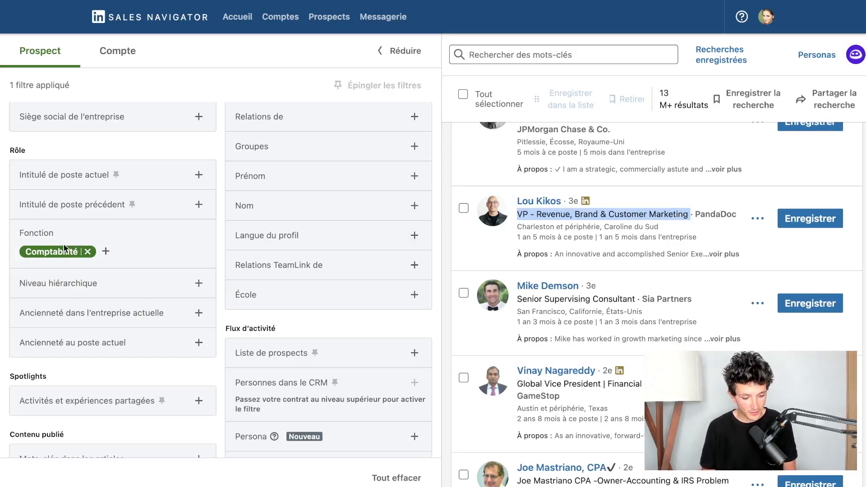
# Remove the "Comptabilité" function filter and add "Marketing" as the current job title.
pyautogui.click(87, 252)
pyautogui.click(68, 205)
pyautogui.rightClick(63, 167)
pyautogui.click(58, 180)
pyautogui.click(57, 179)
pyautogui.write('Marketing')
pyautogui.press('Return')
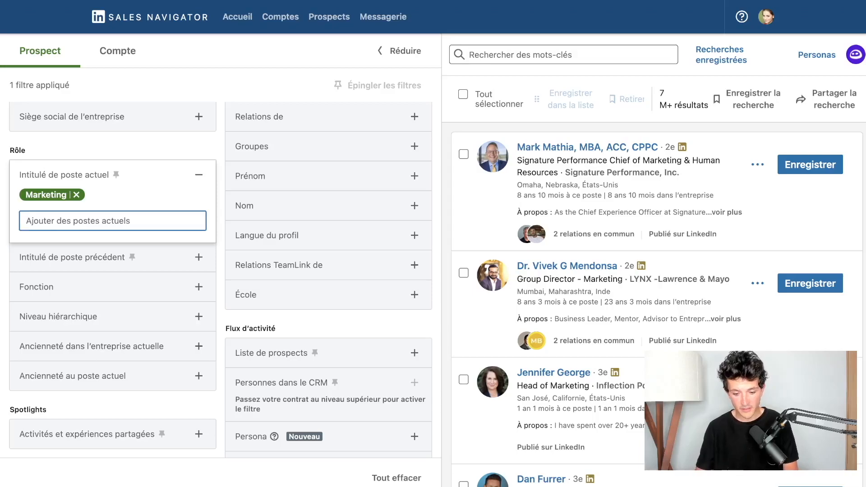
# Include the function "Armée et Services de protection" and collapse the expanded filter view.
pyautogui.click(54, 289)
pyautogui.scroll(-5, 105, 330)
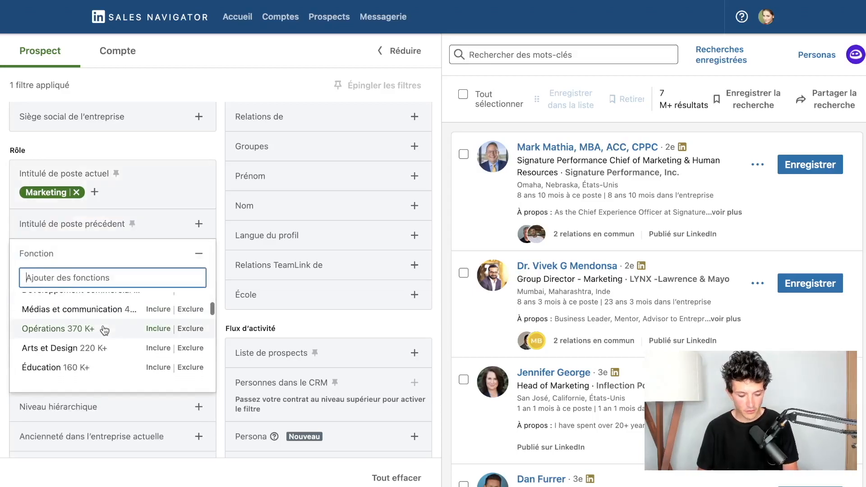
pyautogui.scroll(-6, 105, 331)
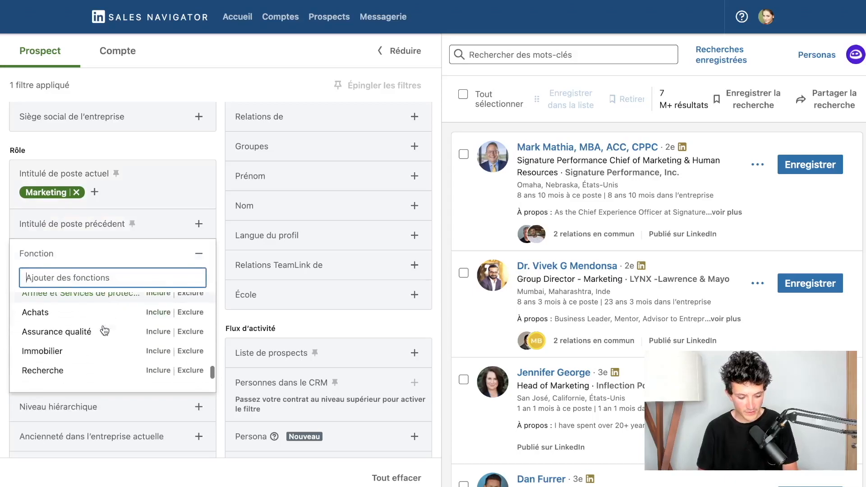
pyautogui.click(71, 328)
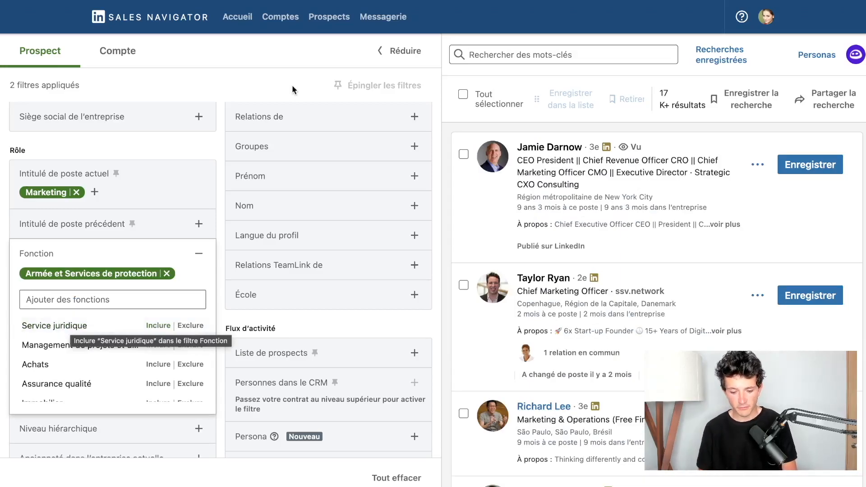
pyautogui.click(399, 50)
# Open the profile of the Chief Marketing Officer at ssv.network in a separate tab and switch to it.
pyautogui.scroll(-3, 353, 254)
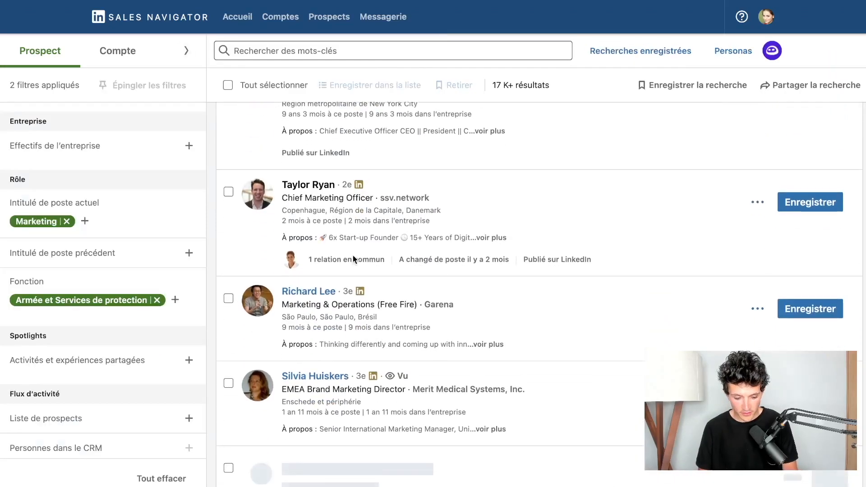
pyautogui.rightClick(323, 173)
pyautogui.click(334, 179)
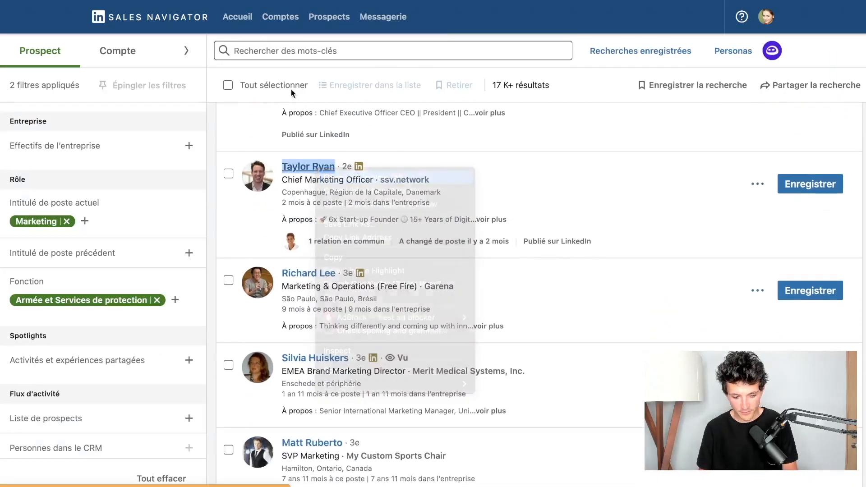
pyautogui.hotkey('ctrl', 'Tab')
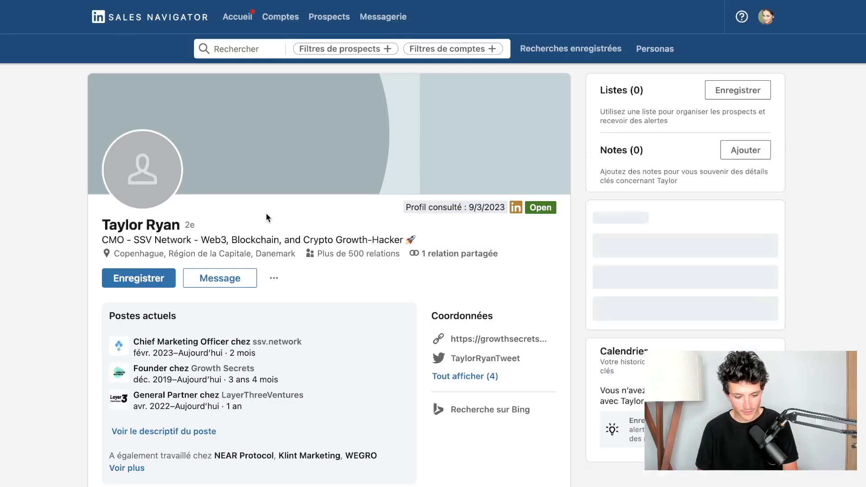
# Highlight the Web3, Blockchain and Crypto Growth-Hacker part of the profile's headline.
pyautogui.scroll(-1, 266, 213)
pyautogui.scroll(1, 266, 212)
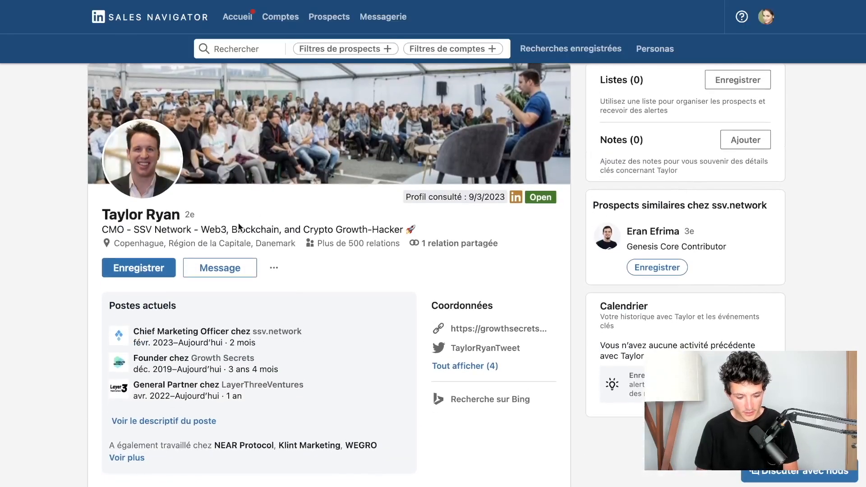
pyautogui.moveTo(201, 230); pyautogui.dragTo(412, 230)
# Examine the profile's recent activity and work experience, highlighting the dates of the General Partner position at LayerThreeVentures.
pyautogui.scroll(-10, 291, 282)
pyautogui.scroll(-15, 291, 282)
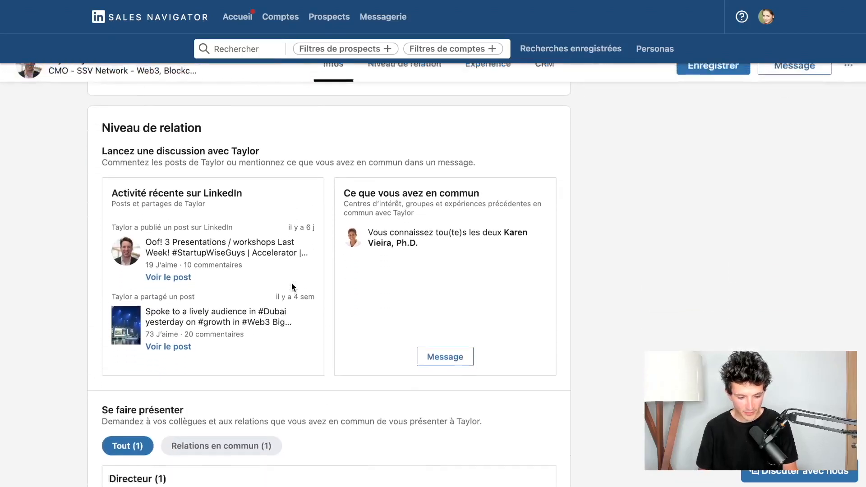
pyautogui.scroll(2, 292, 282)
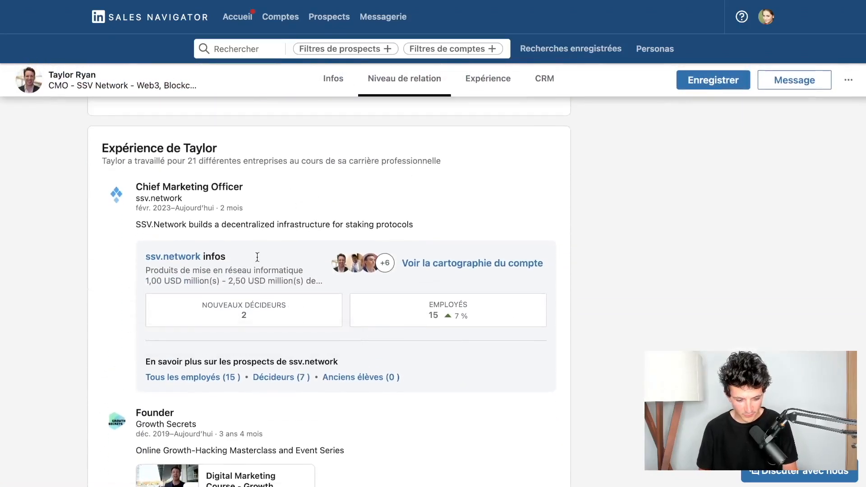
pyautogui.scroll(-2, 266, 207)
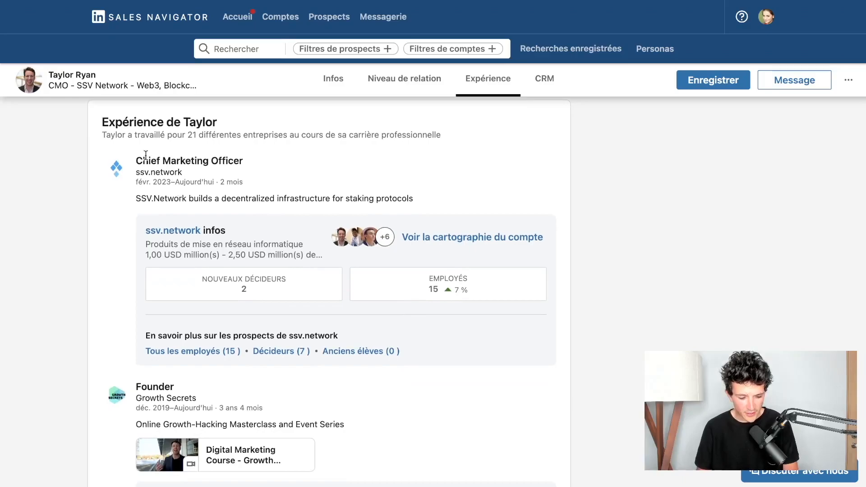
pyautogui.scroll(-3, 137, 165)
pyautogui.scroll(-4, 137, 168)
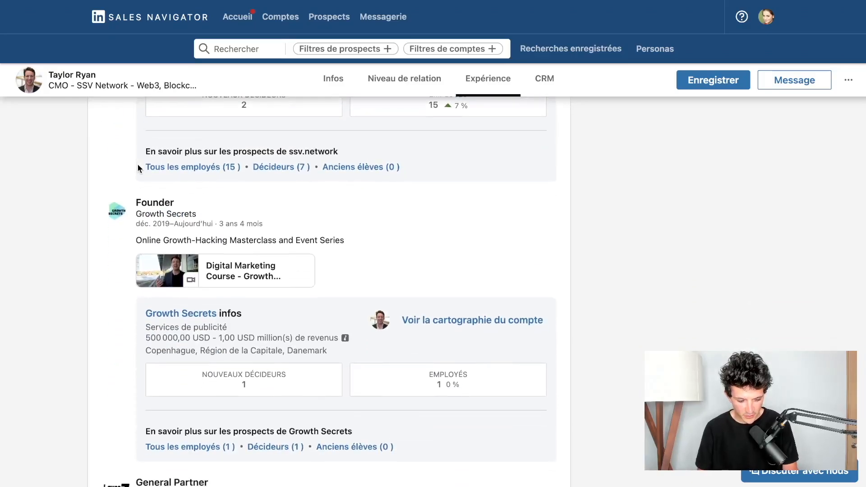
pyautogui.scroll(-1, 220, 198)
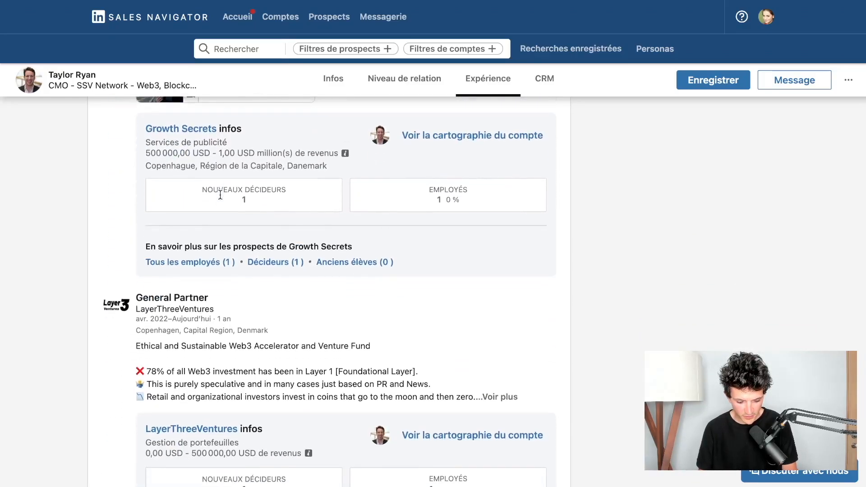
pyautogui.moveTo(174, 316)
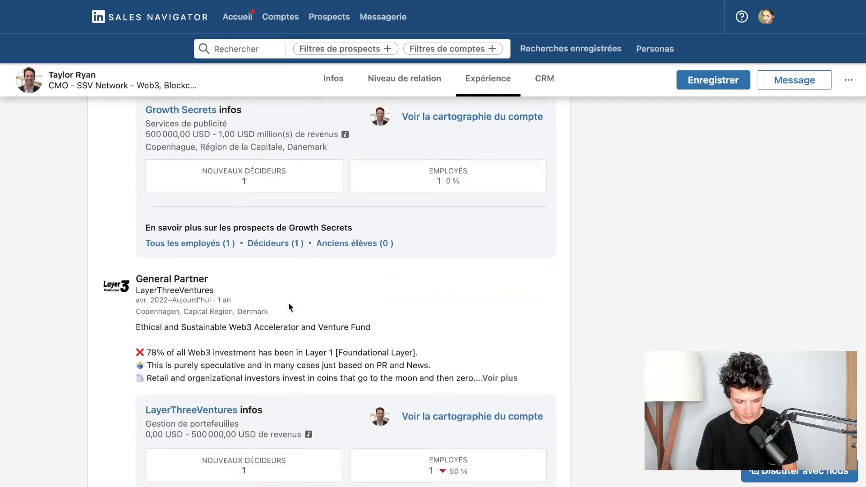
pyautogui.scroll(-2, 289, 303)
pyautogui.moveTo(151, 256); pyautogui.dragTo(207, 256)
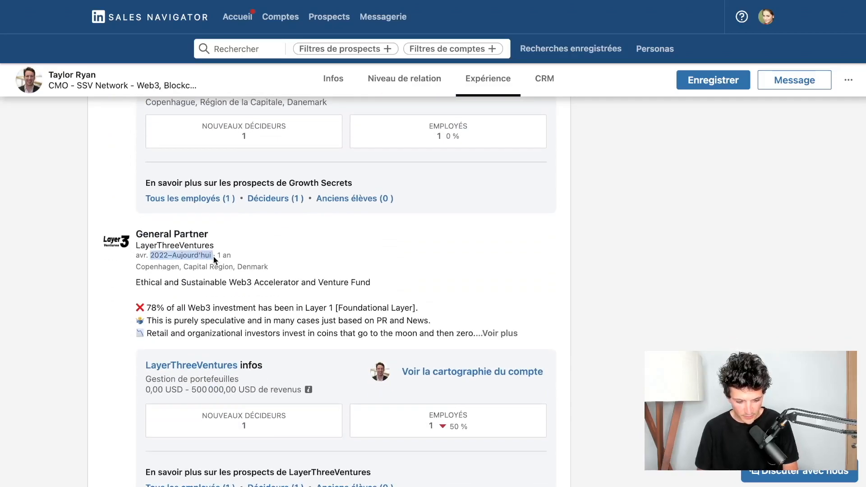
pyautogui.scroll(-5, 221, 275)
pyautogui.scroll(15, 236, 300)
pyautogui.scroll(4, 237, 302)
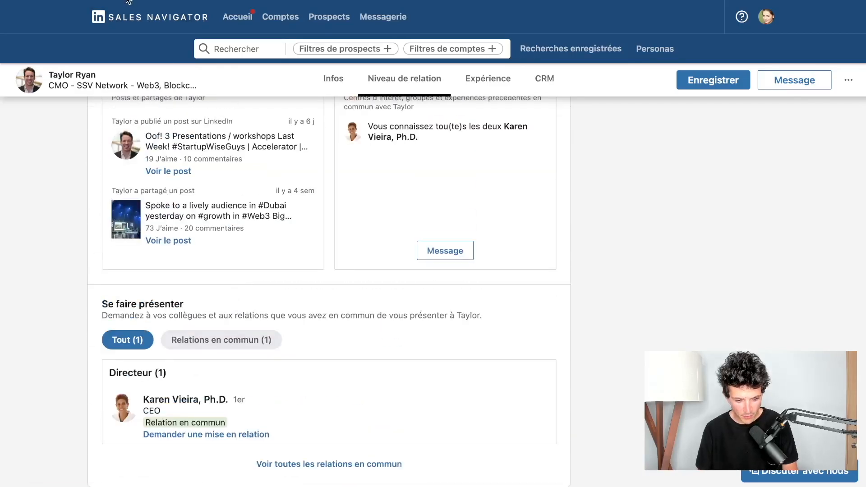
# Return from the profile to the prospect search page.
pyautogui.click(128, 1)
pyautogui.scroll(1, 303, 215)
pyautogui.click(305, 219)
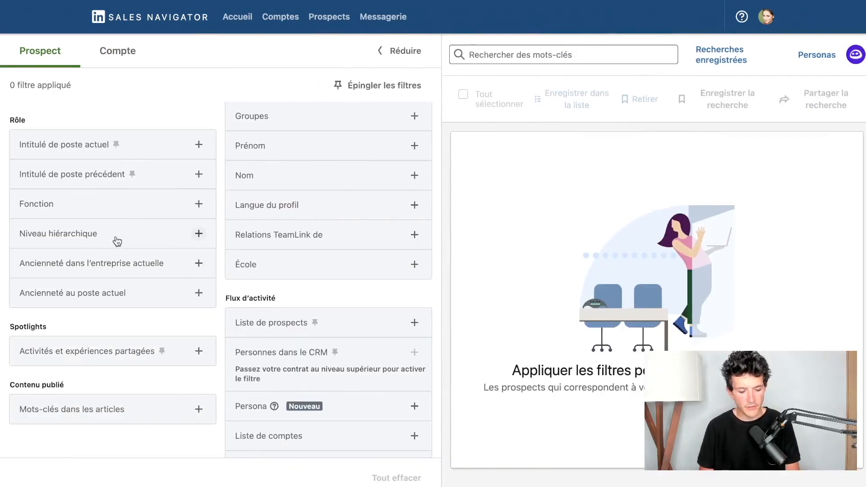
# Filter the prospects by the current job title "CEO".
pyautogui.click(118, 242)
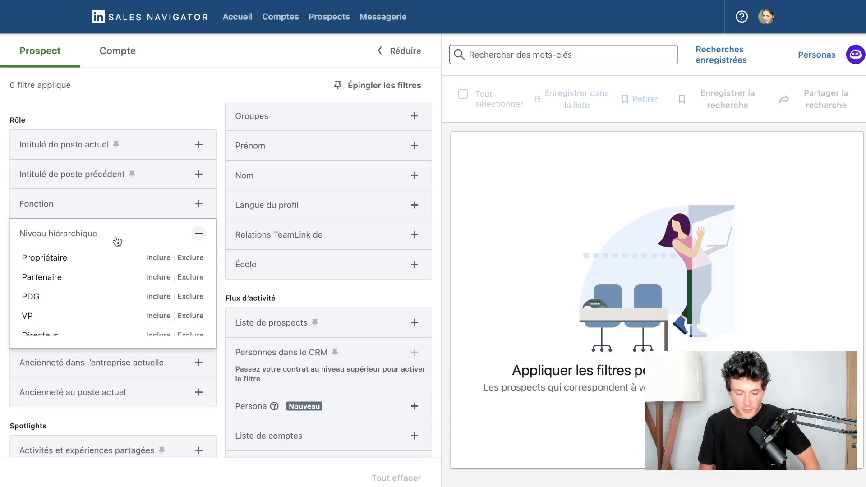
pyautogui.click(151, 150)
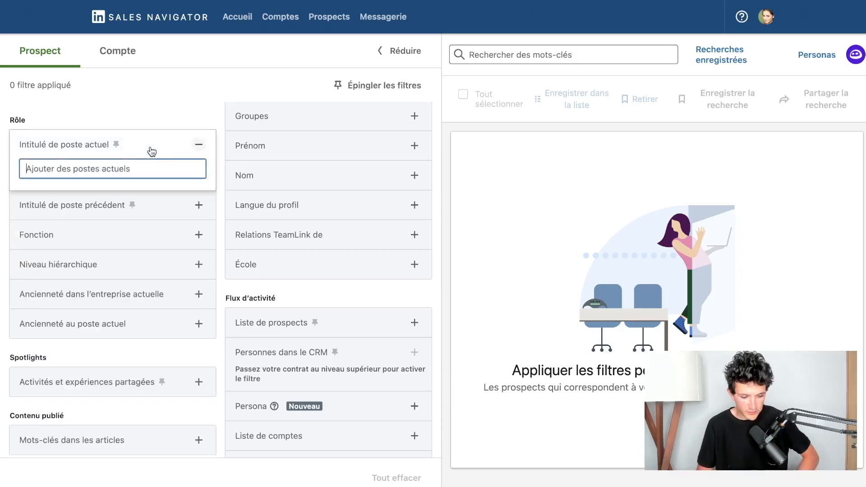
pyautogui.write('CEO')
pyautogui.press('Return')
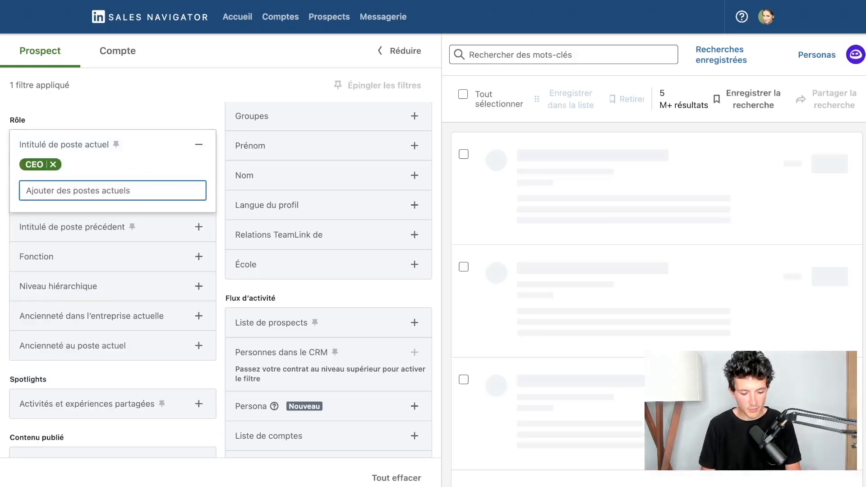
pyautogui.click(221, 236)
# Review the available seniority levels and include "Non payé" in the seniority filter.
pyautogui.scroll(-1, 75, 262)
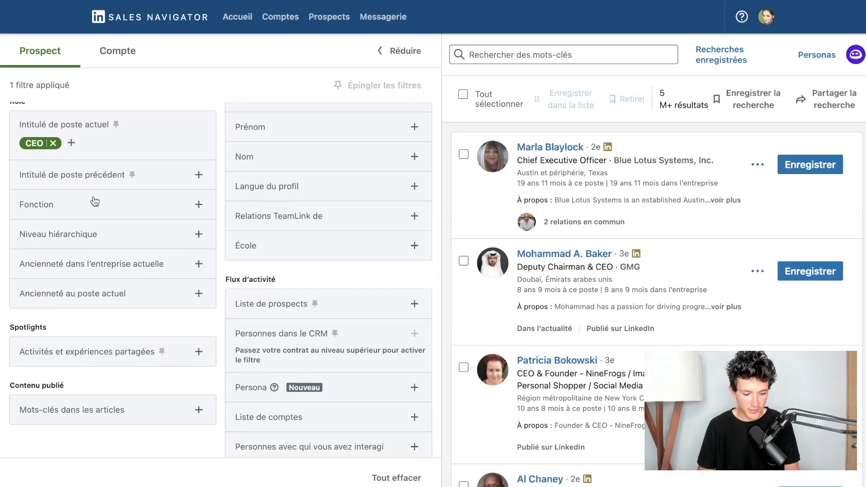
pyautogui.click(82, 234)
pyautogui.scroll(-1, 85, 294)
pyautogui.scroll(1, 92, 295)
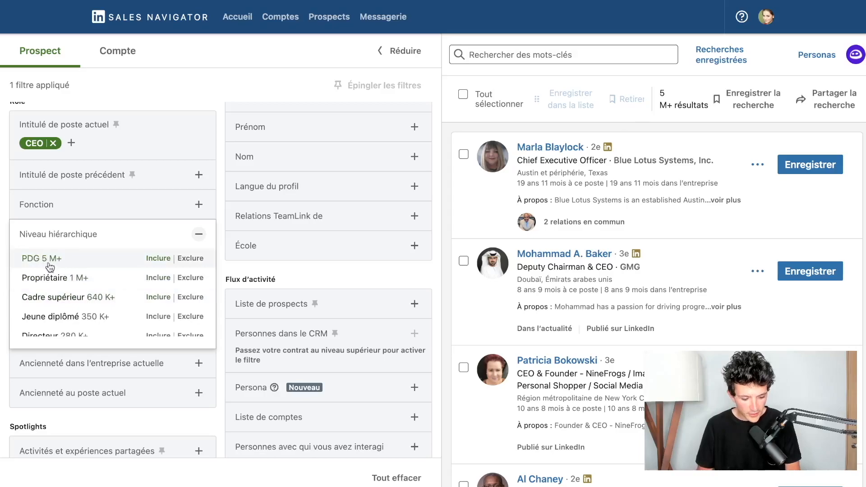
pyautogui.scroll(-2, 90, 280)
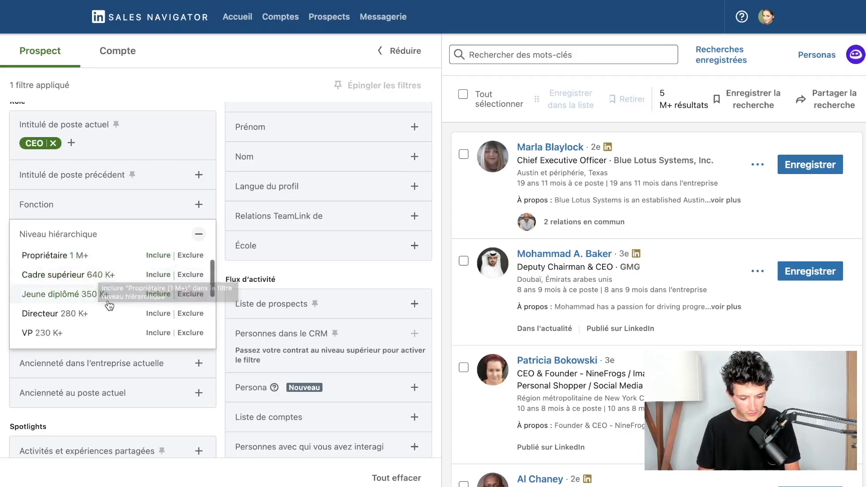
pyautogui.scroll(-3, 109, 305)
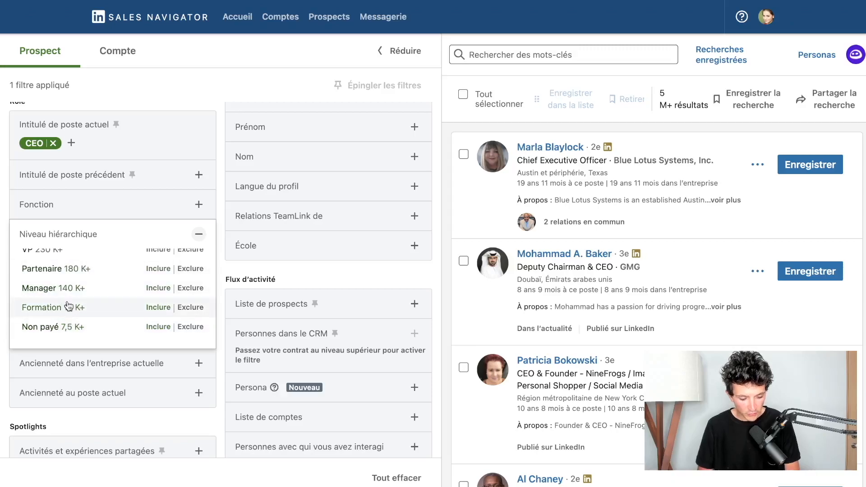
pyautogui.scroll(1, 93, 311)
pyautogui.scroll(-1, 94, 311)
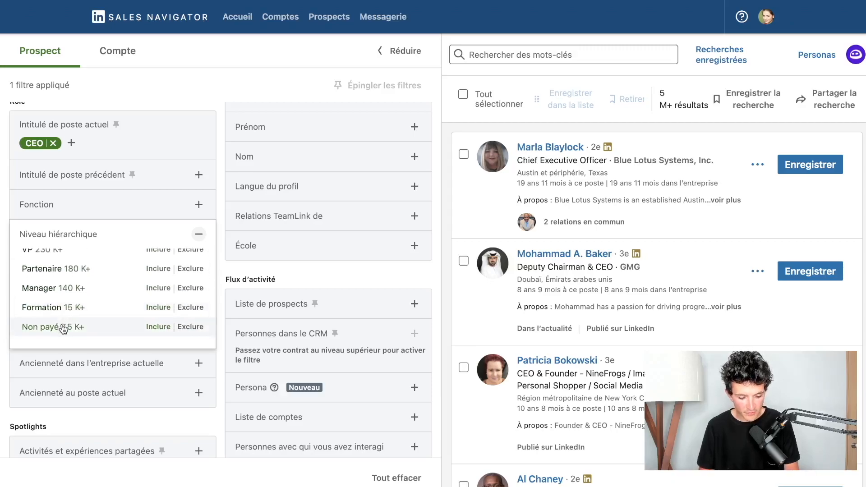
pyautogui.click(78, 331)
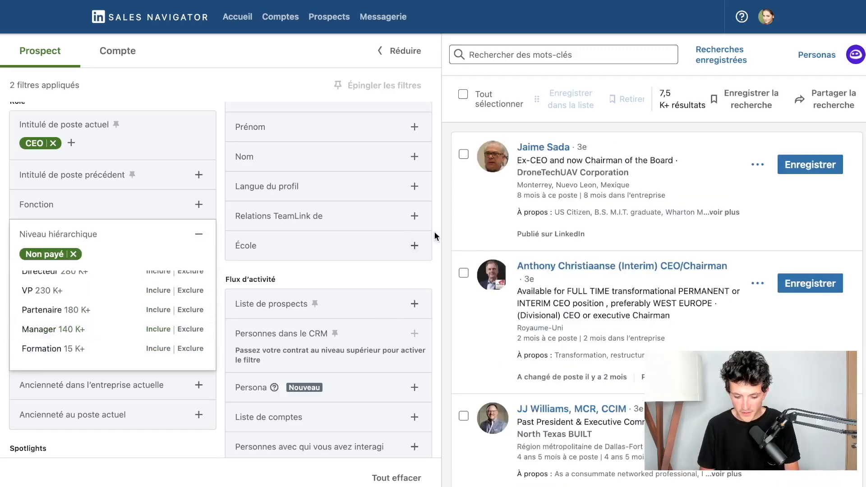
# Switch the "Non payé" seniority filter to an exclusion, then clear it to compare the results count.
pyautogui.click(445, 231)
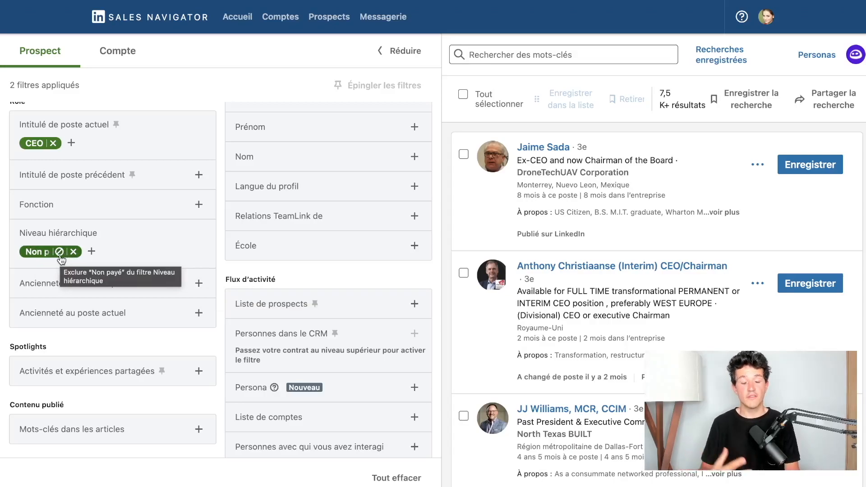
pyautogui.click(59, 252)
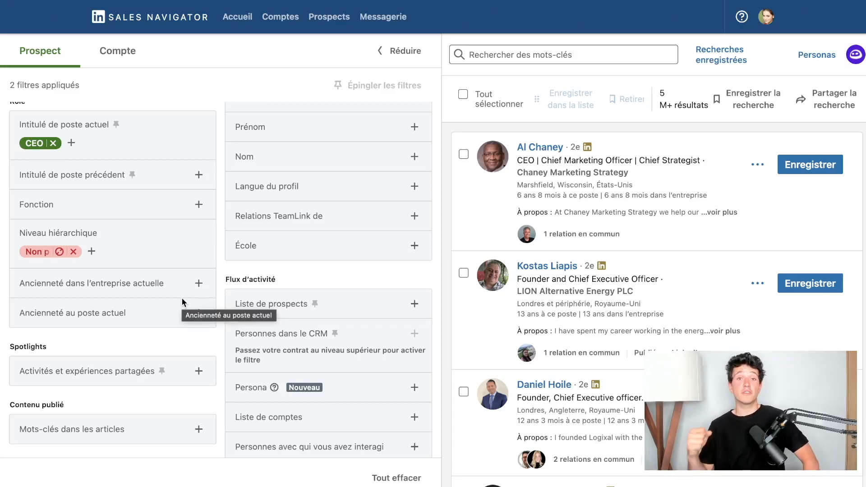
pyautogui.click(73, 252)
pyautogui.moveTo(660, 91); pyautogui.dragTo(711, 104)
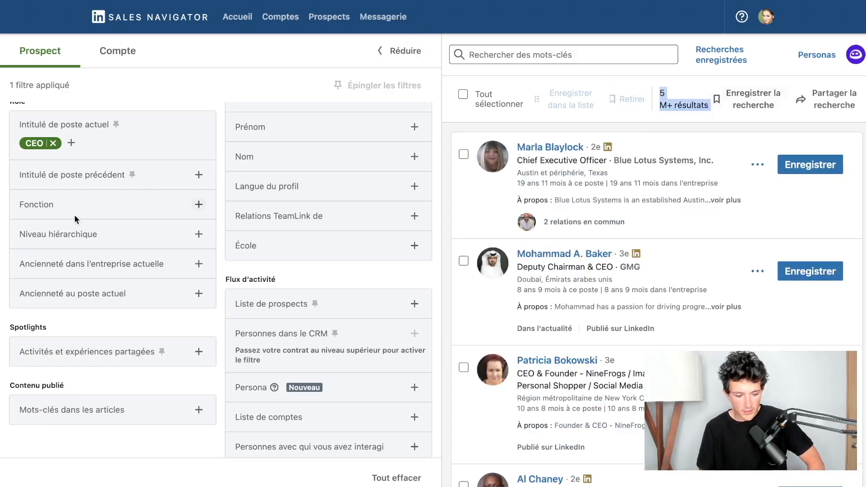
# Exclude the seniority levels "Non payé", "Formation", "Manager", "Expérimenté" and "Premier emploi" from the CEO search.
pyautogui.click(99, 240)
pyautogui.scroll(-1, 83, 282)
pyautogui.scroll(1, 83, 285)
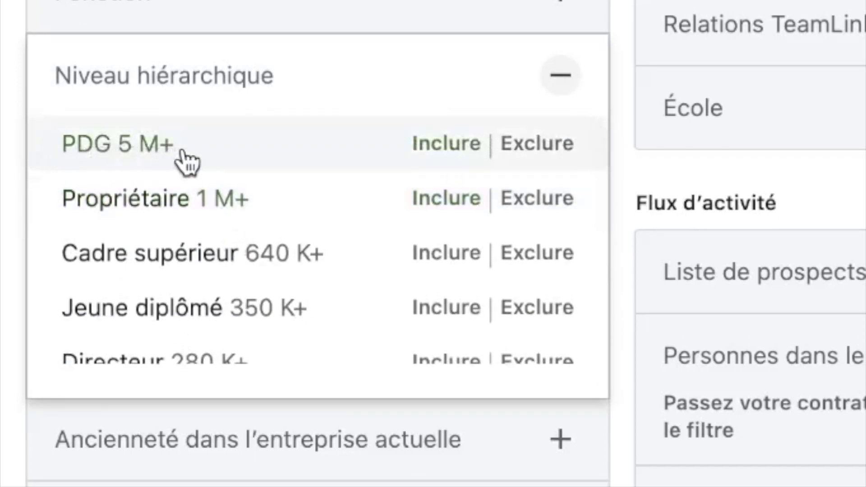
pyautogui.scroll(-5, 299, 270)
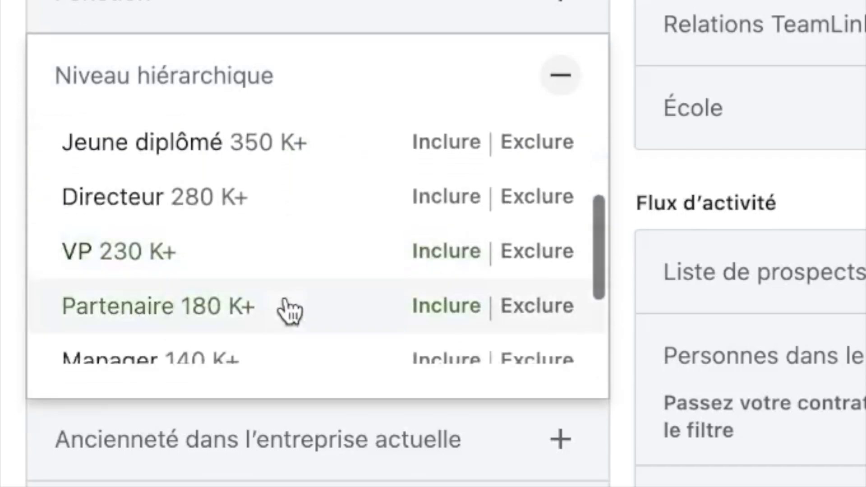
pyautogui.scroll(5, 303, 261)
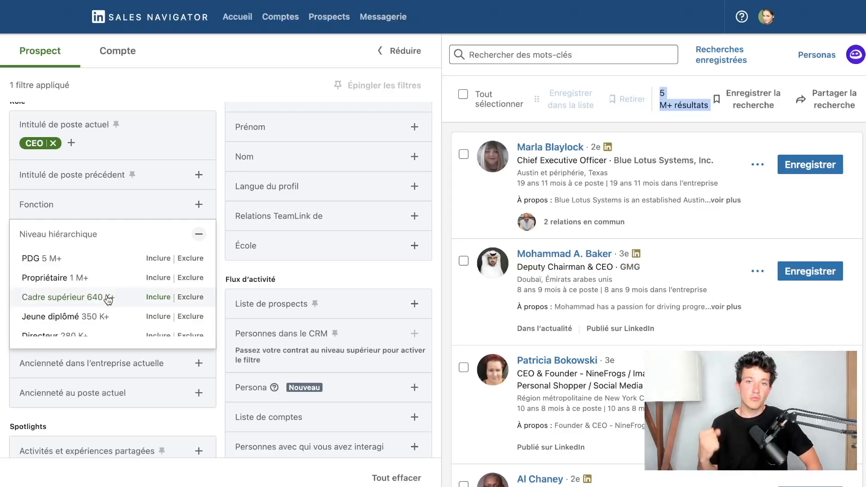
pyautogui.scroll(-5, 109, 299)
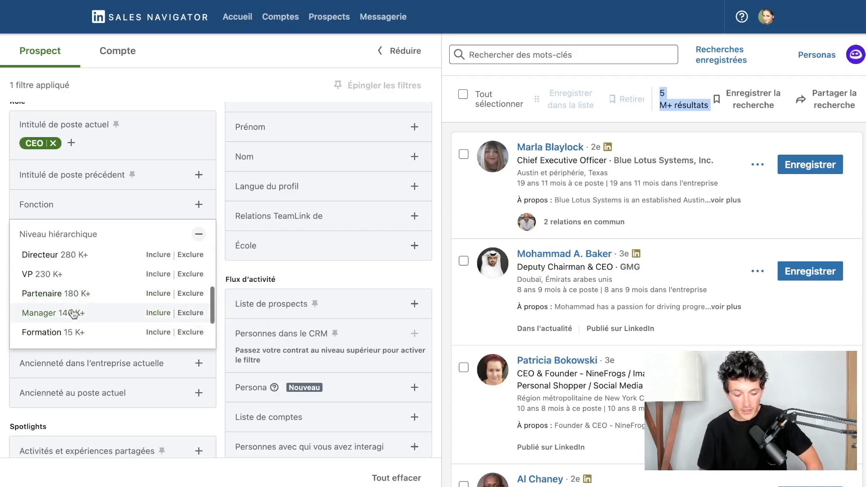
pyautogui.click(189, 327)
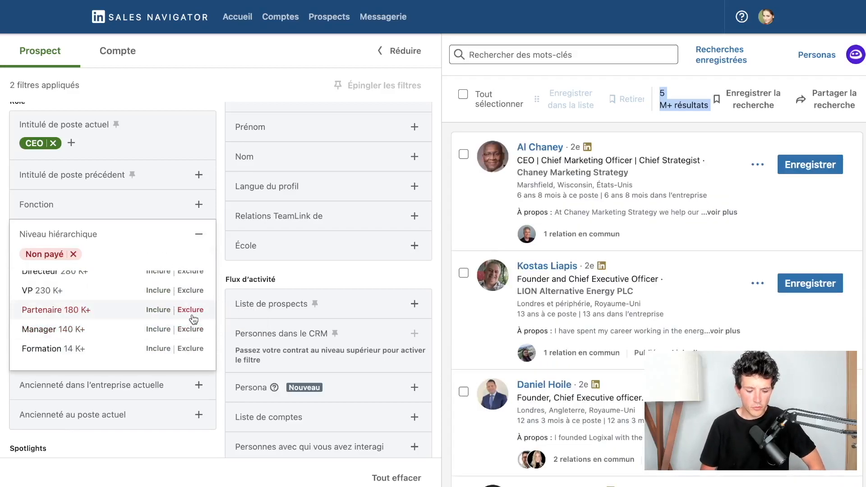
pyautogui.click(189, 349)
pyautogui.click(196, 349)
pyautogui.click(193, 365)
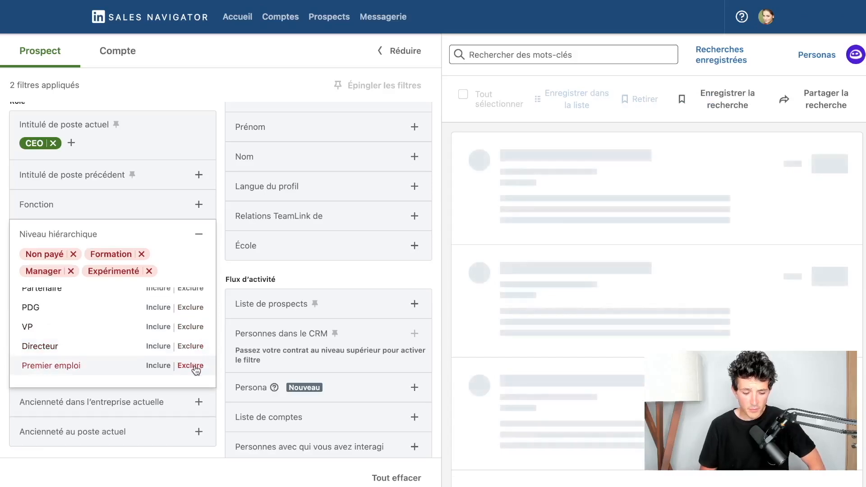
pyautogui.click(193, 367)
pyautogui.click(220, 251)
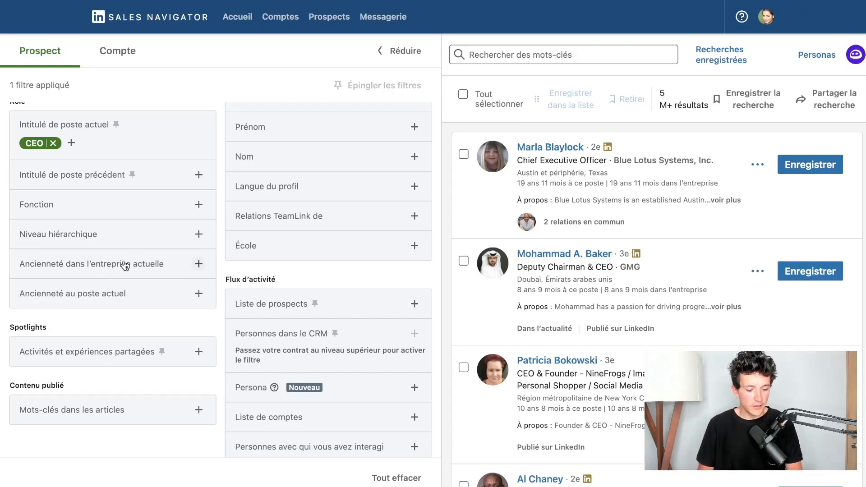
# Review the available ranges for the time spent at the current company.
pyautogui.click(136, 268)
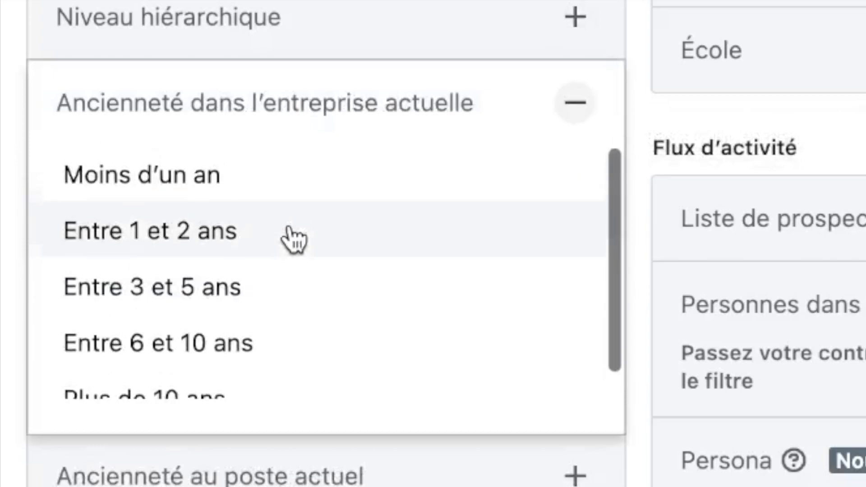
pyautogui.scroll(-1, 235, 286)
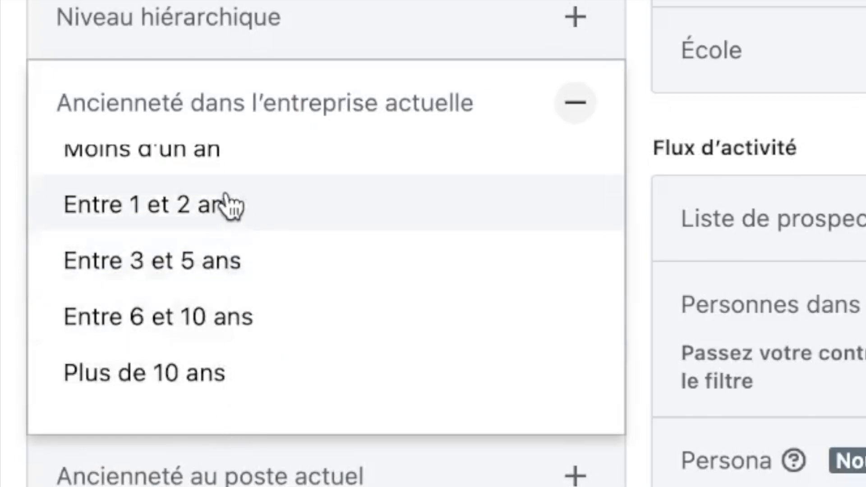
pyautogui.scroll(1, 232, 205)
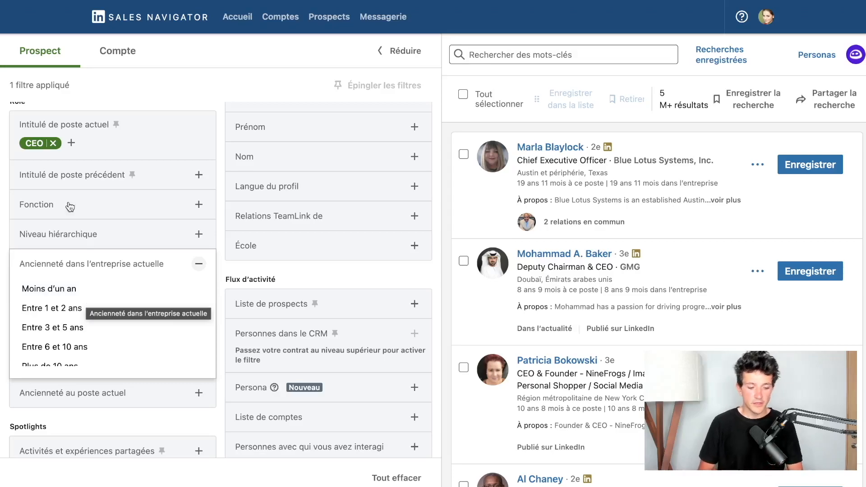
# Replace the current job title filter "CEO" with "Directeur Commercial".
pyautogui.click(53, 143)
pyautogui.click(87, 133)
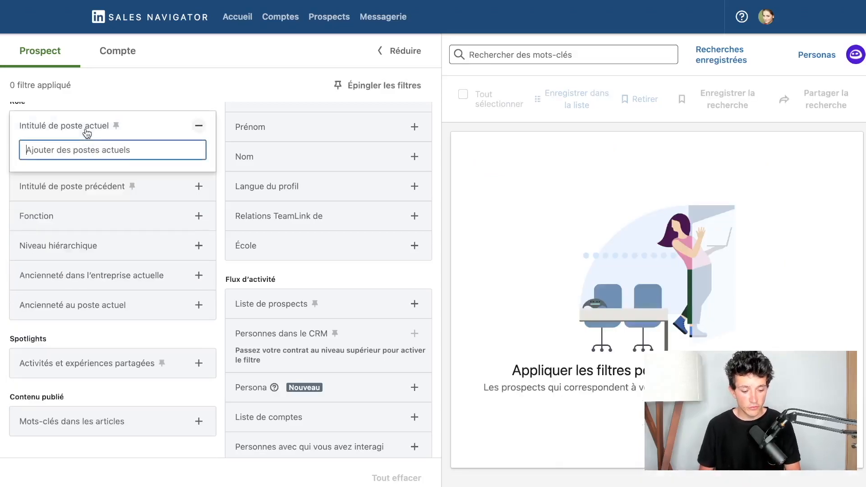
pyautogui.write('dIREC')
pyautogui.press('BackSpace')
pyautogui.press('BackSpace')
pyautogui.press('BackSpace')
pyautogui.press('BackSpace')
pyautogui.press('BackSpace')
pyautogui.write('D')
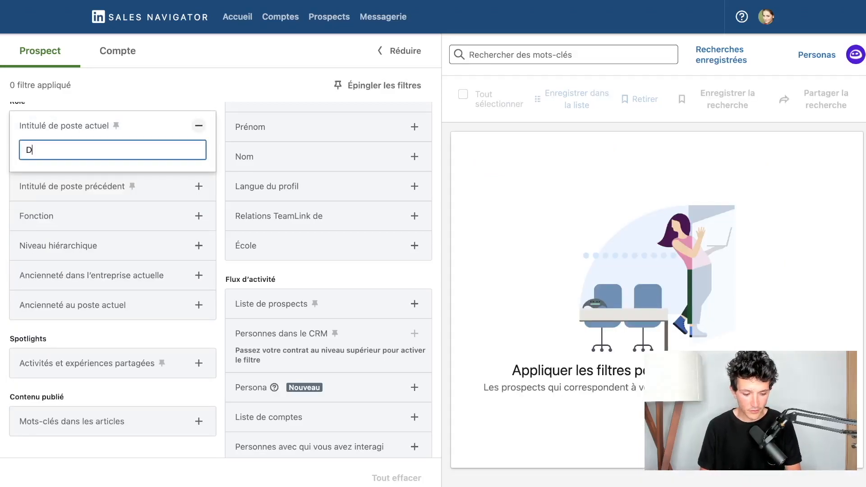
pyautogui.write('irecte')
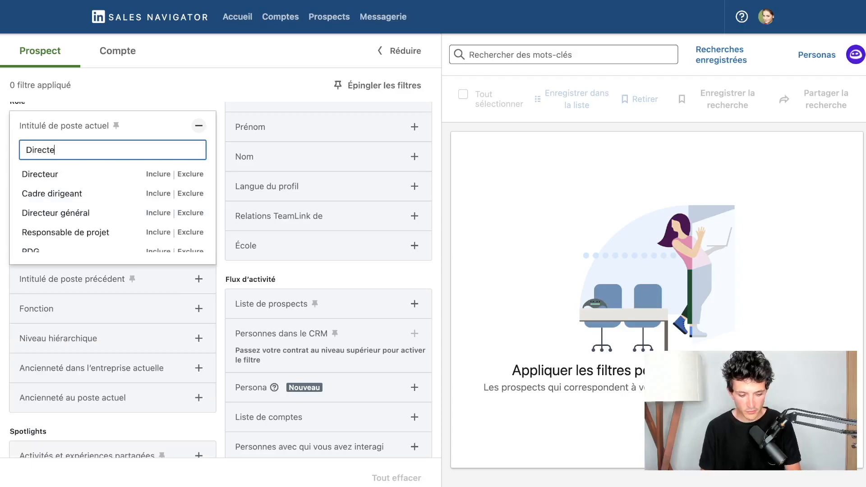
pyautogui.write('ur Commercial')
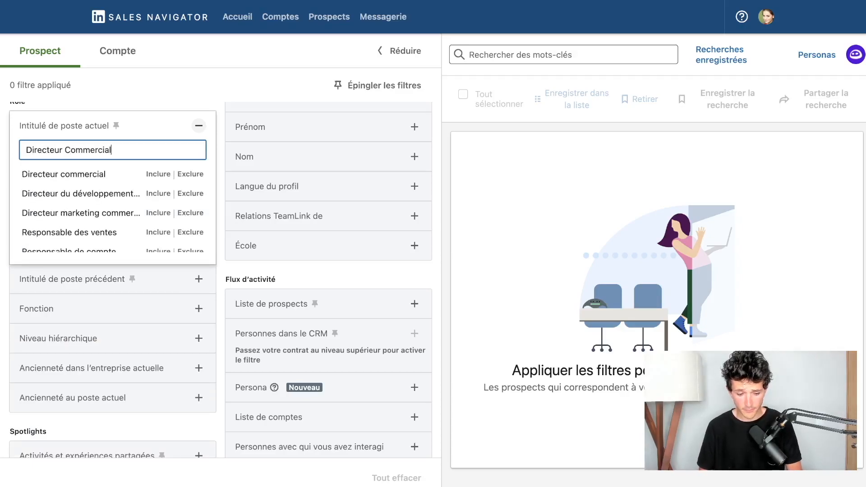
pyautogui.press('Return')
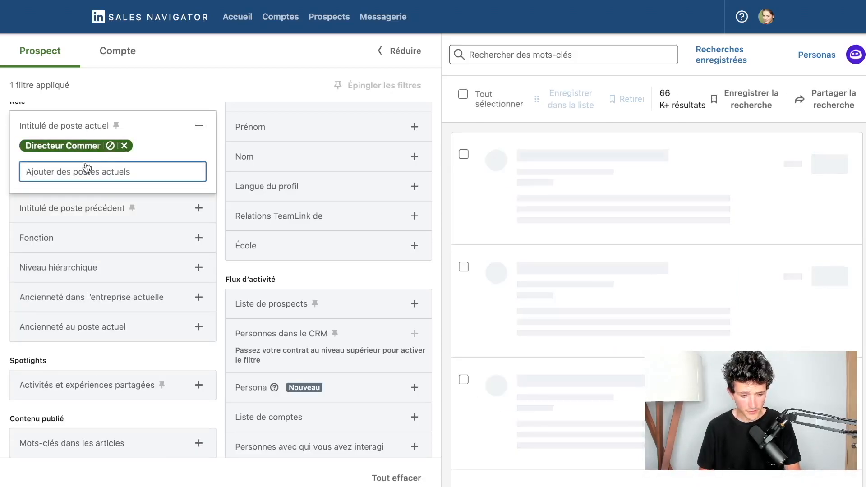
# Filter the sales directors by time at the current company of "Moins d'un an".
pyautogui.scroll(-1, 99, 268)
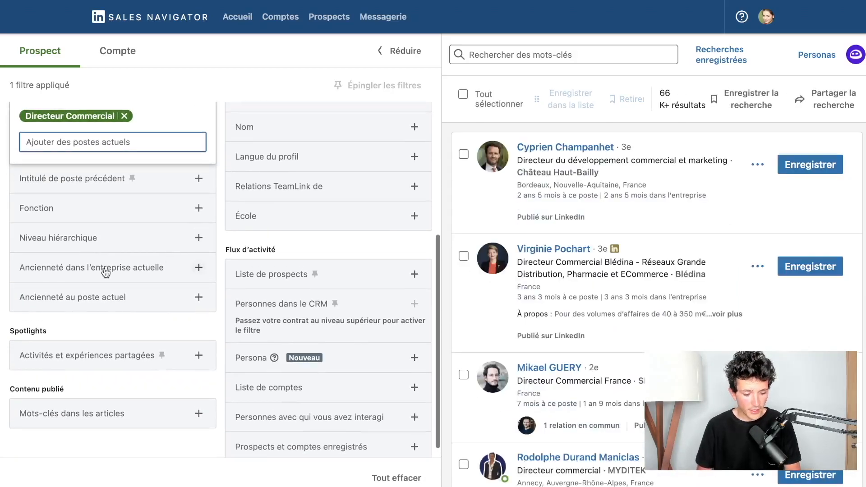
pyautogui.click(119, 270)
pyautogui.click(98, 260)
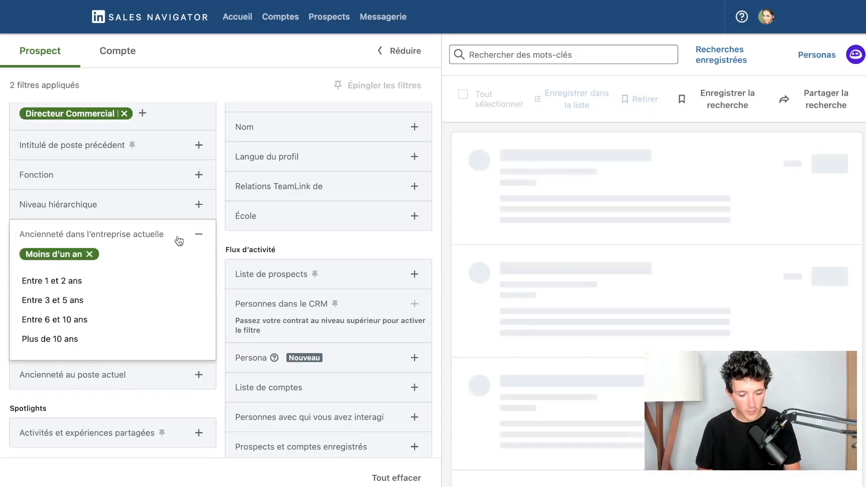
pyautogui.click(220, 232)
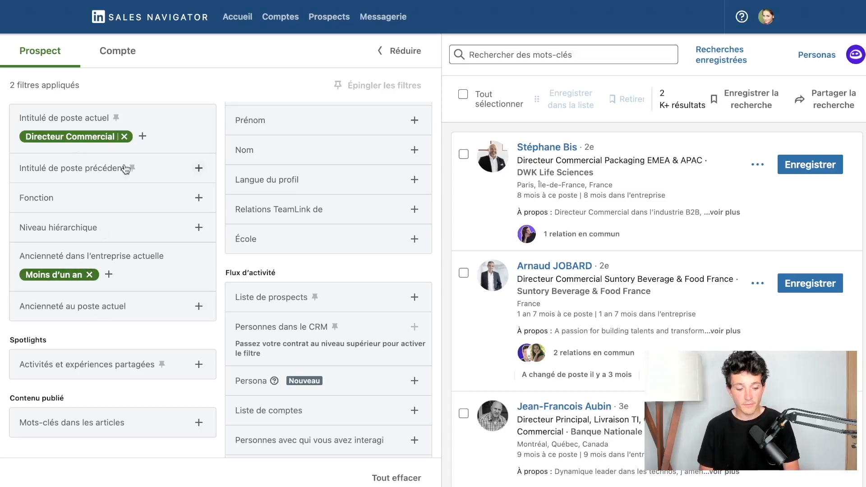
# Clear the "Directeur Commercial" and "Moins d'un an" filters and filter the prospects by the current job title "Founder".
pyautogui.click(123, 137)
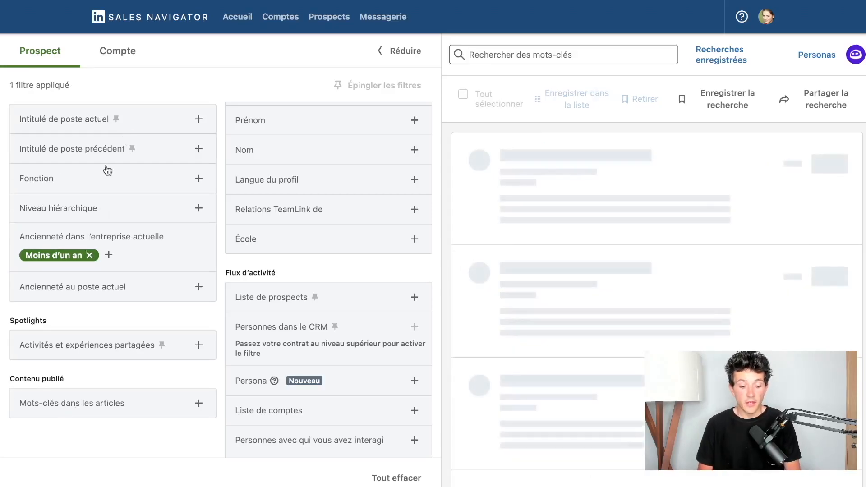
pyautogui.click(89, 254)
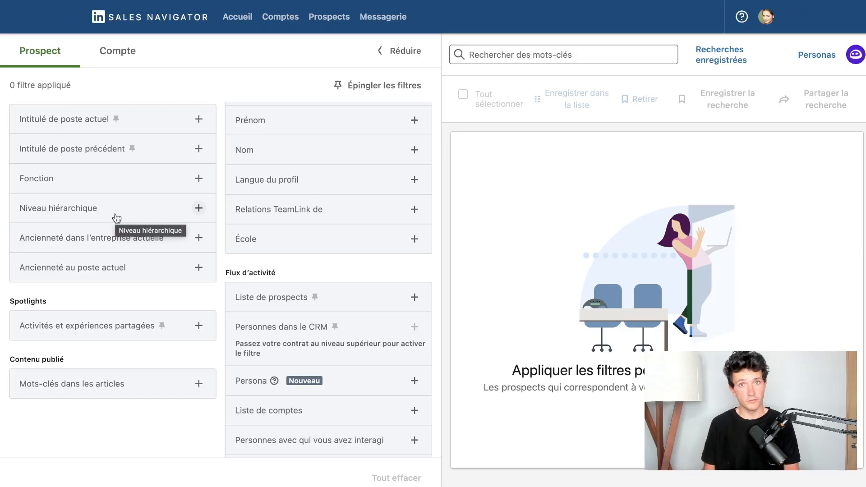
pyautogui.scroll(1, 90, 179)
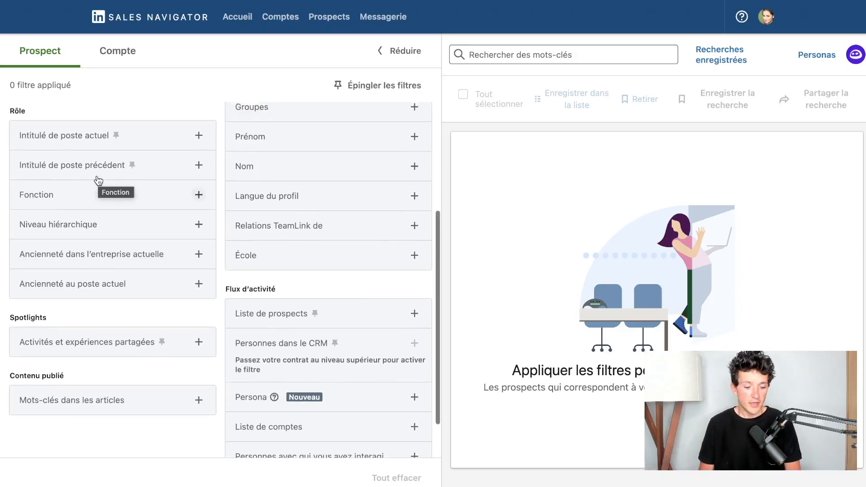
pyautogui.click(76, 143)
pyautogui.write('F')
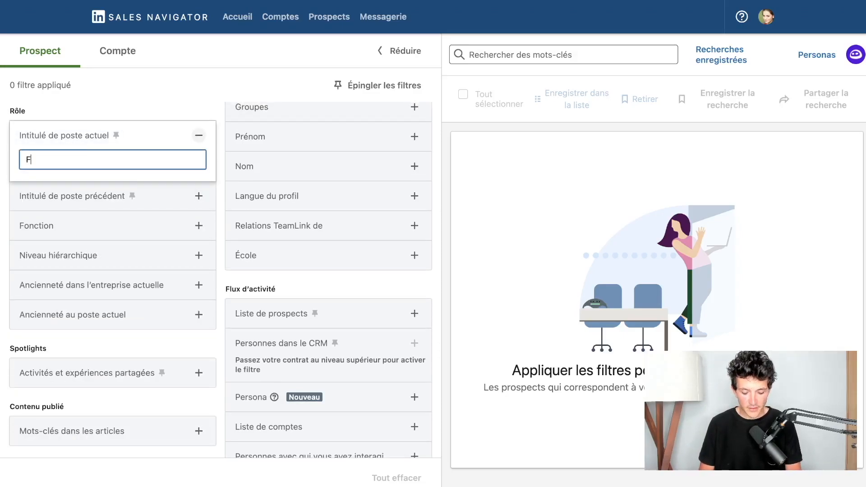
pyautogui.write('ounder')
pyautogui.press('Return')
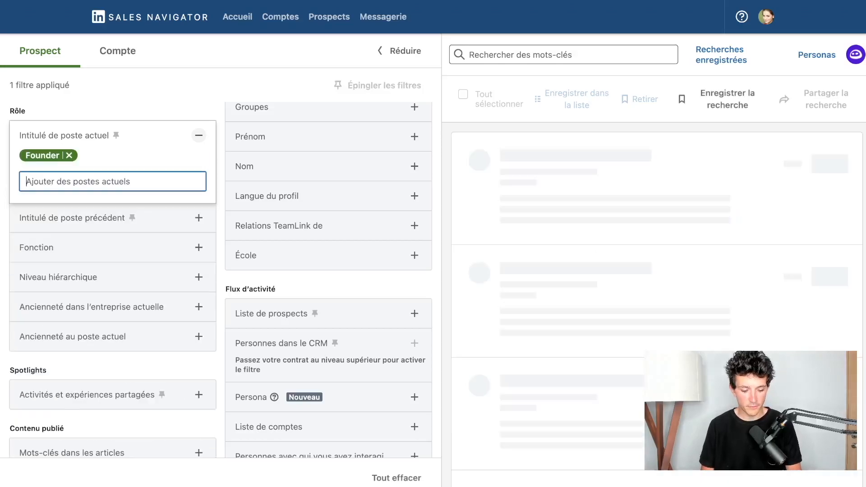
# Limit the founders to "Entre 3 et 5 ans" at their current company, without the "Entre 1 et 2 ans" range.
pyautogui.click(106, 304)
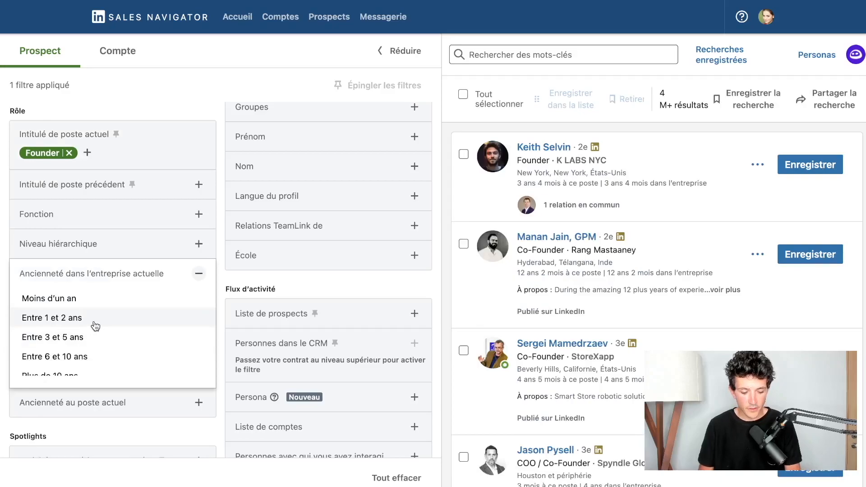
pyautogui.click(90, 326)
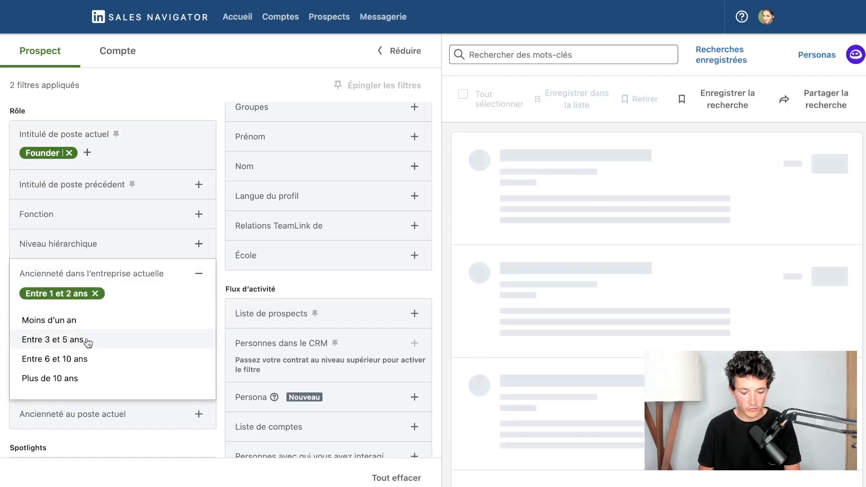
pyautogui.click(88, 341)
pyautogui.click(95, 294)
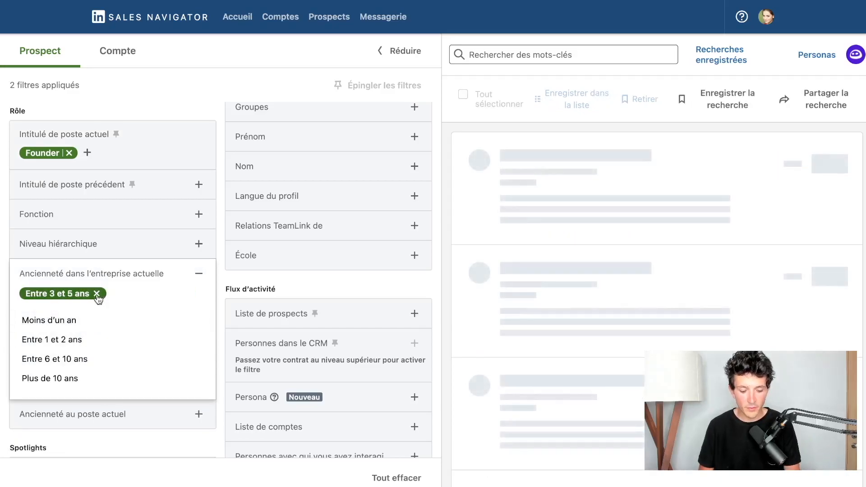
pyautogui.click(220, 286)
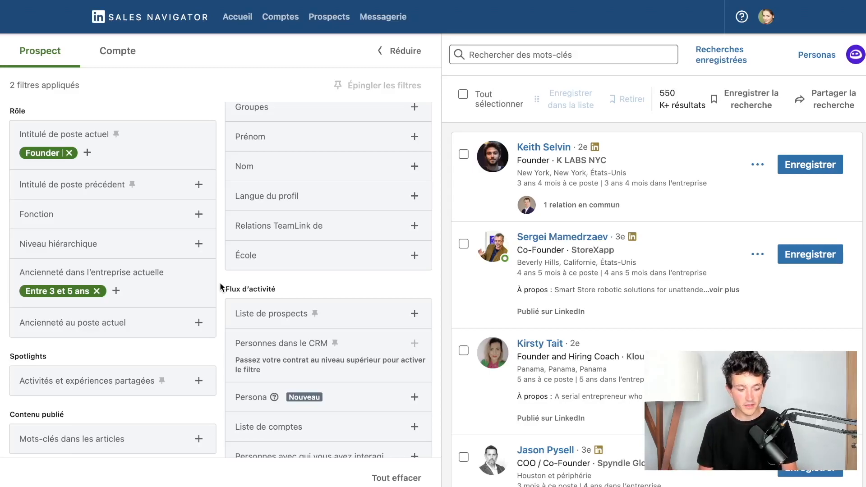
# Try "Moins d'un an" instead of "Entre 3 et 5 ans" as time at the current company, then clear that filter.
pyautogui.click(96, 291)
pyautogui.click(74, 283)
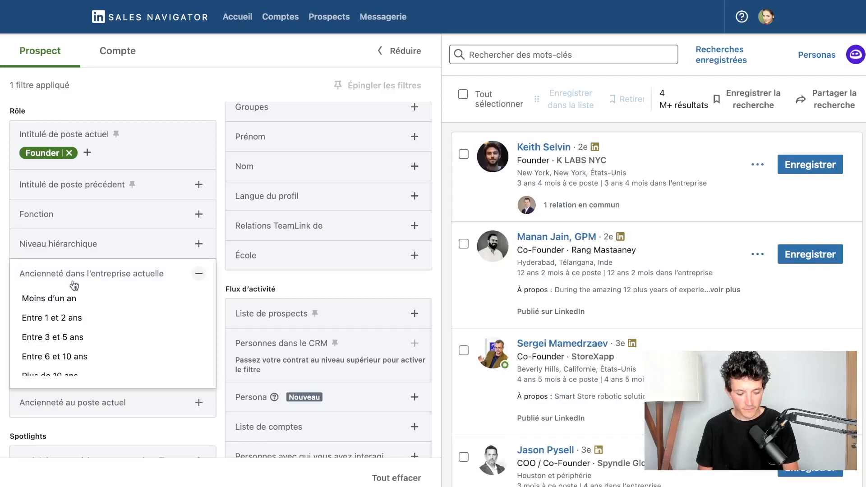
pyautogui.click(64, 299)
pyautogui.click(221, 255)
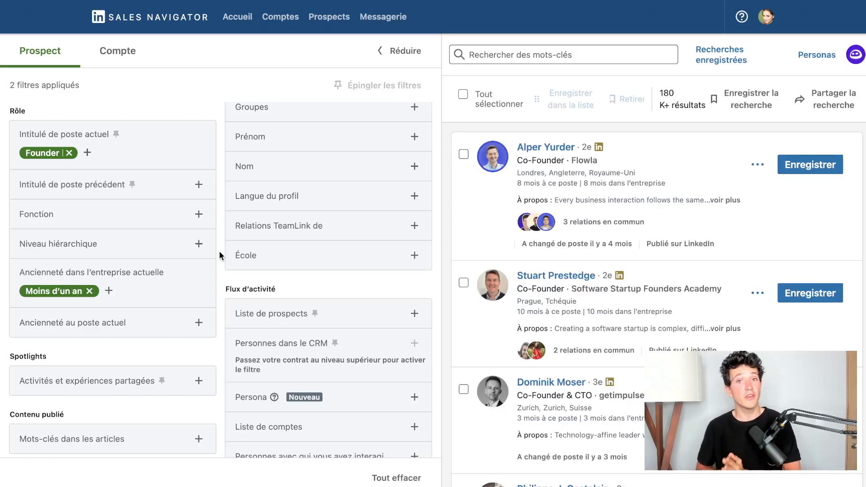
pyautogui.click(89, 291)
# Review the options for time in the current position and for shared activities and experiences.
pyautogui.click(94, 305)
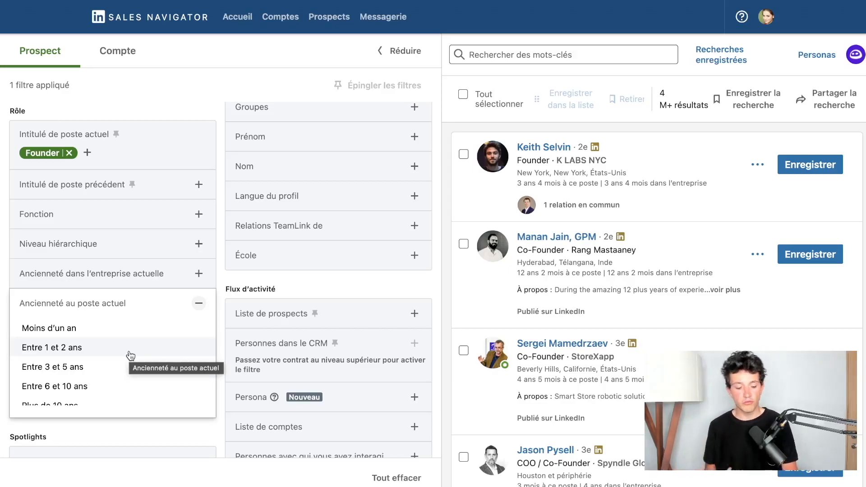
pyautogui.click(63, 303)
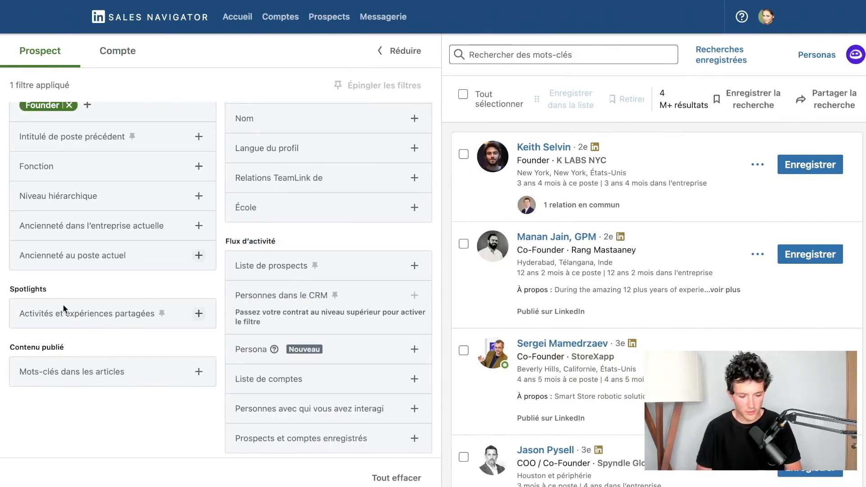
pyautogui.click(113, 322)
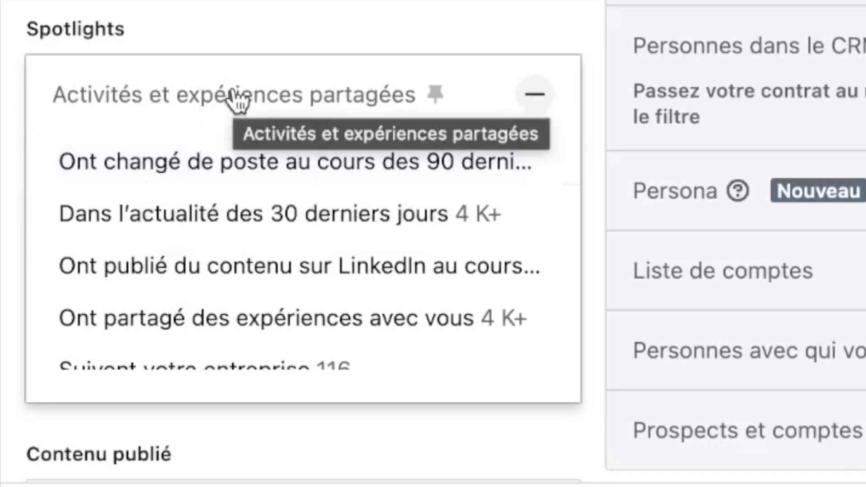
# Limit the founders to those who changed jobs in the last 90 days and check the first prospect's job-change details.
pyautogui.click(375, 176)
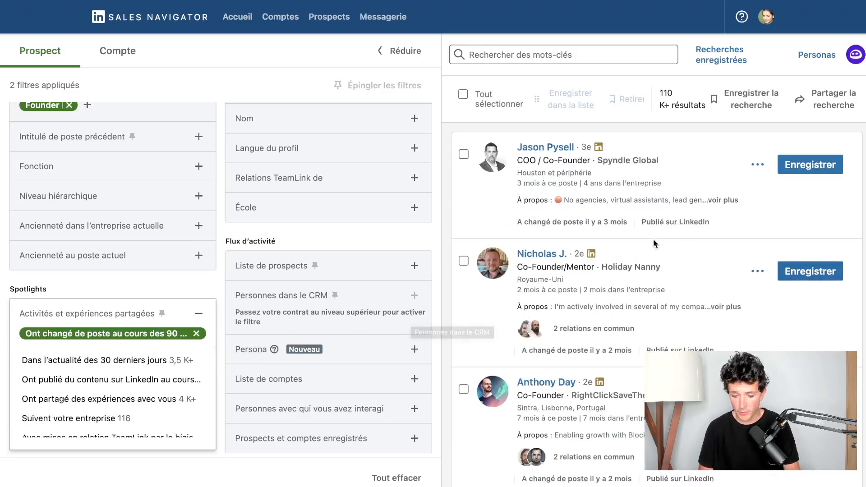
pyautogui.click(586, 223)
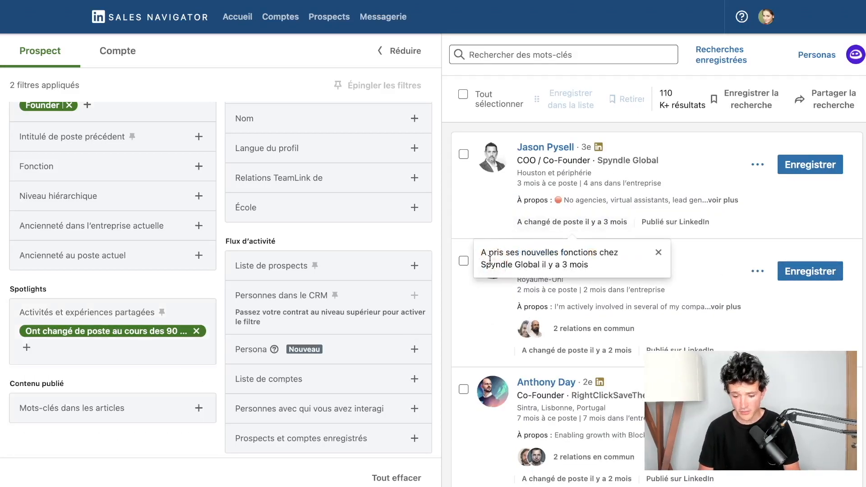
pyautogui.moveTo(480, 258); pyautogui.dragTo(598, 270)
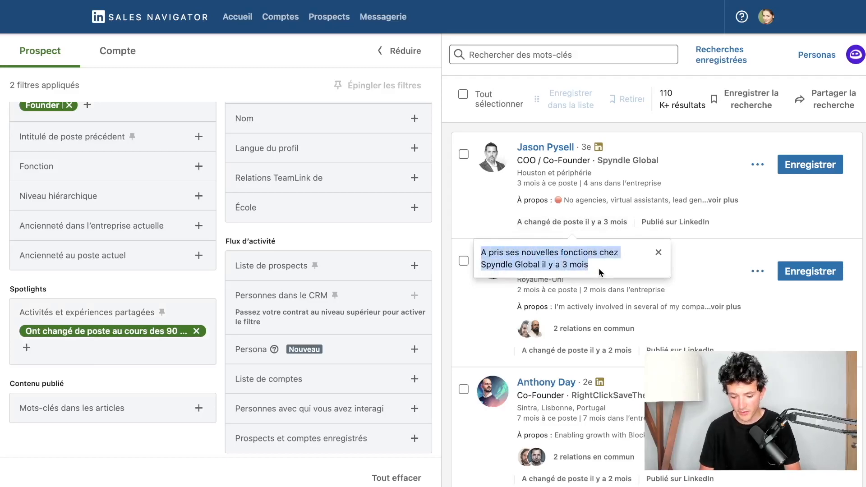
pyautogui.click(658, 253)
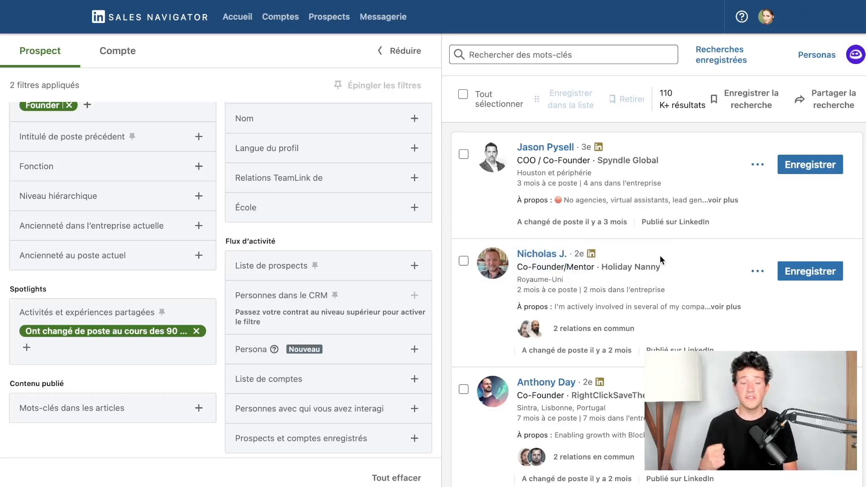
# Replace the job-change spotlight with "Dans l'actualité des 30 derniers jours" and look through the first prospect's recent posts.
pyautogui.click(196, 331)
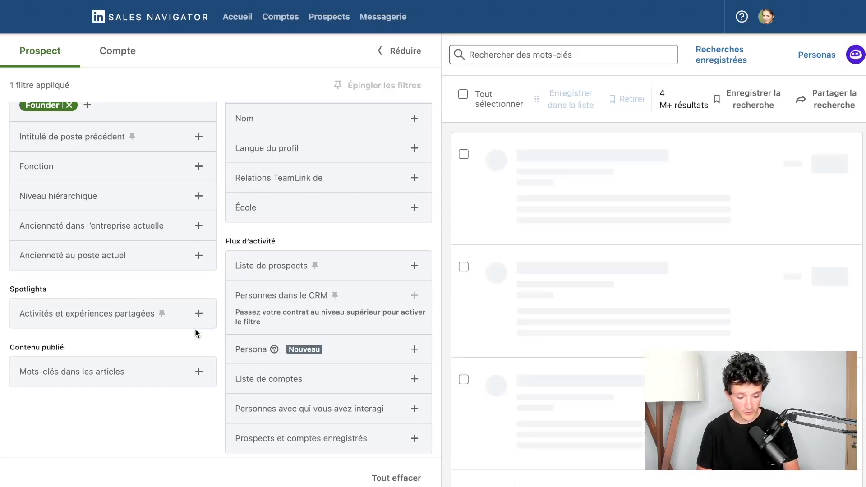
pyautogui.click(126, 318)
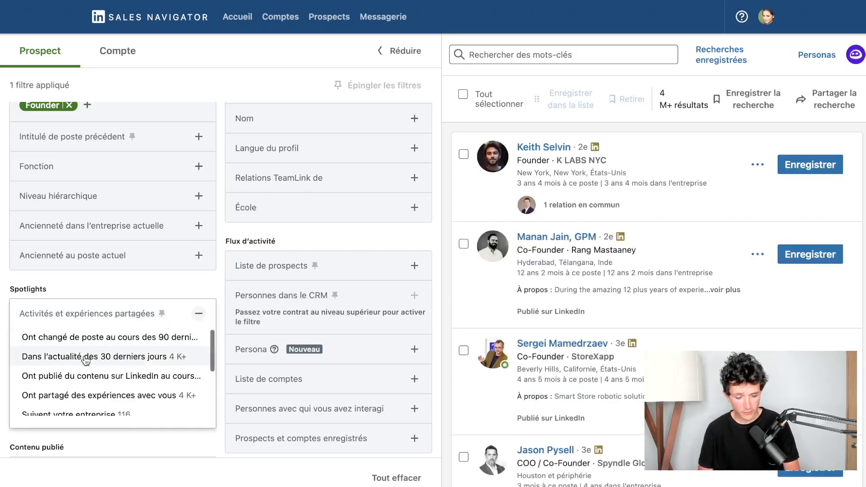
pyautogui.click(93, 358)
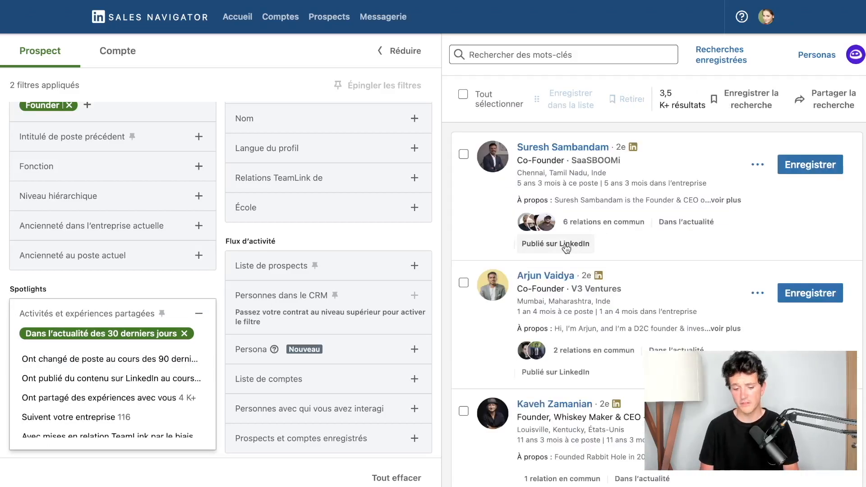
pyautogui.click(545, 247)
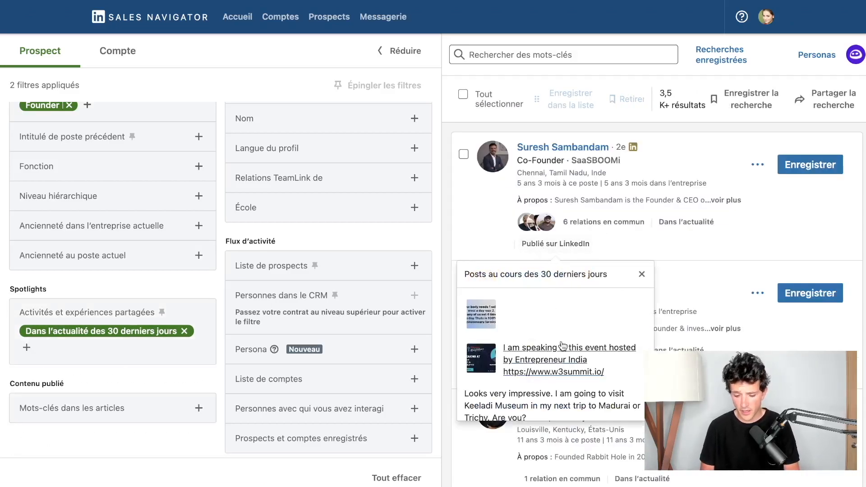
pyautogui.scroll(-2, 559, 345)
pyautogui.scroll(-6, 561, 345)
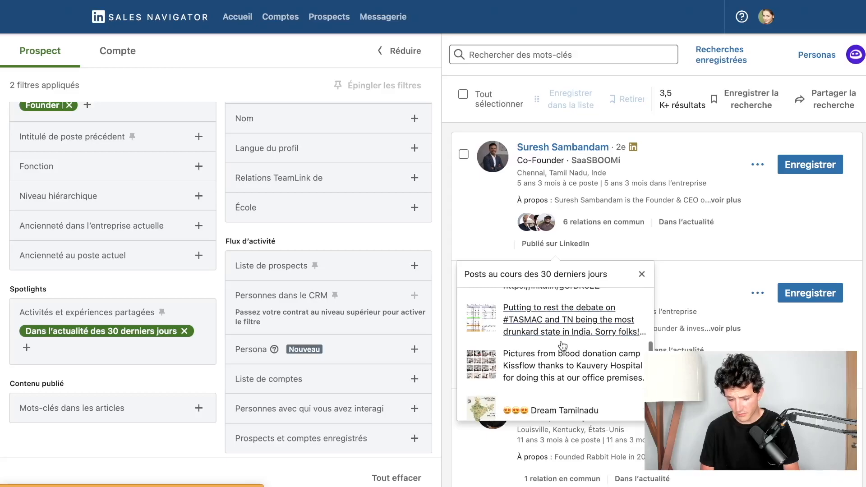
pyautogui.click(641, 274)
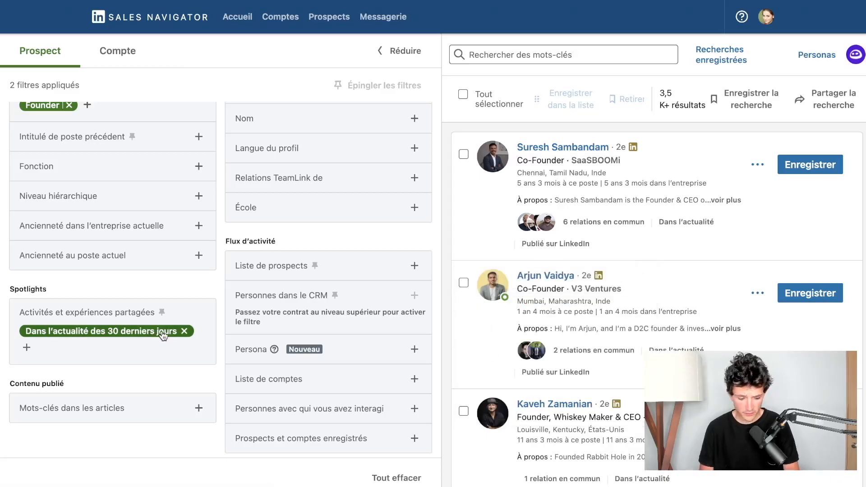
# Replace the "Dans l'actualité des 30 derniers jours" spotlight with the one for people who viewed your profile in the last 90 days.
pyautogui.click(184, 331)
pyautogui.click(128, 315)
pyautogui.scroll(-1, 97, 359)
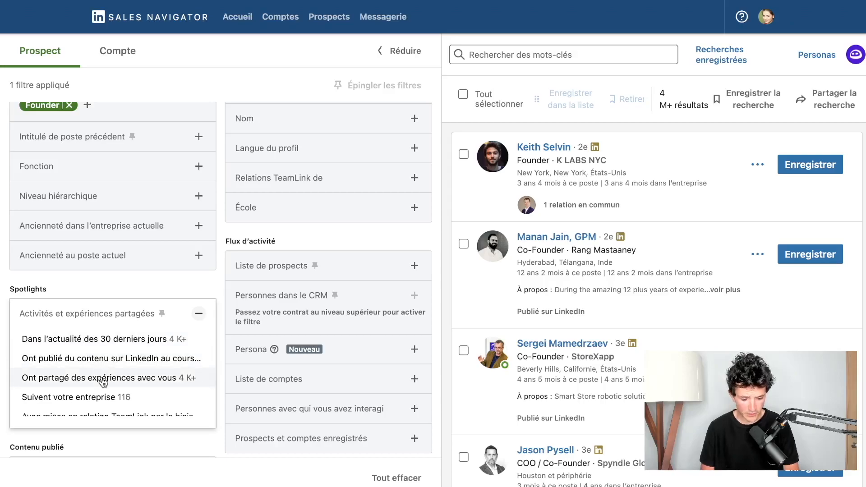
pyautogui.scroll(-1, 110, 370)
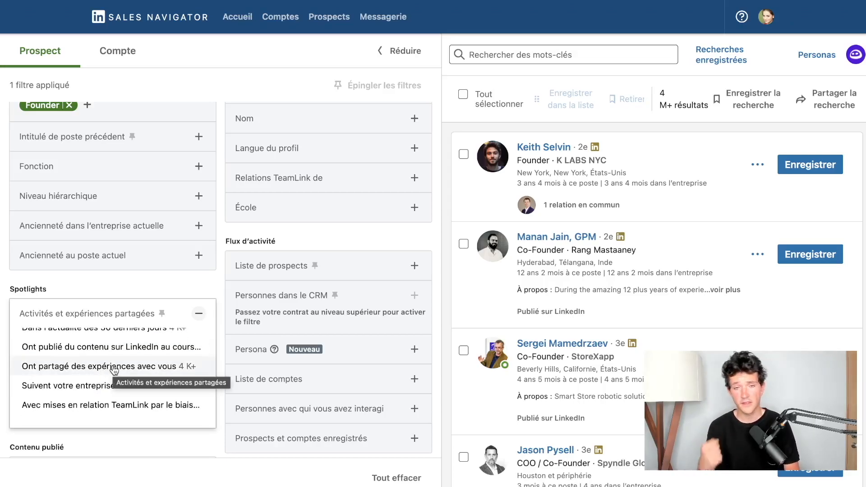
pyautogui.scroll(-2, 116, 374)
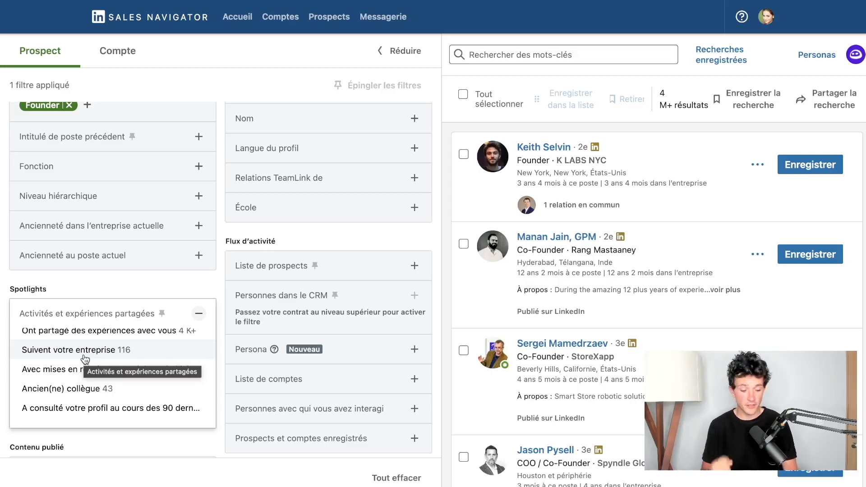
pyautogui.scroll(-2, 99, 379)
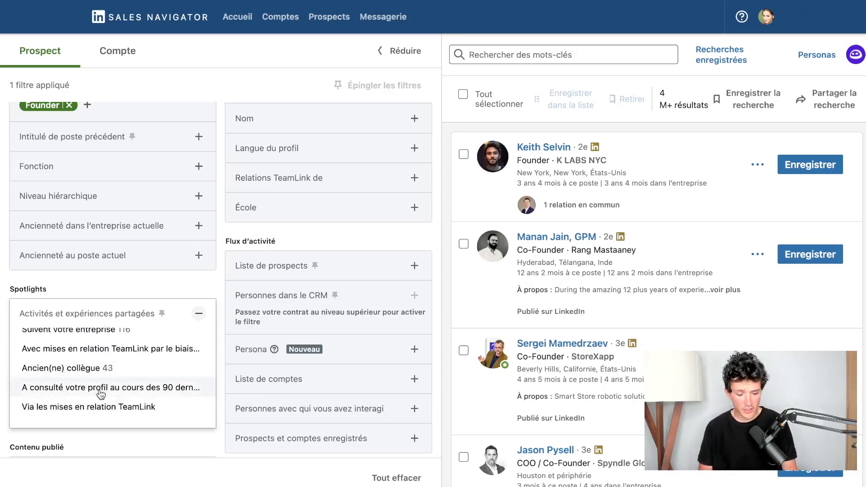
pyautogui.click(102, 392)
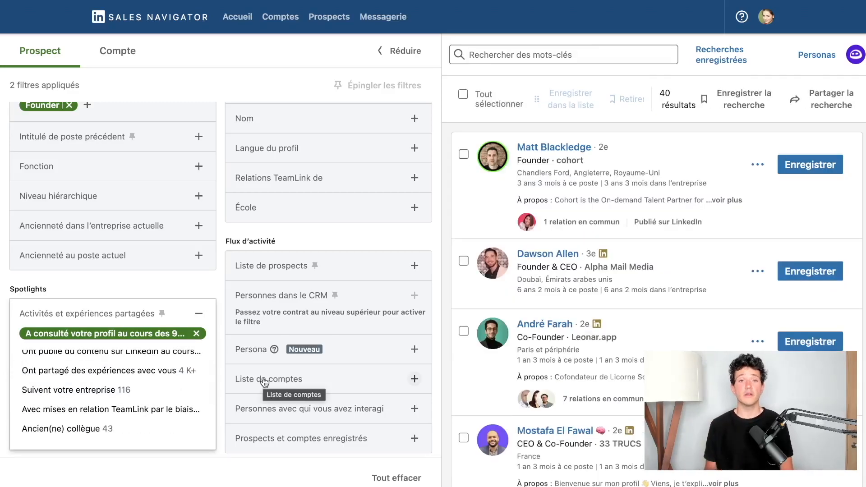
# Restrict the profile visitors to "Relations de 2e niveau" and "Relations de 3e niveau et plus".
pyautogui.scroll(5, 269, 287)
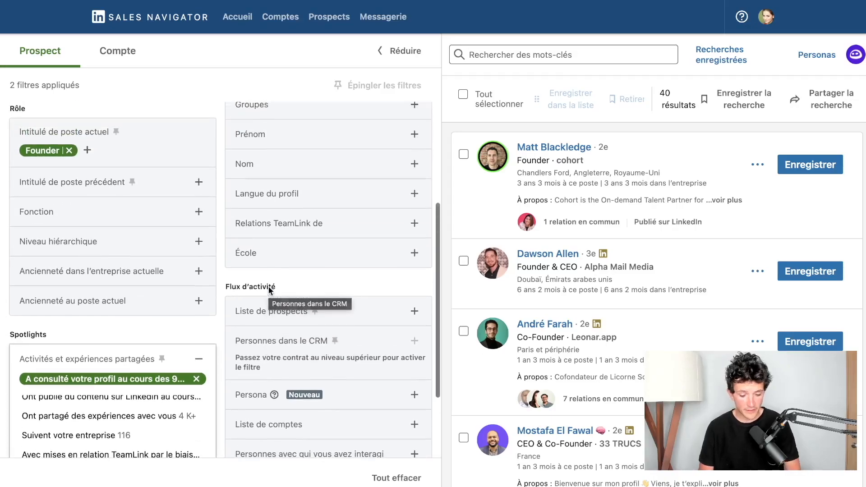
pyautogui.click(330, 141)
pyautogui.click(295, 182)
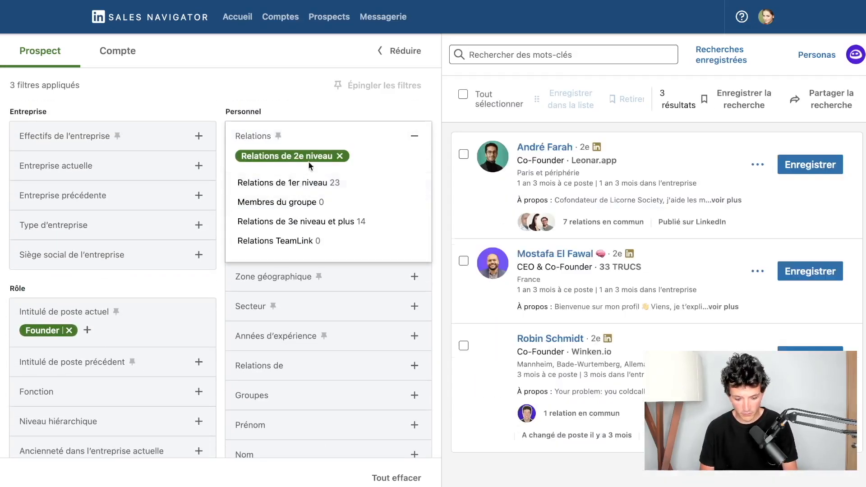
pyautogui.click(276, 221)
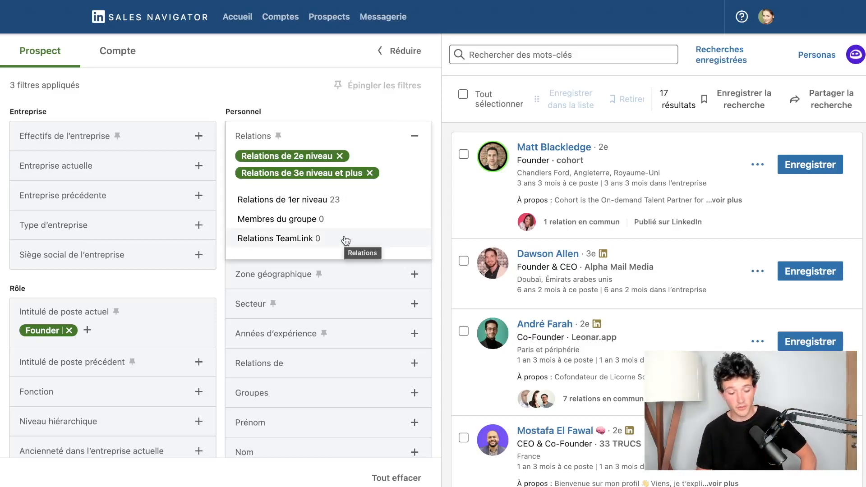
# Remove the profile-visitor spotlight and look over the shared activities and experiences options again.
pyautogui.scroll(-7, 290, 314)
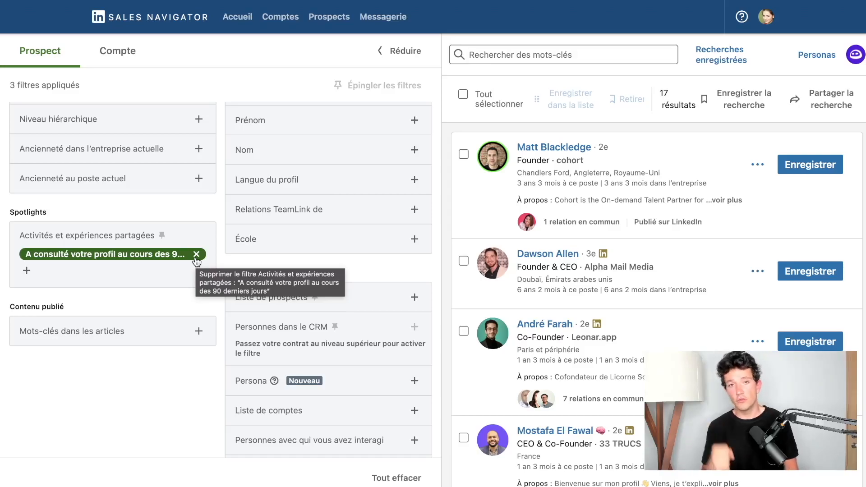
pyautogui.click(196, 256)
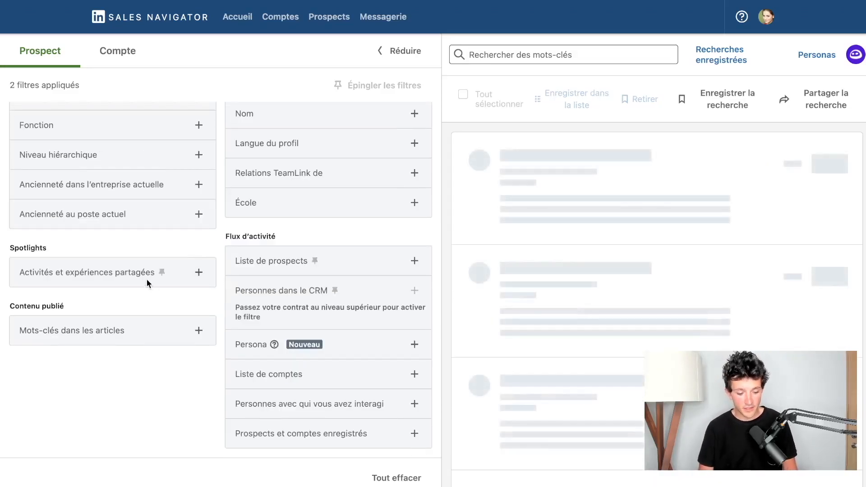
pyautogui.click(146, 276)
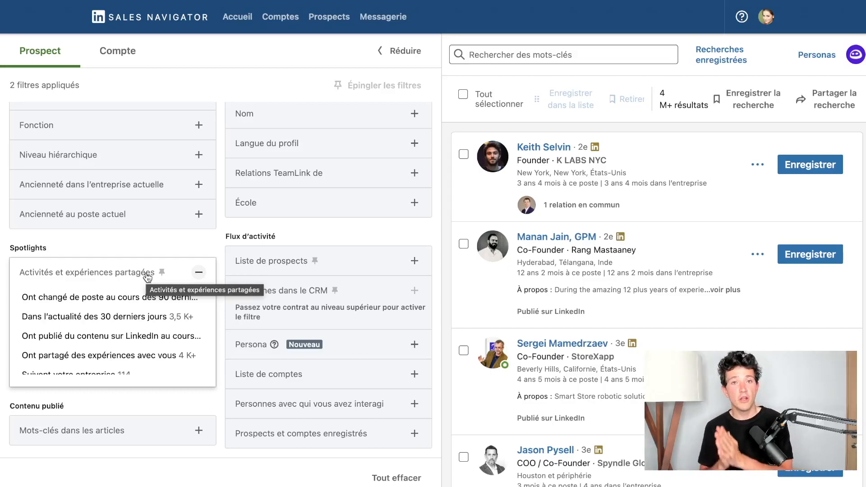
pyautogui.click(148, 276)
# Filter the prospects by the keyword "sales" in their published articles.
pyautogui.click(71, 375)
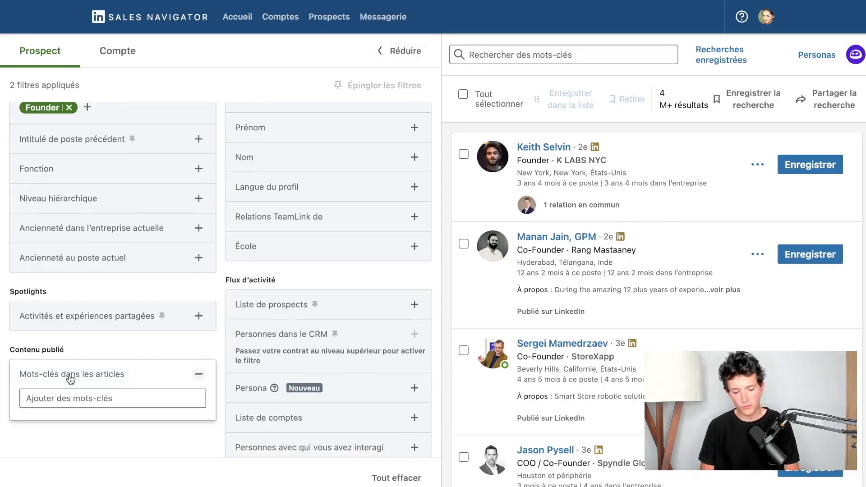
pyautogui.click(34, 398)
pyautogui.write('sales')
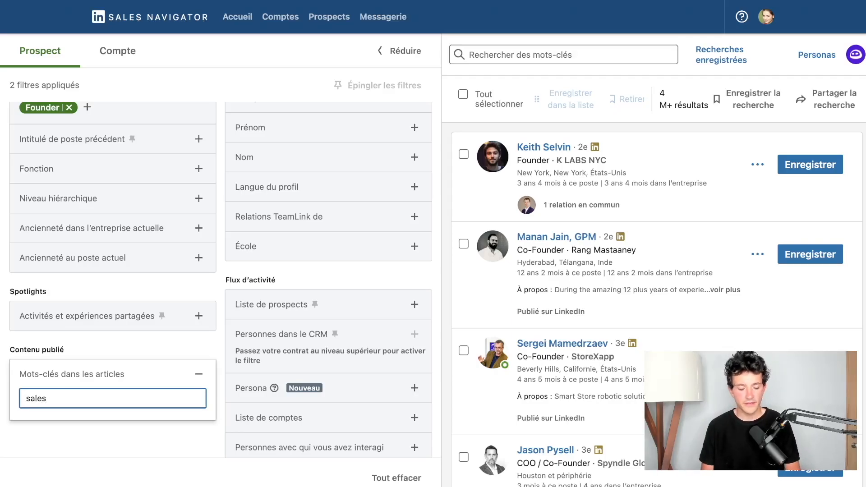
pyautogui.press('Return')
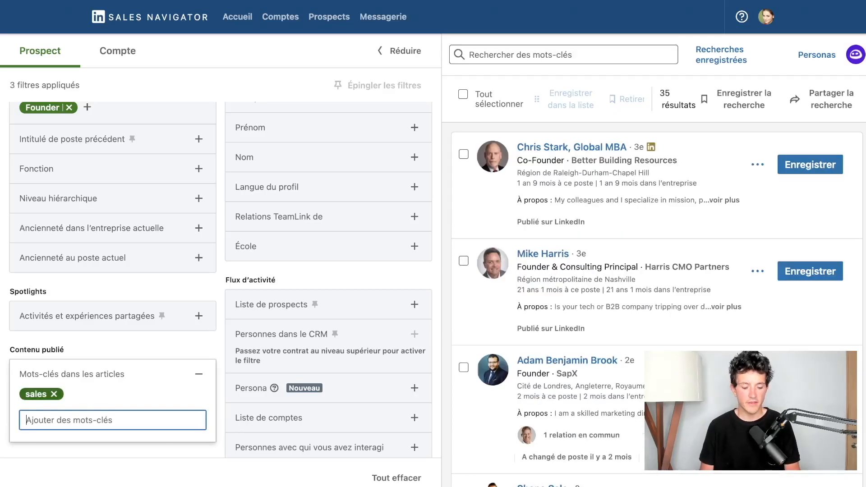
# Open a recent LinkedIn post by the first prospect and read through its content and comments.
pyautogui.click(384, 63)
pyautogui.moveTo(311, 202)
pyautogui.click(297, 266)
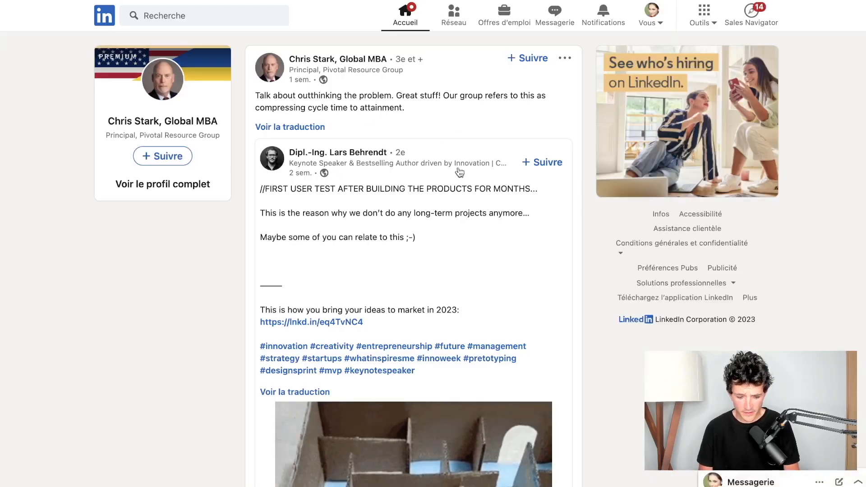
pyautogui.scroll(-10, 437, 196)
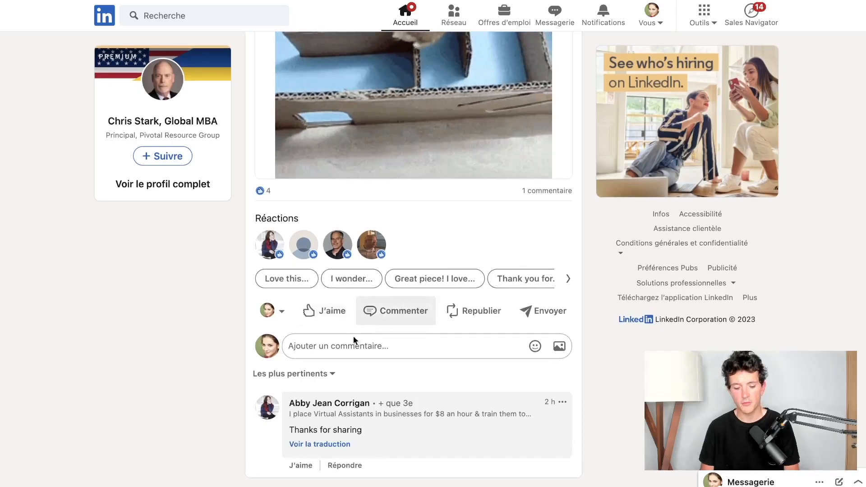
pyautogui.scroll(10, 360, 330)
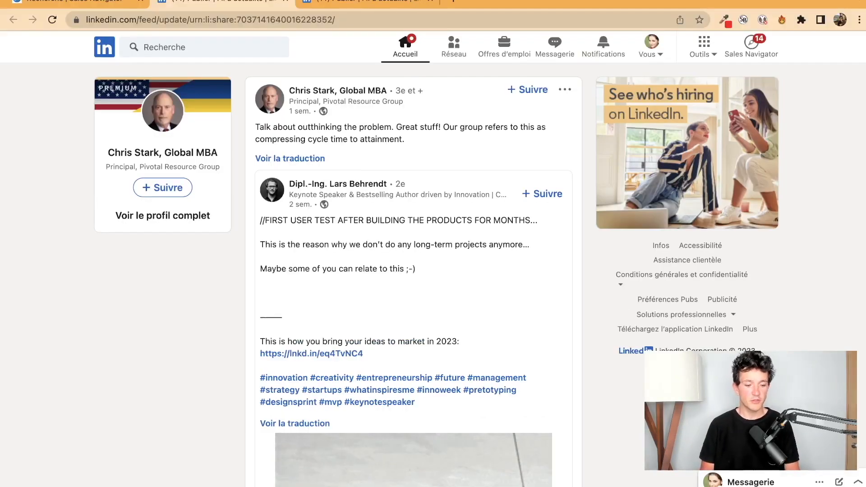
# Filter the prospects by "Relations de 2e niveau" and "Relations de 3e niveau et plus" in the cleared search.
pyautogui.moveTo(286, 486)
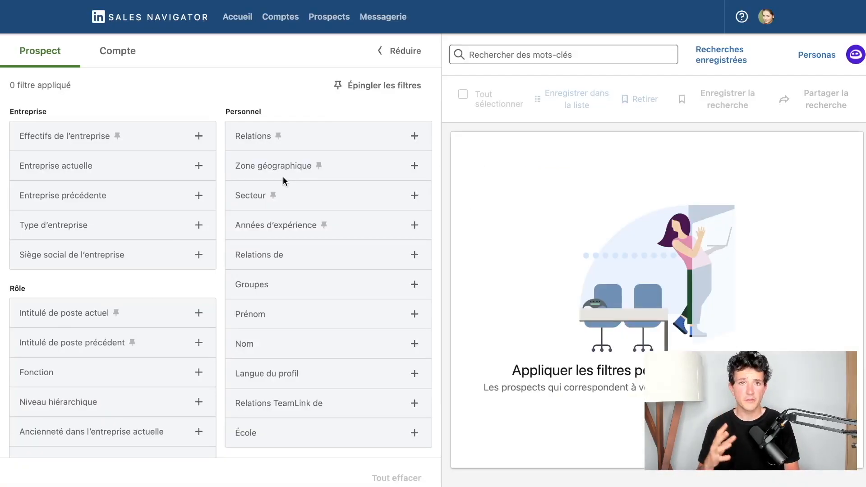
pyautogui.click(329, 142)
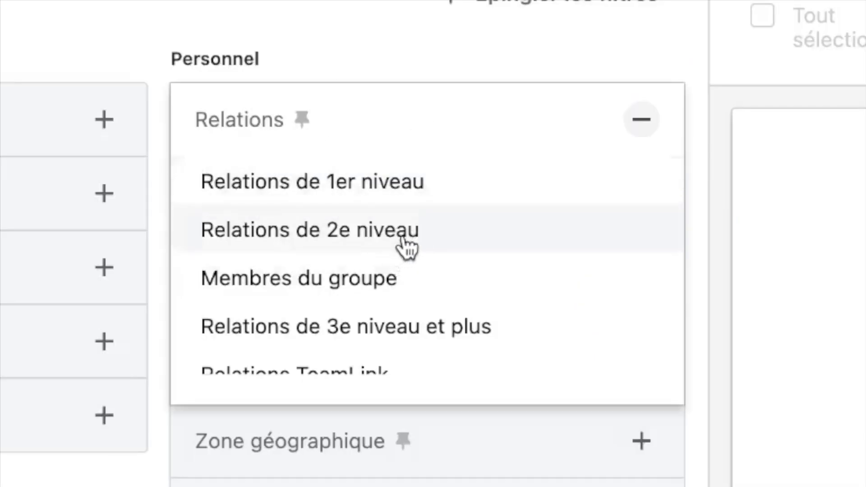
pyautogui.click(408, 247)
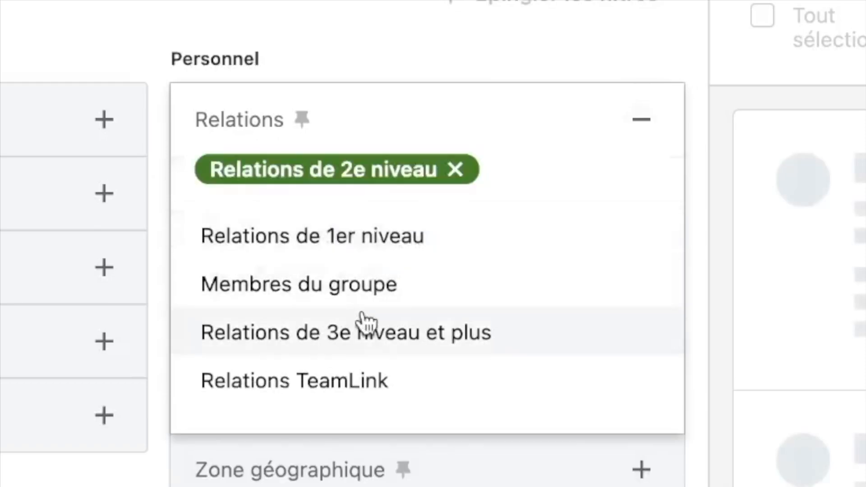
pyautogui.click(408, 333)
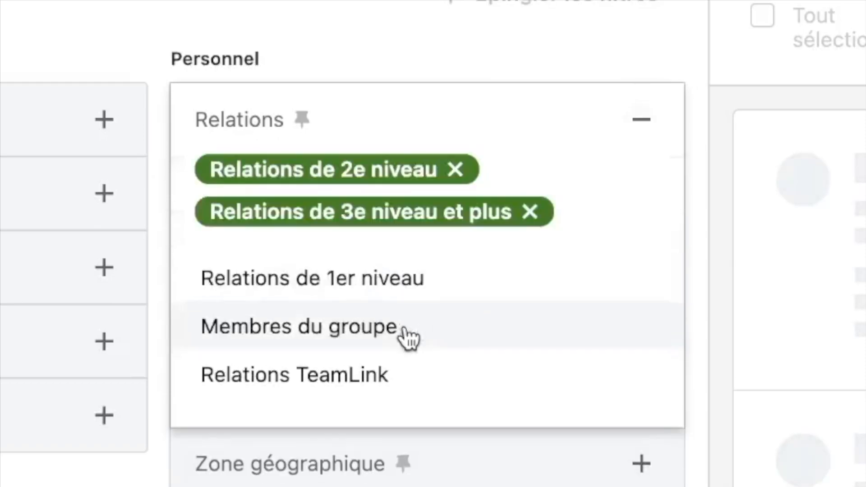
pyautogui.click(470, 68)
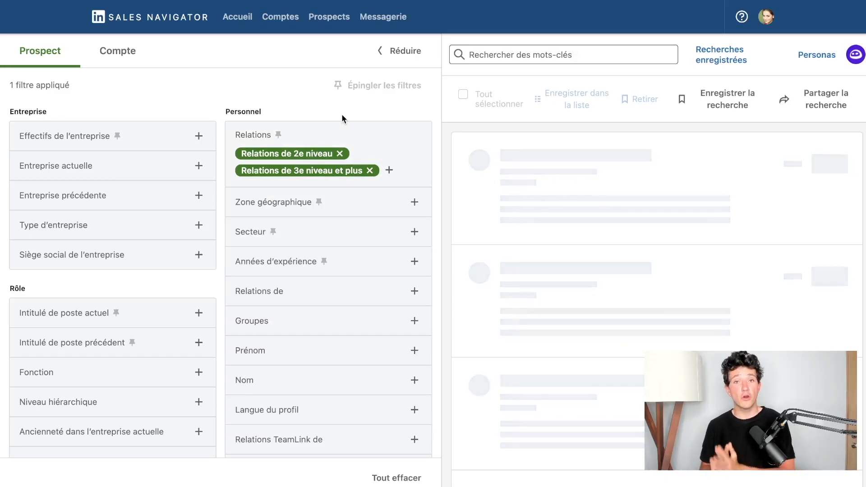
# Replace the second- and third-level connection filters with "Relations de 1er niveau".
pyautogui.click(339, 153)
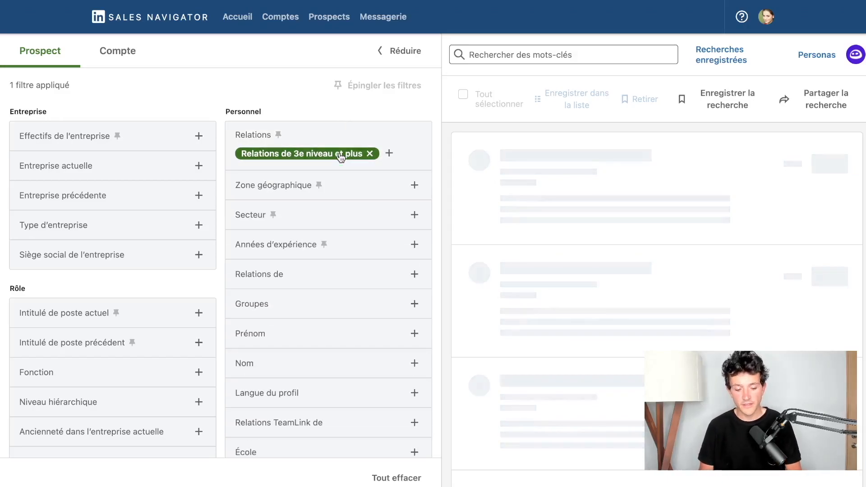
pyautogui.click(370, 153)
pyautogui.click(306, 147)
pyautogui.click(275, 161)
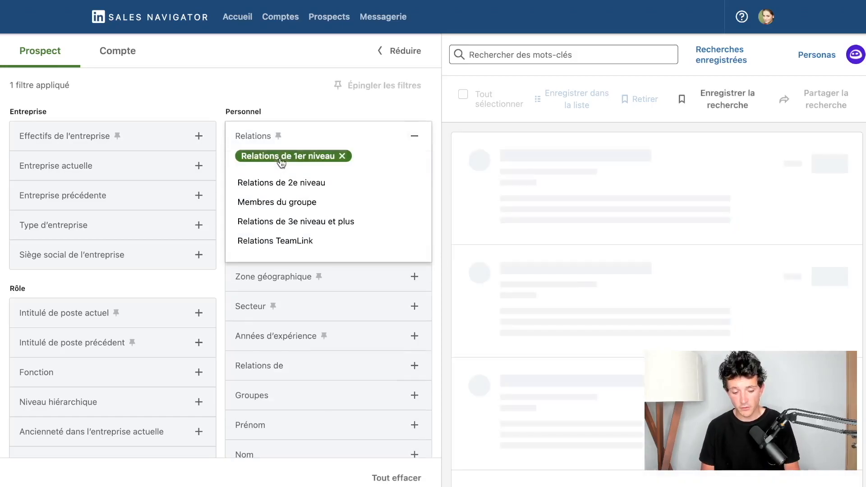
pyautogui.click(307, 81)
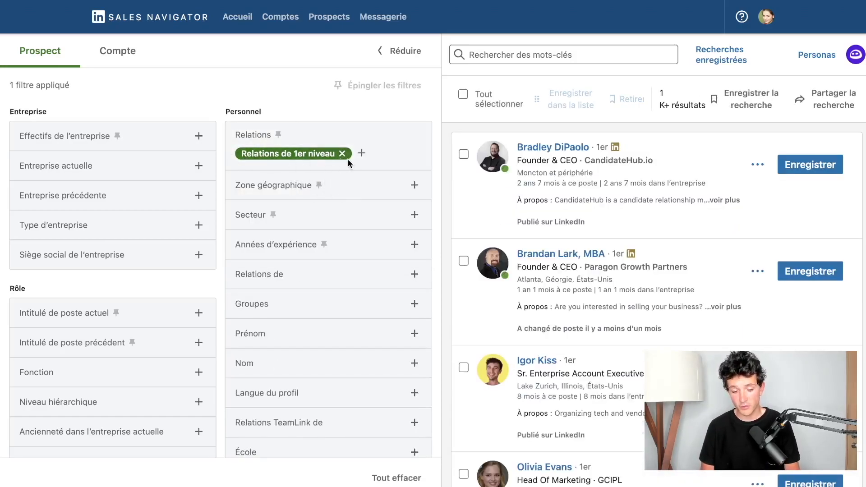
# Replace the first-level connection filter with "Relations de 2e niveau" and "Relations de 3e niveau et plus".
pyautogui.click(343, 156)
pyautogui.click(318, 143)
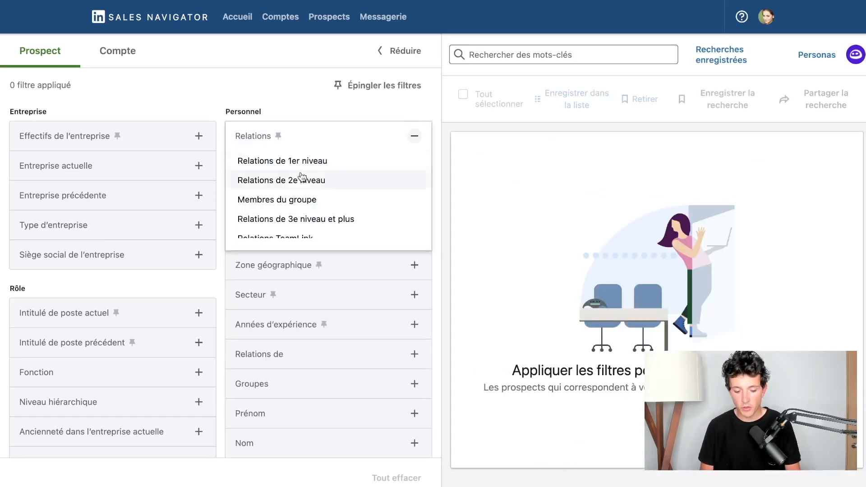
pyautogui.click(302, 180)
pyautogui.click(277, 224)
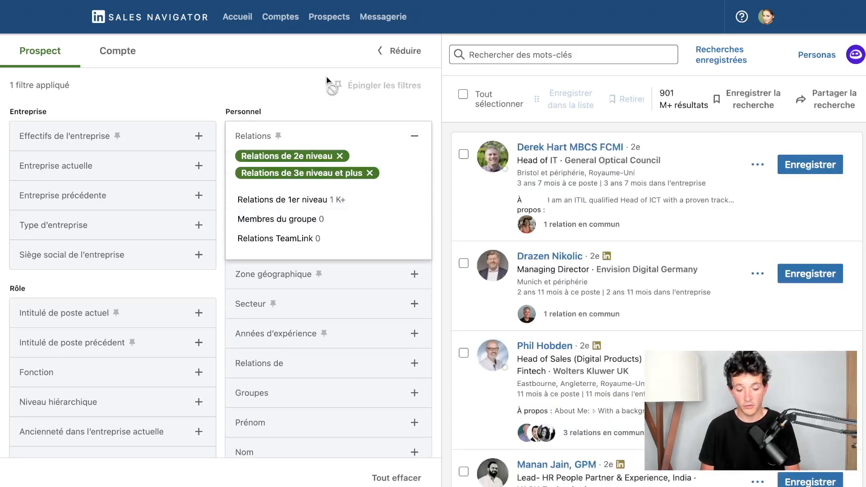
pyautogui.click(299, 98)
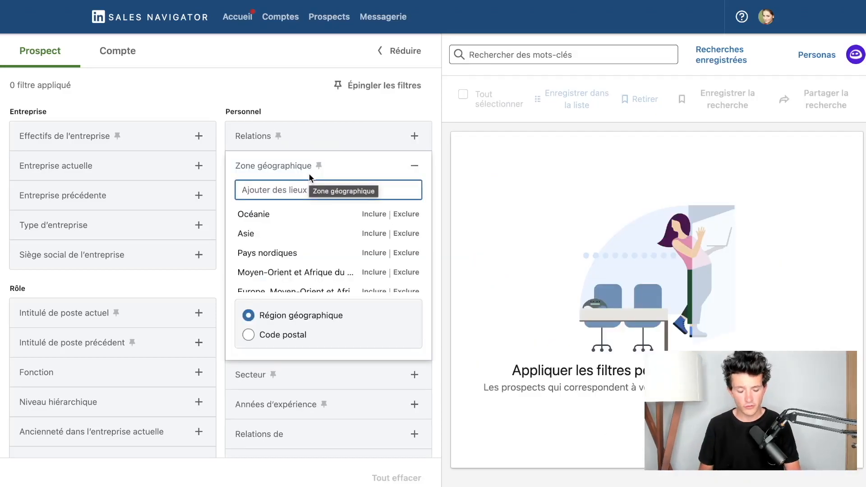
# Search the geographic filter for "berlin" and include "Berlin, Allemagne" and "Berlin, Berlin, Allemagne".
pyautogui.write('li')
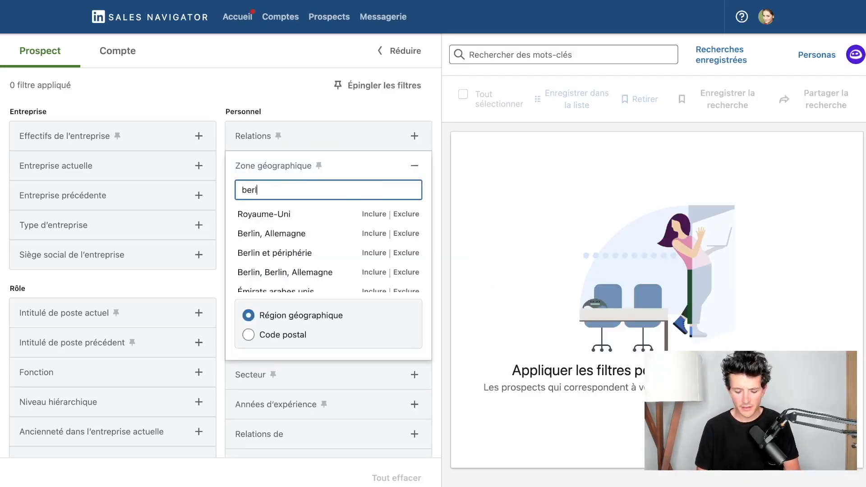
pyautogui.write('n')
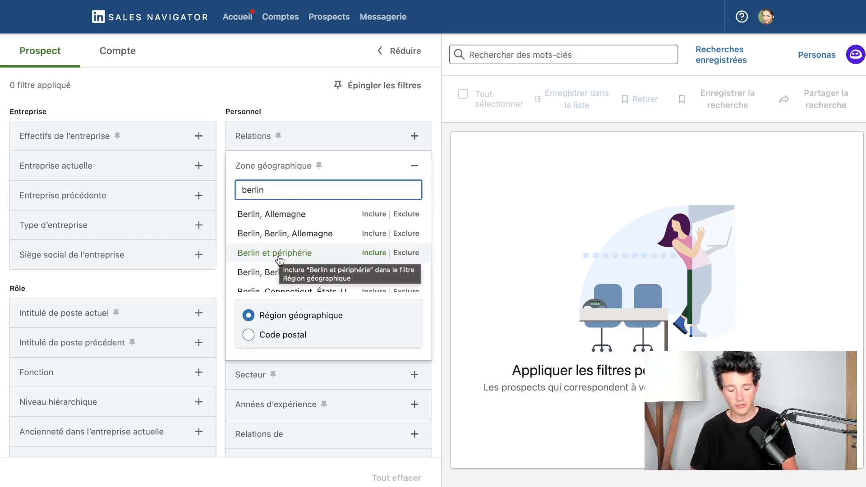
pyautogui.click(288, 214)
pyautogui.click(291, 216)
pyautogui.write('berlin')
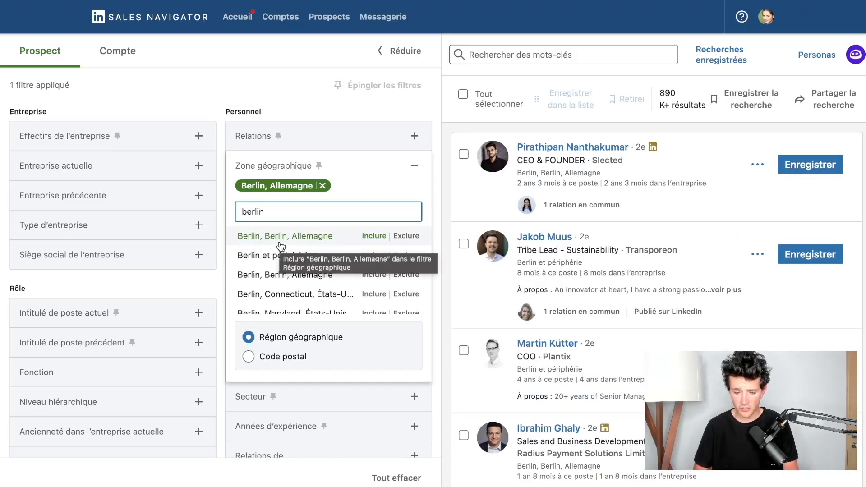
pyautogui.click(291, 241)
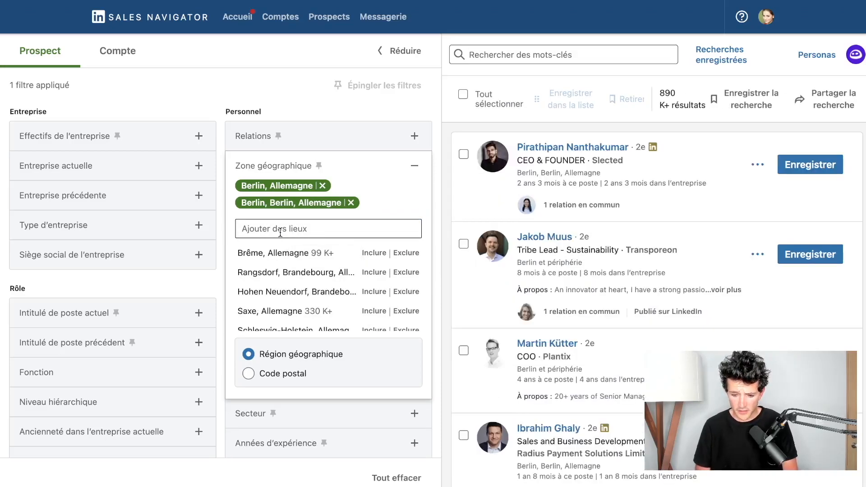
# Add "Berlin et périphérie" and the second "Berlin, Berlin, Allemagne" entry to the included locations.
pyautogui.click(280, 232)
pyautogui.write('berlin')
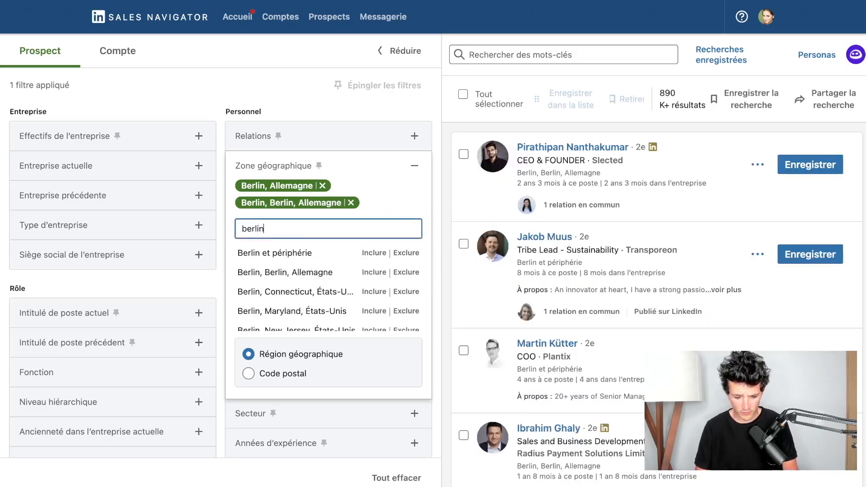
pyautogui.click(285, 253)
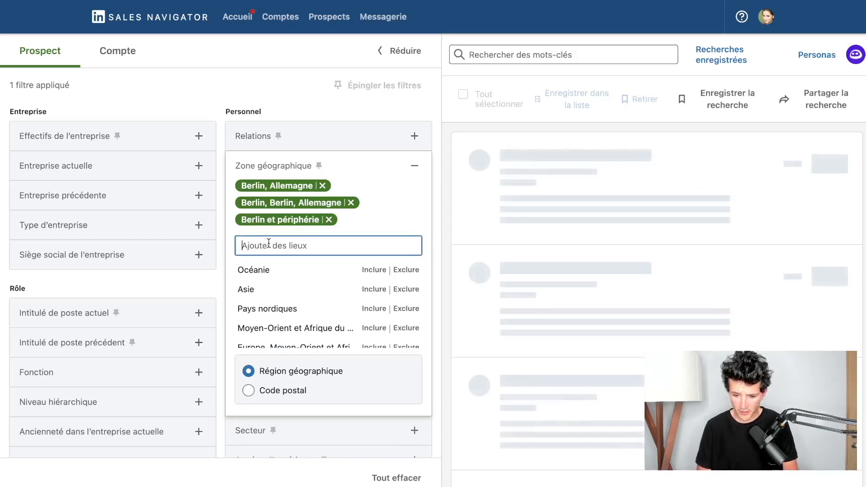
pyautogui.write('berlin')
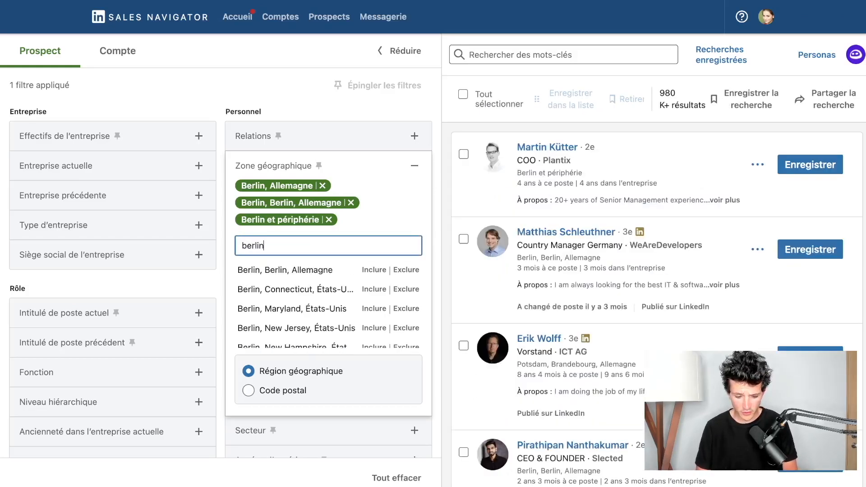
pyautogui.click(268, 272)
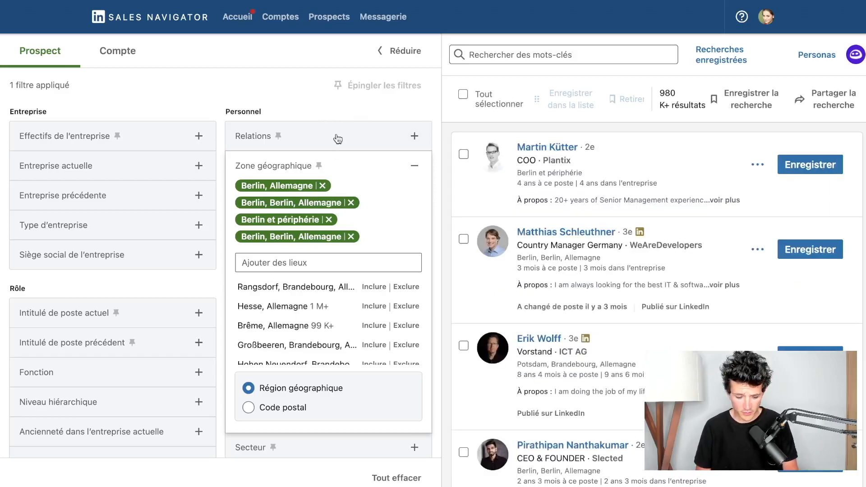
pyautogui.click(303, 110)
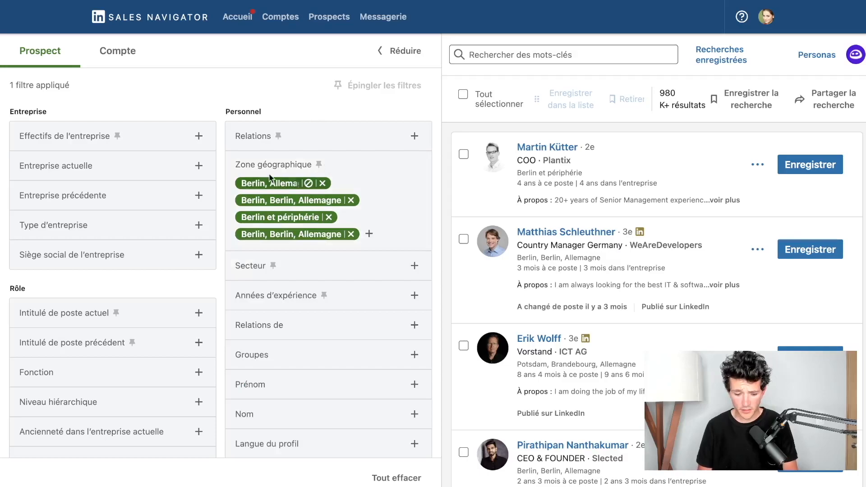
pyautogui.click(358, 234)
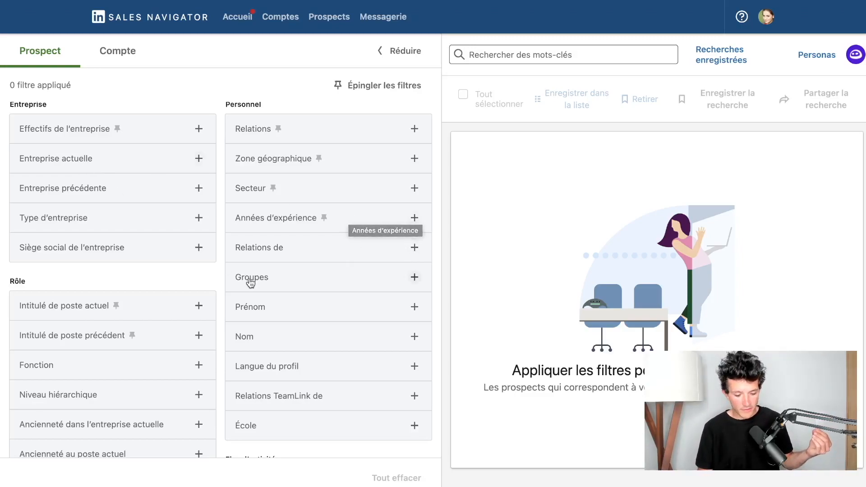
# Filter the prospects in the cleared search by the sought person's first name.
pyautogui.click(281, 312)
pyautogui.click(271, 330)
pyautogui.write('JB')
pyautogui.press('Return')
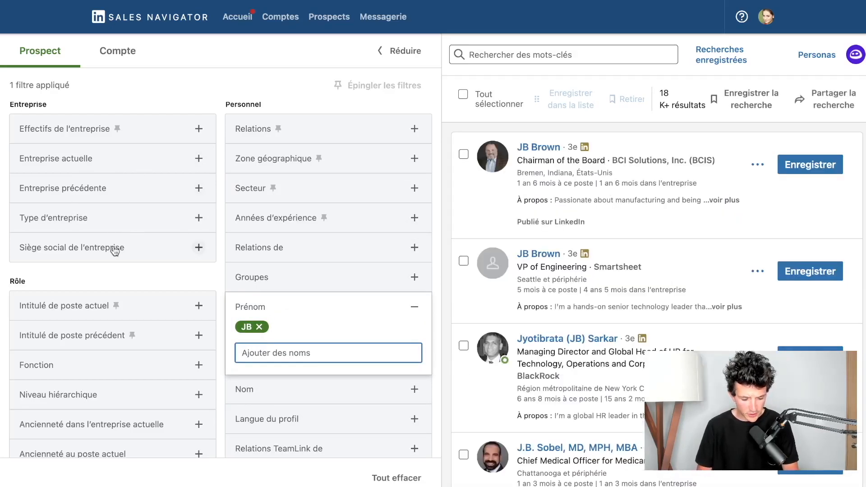
# Narrow the prospects to the current company Evaboot and the chemical manufacturing sector ("Fabrication de produits chim...").
pyautogui.click(123, 168)
pyautogui.write('evab')
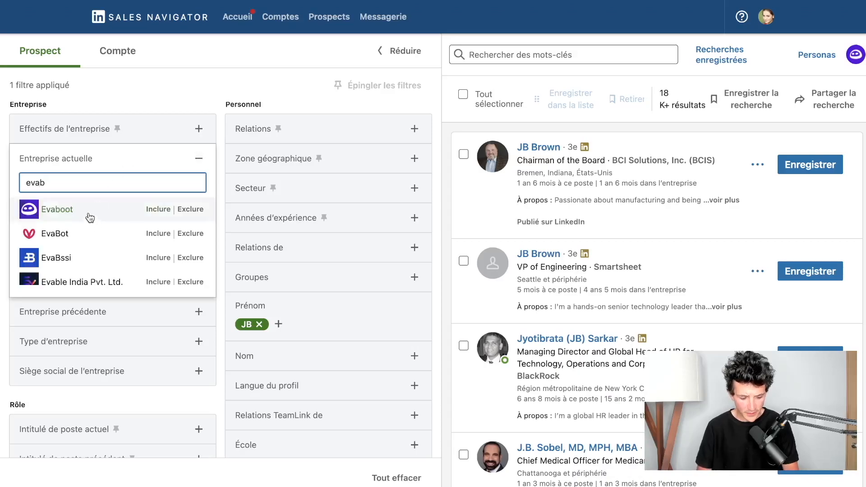
pyautogui.press('Return')
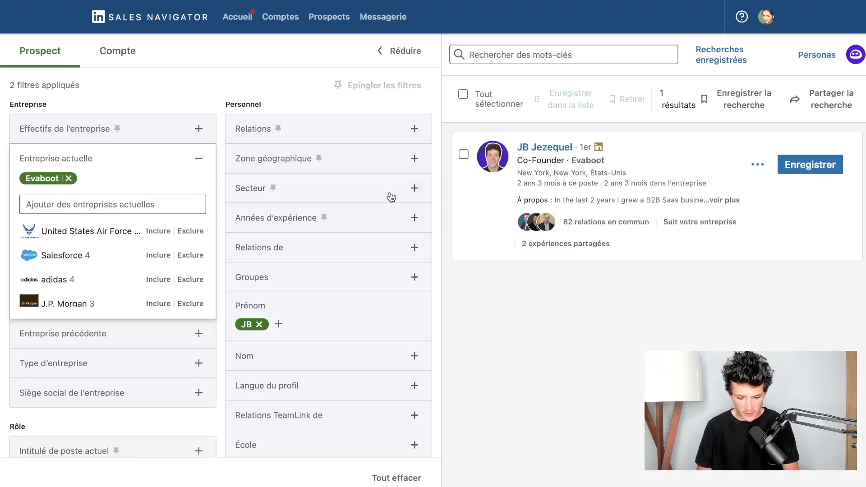
pyautogui.click(356, 195)
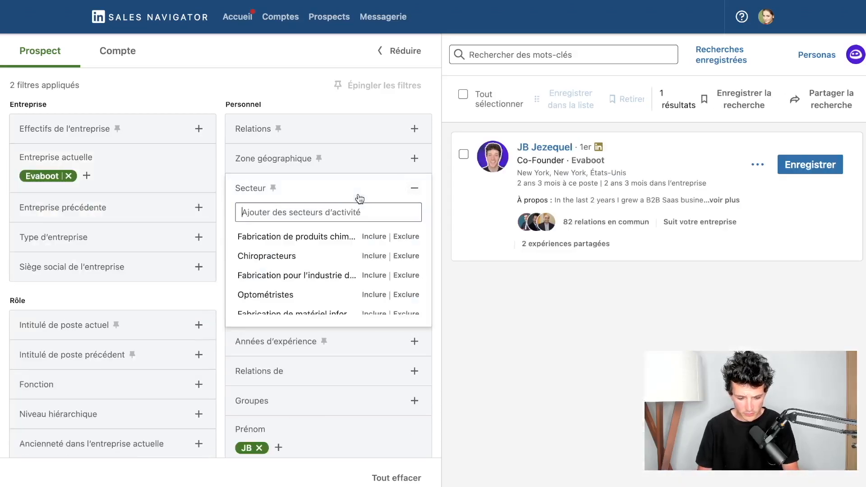
pyautogui.click(310, 238)
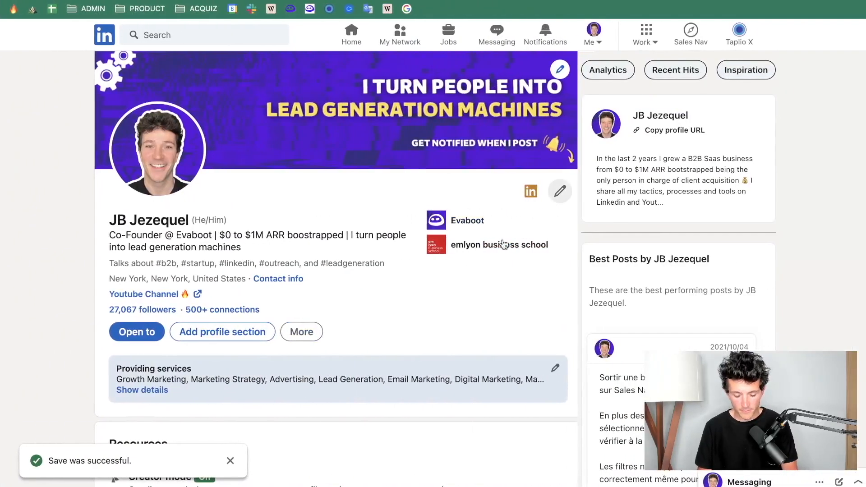
# Open the intro details of the LinkedIn profile for editing and examine the industry entry.
pyautogui.click(561, 195)
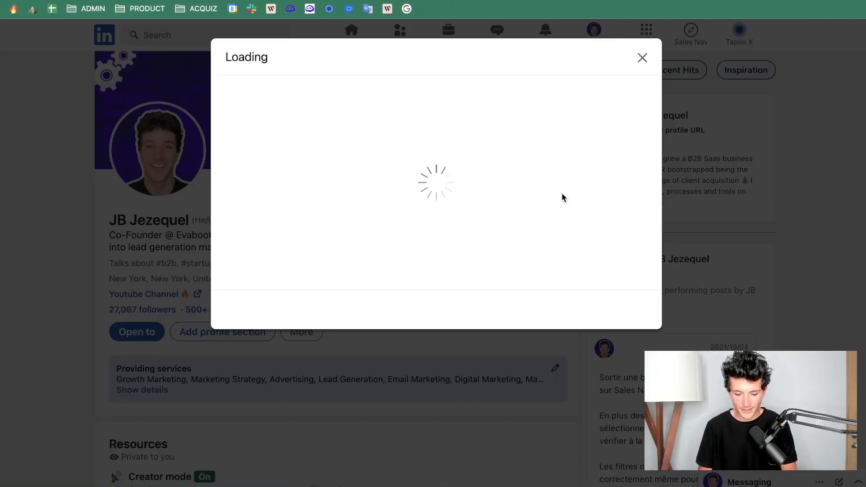
pyautogui.scroll(-10, 499, 285)
pyautogui.scroll(-4, 498, 290)
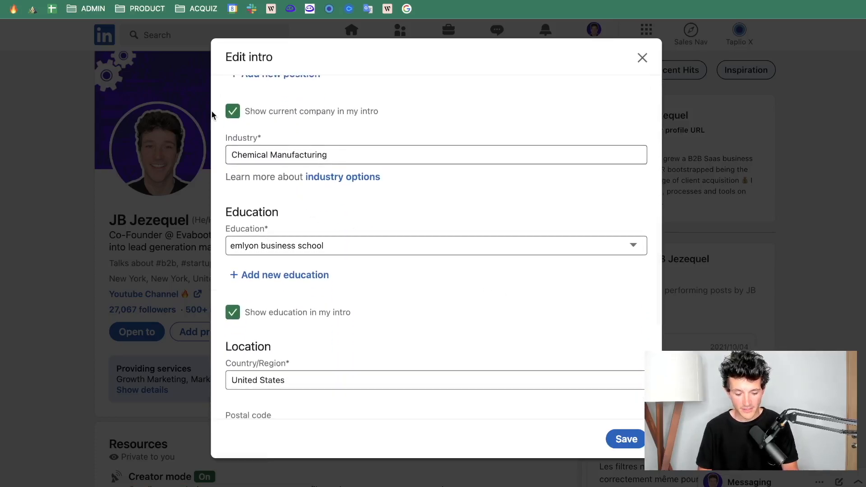
pyautogui.click(277, 156)
pyautogui.moveTo(233, 155); pyautogui.dragTo(254, 157)
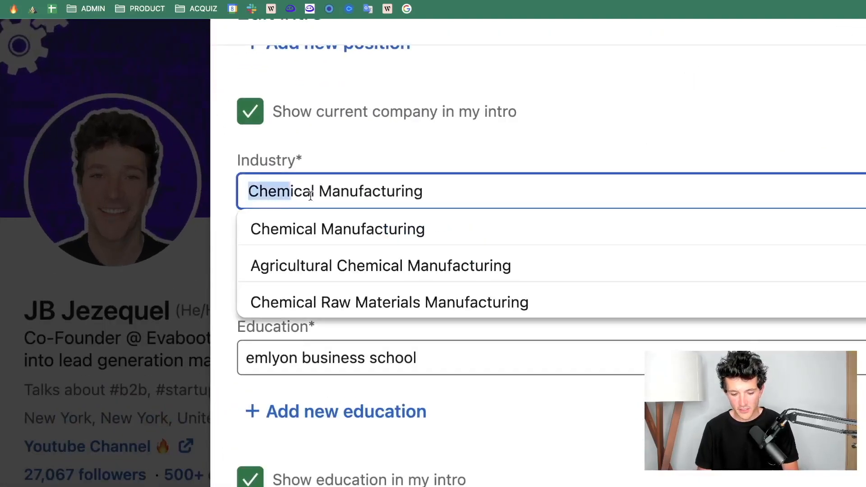
pyautogui.moveTo(291, 195); pyautogui.dragTo(440, 193)
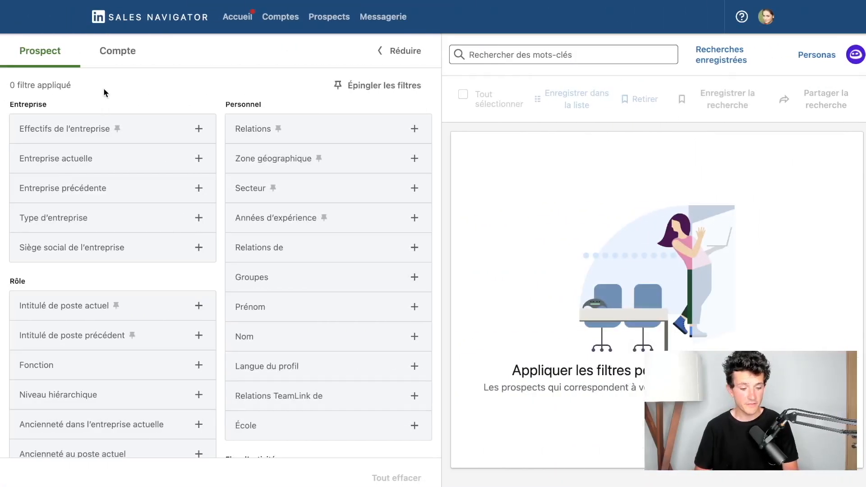
# Switch to the account search and filter the companies by a headcount of 201-500.
pyautogui.click(129, 53)
pyautogui.click(189, 58)
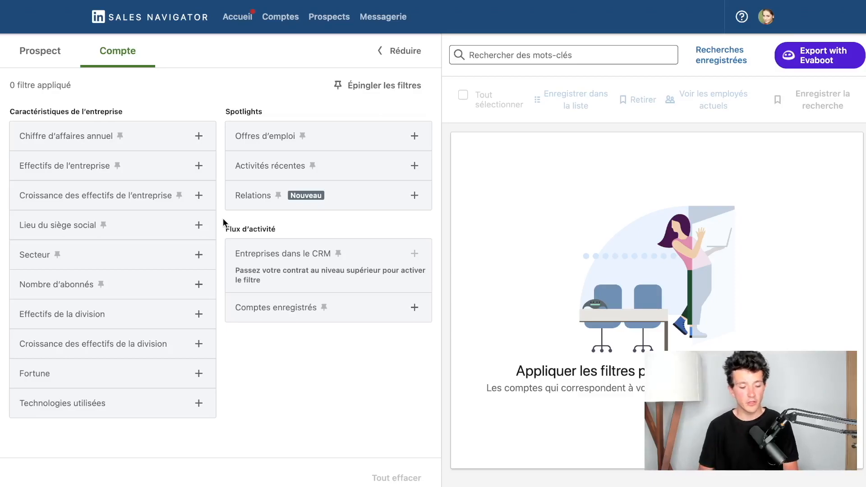
pyautogui.click(168, 136)
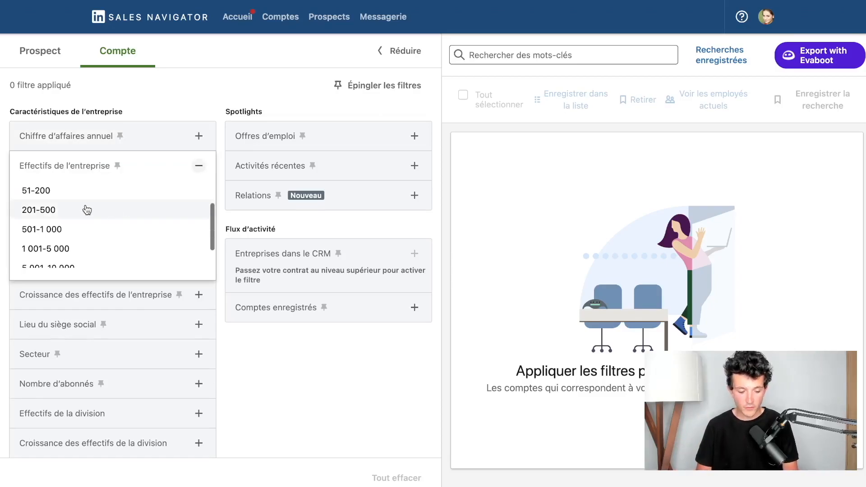
pyautogui.click(87, 211)
pyautogui.click(276, 352)
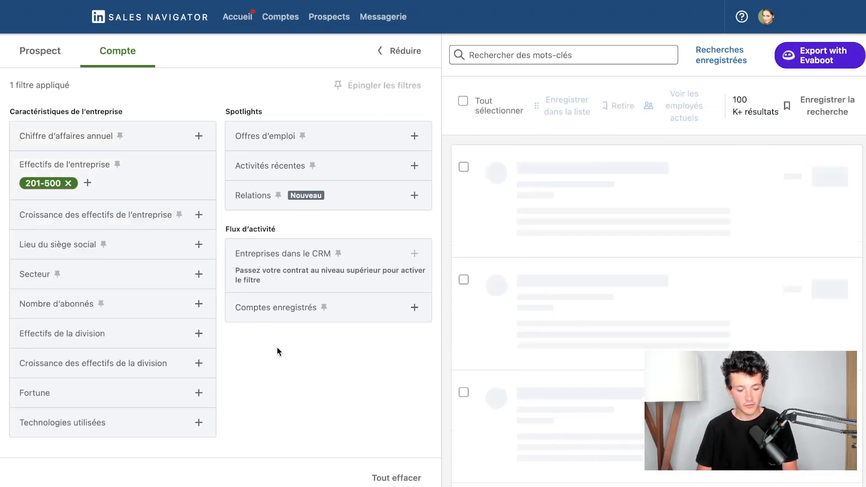
# Add a company headcount growth filter with a minimum of 10%.
pyautogui.click(111, 221)
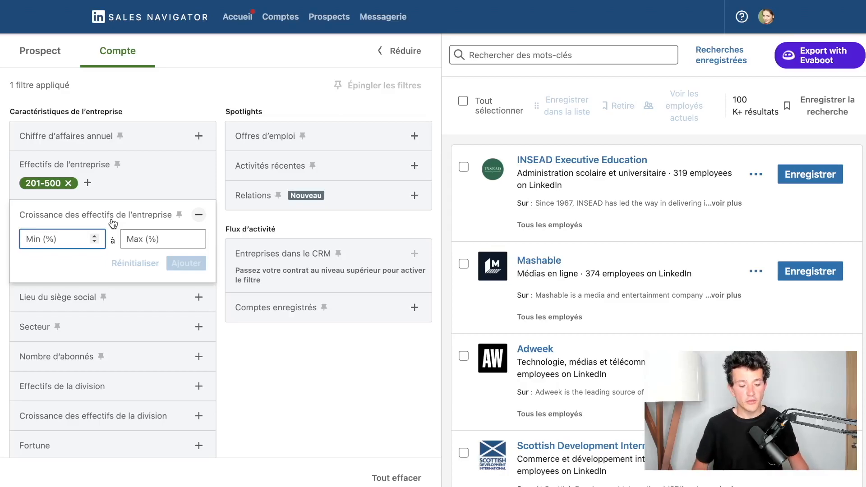
pyautogui.write('10')
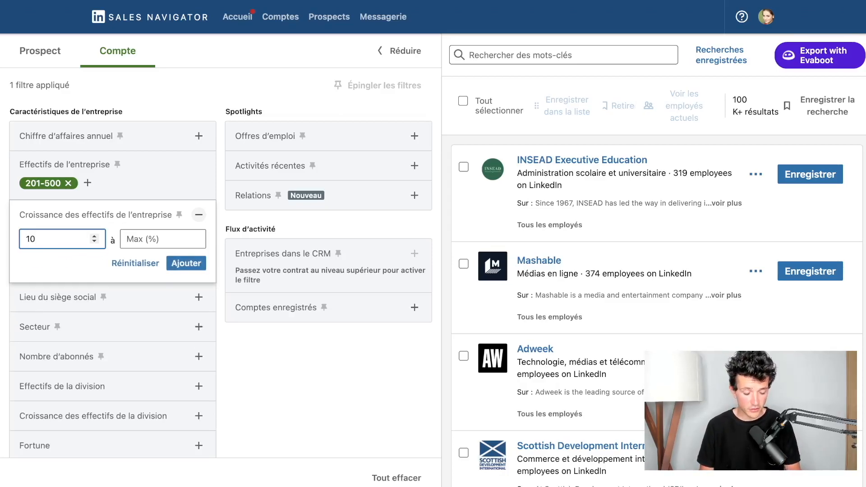
pyautogui.click(185, 264)
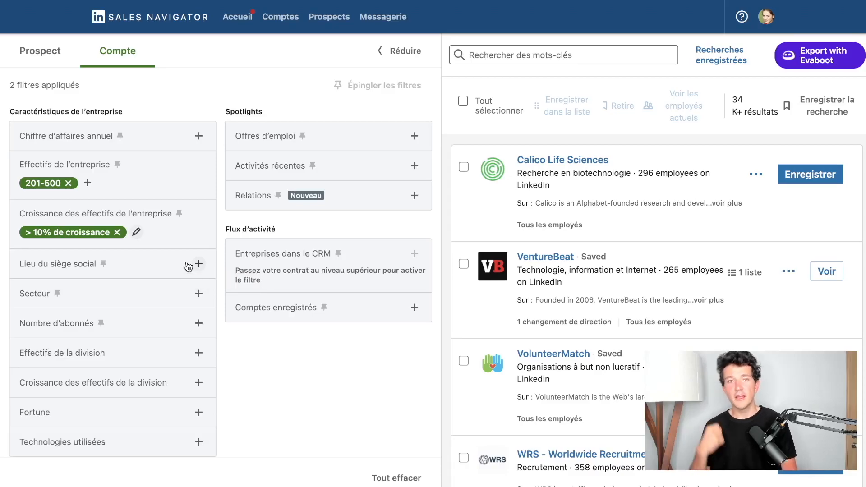
# Open the account page of Calico Life Sciences in a new tab.
pyautogui.rightClick(567, 162)
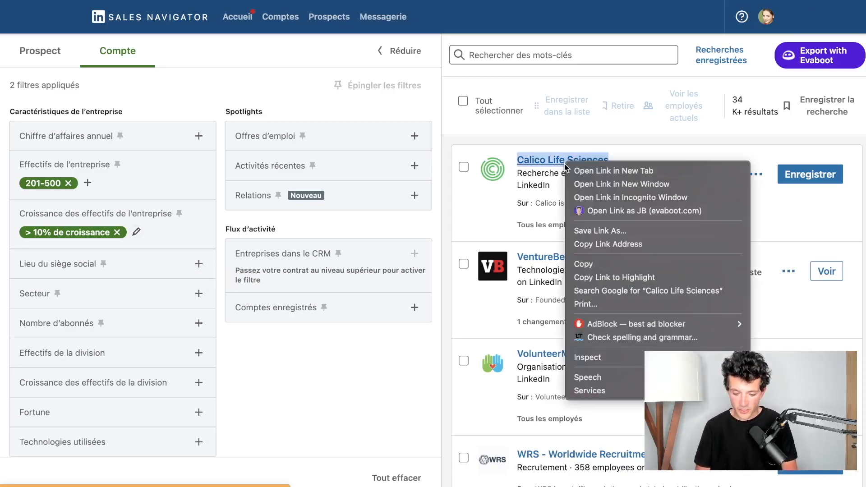
pyautogui.click(579, 173)
pyautogui.click(257, 1)
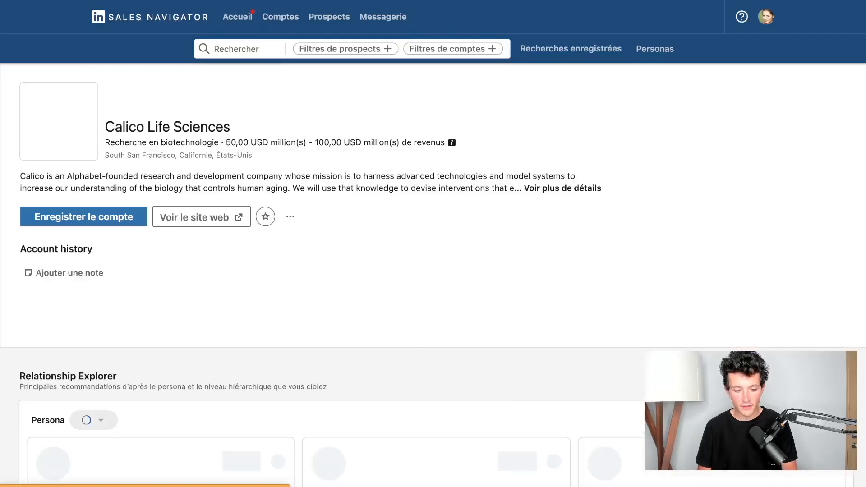
# Examine the employee count growth of Calico Life Sciences over one year and two years.
pyautogui.scroll(-20, 369, 223)
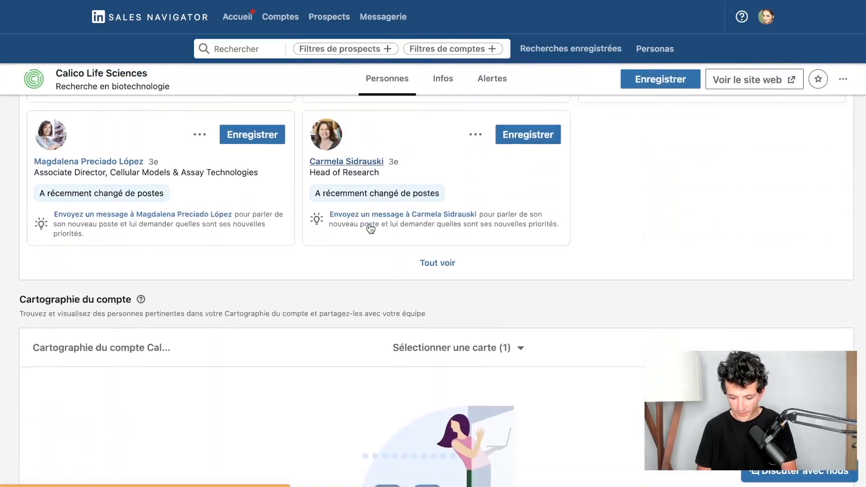
pyautogui.scroll(20, 369, 224)
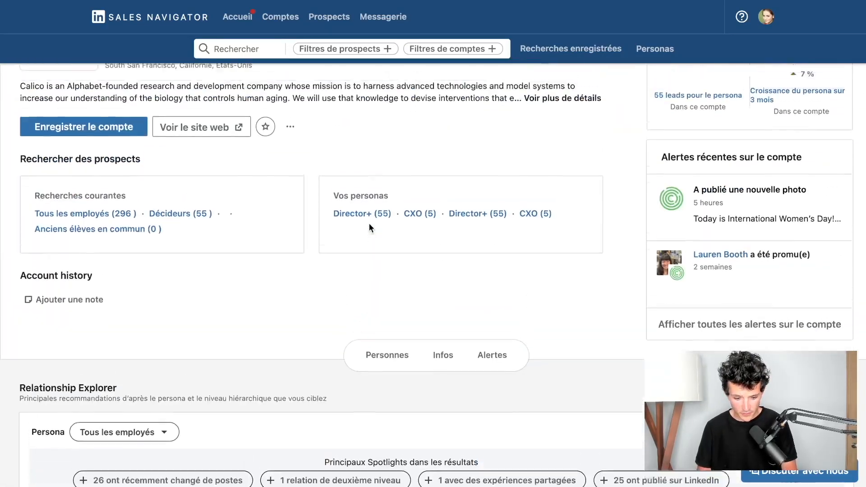
pyautogui.scroll(-12, 369, 223)
pyautogui.scroll(8, 368, 223)
pyautogui.click(442, 242)
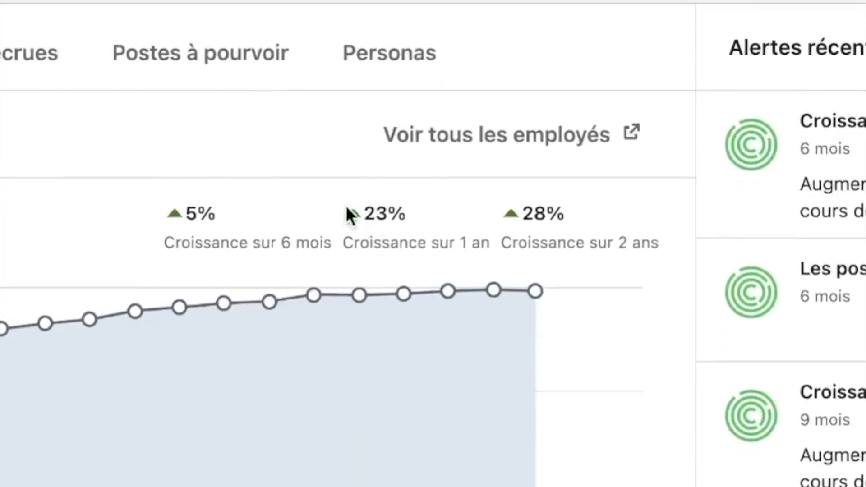
pyautogui.moveTo(374, 213)
pyautogui.mouseDown()
pyautogui.moveTo(420, 213)
pyautogui.moveTo(367, 213)
pyautogui.mouseUp()
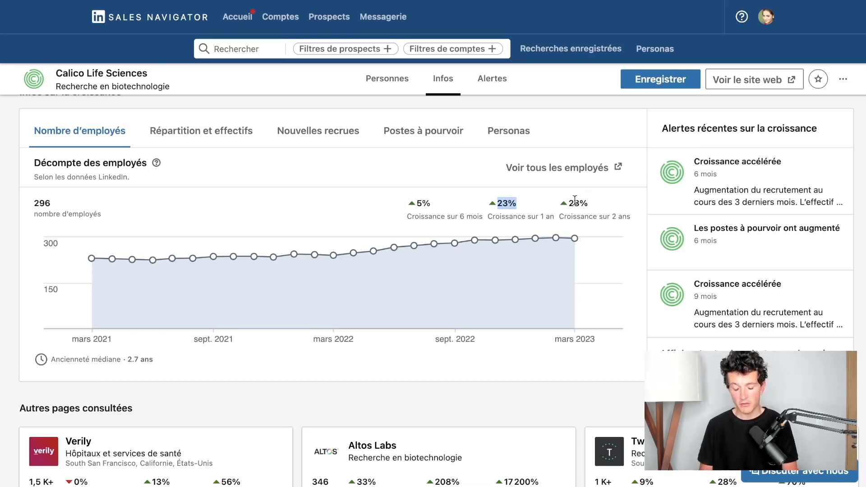
pyautogui.moveTo(567, 203); pyautogui.dragTo(592, 205)
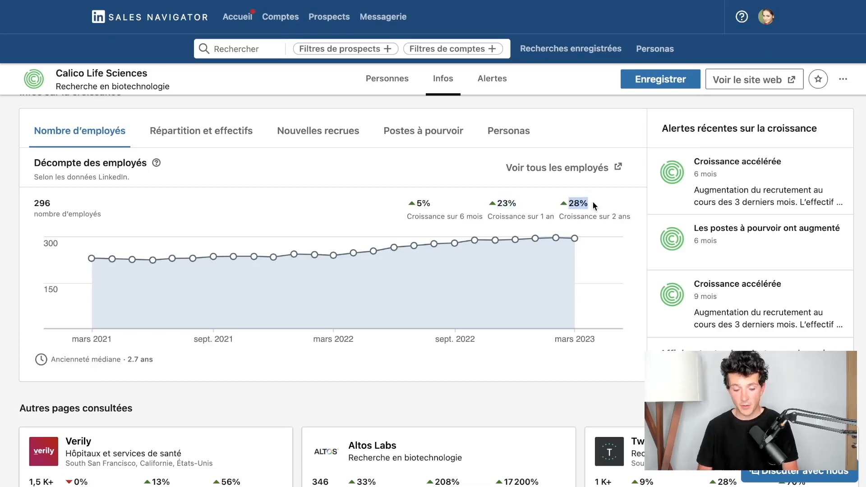
# Return to the account search results and add a sector filter that includes Production industrielle.
pyautogui.moveTo(496, 203); pyautogui.dragTo(514, 203)
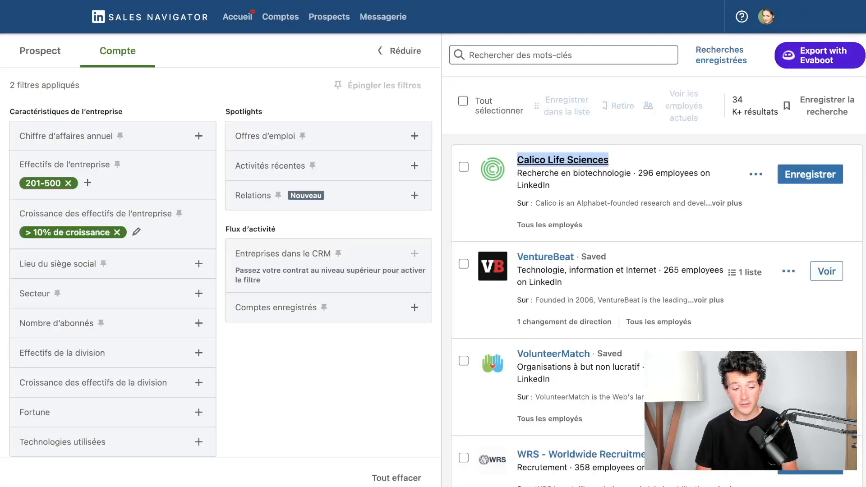
pyautogui.scroll(-1, 149, 283)
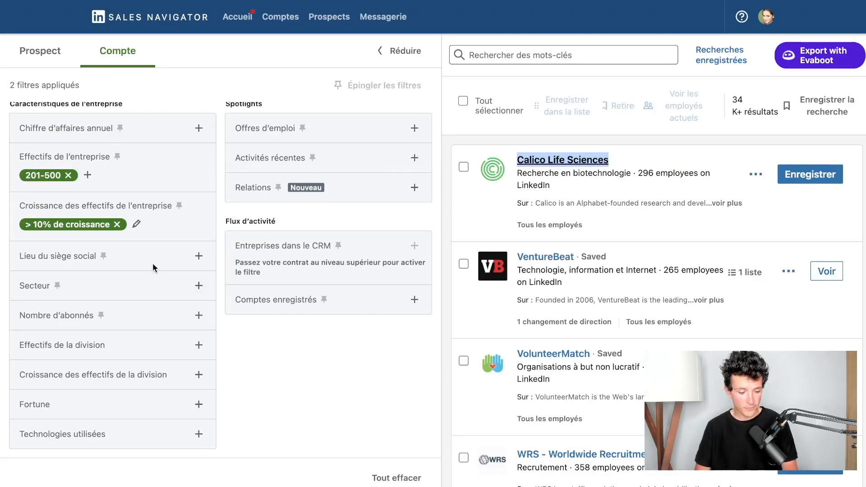
pyautogui.click(154, 265)
pyautogui.click(154, 263)
pyautogui.click(115, 289)
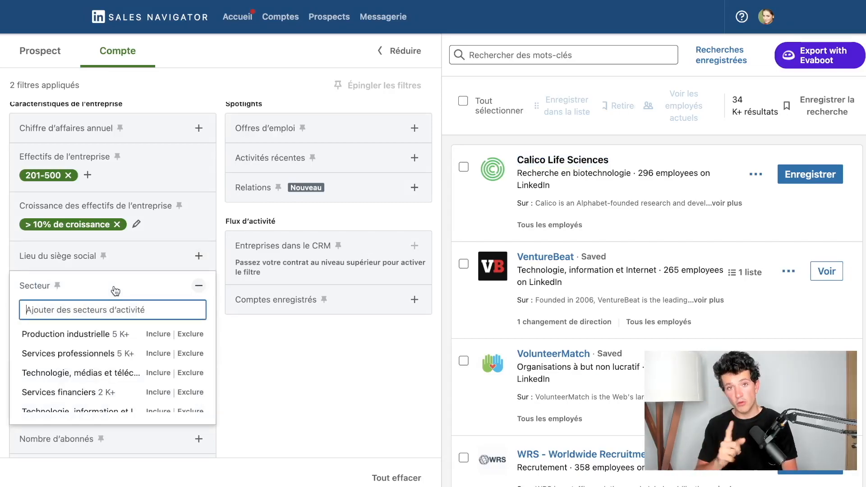
pyautogui.click(72, 335)
pyautogui.click(260, 344)
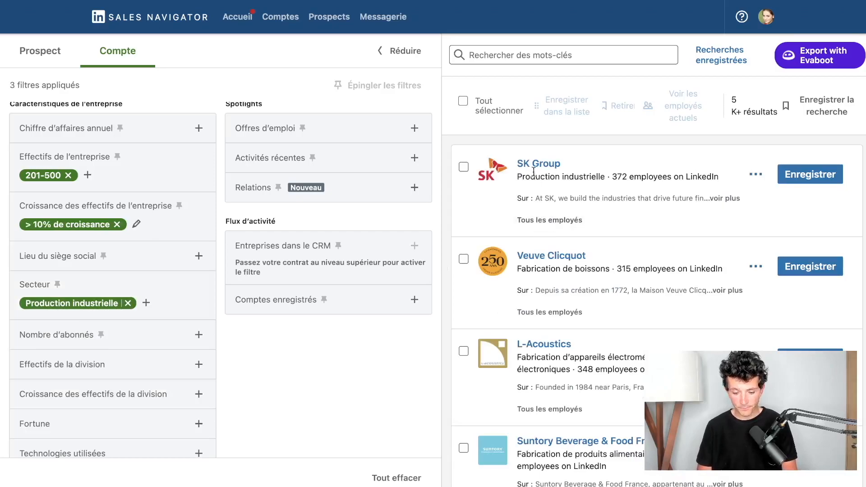
# Open the SK Group account page in a new tab and check the sector given under the company name.
pyautogui.rightClick(538, 165)
pyautogui.click(552, 177)
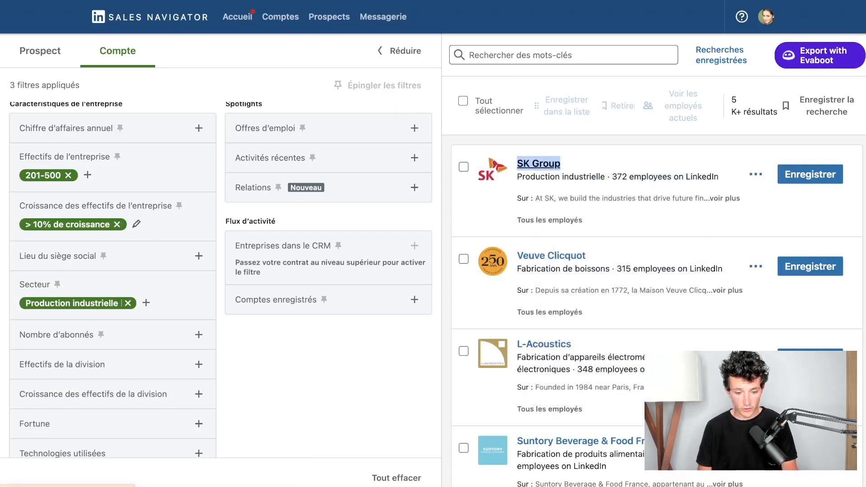
pyautogui.click(225, 1)
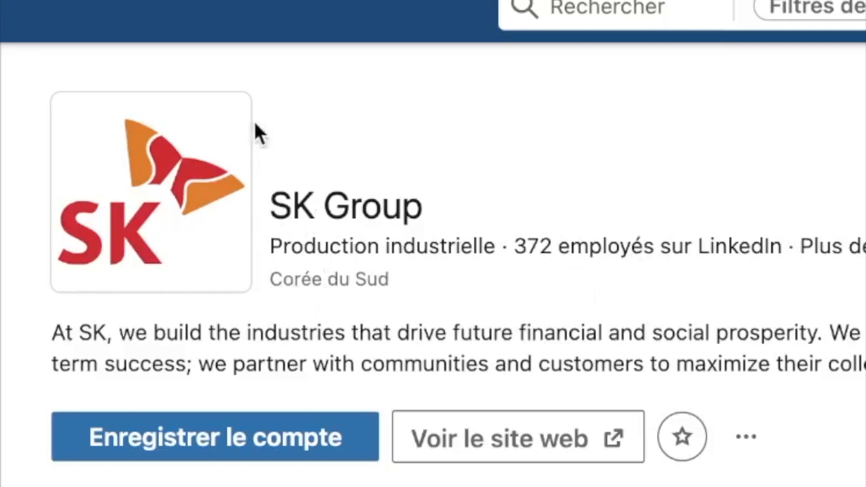
pyautogui.moveTo(272, 245); pyautogui.dragTo(495, 248)
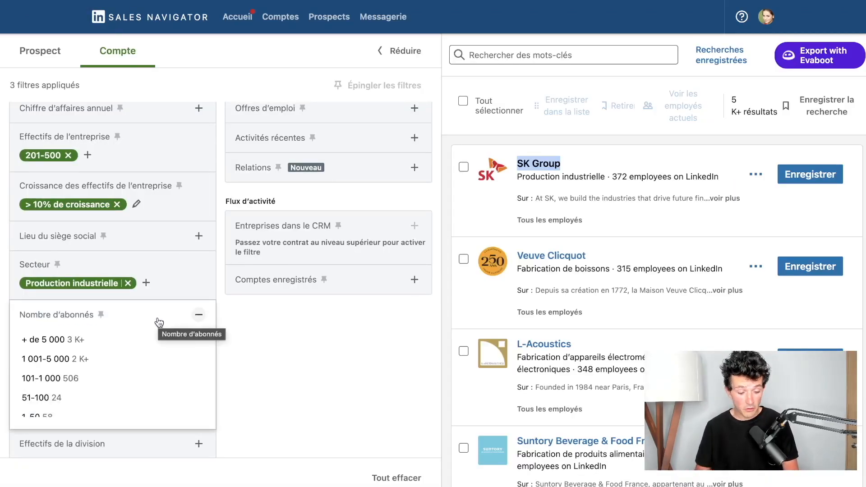
# Review the available ranges of the follower count filter without applying one.
pyautogui.scroll(-1, 159, 322)
pyautogui.scroll(-2, 159, 322)
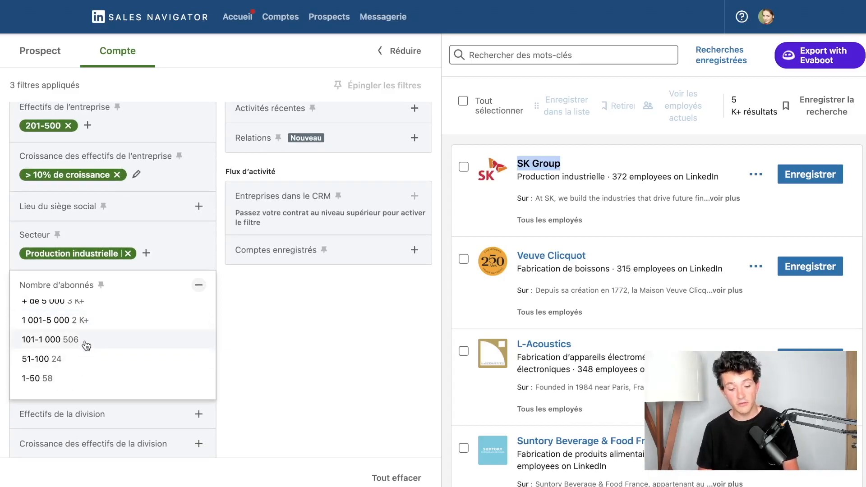
pyautogui.click(198, 284)
# Add a department headcount filter for the Ventes department with a minimum of 10.
pyautogui.click(130, 354)
pyautogui.click(111, 313)
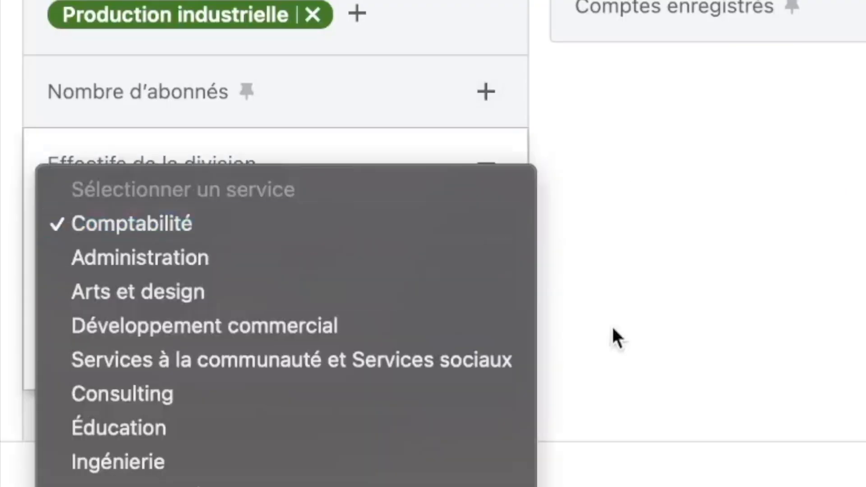
pyautogui.click(720, 262)
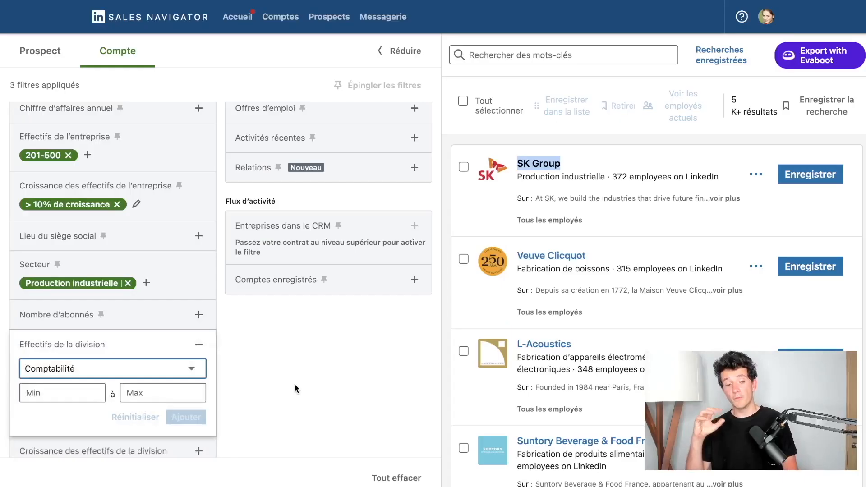
pyautogui.click(168, 376)
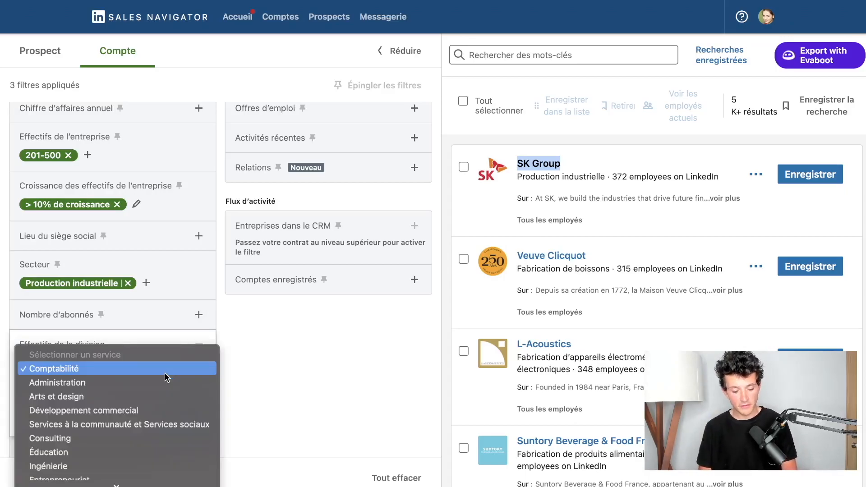
pyautogui.press('s')
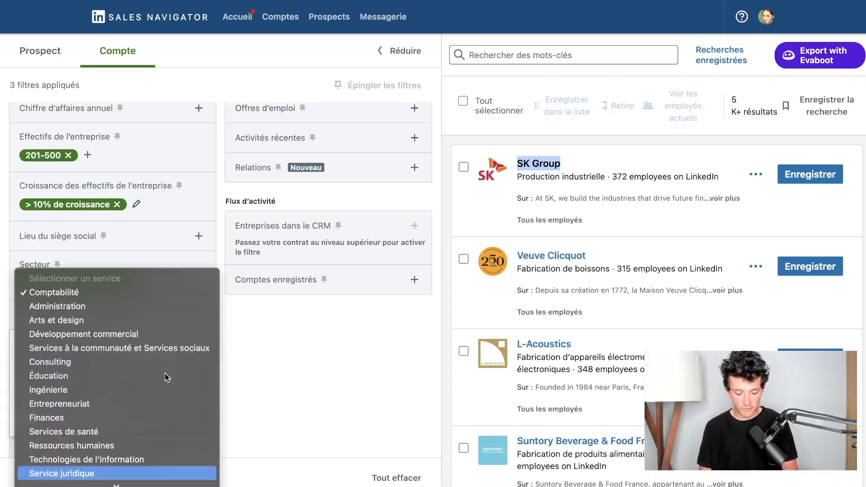
pyautogui.press('c')
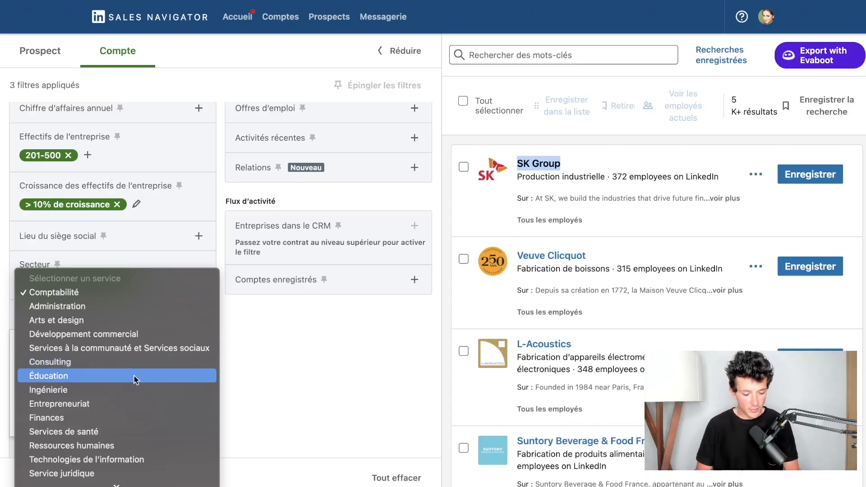
pyautogui.scroll(-5, 135, 379)
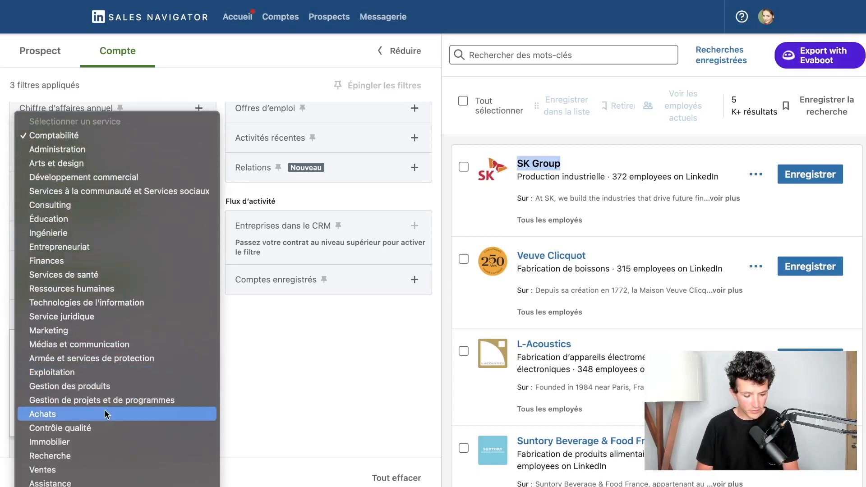
pyautogui.click(90, 470)
pyautogui.click(57, 397)
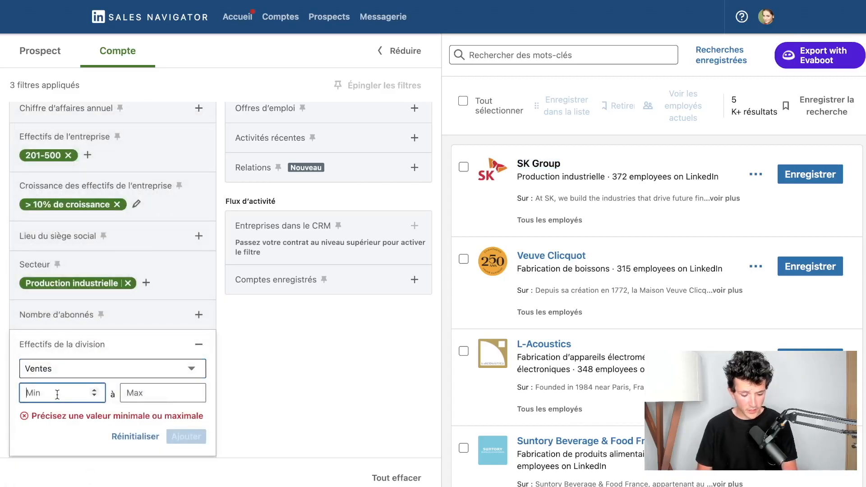
pyautogui.write('10')
pyautogui.click(173, 418)
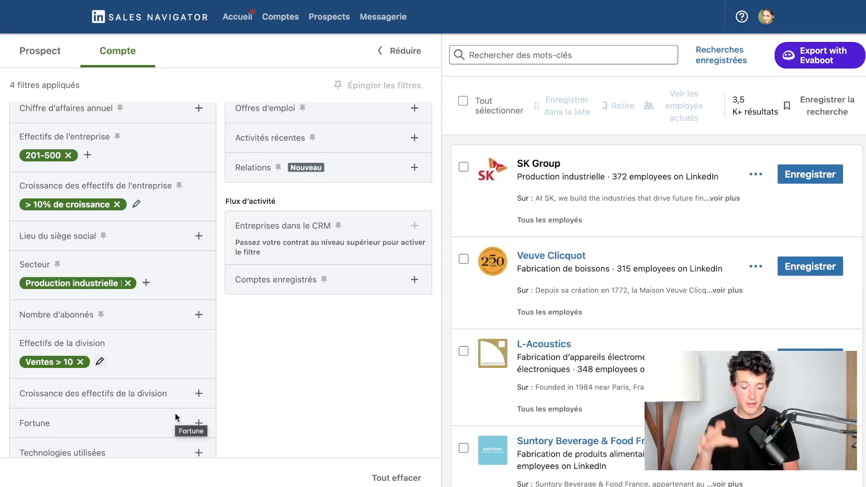
# Review the options of the department headcount growth, Fortune and technologies used filters without applying any.
pyautogui.scroll(-2, 167, 364)
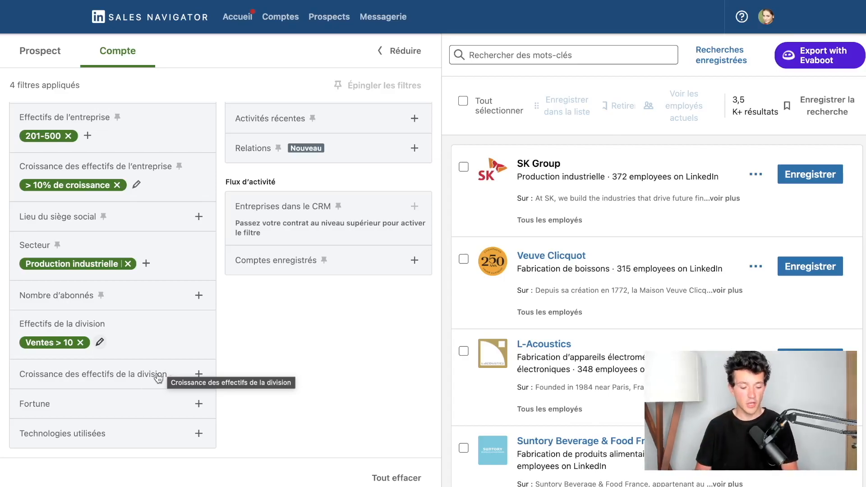
pyautogui.click(140, 369)
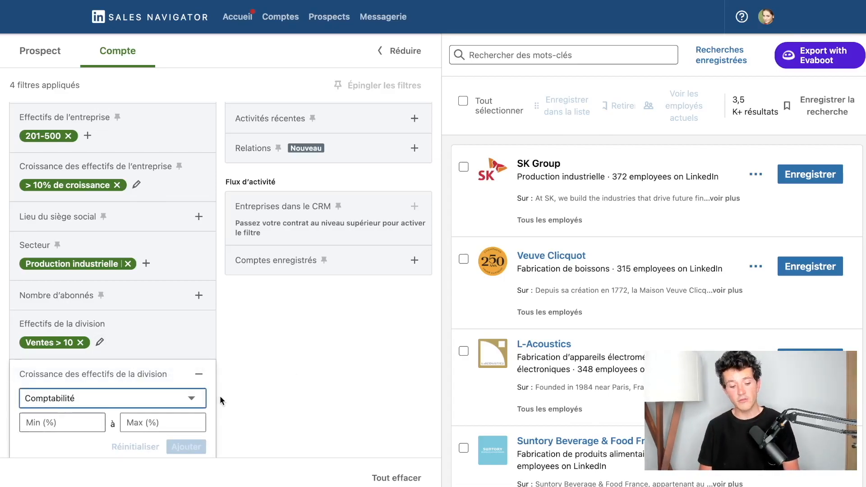
pyautogui.click(200, 378)
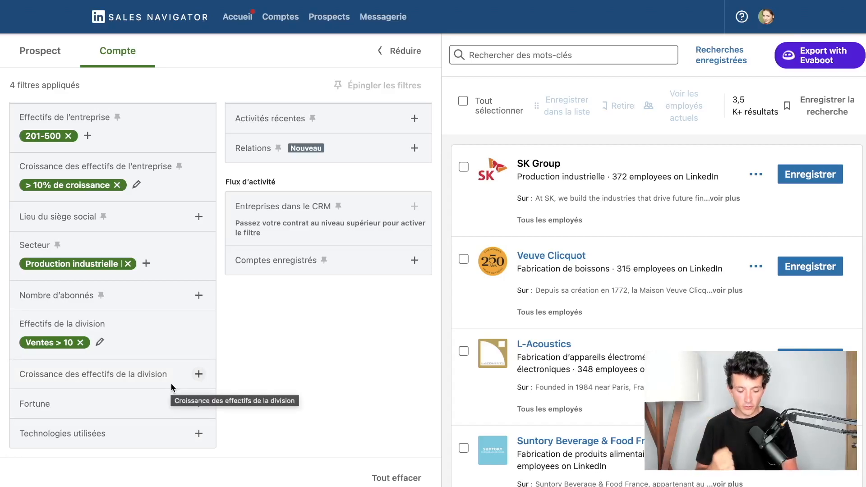
pyautogui.click(129, 401)
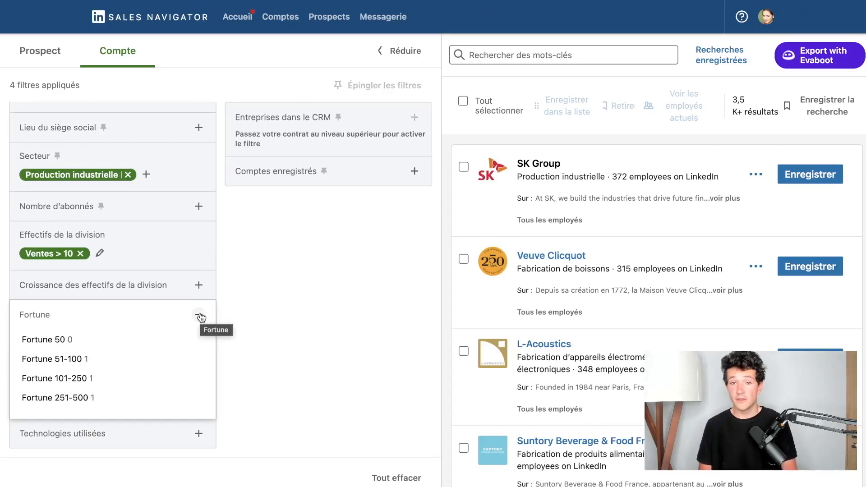
pyautogui.click(199, 317)
pyautogui.click(127, 434)
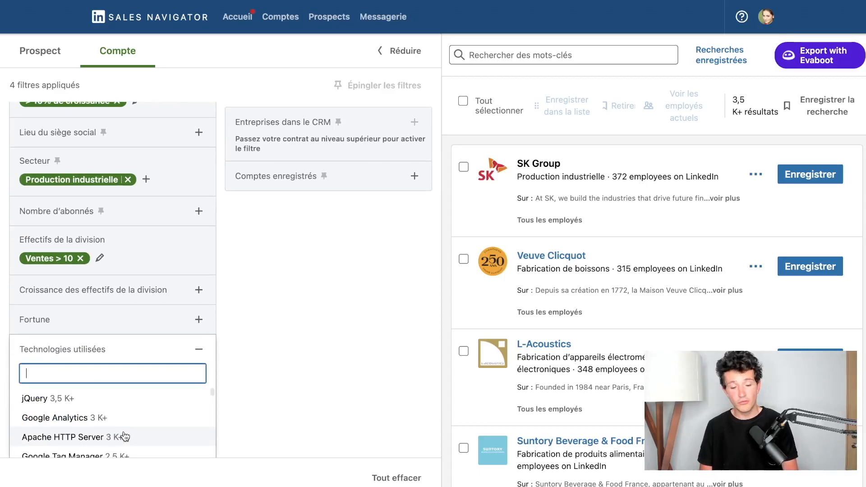
pyautogui.click(198, 351)
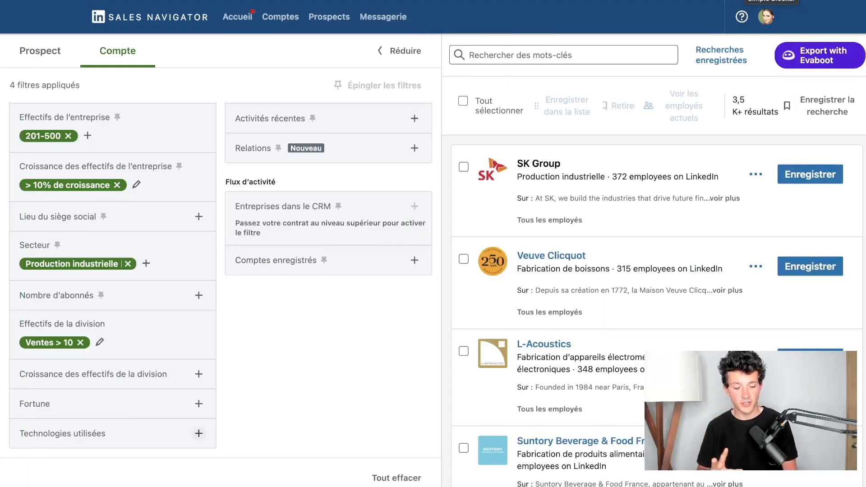
# Add the job offers filter Recrutement sur LinkedIn.
pyautogui.scroll(1, 245, 123)
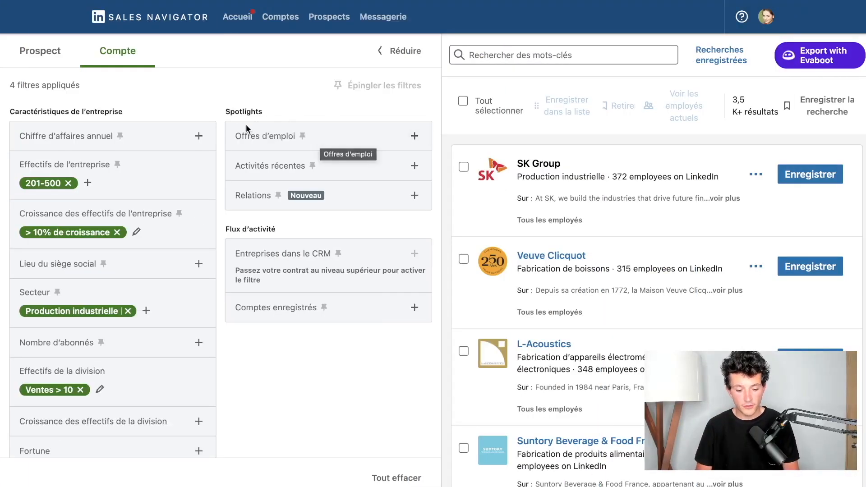
pyautogui.click(349, 136)
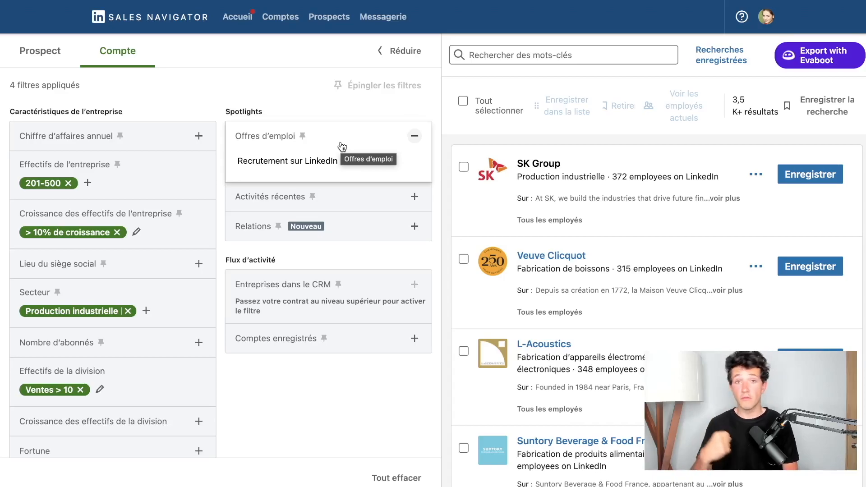
pyautogui.click(284, 162)
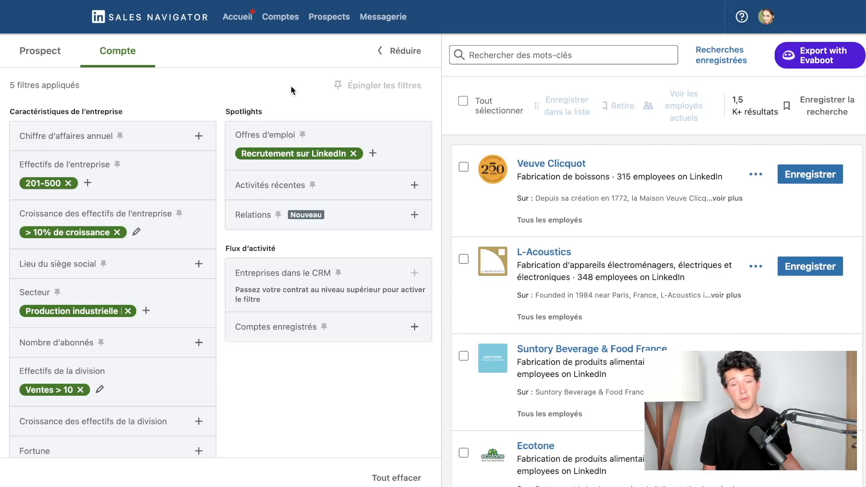
# Filter for leadership changes in the last 3 months and view the change details for Gérard Bertrand Official and MONIN.
pyautogui.click(316, 185)
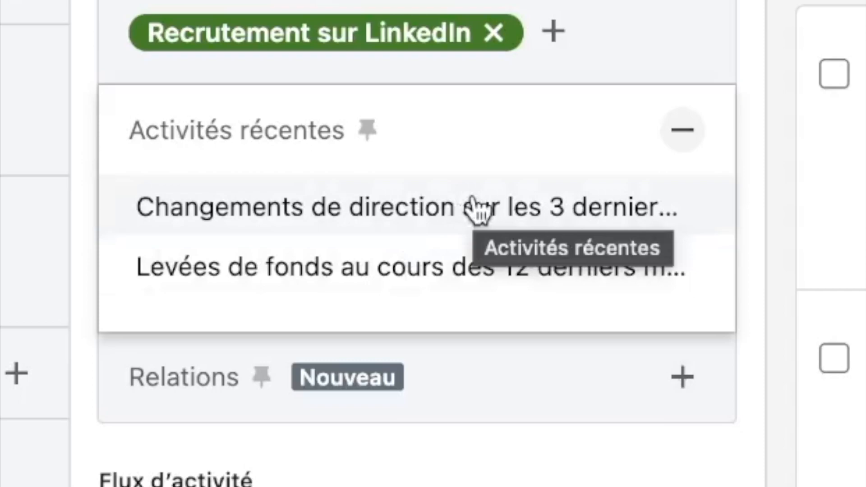
pyautogui.click(476, 208)
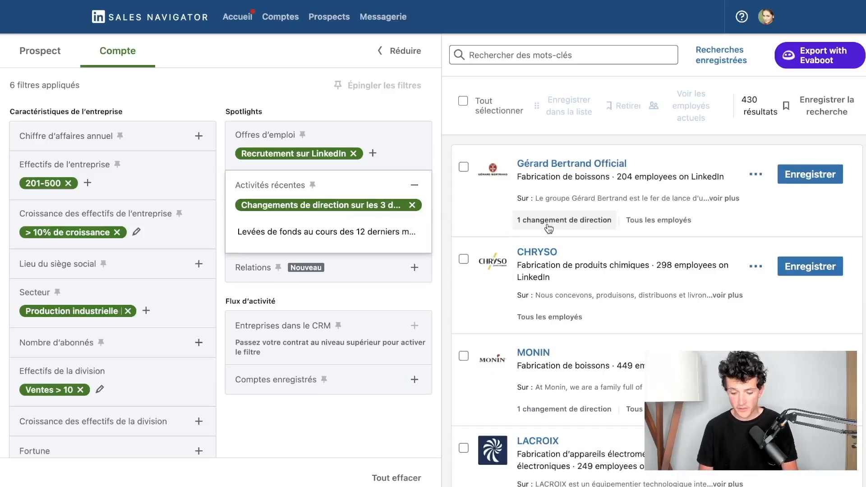
pyautogui.click(567, 220)
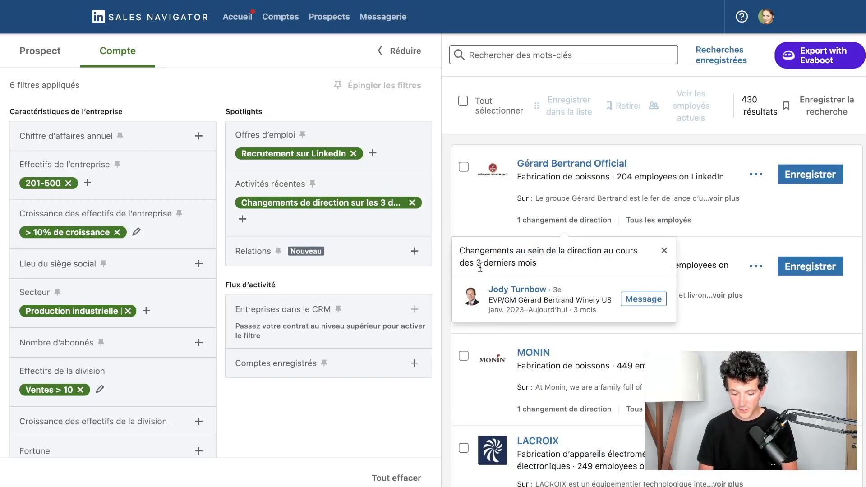
pyautogui.click(489, 231)
pyautogui.click(559, 409)
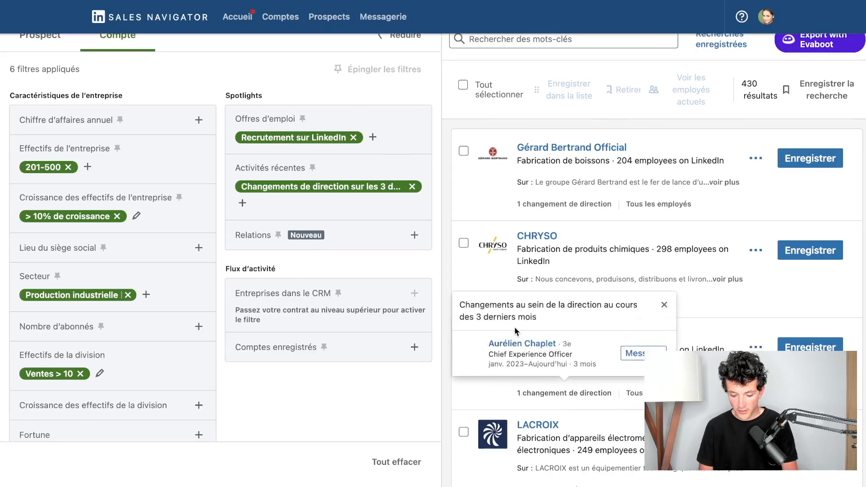
pyautogui.click(491, 283)
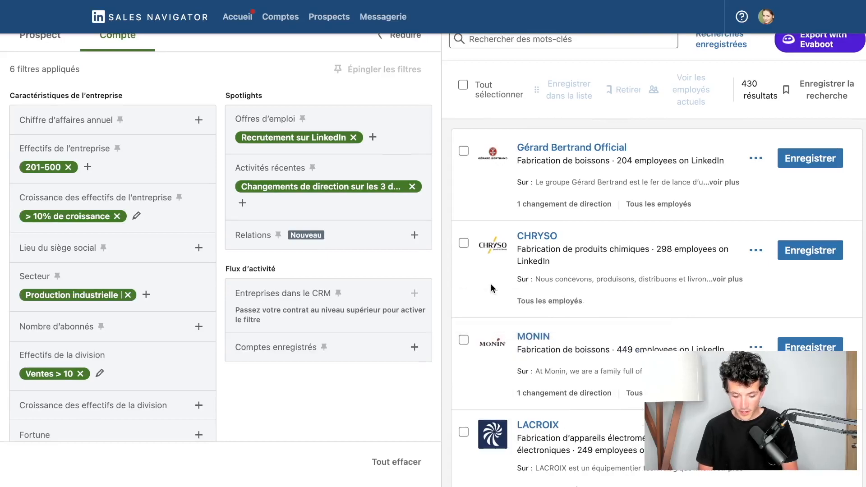
pyautogui.scroll(-1, 490, 283)
# Replace the leadership changes filter with funding rounds in the last 12 months and view Yulu's funding details.
pyautogui.click(411, 186)
pyautogui.click(336, 188)
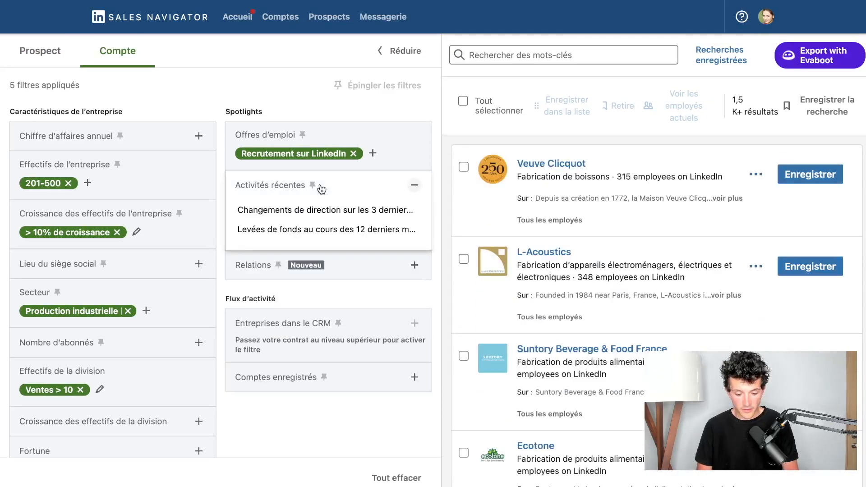
pyautogui.click(293, 229)
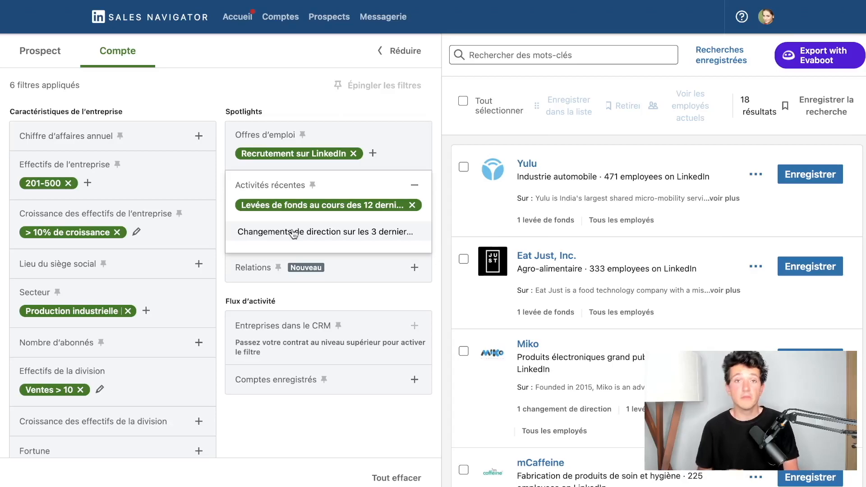
pyautogui.click(528, 219)
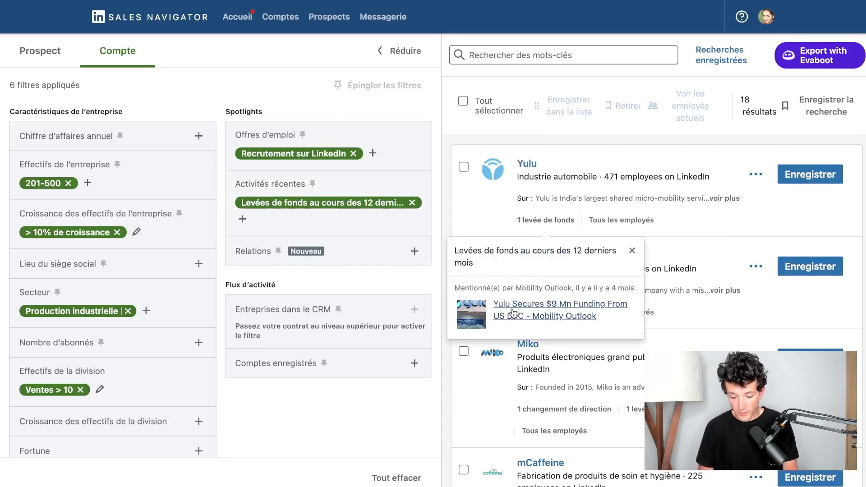
pyautogui.click(631, 251)
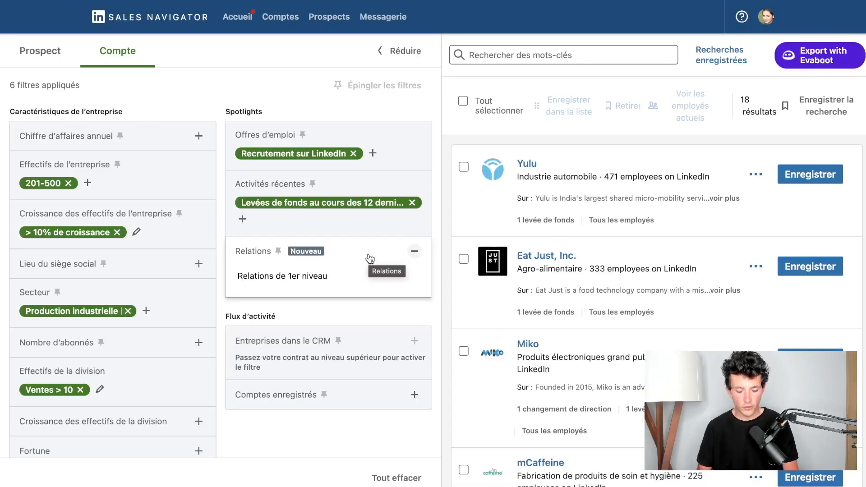
# Add the Relations filter Relations de 1er niveau to the account search.
pyautogui.click(309, 276)
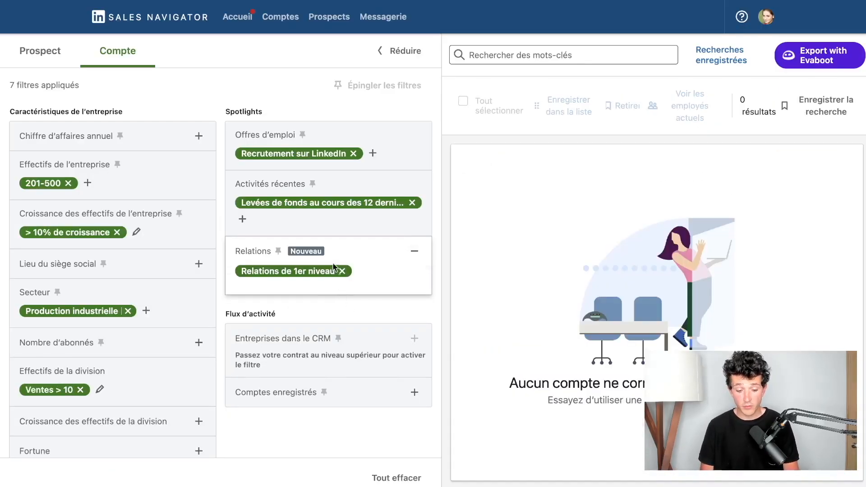
# Remove the Relations de 1er niveau filter from the account search.
pyautogui.click(342, 271)
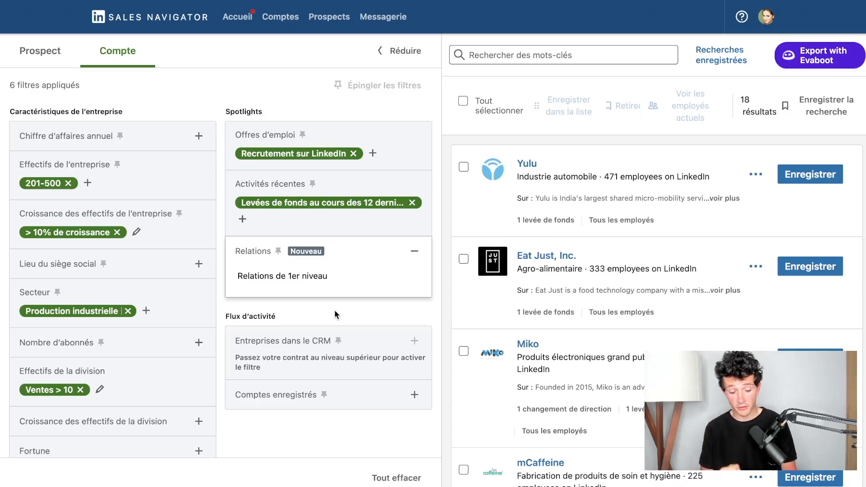
pyautogui.scroll(-2, 377, 323)
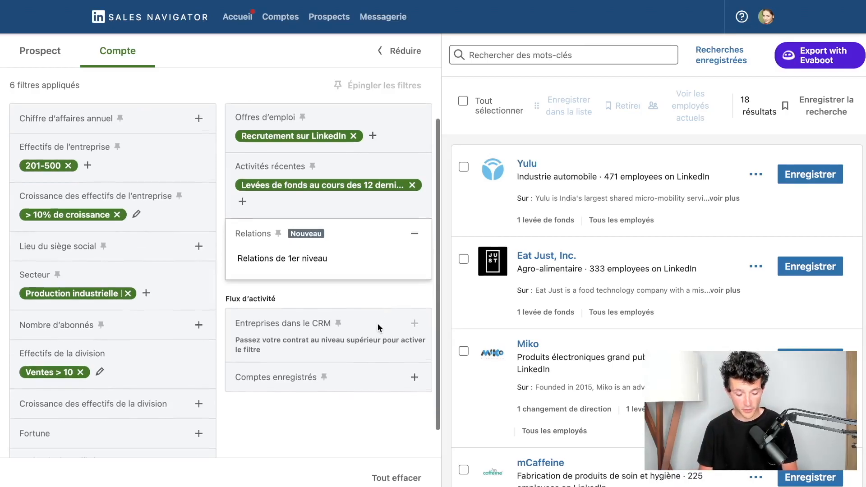
pyautogui.scroll(2, 377, 327)
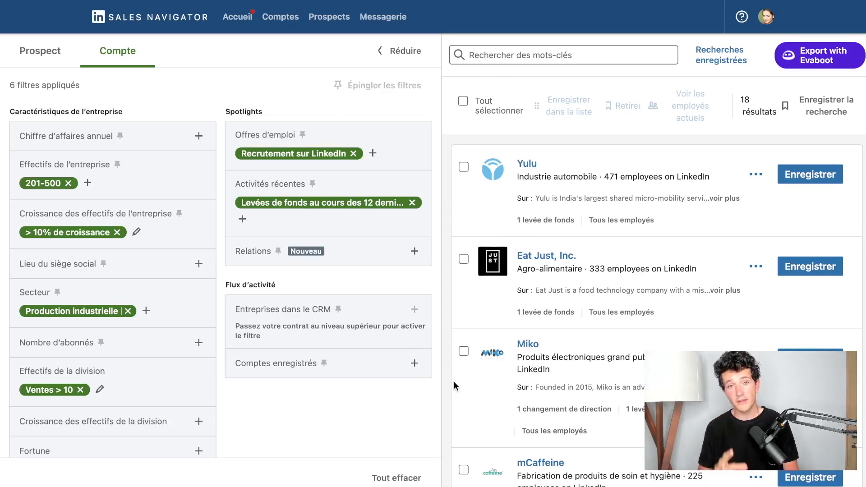
# Select all the account results and save them in a new account list named Industrie En Croissance.
pyautogui.click(463, 102)
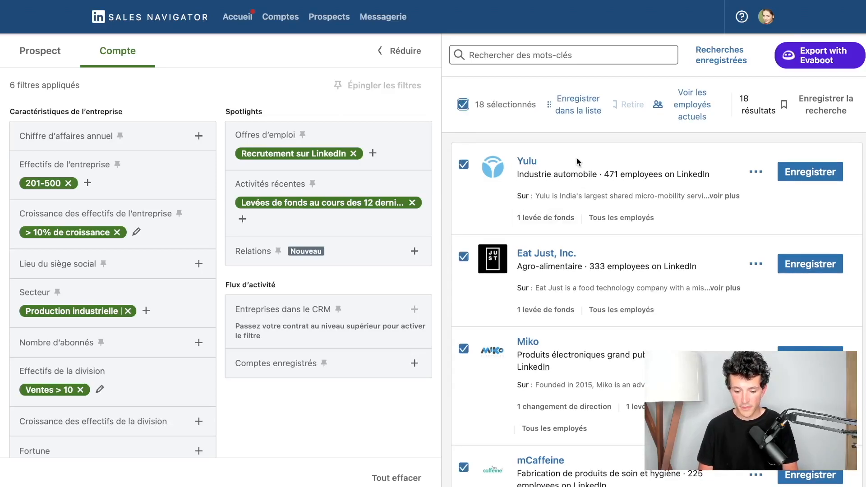
pyautogui.click(574, 119)
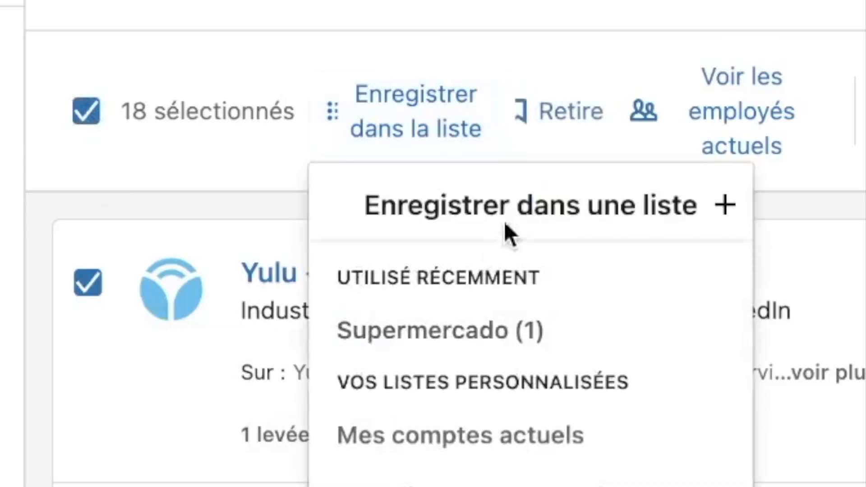
pyautogui.click(723, 209)
pyautogui.click(351, 186)
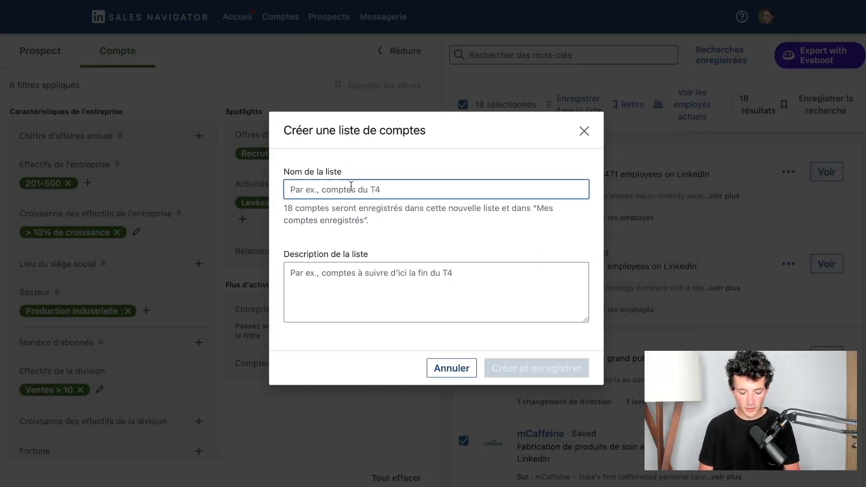
pyautogui.write('Industrie En Croissance')
pyautogui.click(506, 363)
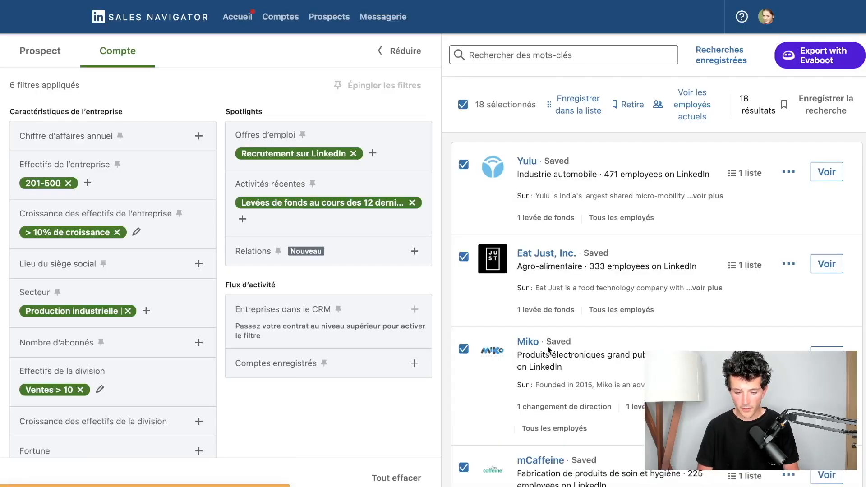
# Examine the accounts just saved in the search results, with the filters collapsed.
pyautogui.scroll(-15, 548, 350)
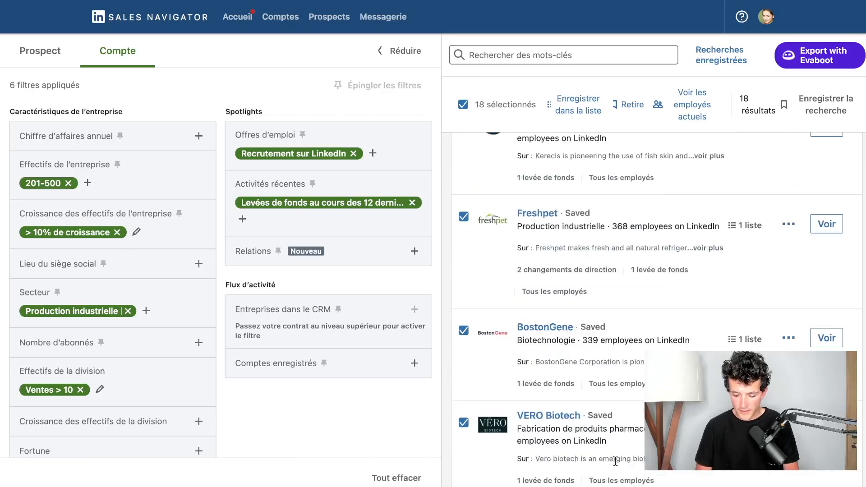
pyautogui.scroll(15, 628, 383)
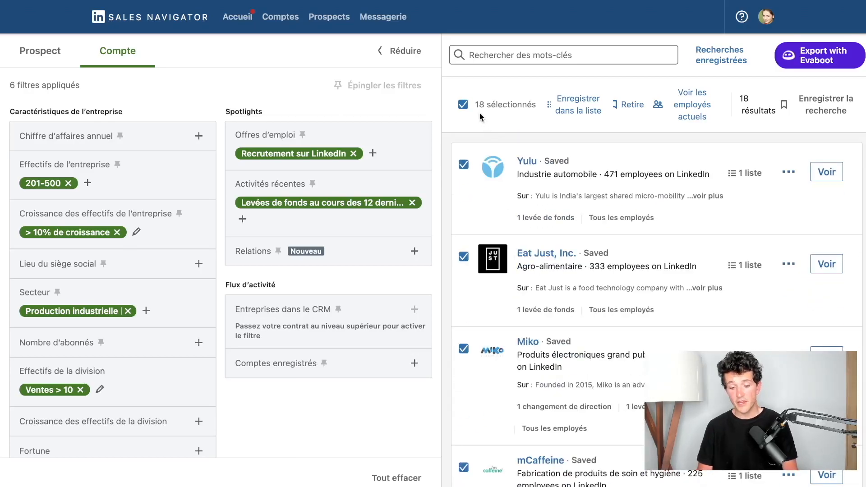
pyautogui.click(401, 50)
pyautogui.scroll(-10, 559, 325)
pyautogui.scroll(-5, 559, 325)
pyautogui.scroll(15, 560, 325)
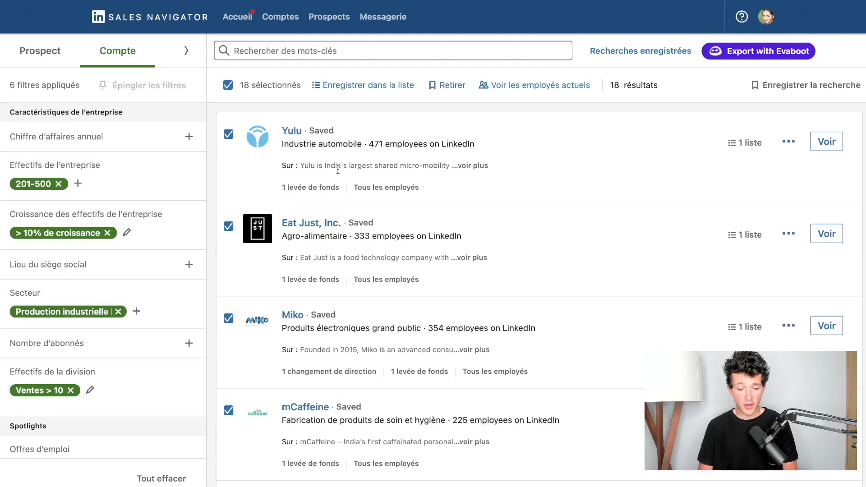
pyautogui.click(232, 89)
pyautogui.click(231, 89)
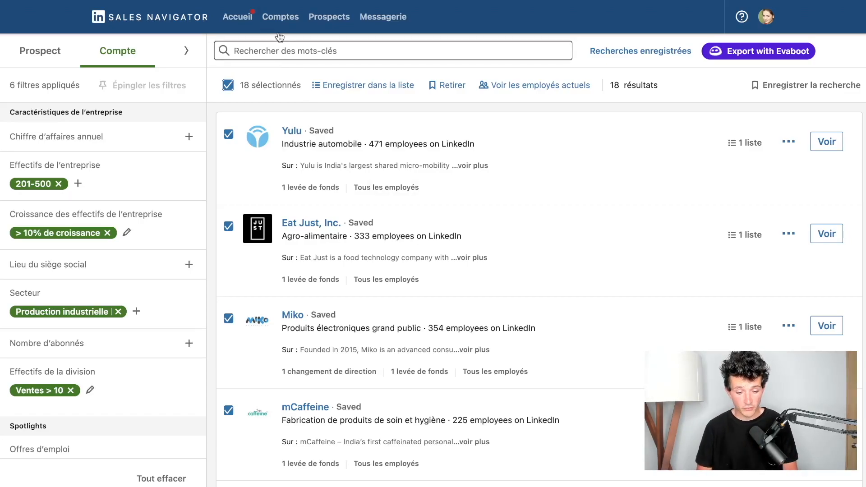
# Open the Industrie En Croissance account list and review its companies.
pyautogui.click(280, 17)
pyautogui.click(103, 199)
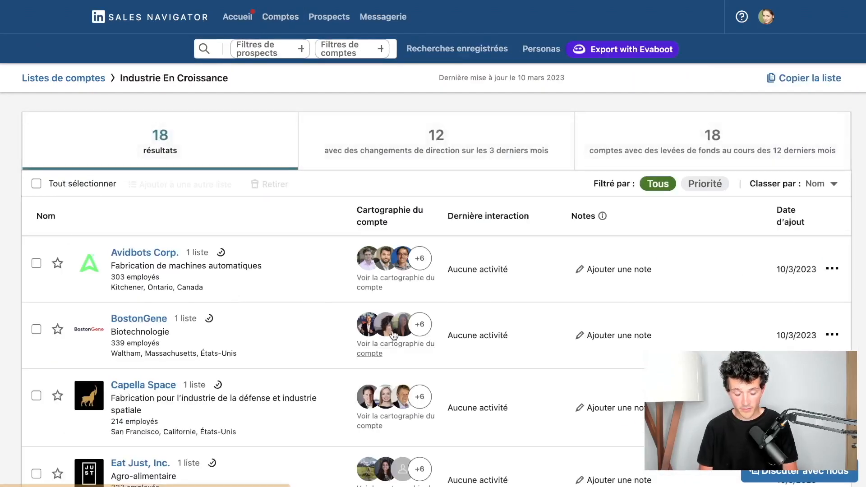
pyautogui.scroll(-14, 393, 336)
pyautogui.scroll(15, 394, 335)
pyautogui.scroll(-1, 324, 368)
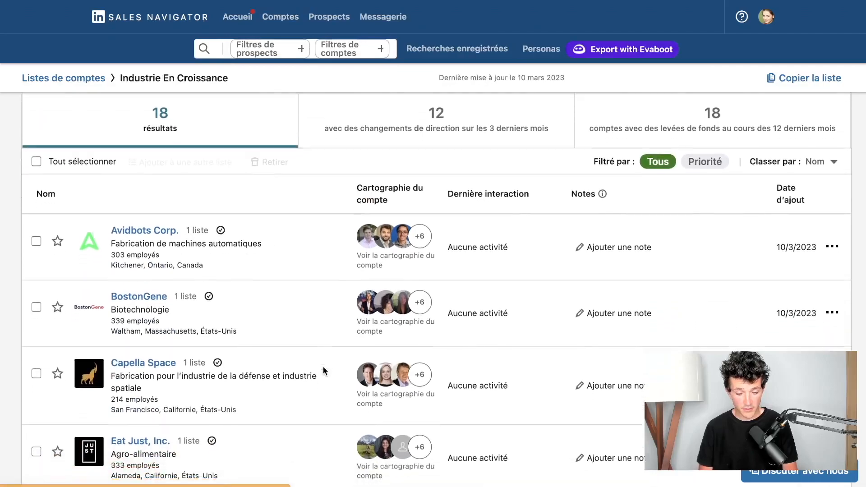
pyautogui.scroll(1, 327, 360)
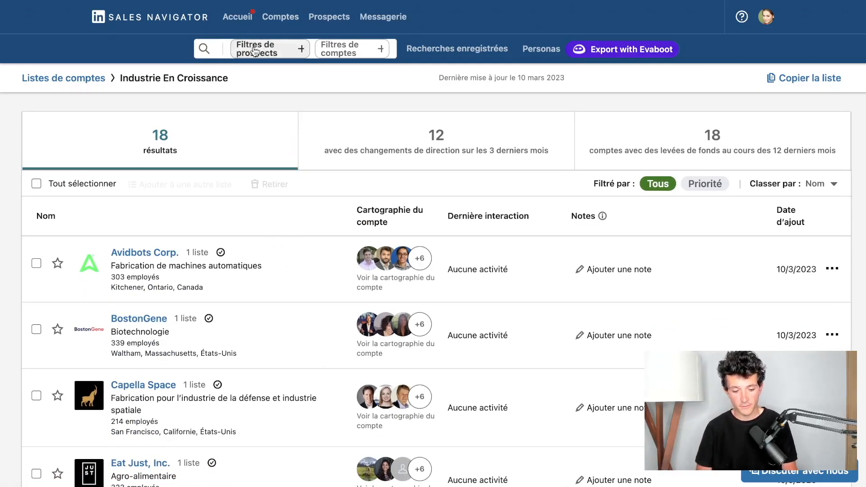
# Start a prospect search that includes the account list Industrie En Croissance.
pyautogui.click(269, 48)
pyautogui.scroll(-3, 363, 312)
pyautogui.scroll(-4, 364, 313)
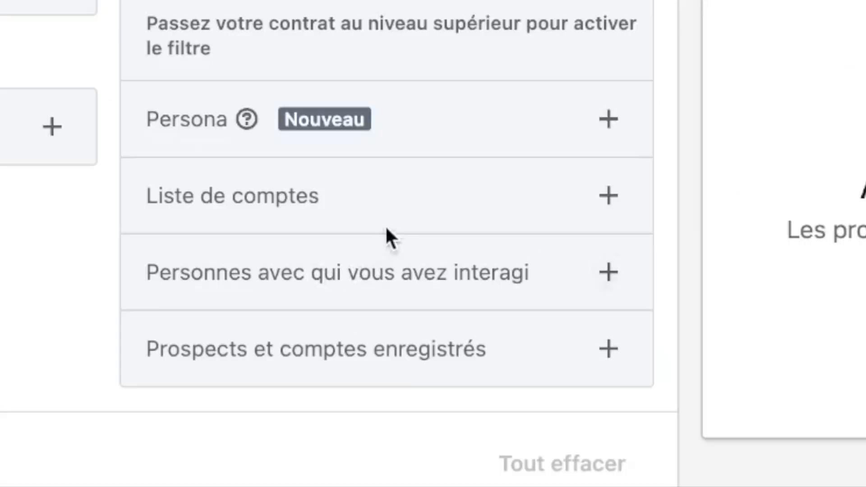
pyautogui.click(397, 223)
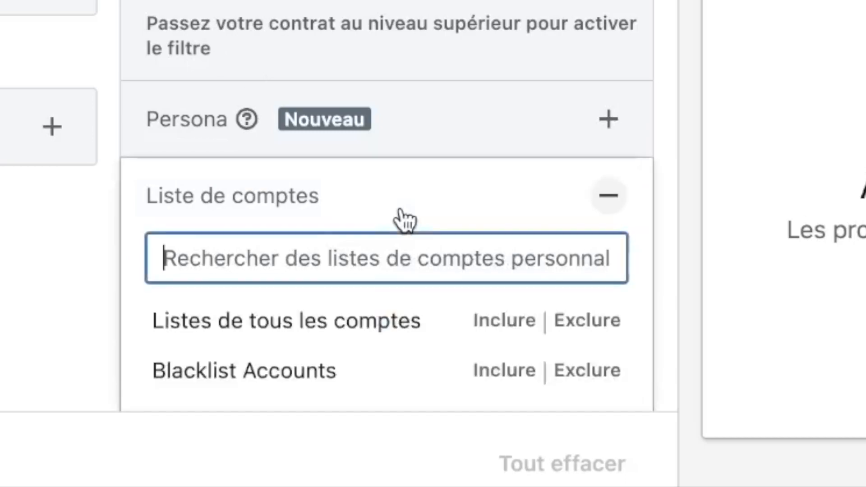
pyautogui.scroll(-3, 402, 332)
pyautogui.scroll(-2, 399, 330)
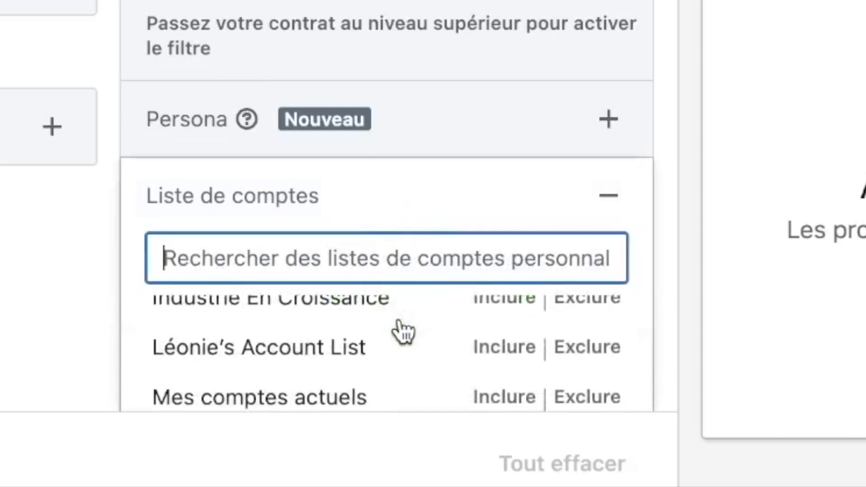
pyautogui.scroll(2, 397, 329)
pyautogui.click(363, 361)
pyautogui.click(33, 338)
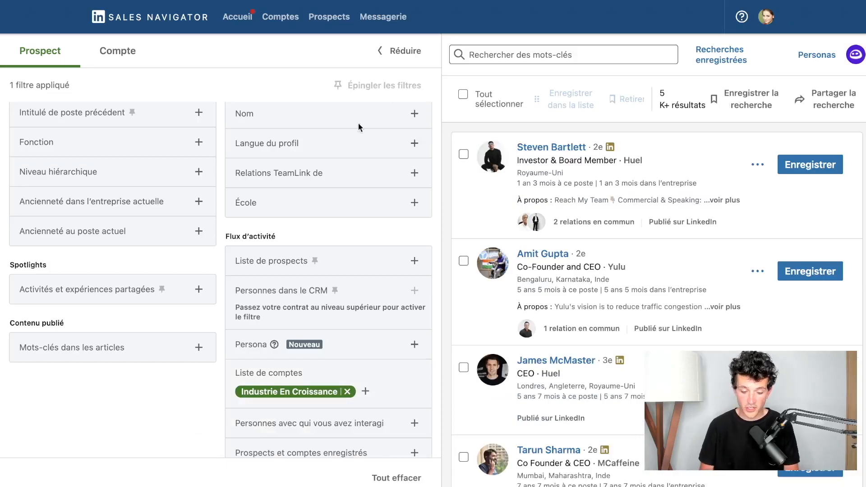
# Narrow the prospects to those with Marketing as their current job title.
pyautogui.click(396, 50)
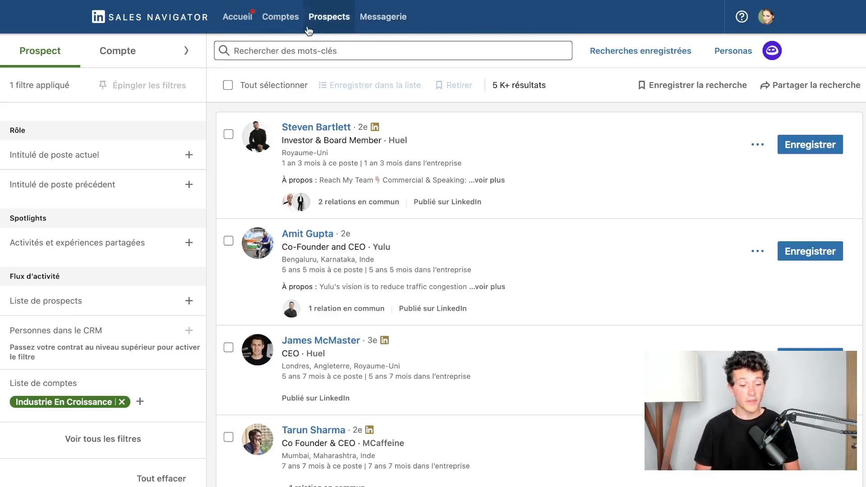
pyautogui.click(186, 51)
pyautogui.scroll(3, 127, 198)
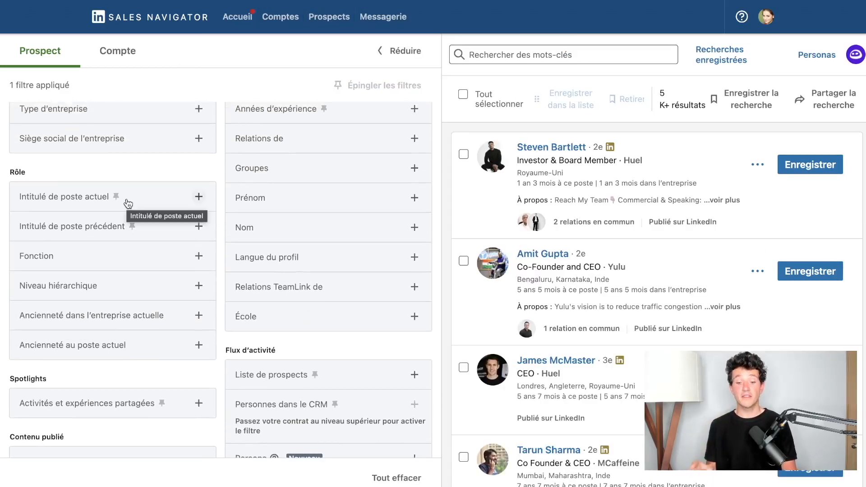
pyautogui.scroll(1, 128, 319)
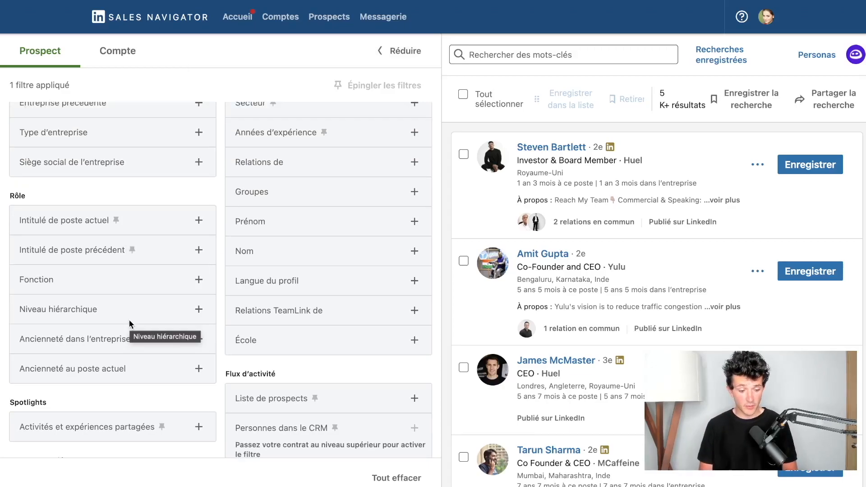
pyautogui.click(140, 228)
pyautogui.write('Marketing')
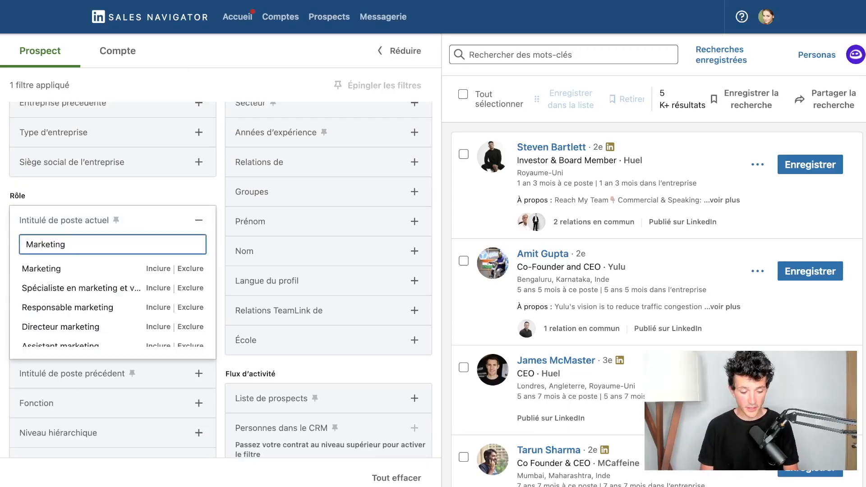
pyautogui.press('Return')
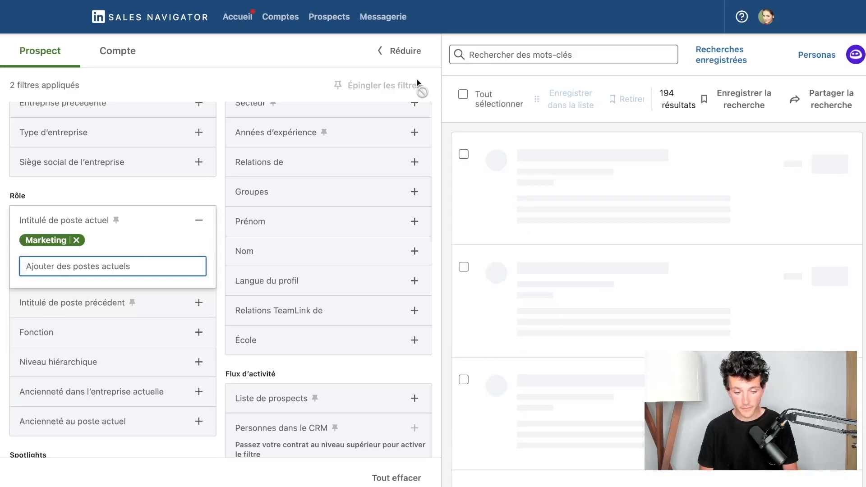
pyautogui.click(404, 50)
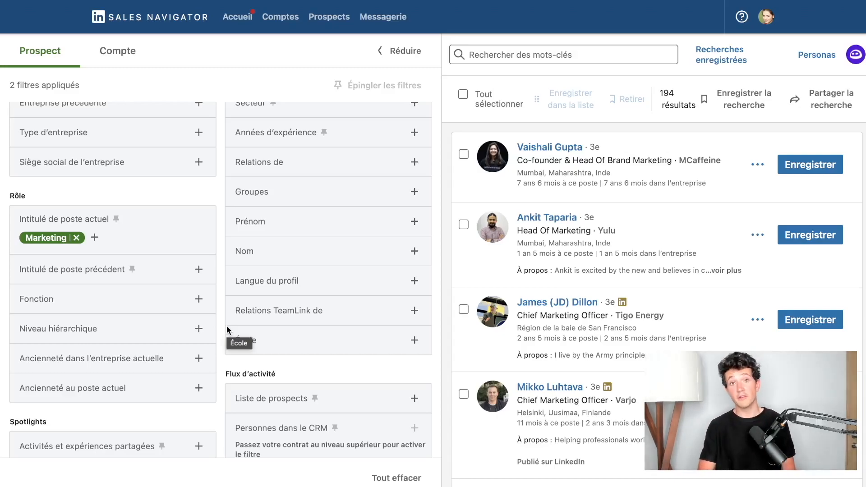
pyautogui.scroll(2, 191, 227)
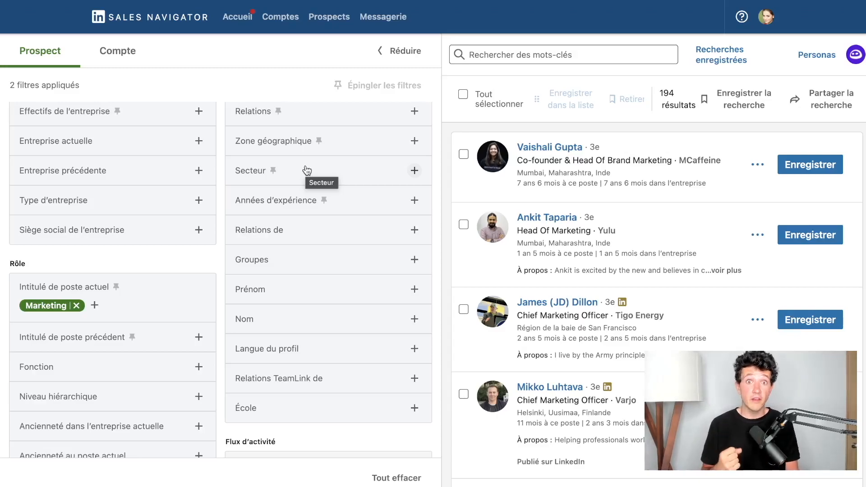
pyautogui.scroll(1, 316, 194)
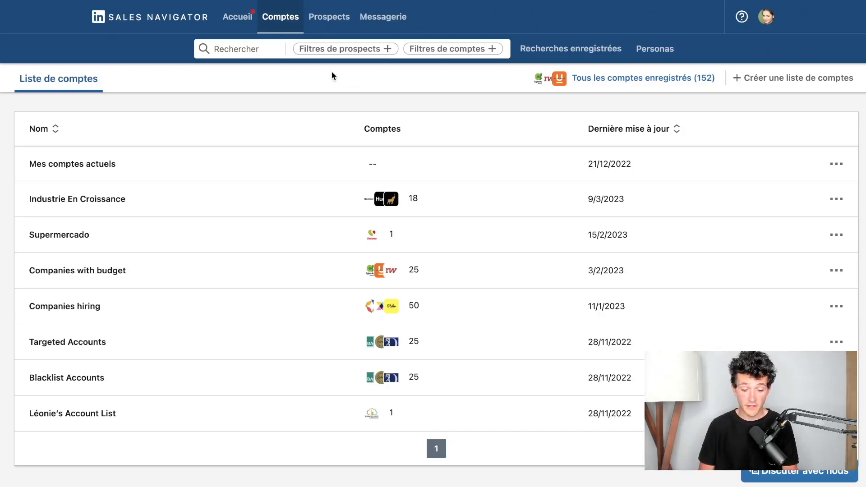
# Start a new prospect search from the account lists page and exclude the Blacklist Accounts list.
pyautogui.click(334, 49)
pyautogui.scroll(-5, 217, 291)
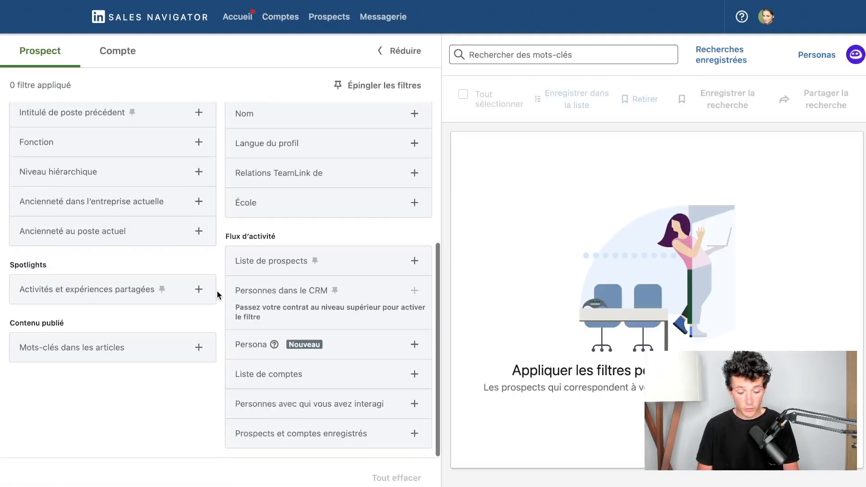
pyautogui.click(268, 380)
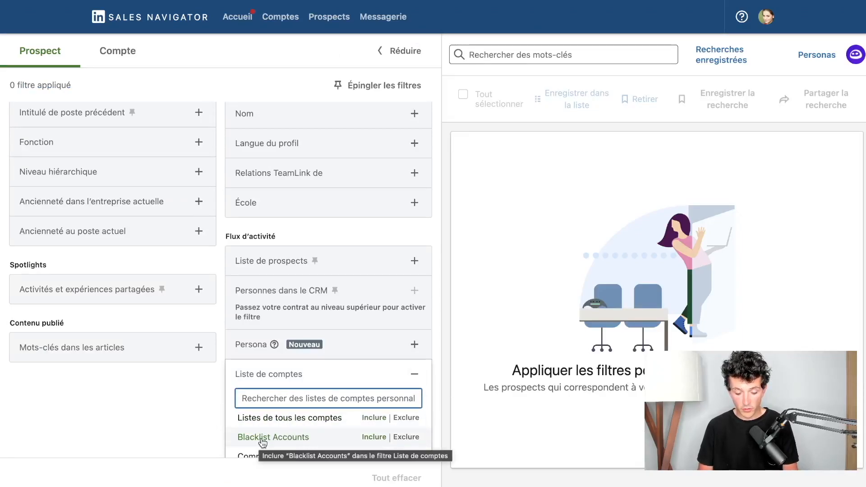
pyautogui.click(405, 437)
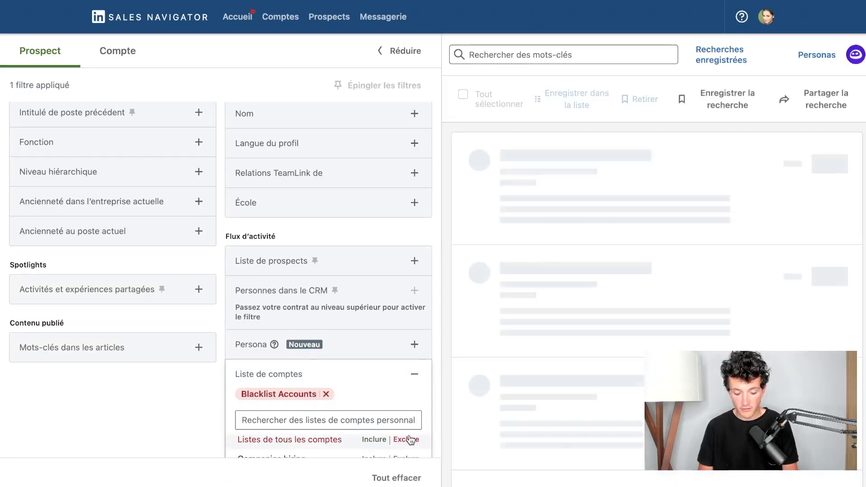
pyautogui.click(175, 397)
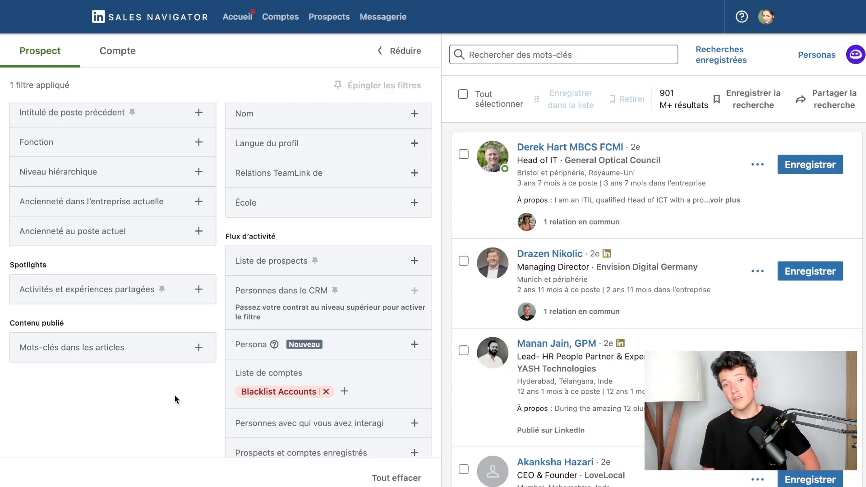
# Try limiting the prospects to one contact's connections with the Relations de filter, and remove that contact again.
pyautogui.scroll(4, 287, 348)
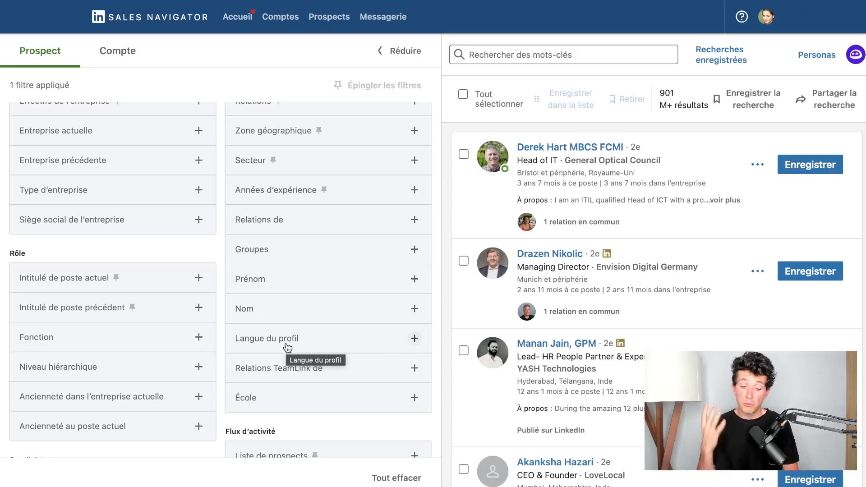
pyautogui.click(290, 191)
pyautogui.click(291, 193)
pyautogui.click(287, 221)
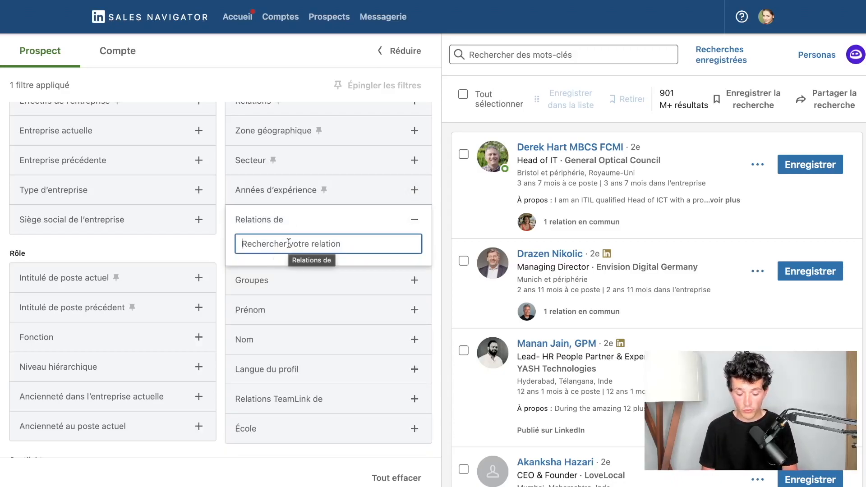
pyautogui.write('robin')
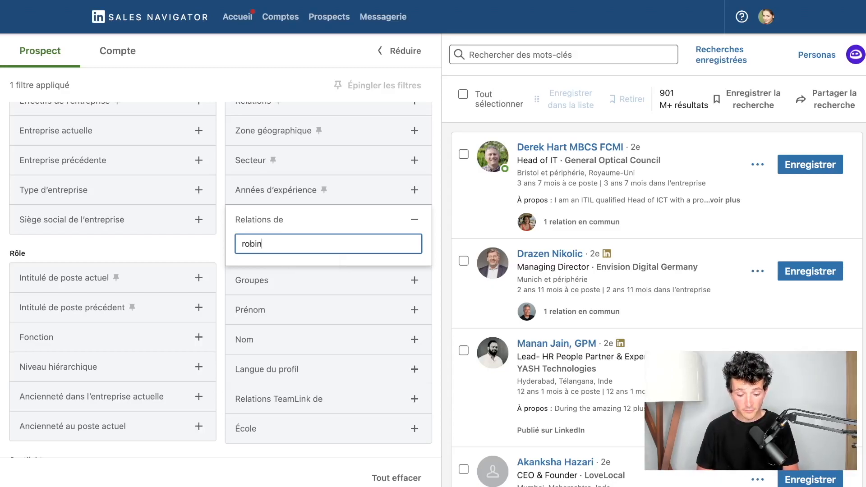
pyautogui.click(297, 268)
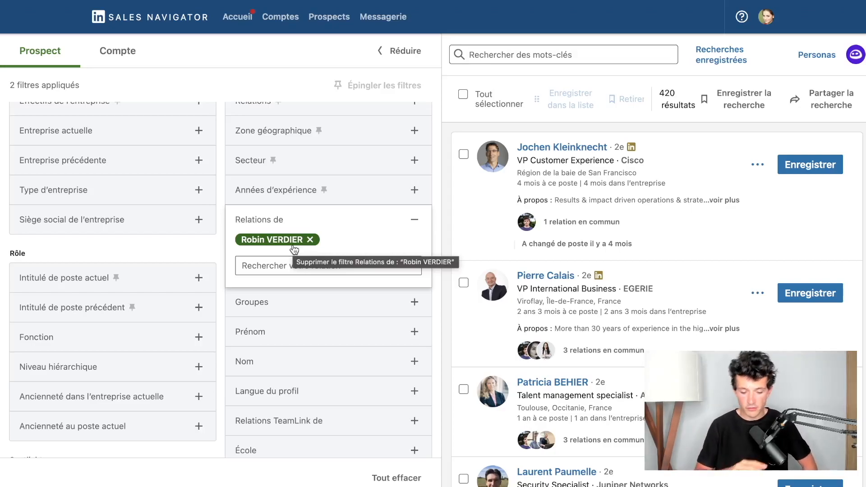
pyautogui.click(294, 249)
pyautogui.scroll(-1, 306, 333)
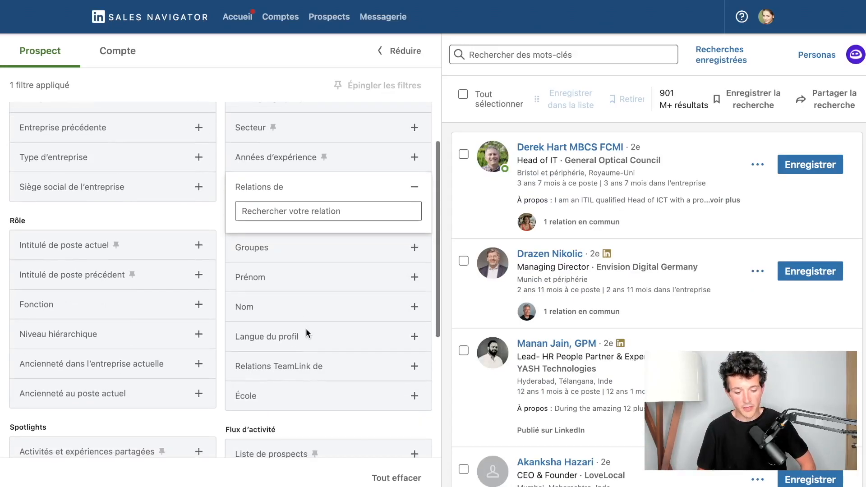
# Try limiting the prospects to members of the Facebook for Real Estate group, and remove that group again.
pyautogui.click(306, 247)
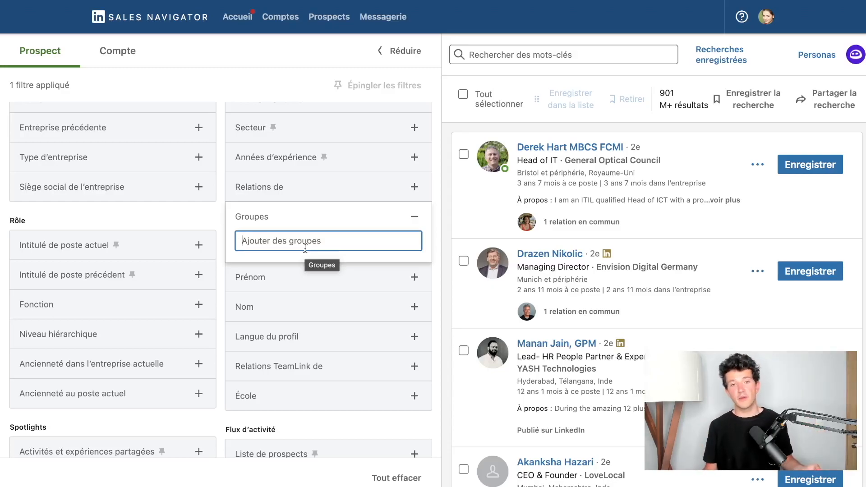
pyautogui.write('facebook')
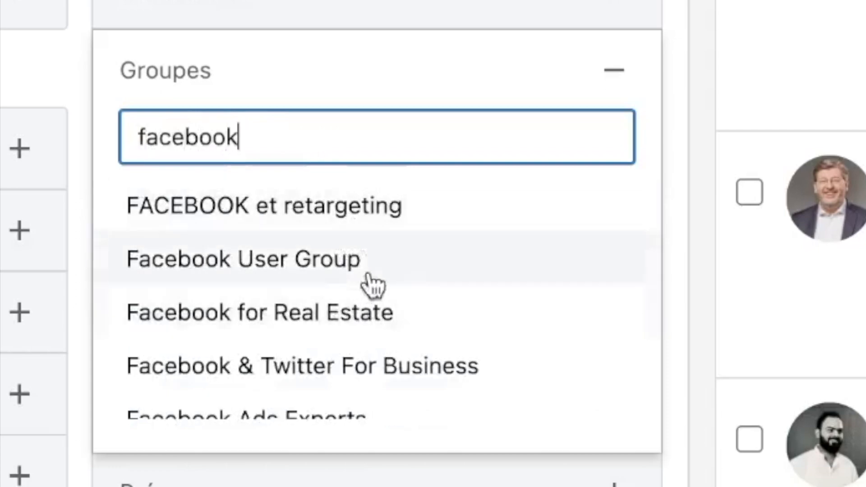
pyautogui.click(374, 316)
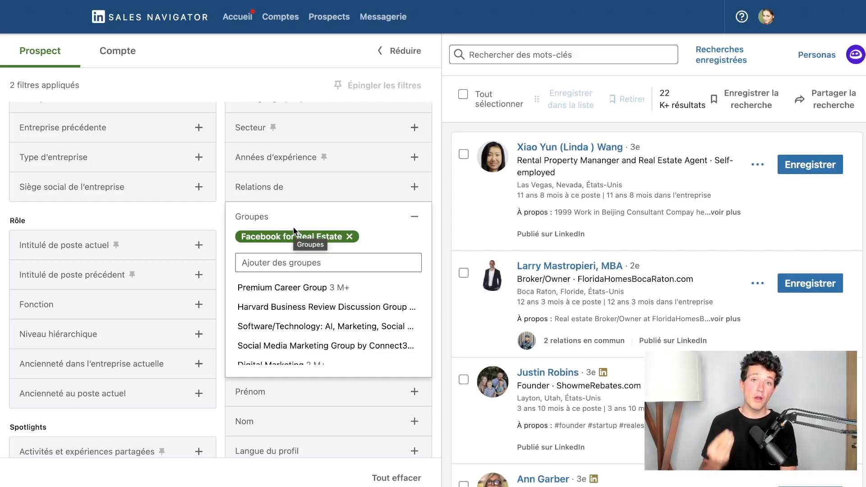
pyautogui.click(350, 236)
# Try filtering the prospects by a first name with the Prénom filter, and remove that name again.
pyautogui.click(341, 275)
pyautogui.write('JB')
pyautogui.press('Return')
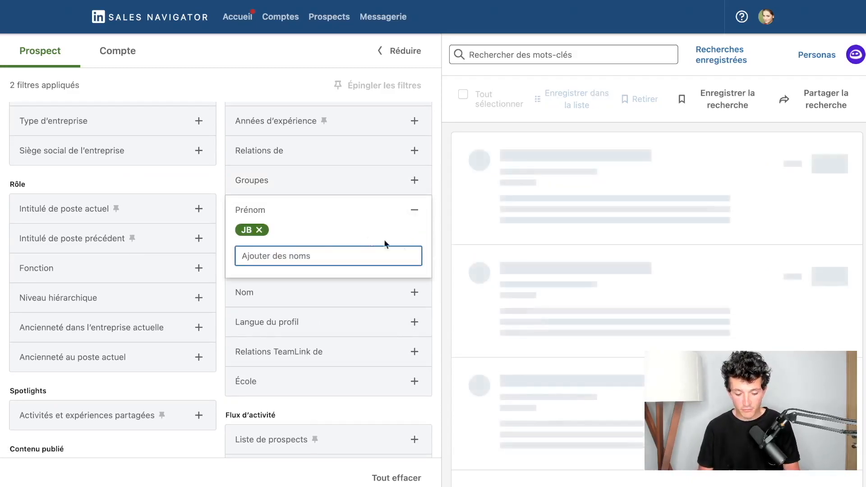
pyautogui.click(442, 237)
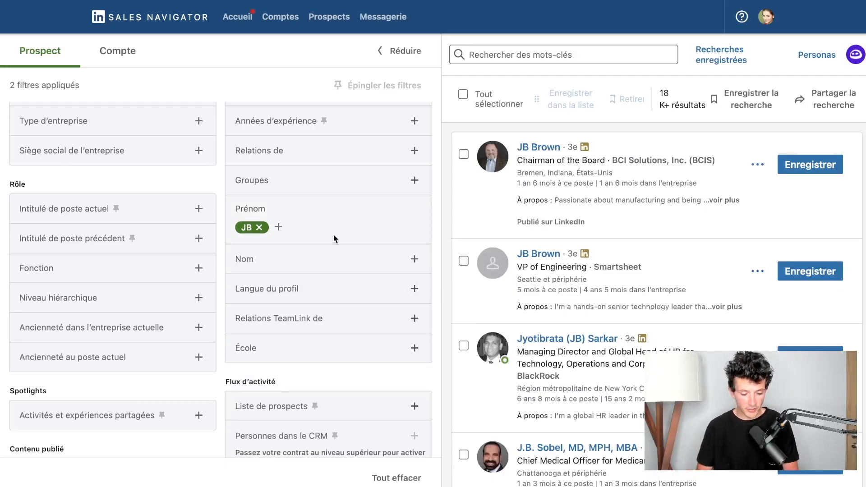
pyautogui.click(260, 229)
# Look over the Nom filter and the language choices of the Langue du profil filter.
pyautogui.scroll(-1, 299, 309)
pyautogui.click(305, 219)
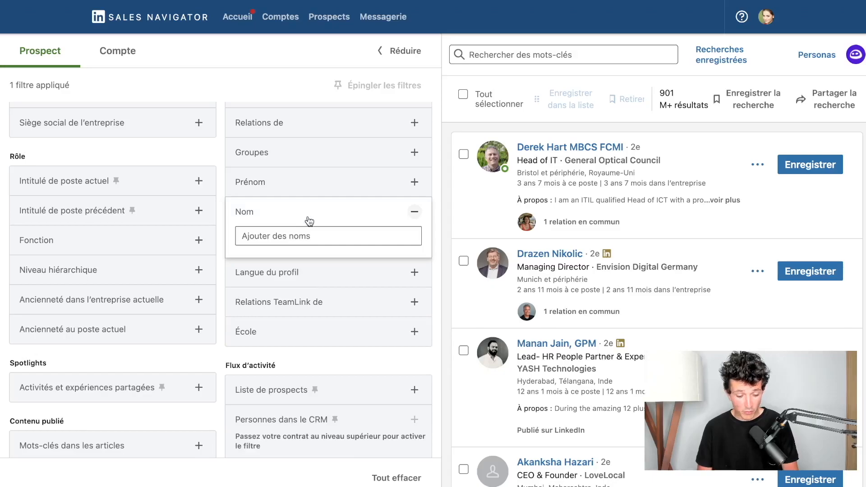
pyautogui.click(333, 272)
pyautogui.scroll(1, 325, 314)
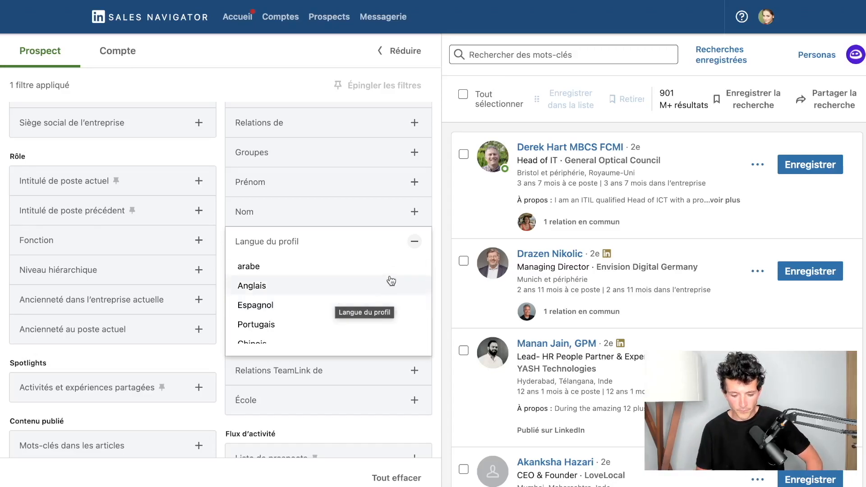
pyautogui.click(415, 242)
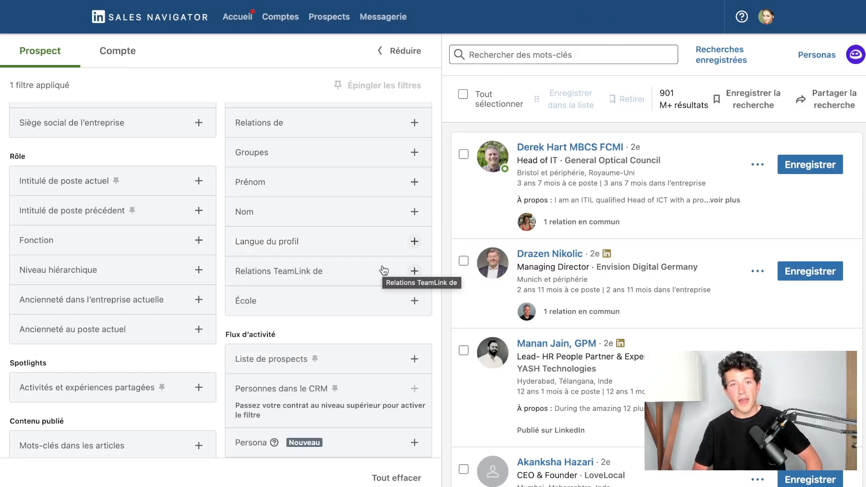
# Limit the prospects to the geographic zone États-Unis.
pyautogui.scroll(3, 139, 280)
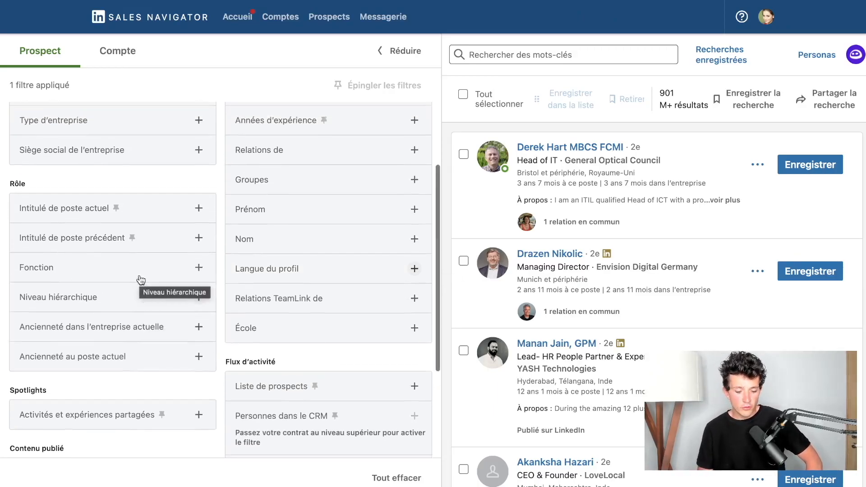
pyautogui.scroll(-2, 166, 326)
pyautogui.scroll(2, 200, 290)
pyautogui.click(281, 174)
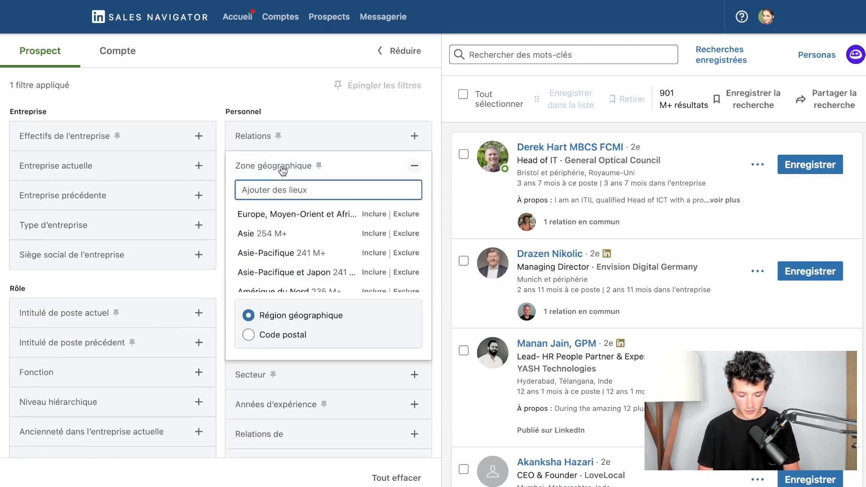
pyautogui.write('etta')
pyautogui.press('BackSpace')
pyautogui.press('BackSpace')
pyautogui.write('a')
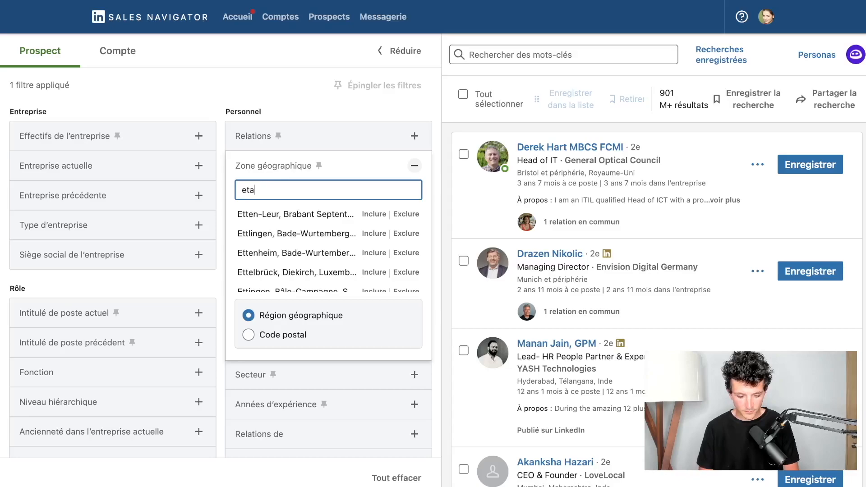
pyautogui.click(265, 215)
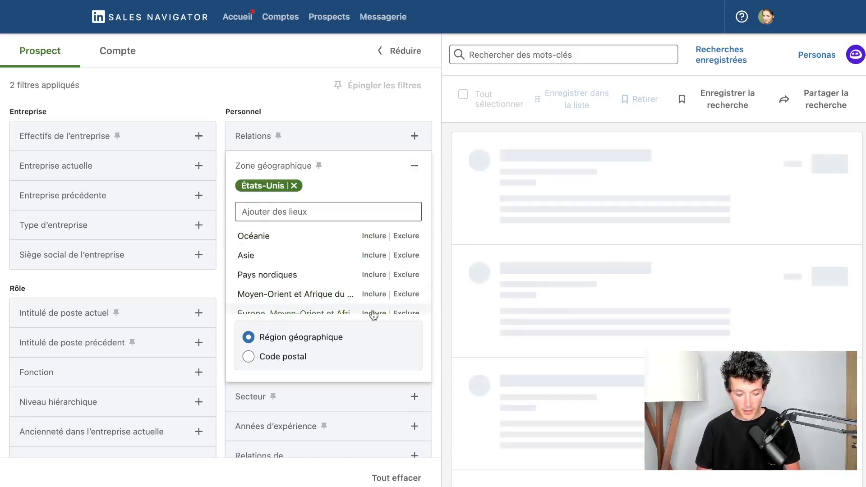
# Include HEC Paris in the École filter to find prospects who attended that school.
pyautogui.scroll(-5, 383, 406)
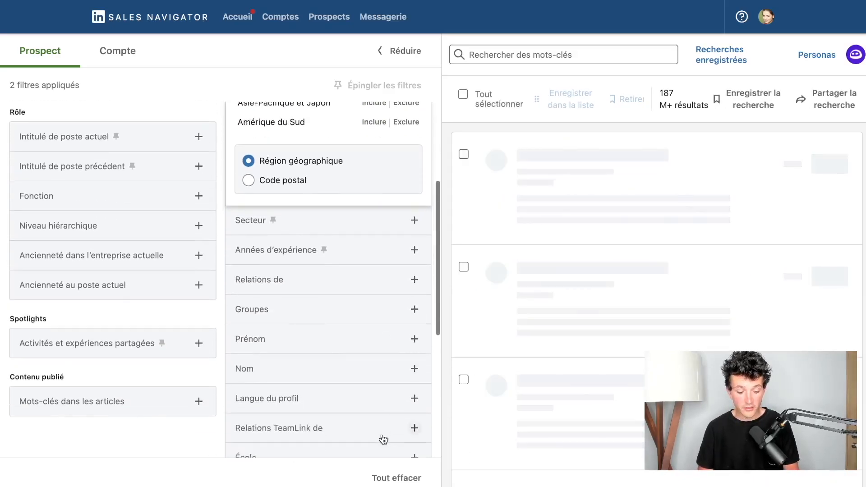
pyautogui.scroll(-2, 342, 387)
pyautogui.click(342, 377)
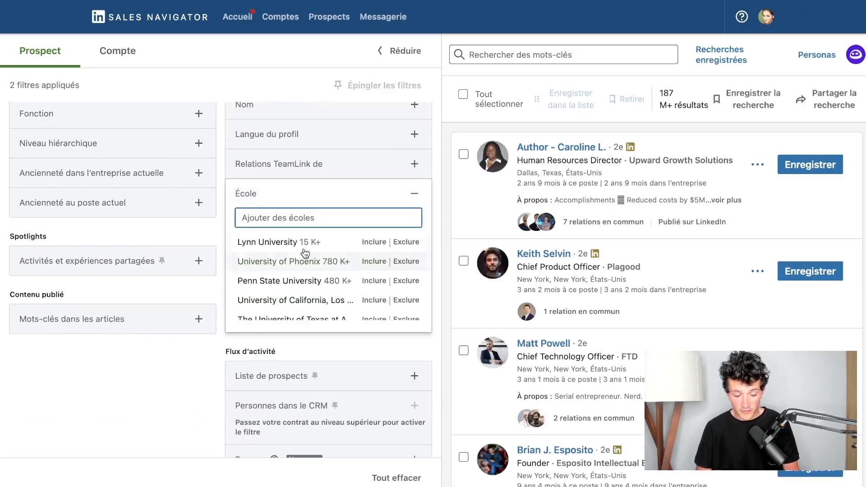
pyautogui.write('HEC')
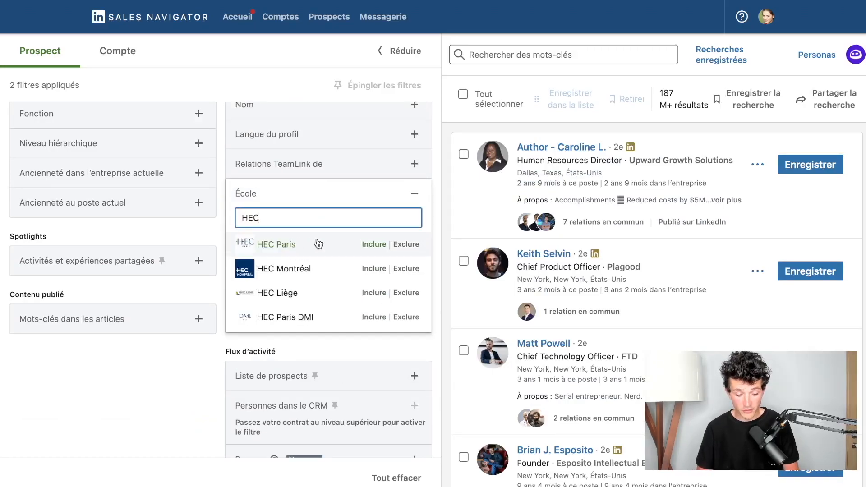
pyautogui.click(301, 244)
pyautogui.click(434, 226)
# Remove the États-Unis zone and the HEC Paris school from the search filters.
pyautogui.scroll(3, 348, 224)
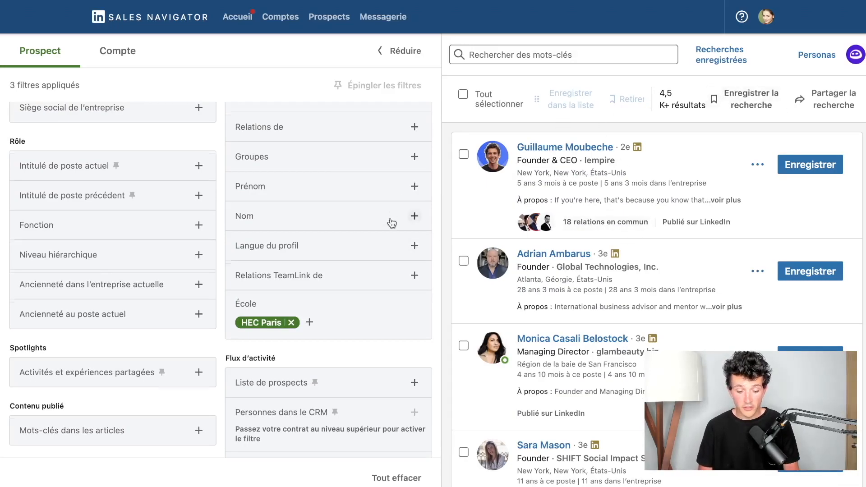
pyautogui.scroll(3, 394, 225)
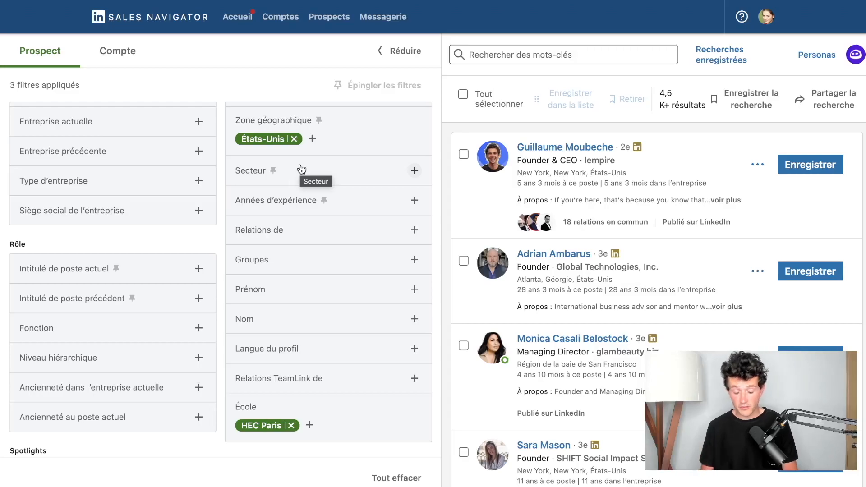
pyautogui.click(293, 139)
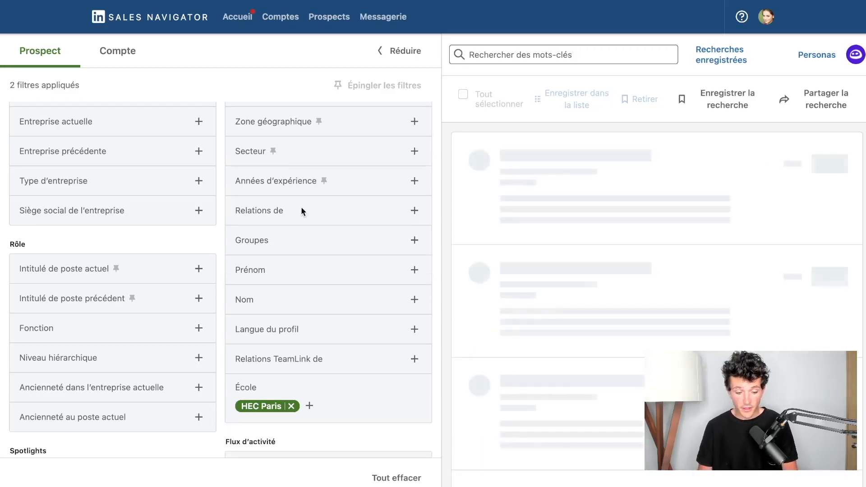
pyautogui.click(290, 407)
# Examine the choices offered by the Relations TeamLink de, École and Liste de prospects filters.
pyautogui.scroll(-3, 348, 339)
pyautogui.scroll(-1, 347, 338)
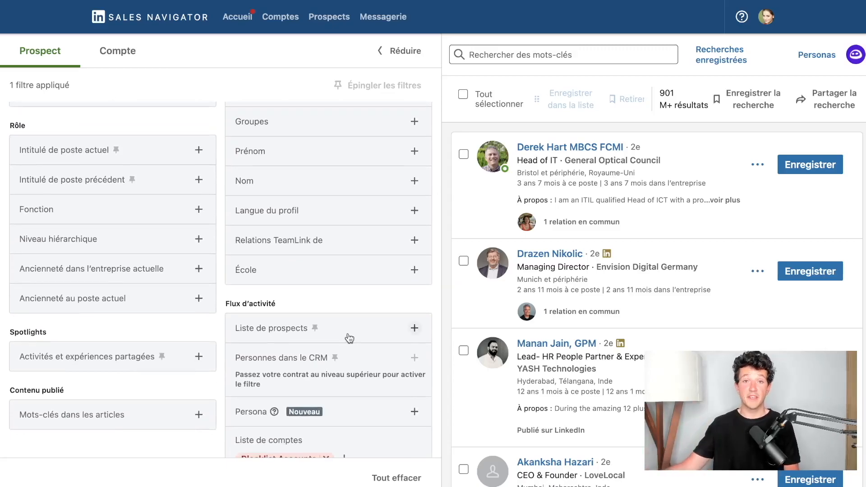
pyautogui.scroll(1, 332, 285)
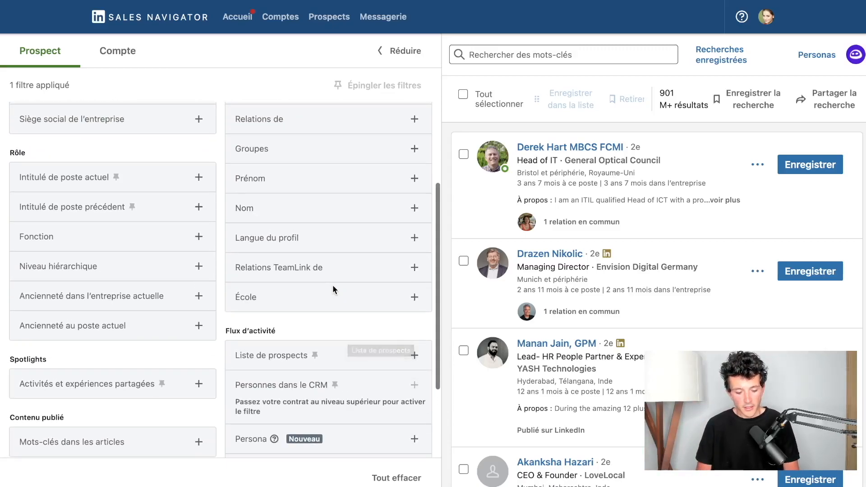
pyautogui.click(265, 274)
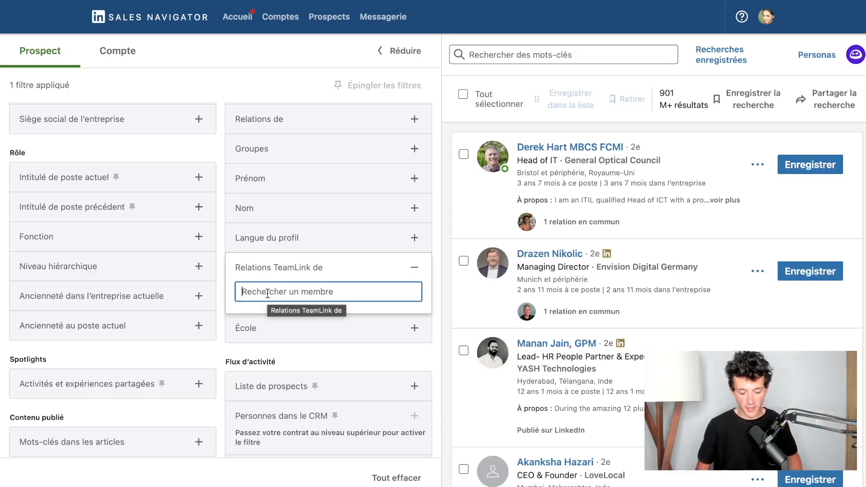
pyautogui.click(263, 327)
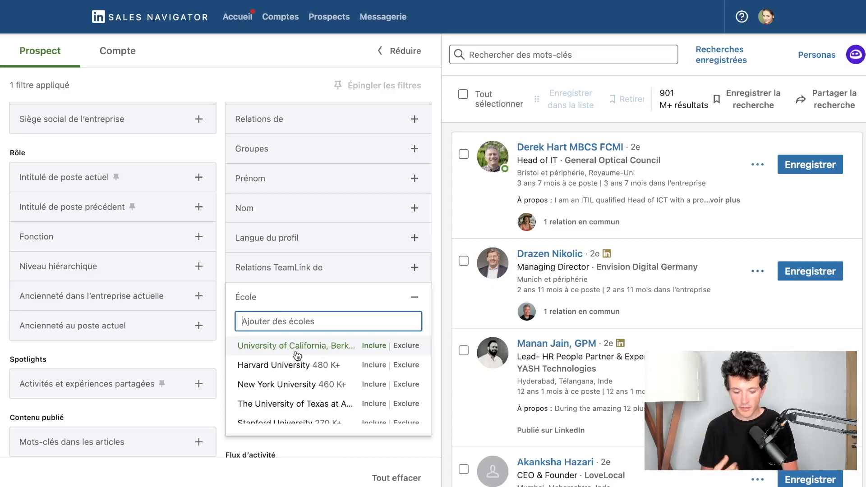
pyautogui.click(418, 302)
pyautogui.scroll(-5, 361, 361)
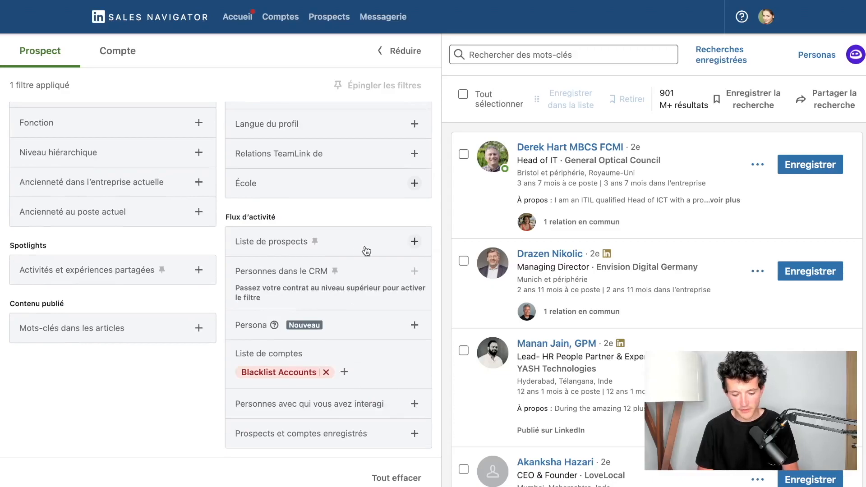
pyautogui.click(379, 251)
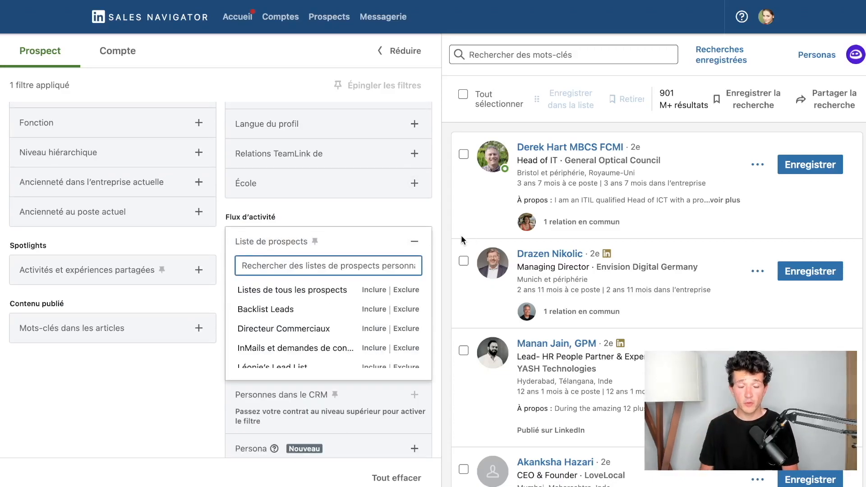
pyautogui.click(414, 241)
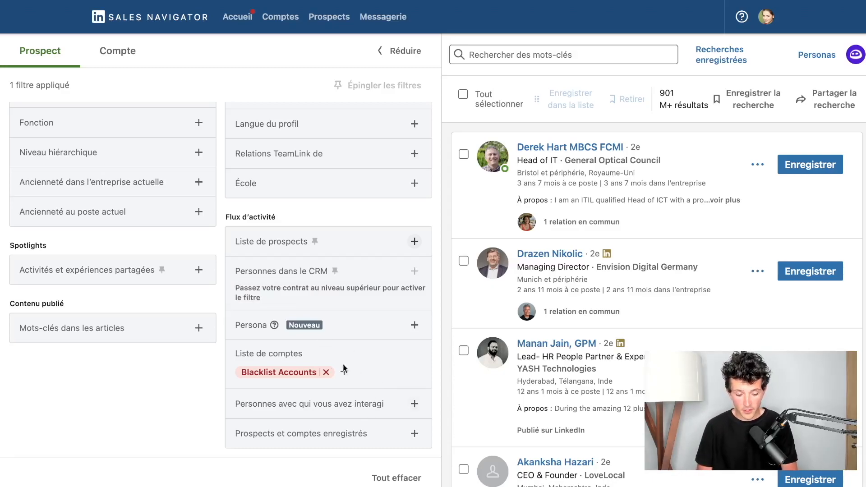
# Apply both removal options of the Personnes avec qui vous avez interagi filter, including Supprimer les personnes contactées.
pyautogui.click(329, 406)
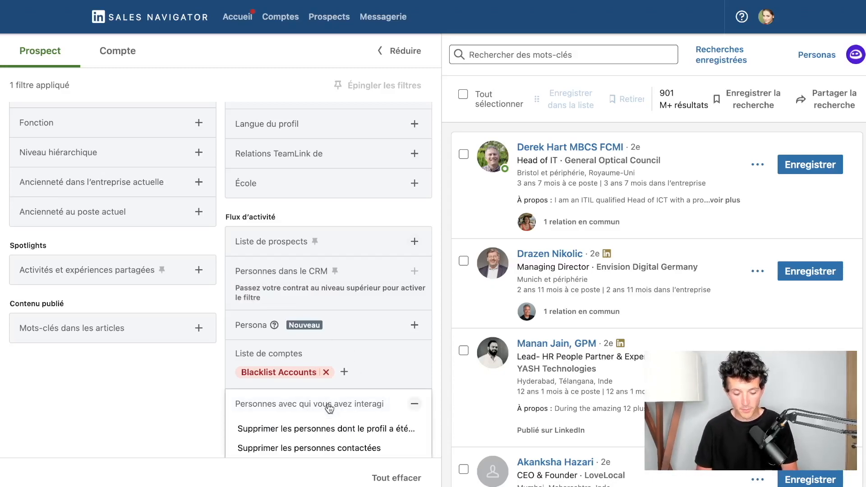
pyautogui.scroll(-2, 358, 362)
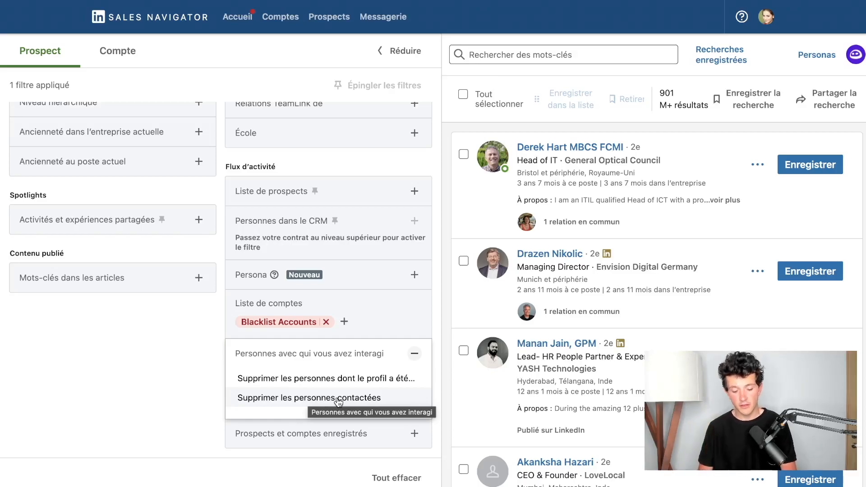
pyautogui.click(340, 379)
pyautogui.click(331, 398)
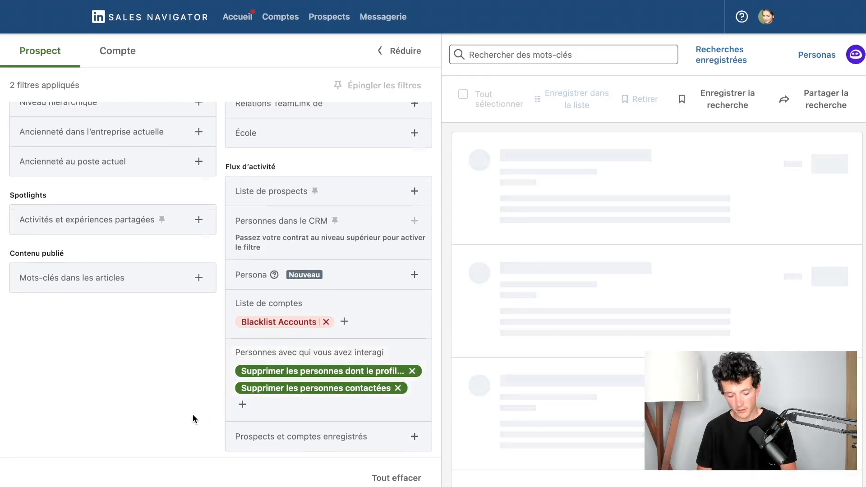